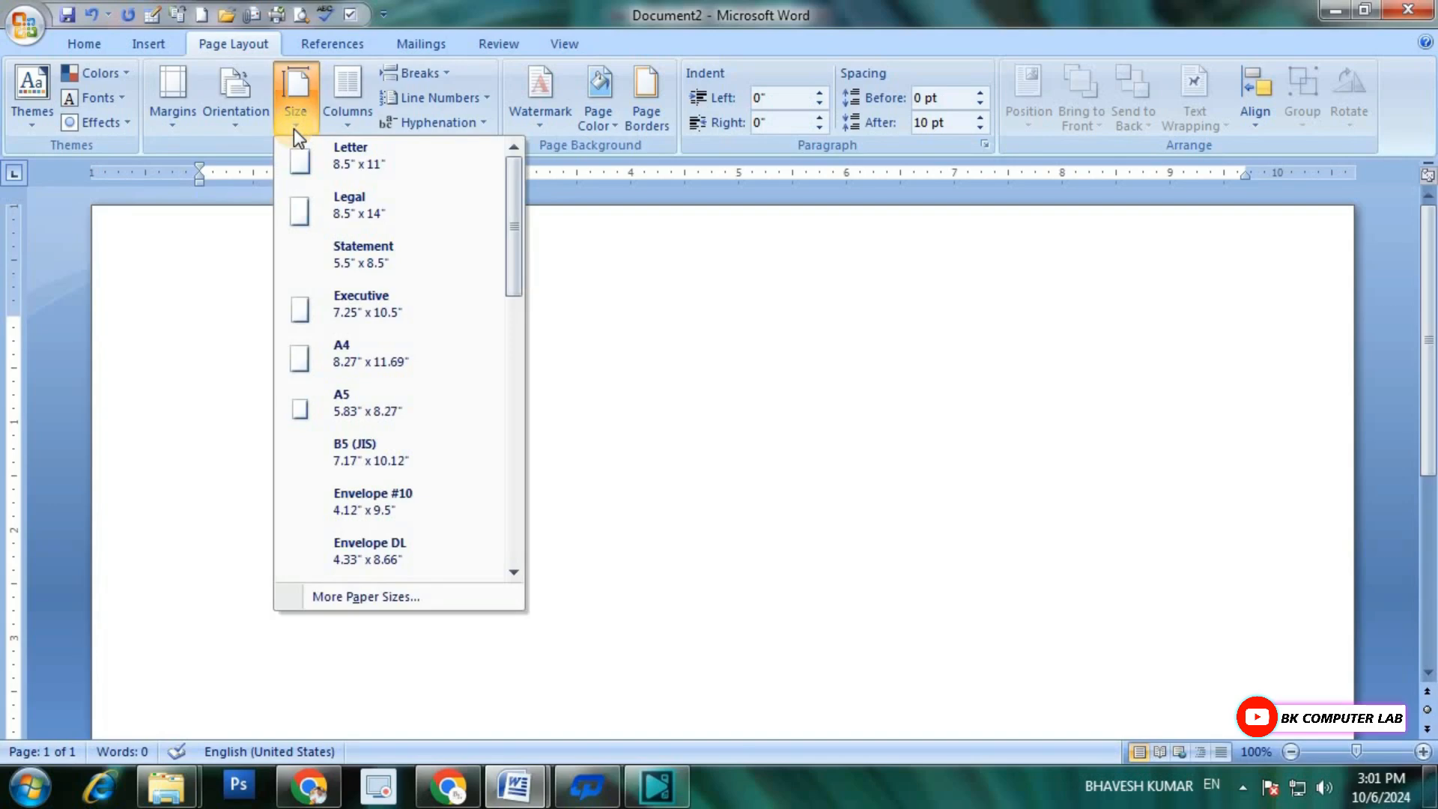
Step: Set a custom paper size 11" wide and 4" high for the whole document, ignoring the offered margin fix
{"action": "left_click", "coordinate": [356, 599]}
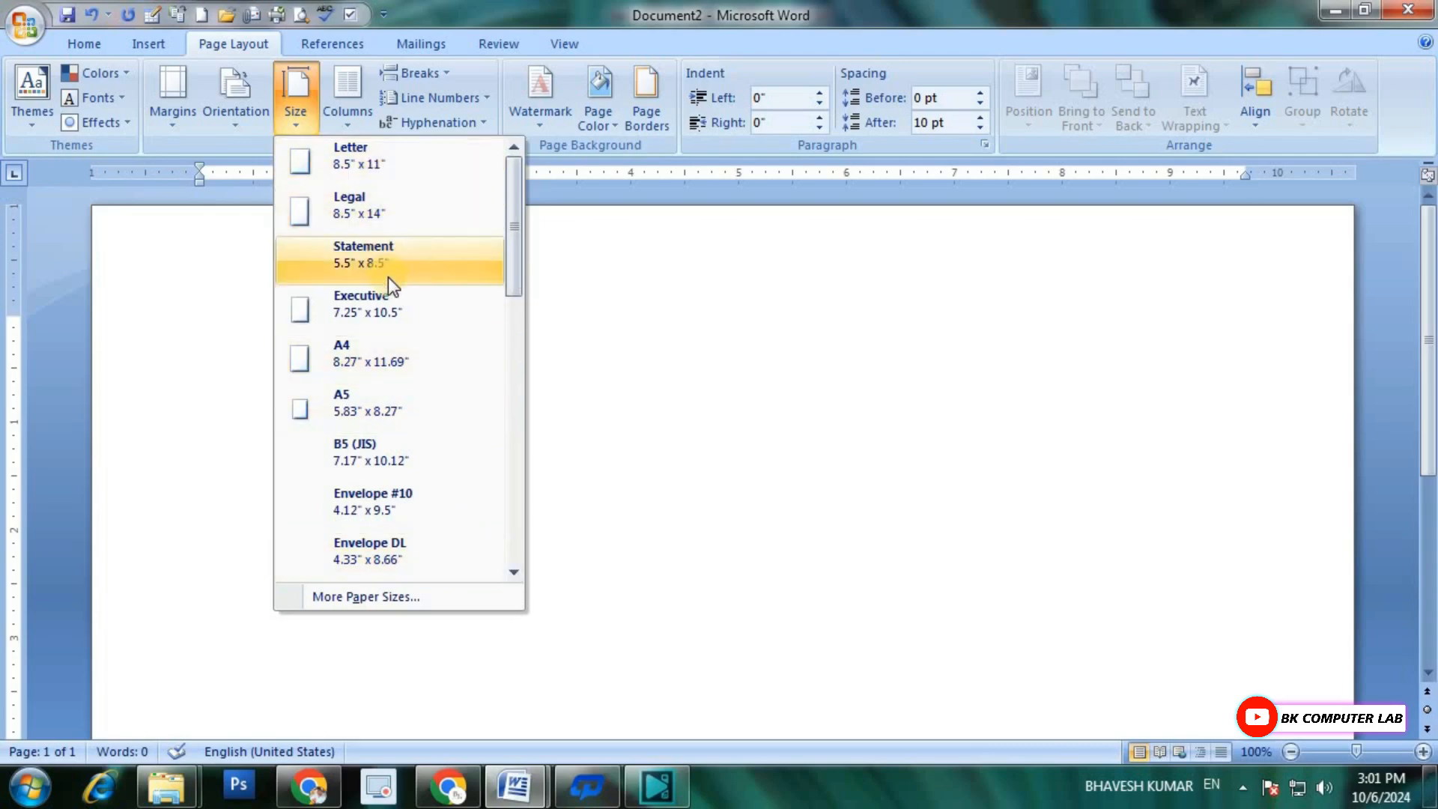
{"action": "scroll", "coordinate": [386, 300], "scroll_direction": "down", "scroll_amount": 8}
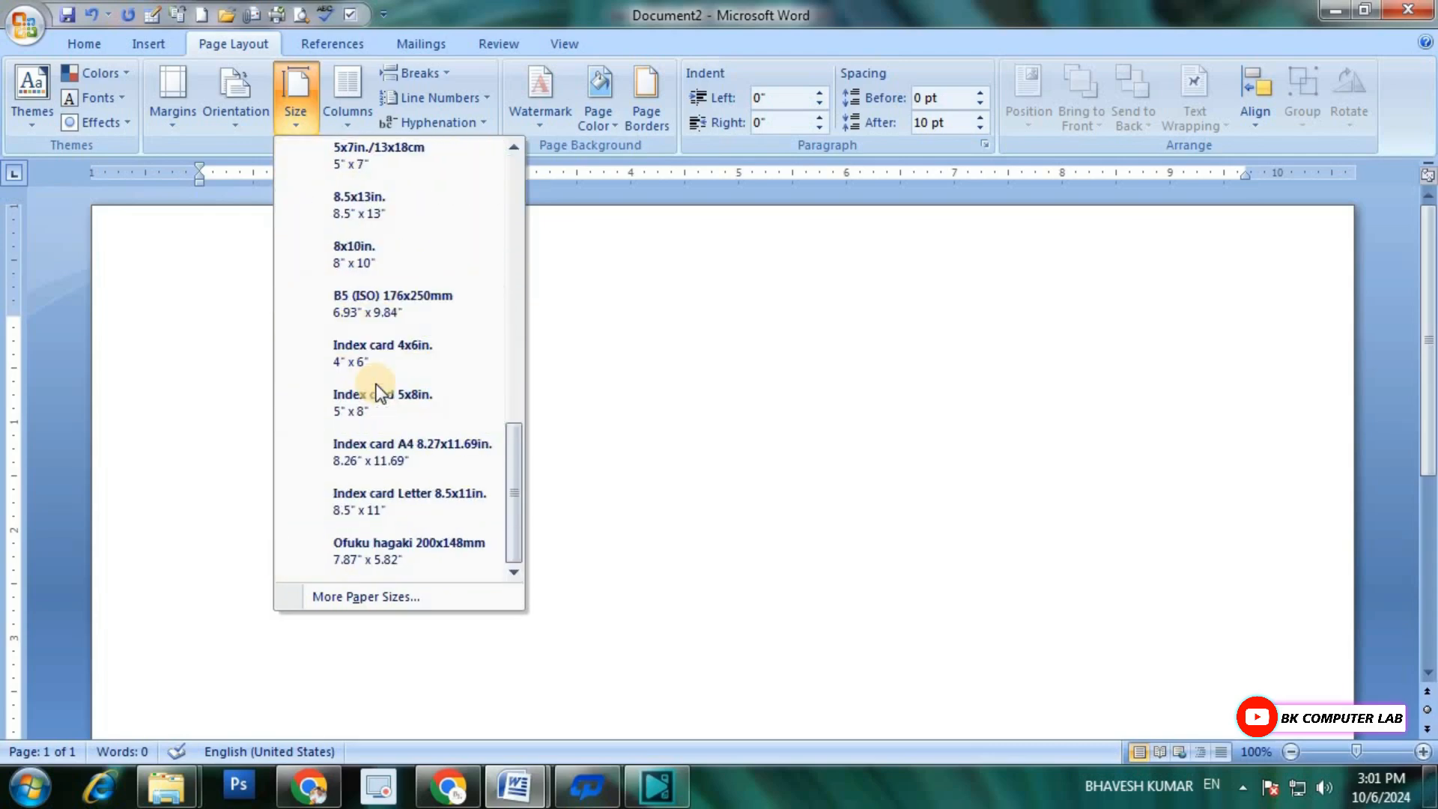
{"action": "scroll", "coordinate": [378, 393], "scroll_direction": "up", "scroll_amount": 6}
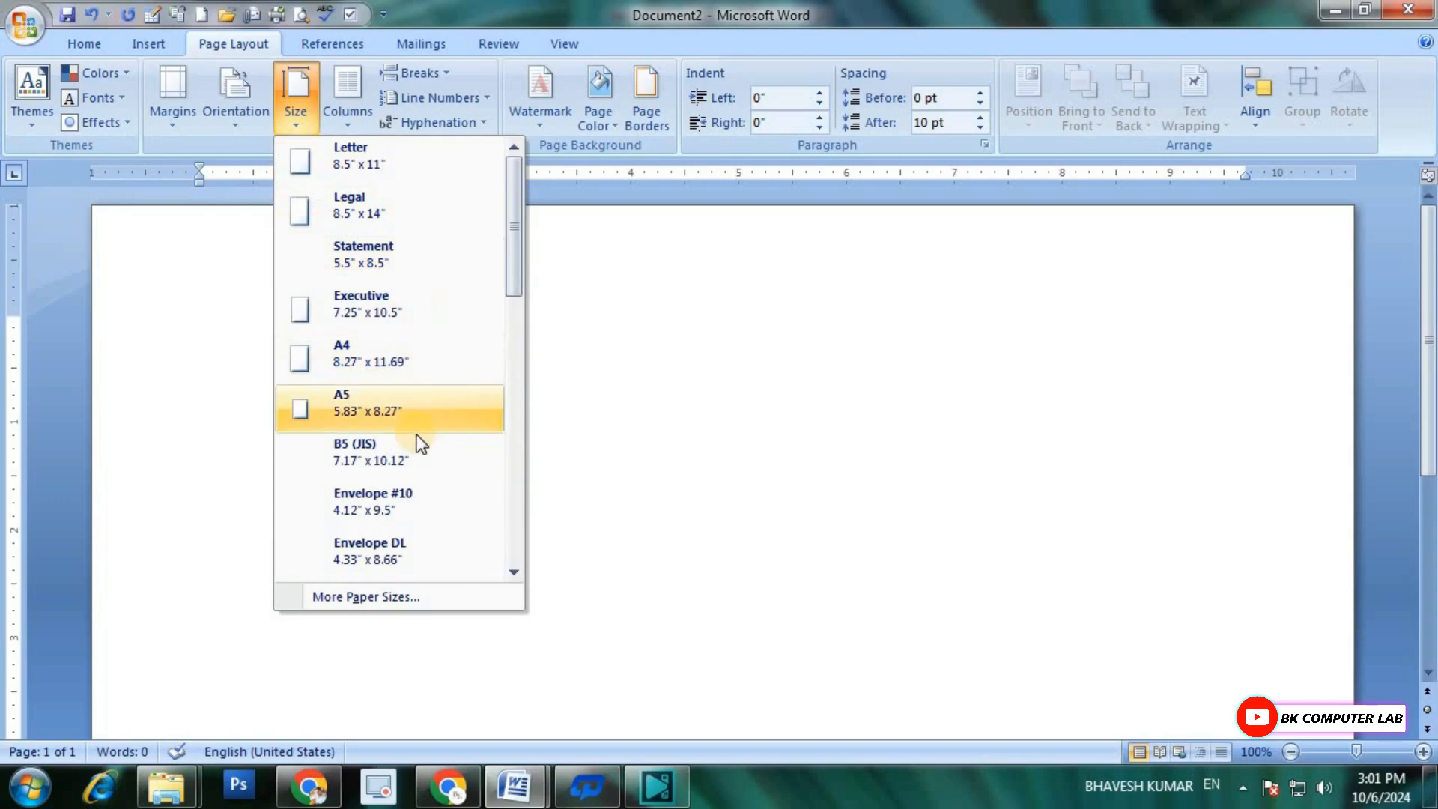
{"action": "scroll", "coordinate": [417, 442], "scroll_direction": "down", "scroll_amount": 5}
{"action": "scroll", "coordinate": [417, 450], "scroll_direction": "down", "scroll_amount": 5}
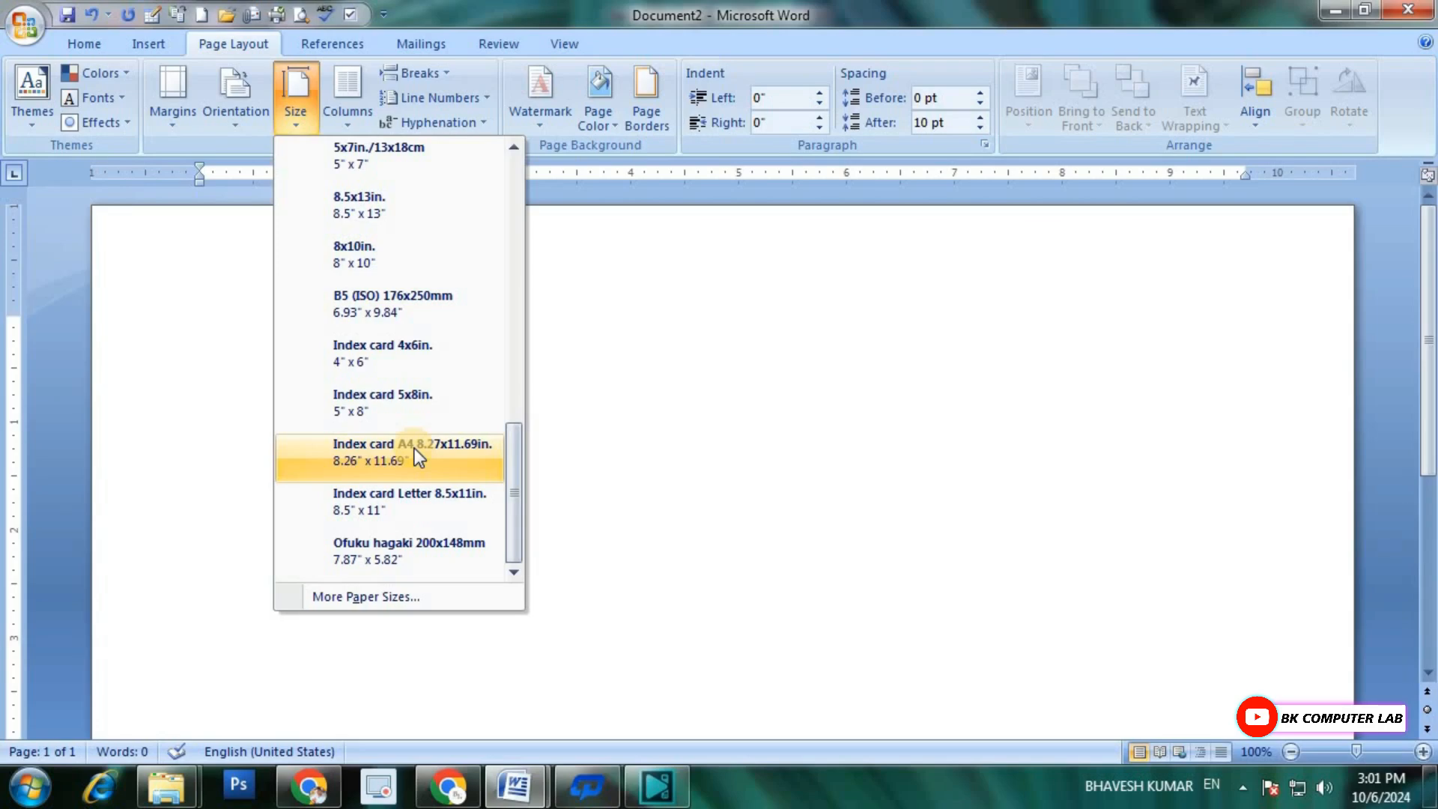
{"action": "left_click", "coordinate": [379, 596]}
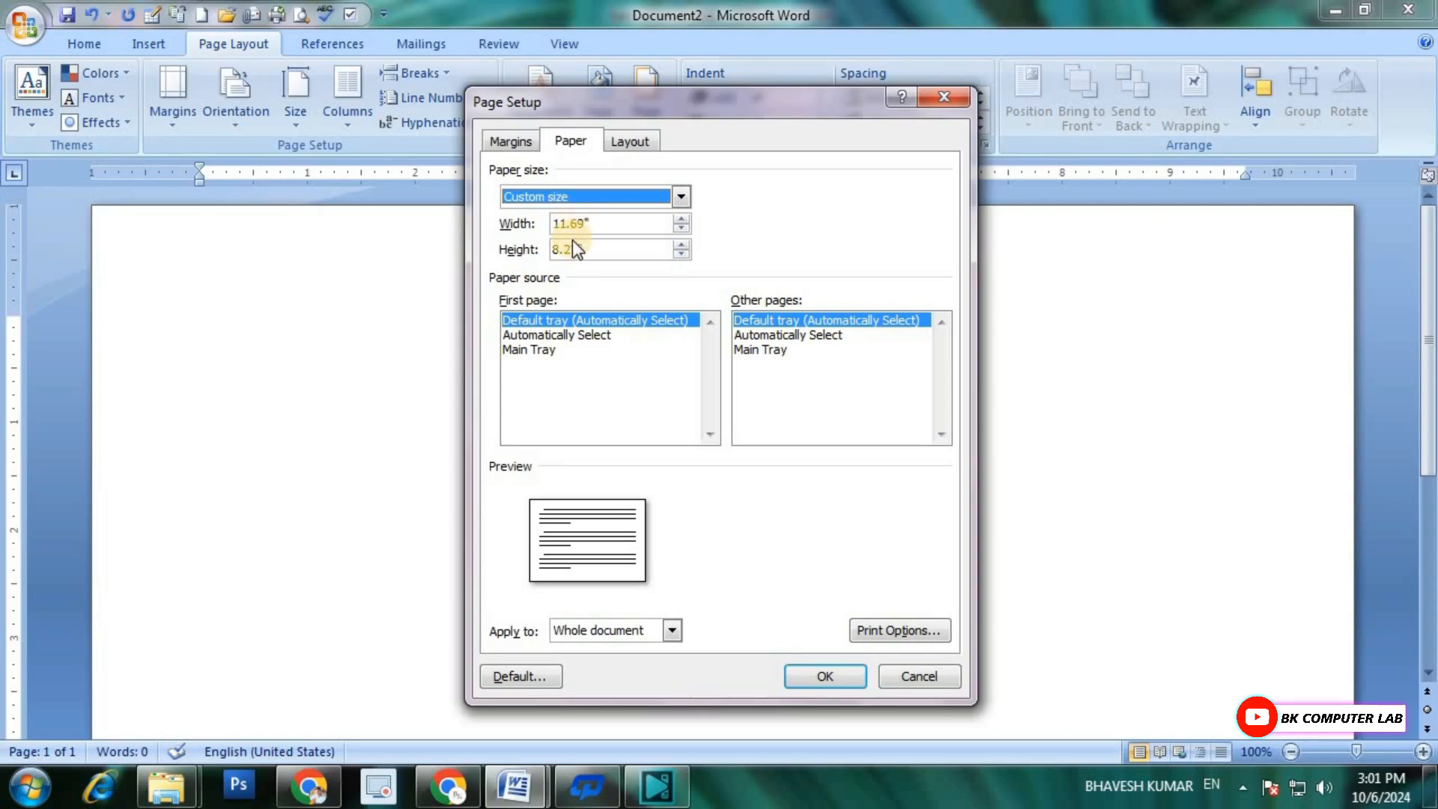
{"action": "double_click", "coordinate": [610, 224]}
{"action": "key", "text": "BackSpace"}
{"action": "type", "text": "111"}
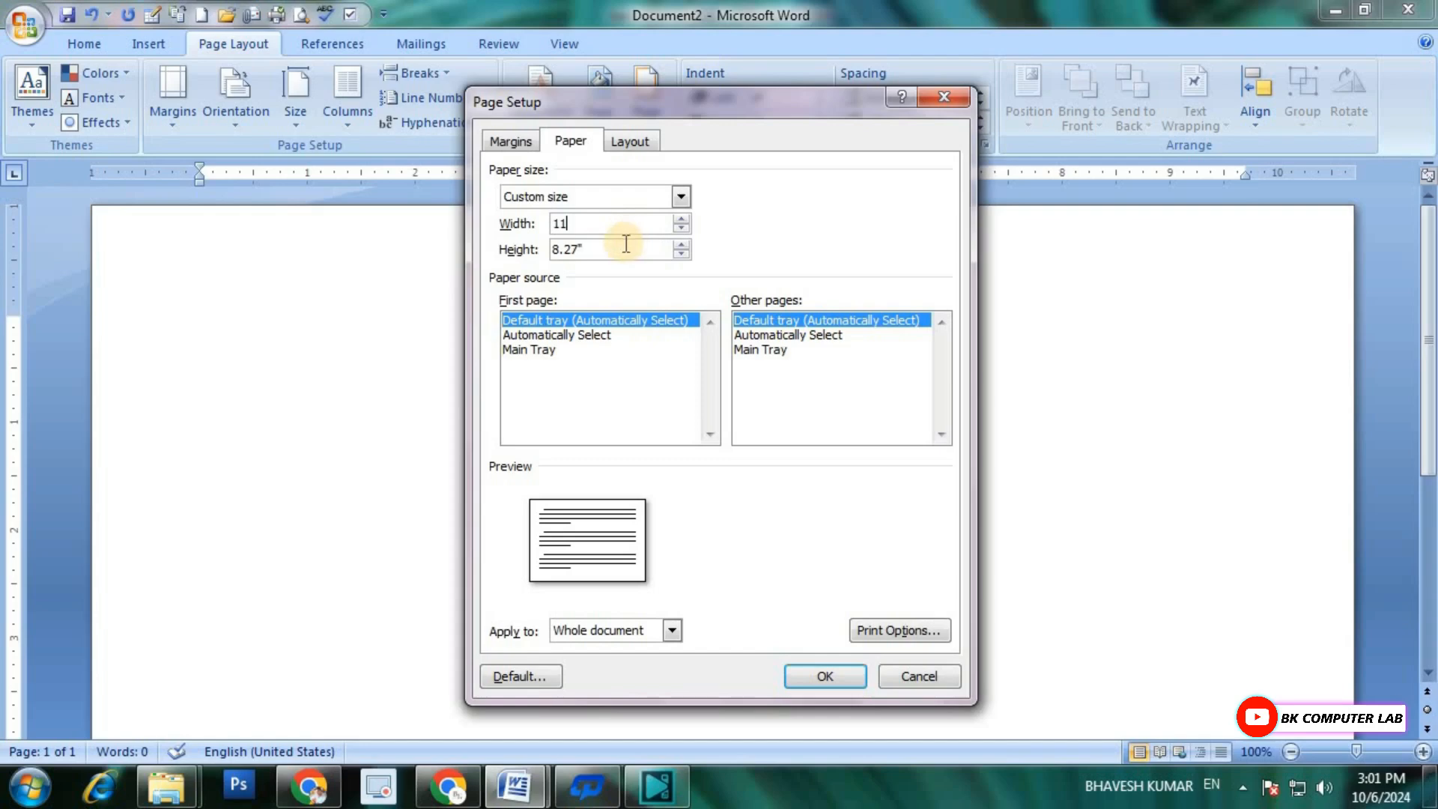
{"action": "key", "text": "Tab"}
{"action": "type", "text": "4"}
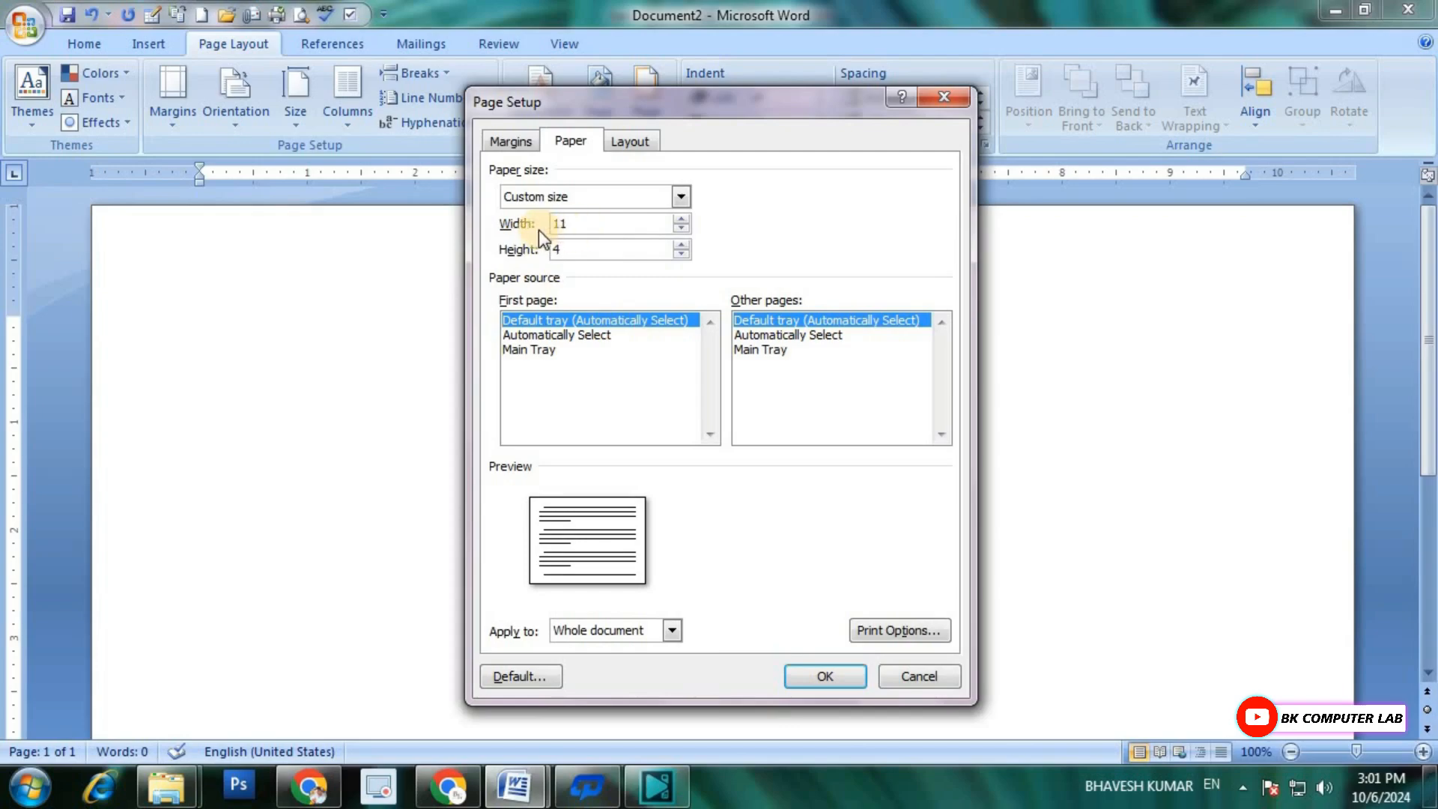
{"action": "left_click", "coordinate": [825, 674]}
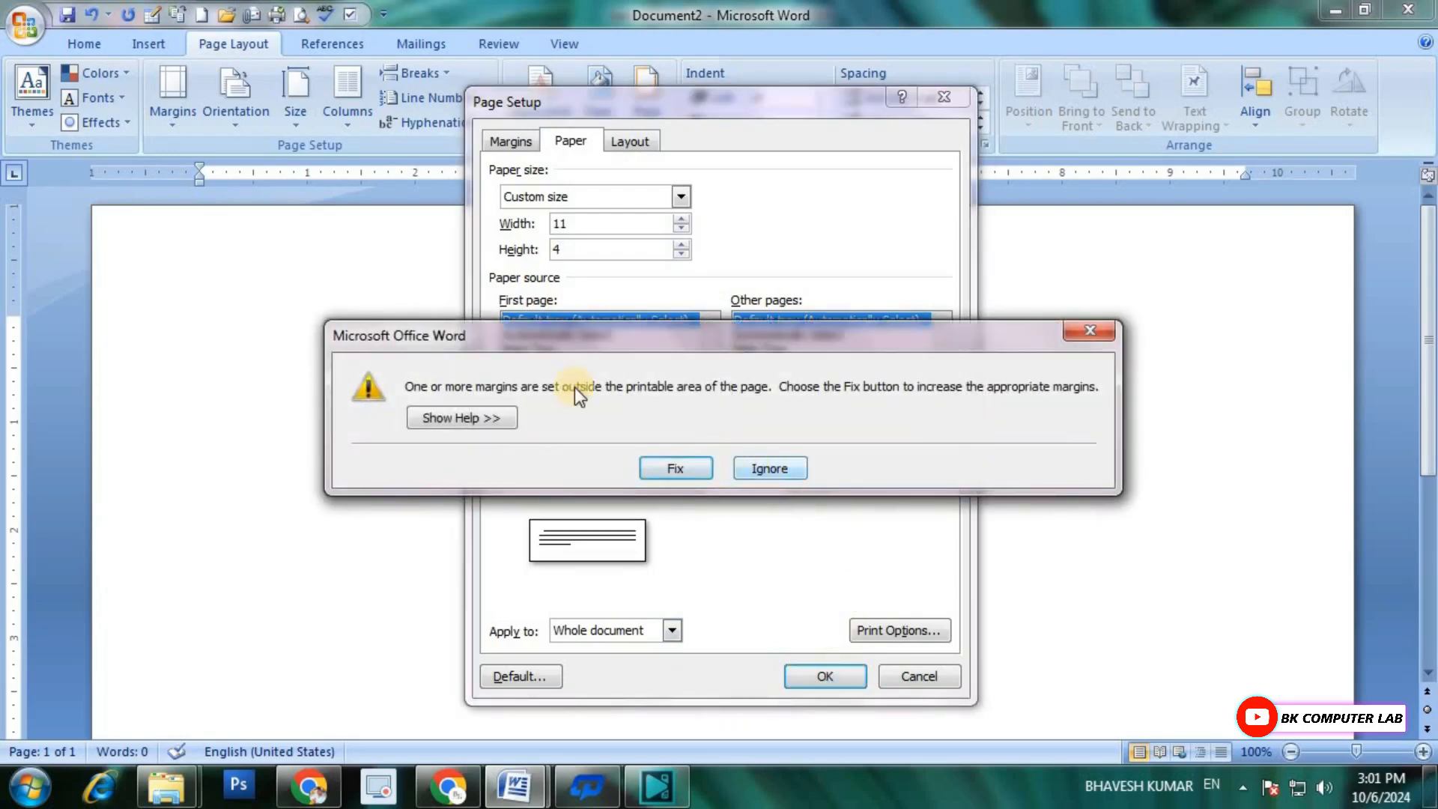
{"action": "left_click", "coordinate": [770, 469]}
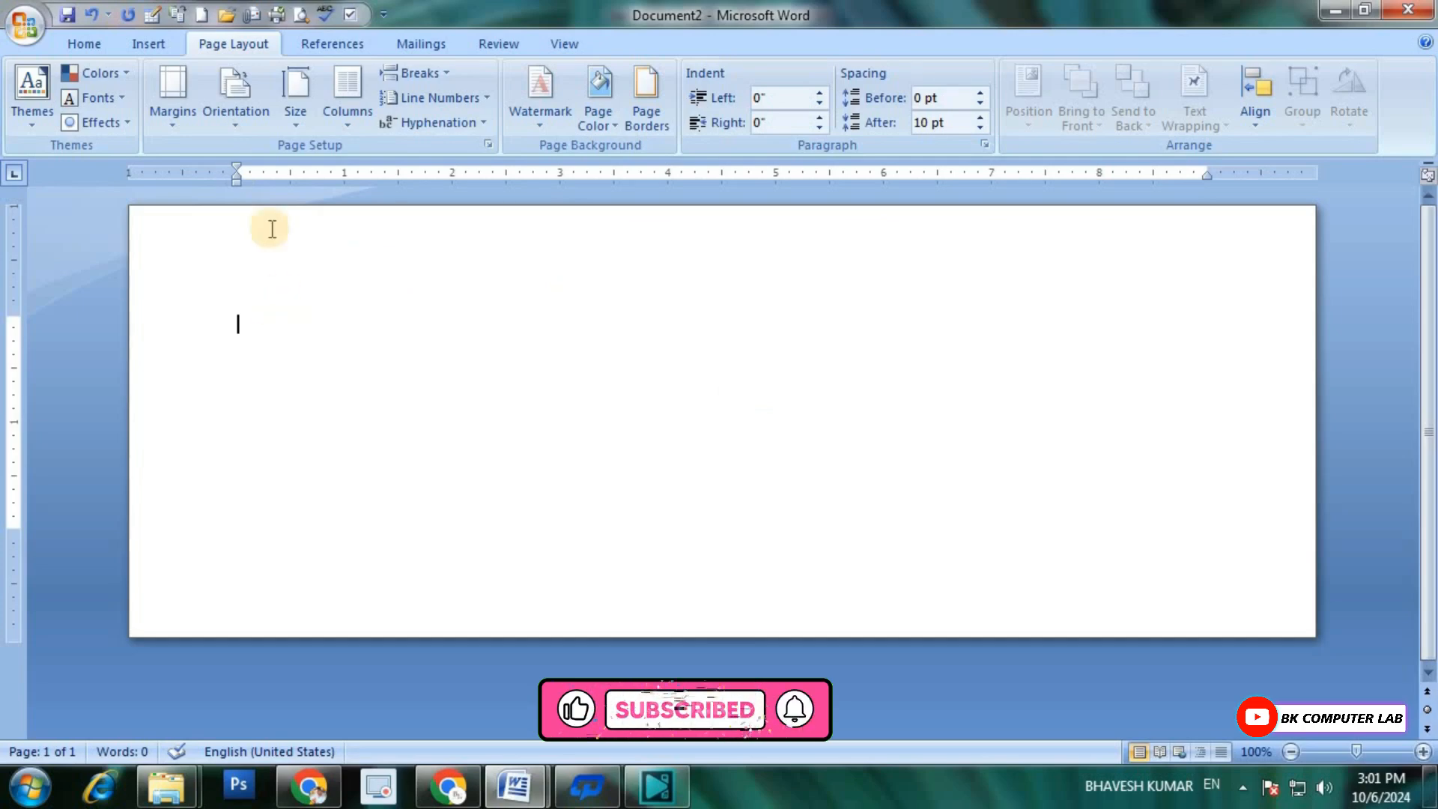
Step: Draw a rectangle about 10.73" wide and 3.79" high covering nearly the whole page
{"action": "left_click", "coordinate": [155, 50]}
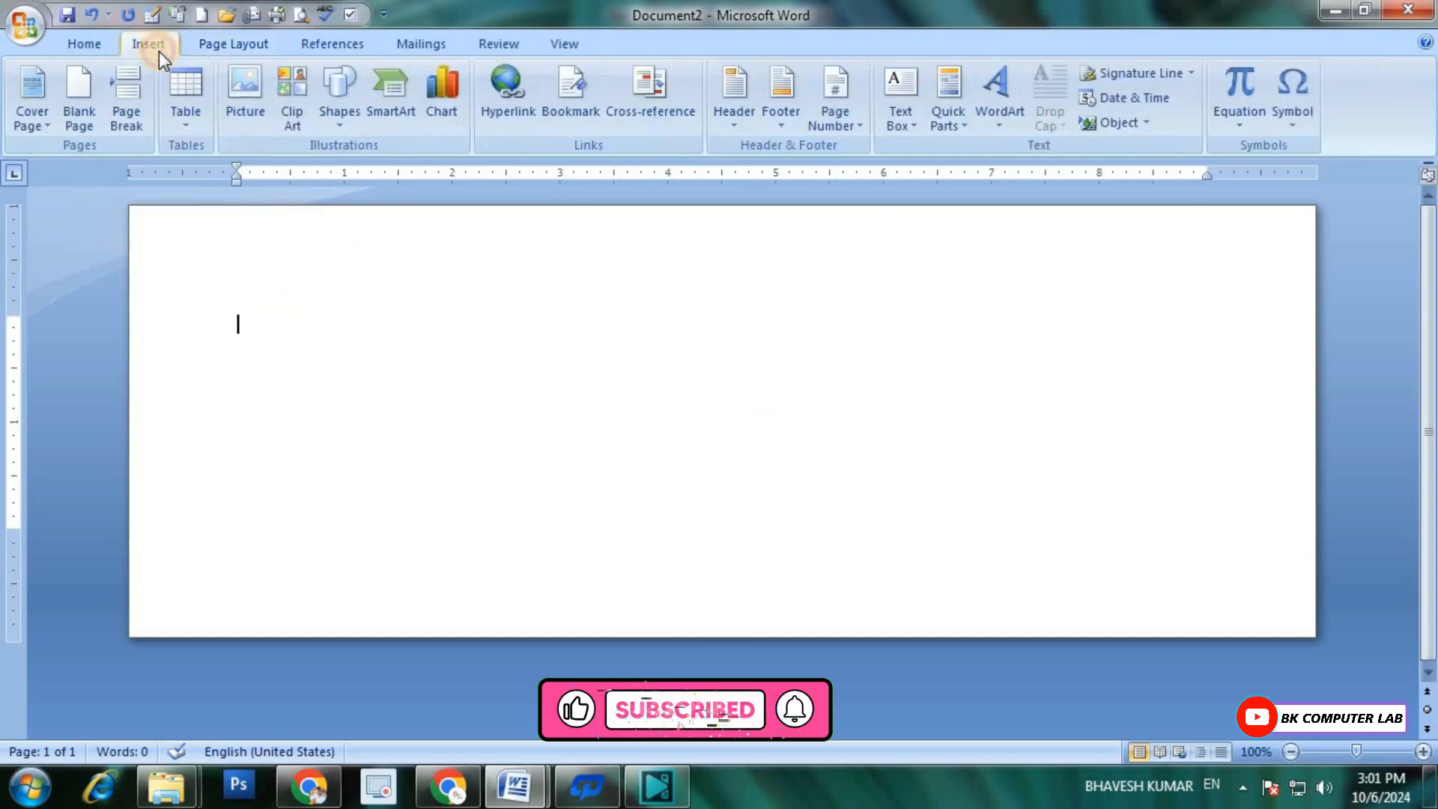
{"action": "left_click", "coordinate": [342, 119]}
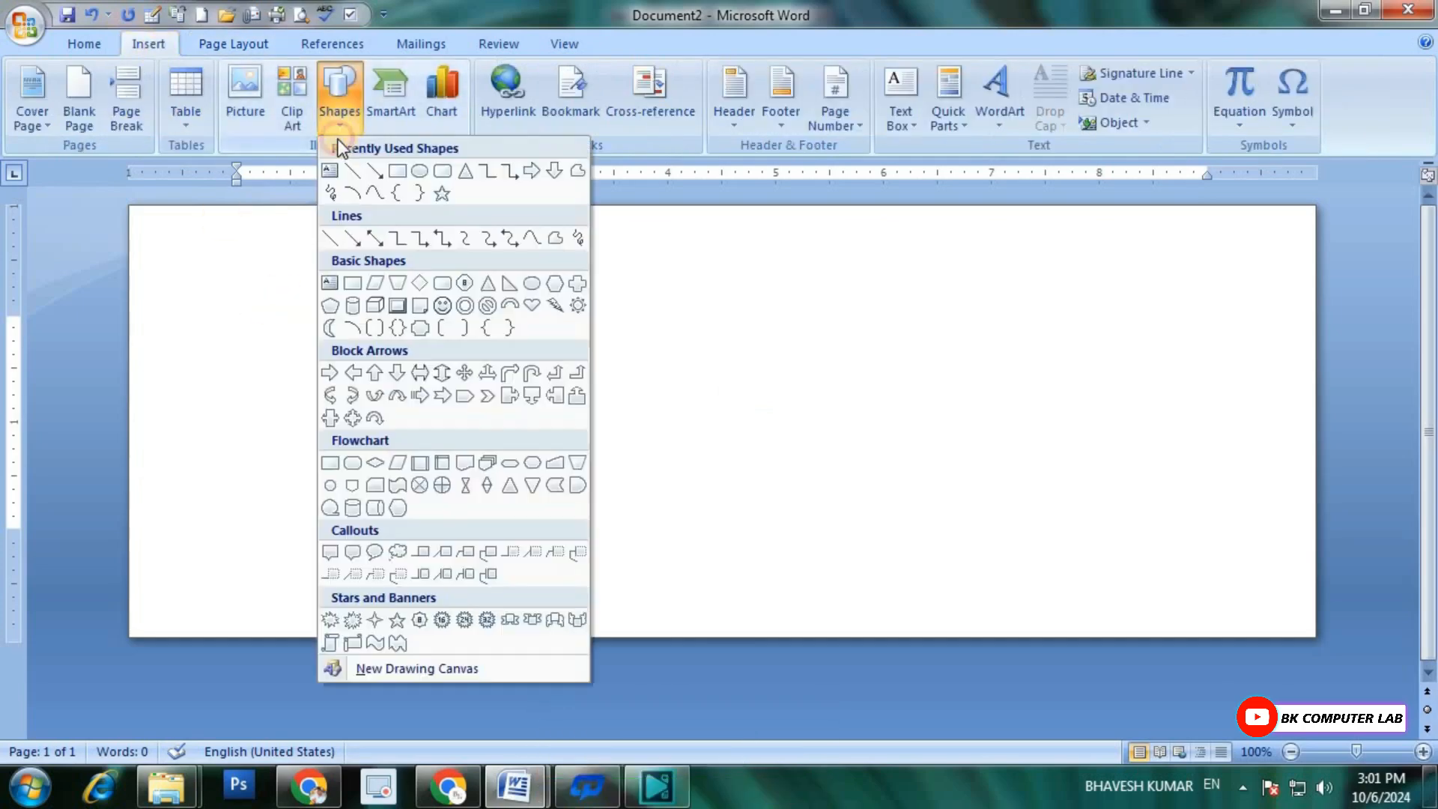
{"action": "left_click", "coordinate": [398, 169]}
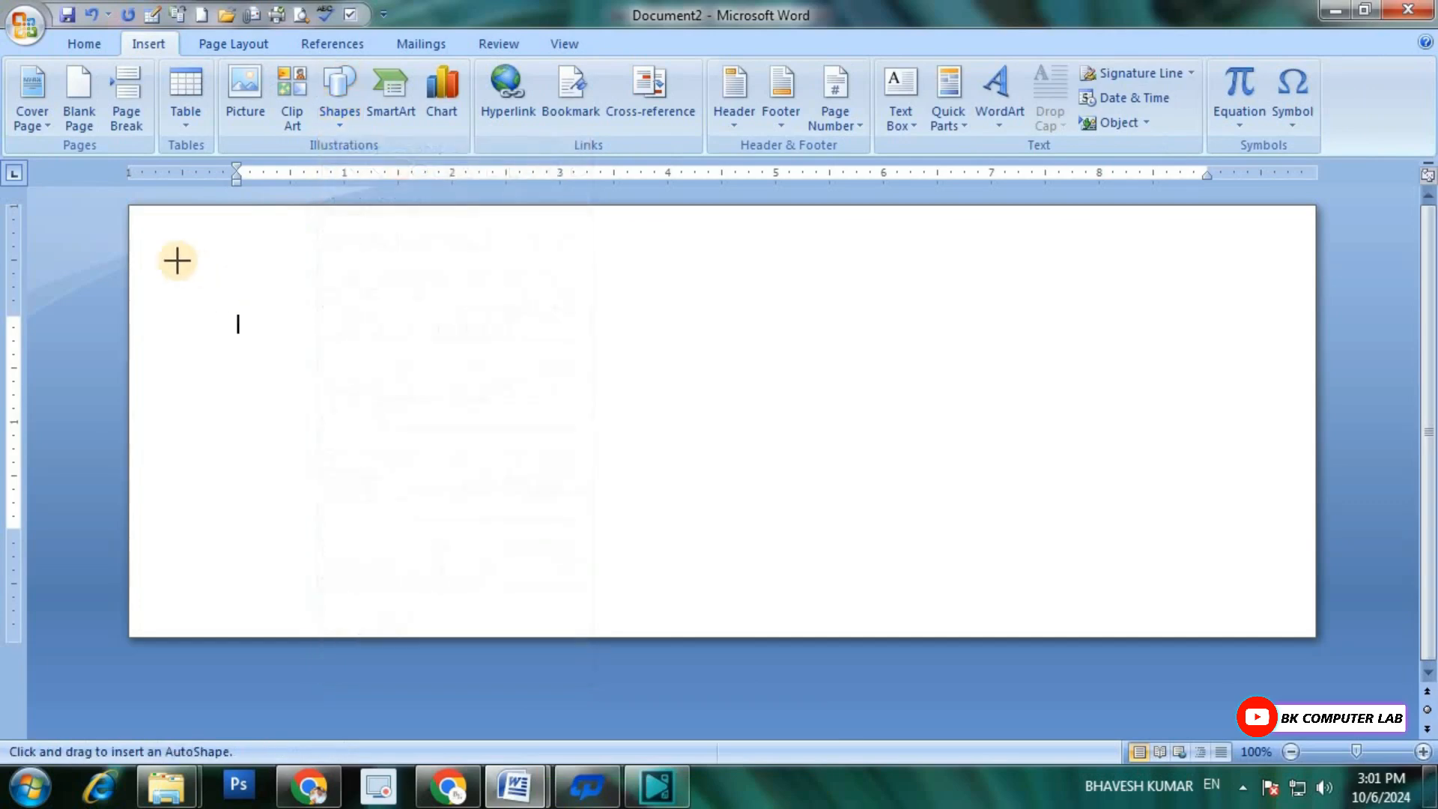
{"action": "mouse_move", "coordinate": [145, 220]}
{"action": "left_mouse_down"}
{"action": "mouse_move", "coordinate": [288, 620]}
{"action": "mouse_move", "coordinate": [565, 640]}
{"action": "mouse_move", "coordinate": [1301, 628]}
{"action": "left_mouse_up"}
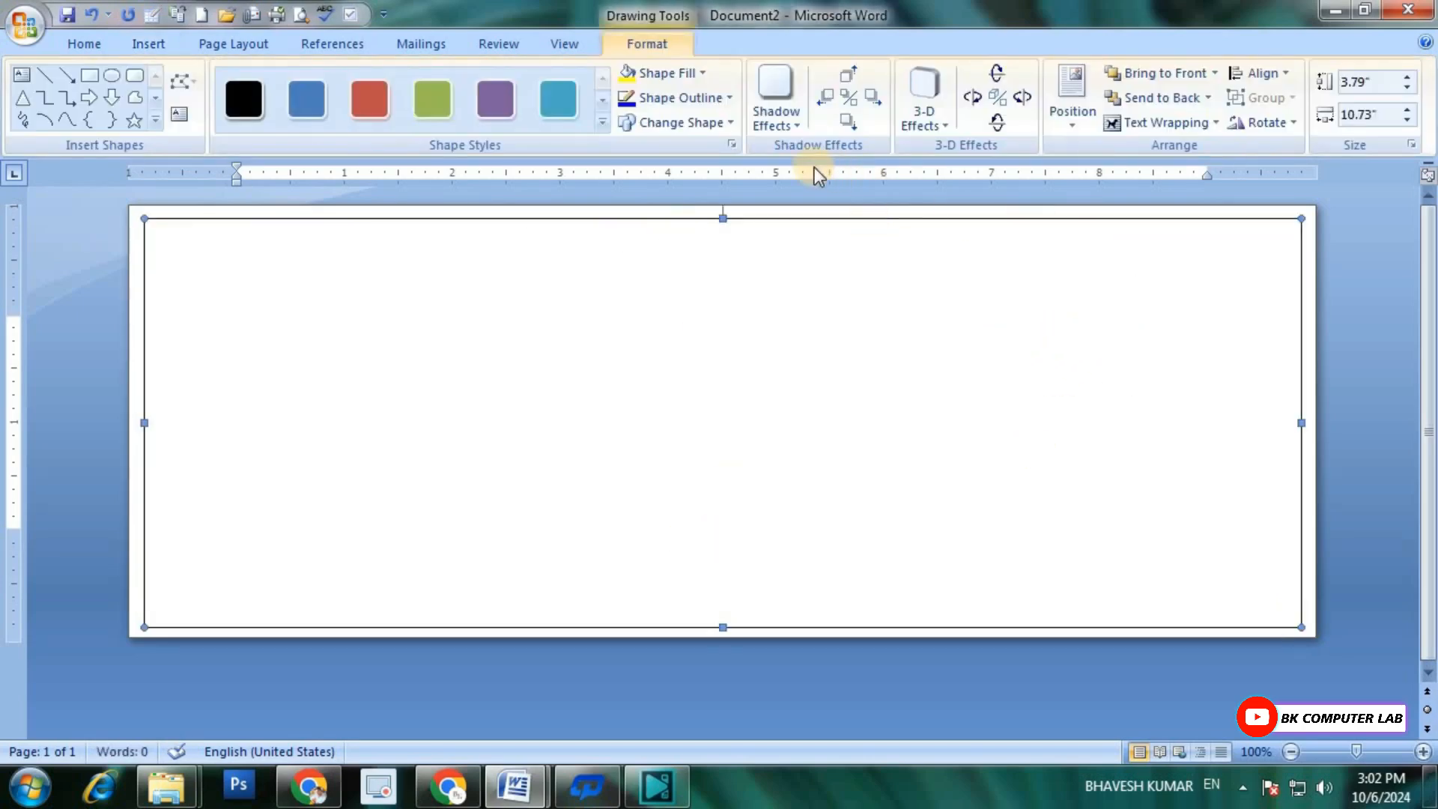
Step: Set the rectangle's outline weight to 2¼ pt
{"action": "left_click", "coordinate": [725, 96]}
{"action": "mouse_move", "coordinate": [681, 347]}
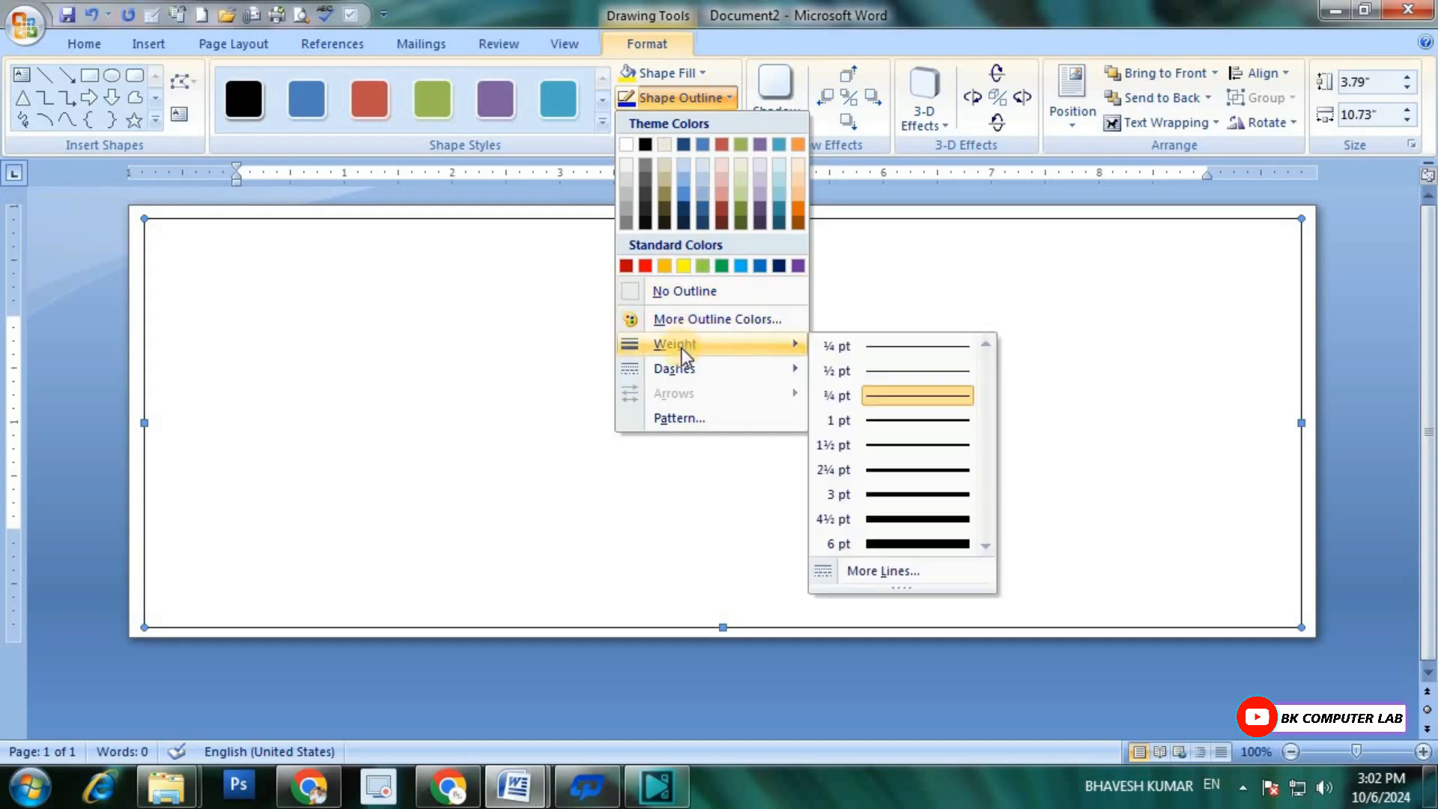
{"action": "left_click", "coordinate": [898, 469]}
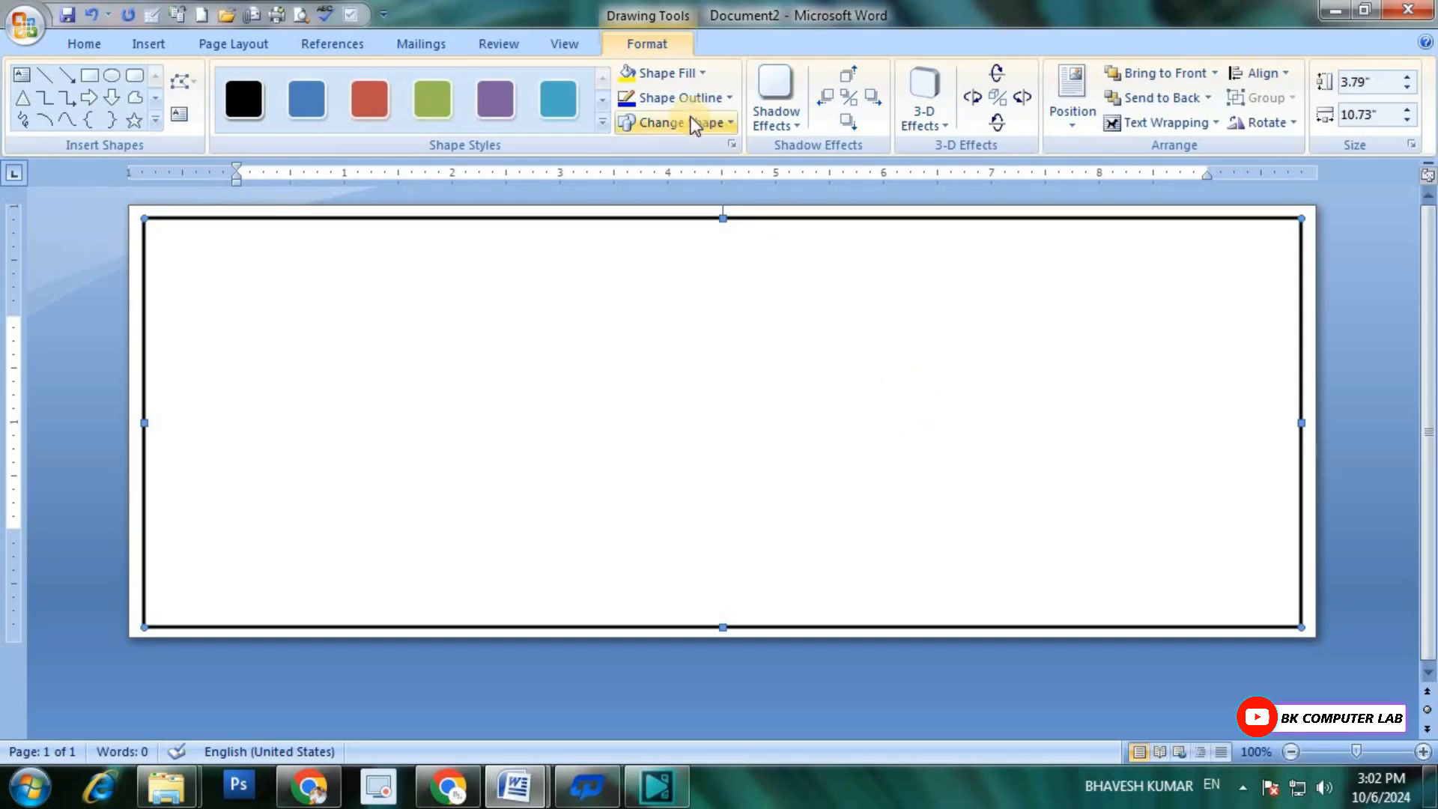
Step: Fill the rectangle with the picture "download (6)" from the MS WORD BANNER folder in YOUTUBE DATA\MATERIAL on drive E:
{"action": "left_click", "coordinate": [702, 74]}
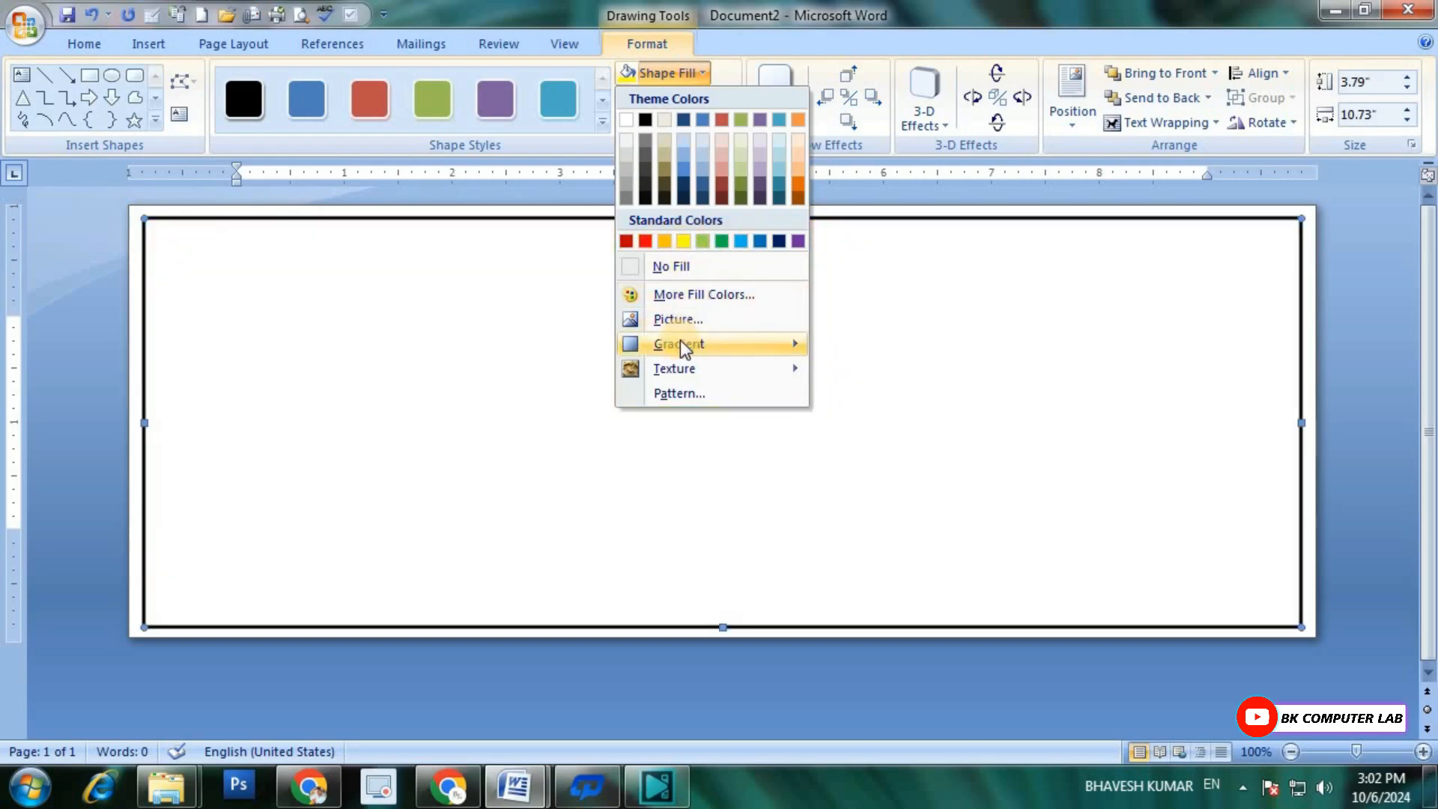
{"action": "mouse_move", "coordinate": [680, 340]}
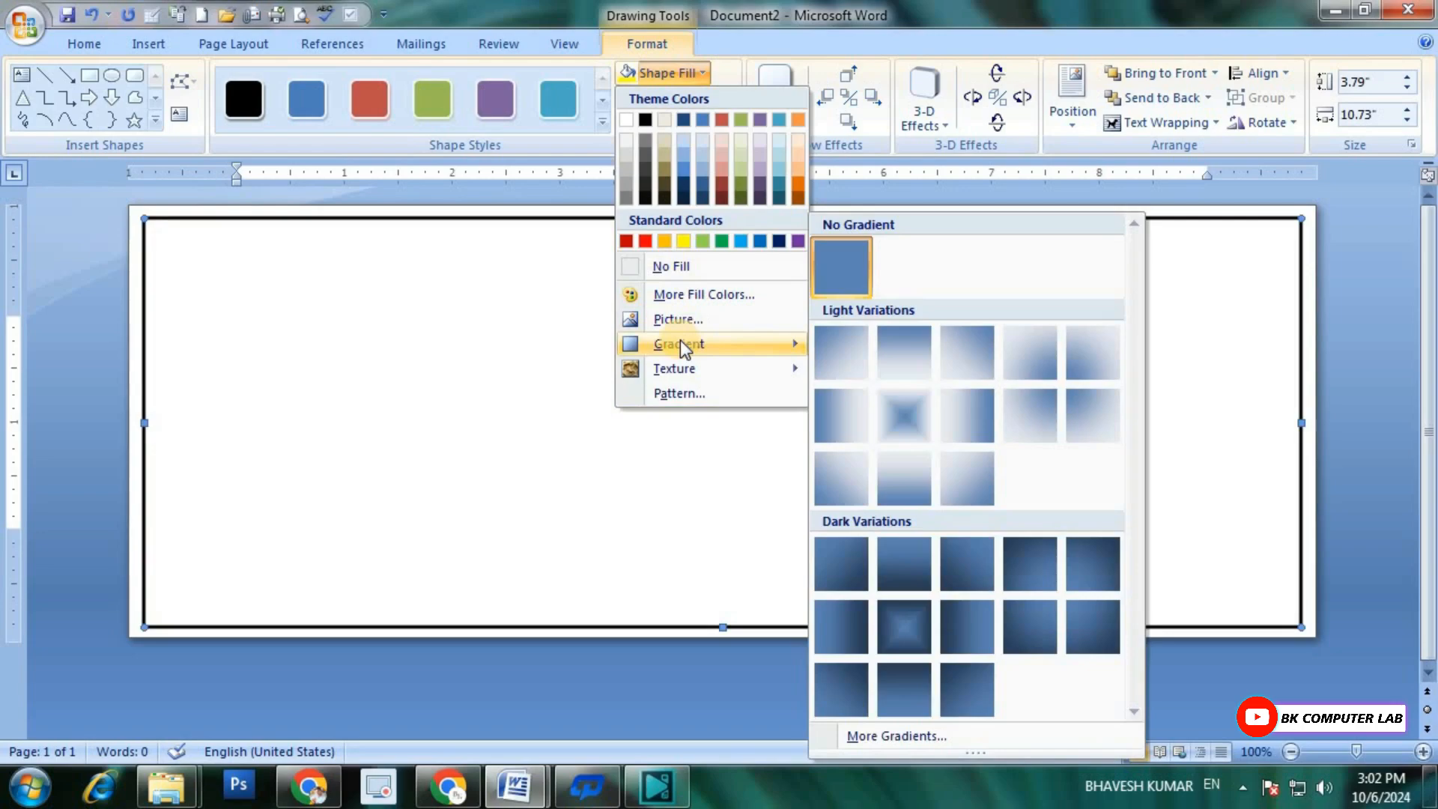
{"action": "left_click", "coordinate": [680, 320]}
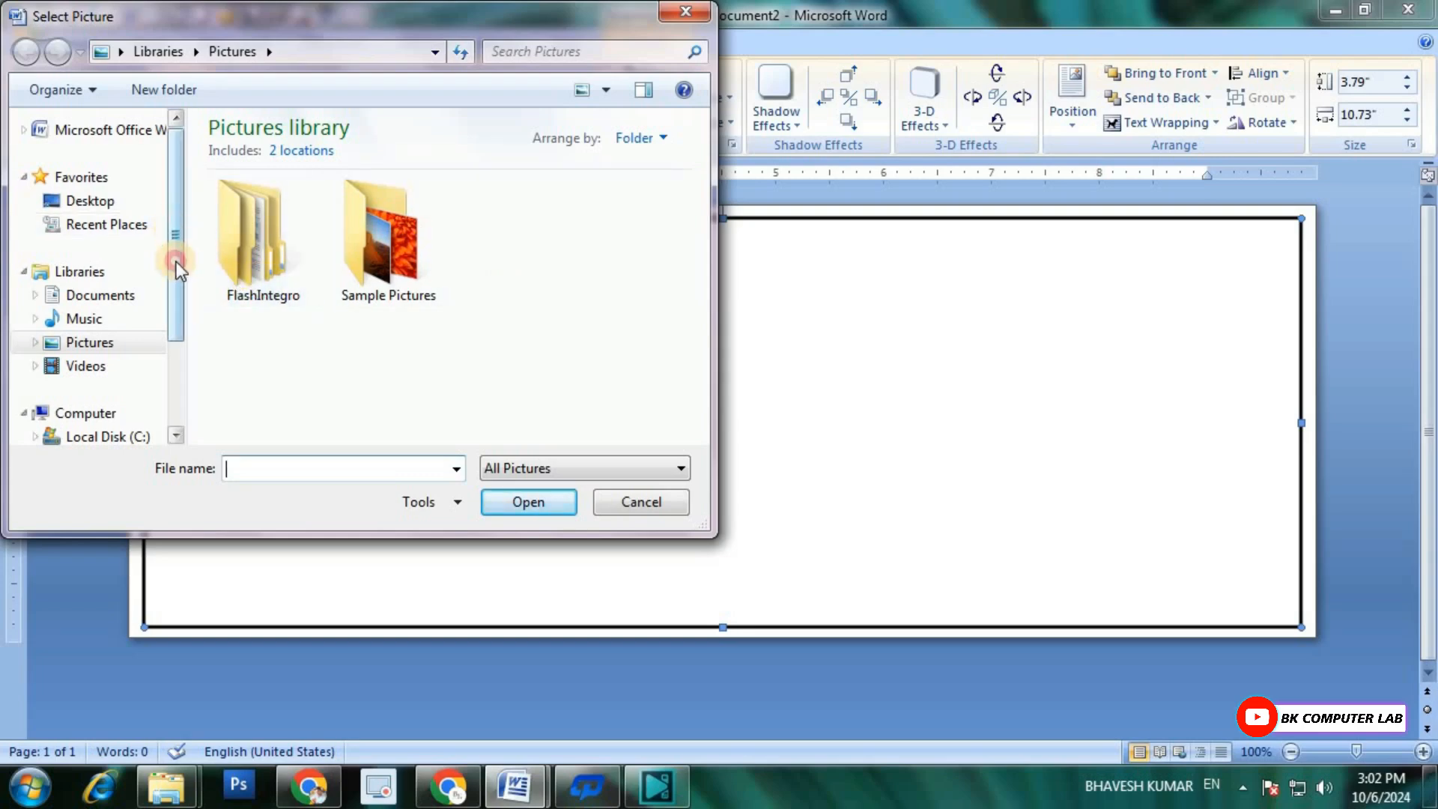
{"action": "scroll", "coordinate": [176, 262], "scroll_direction": "down", "scroll_amount": 2}
{"action": "left_click", "coordinate": [108, 357]}
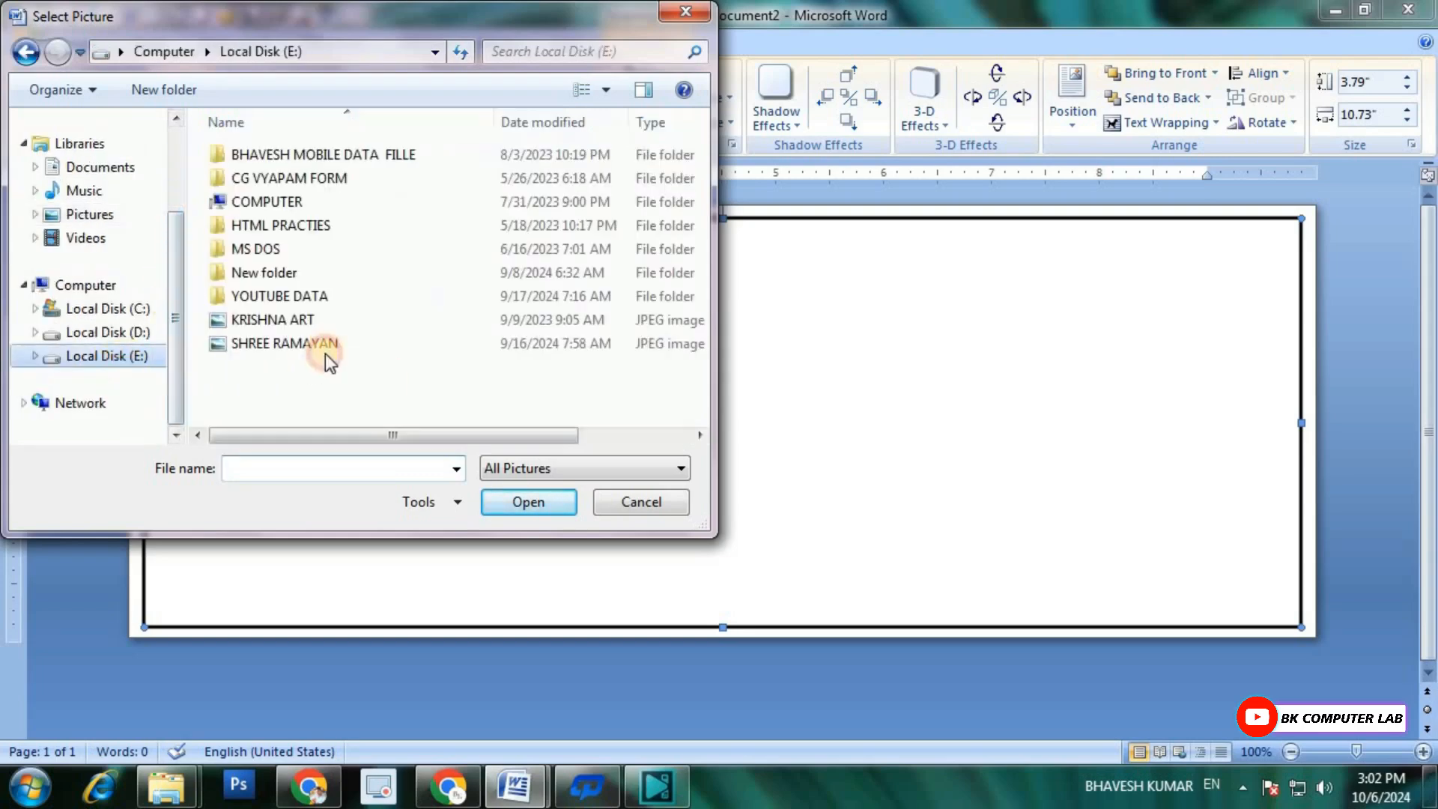
{"action": "double_click", "coordinate": [300, 296]}
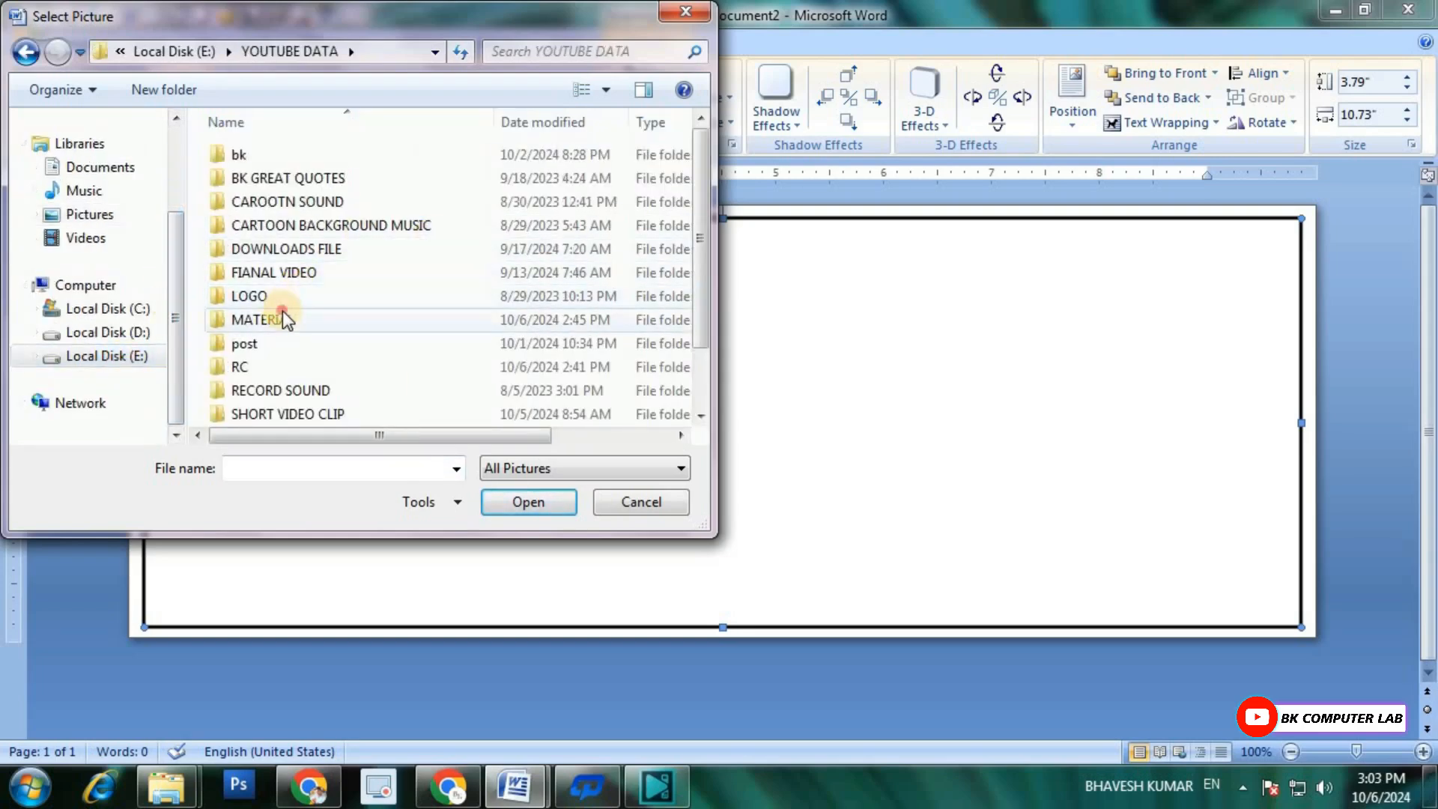
{"action": "double_click", "coordinate": [284, 318]}
{"action": "double_click", "coordinate": [380, 222]}
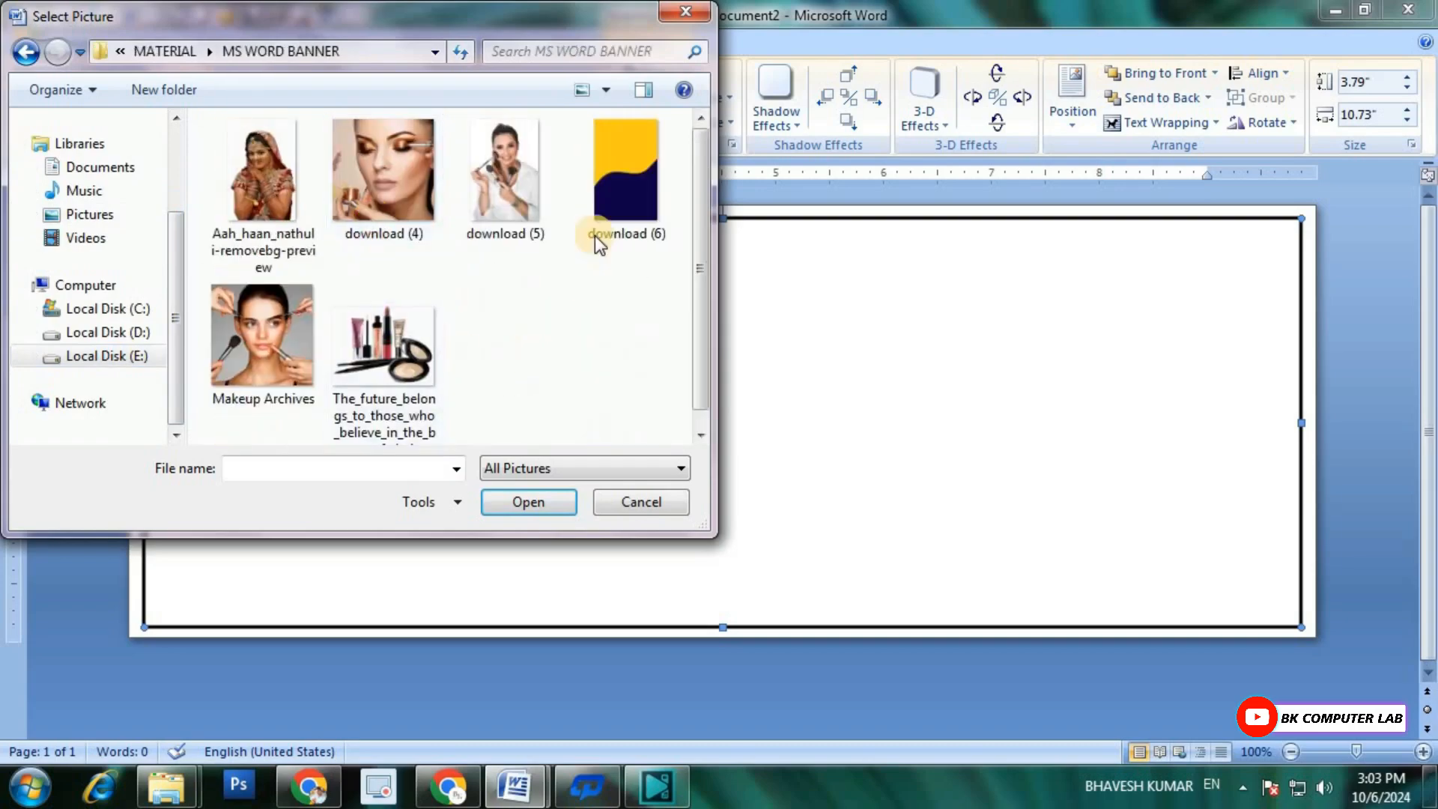
{"action": "double_click", "coordinate": [610, 185]}
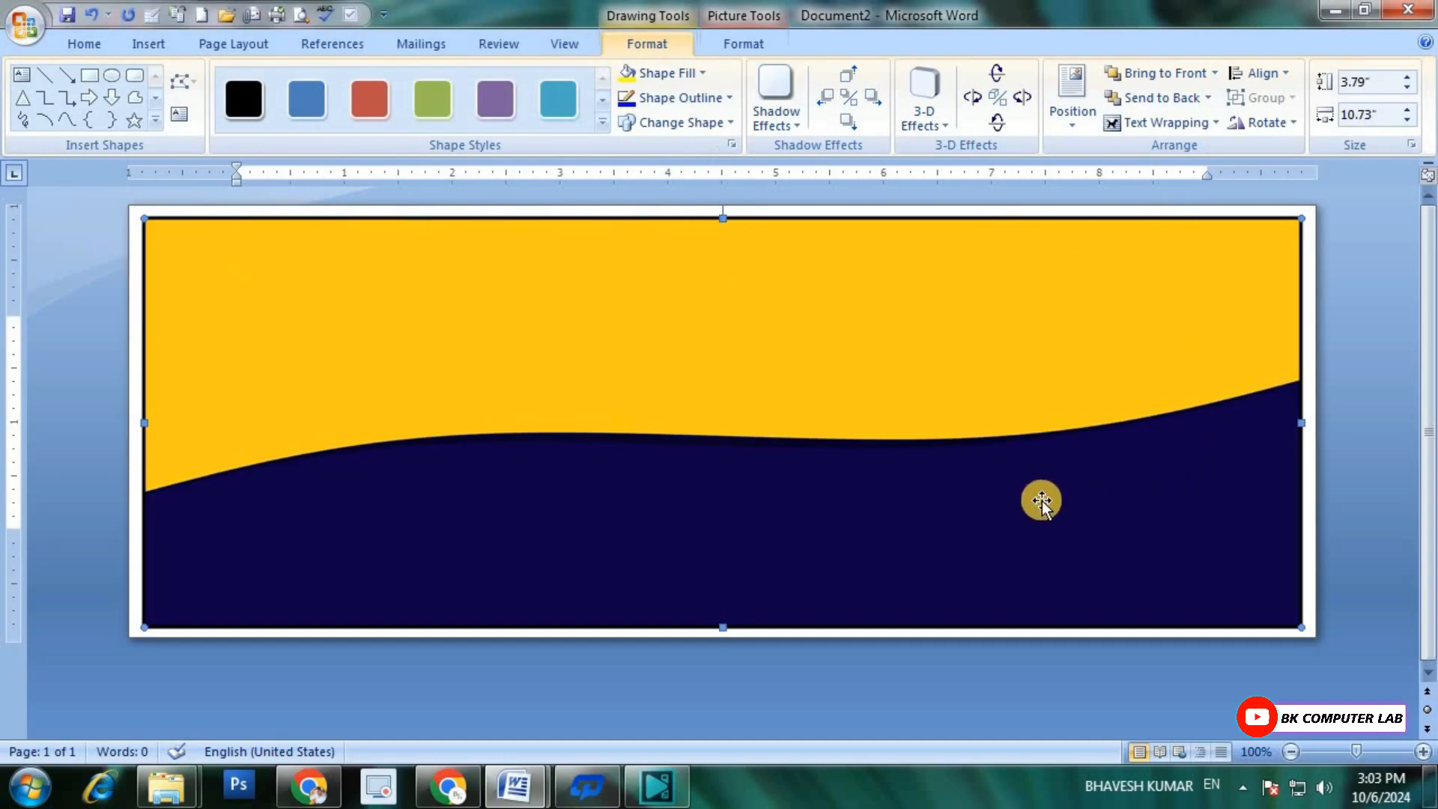
Step: Save the document as "MS WORD POSTER" in the Documents library
{"action": "key", "text": "ctrl+s"}
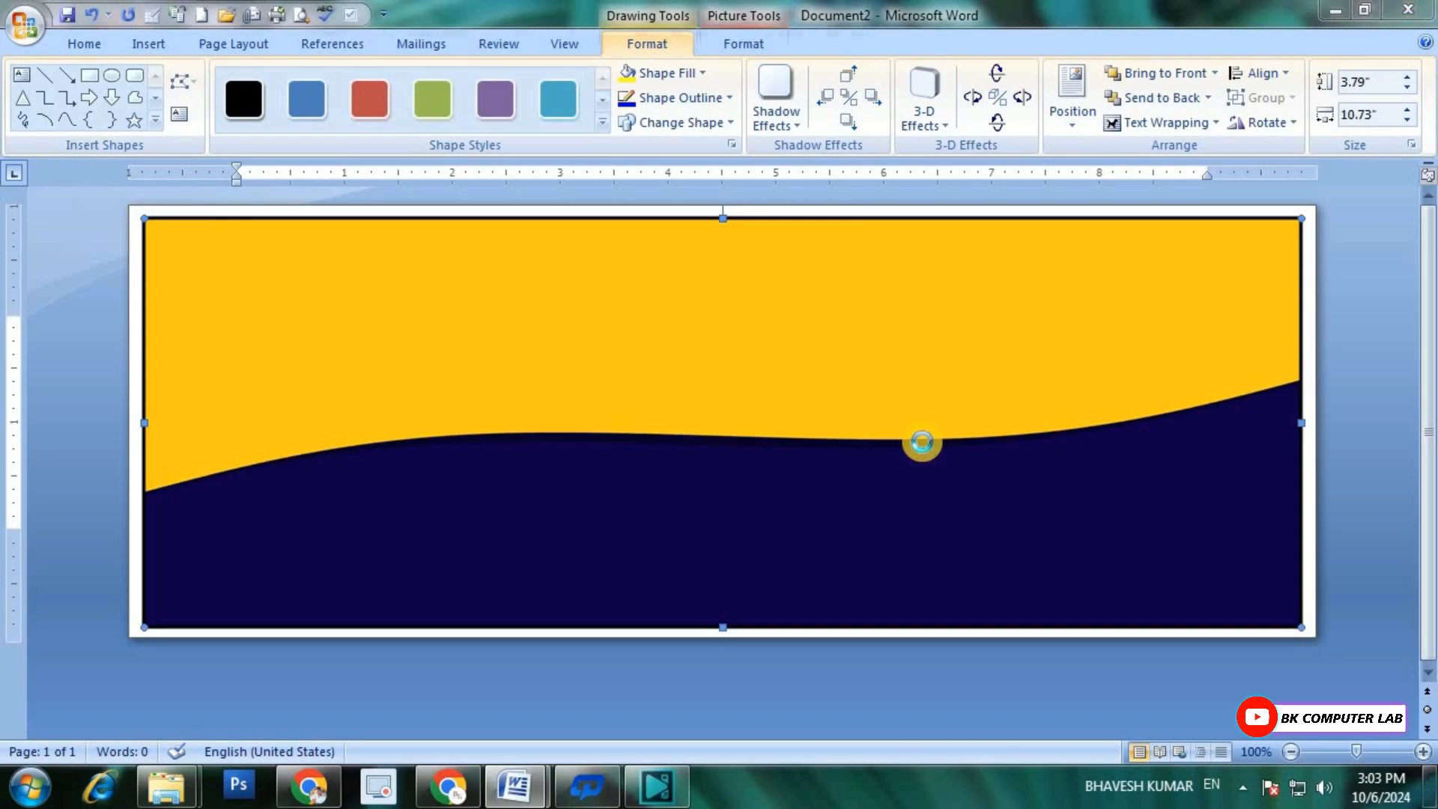
{"action": "key", "text": "BackSpace"}
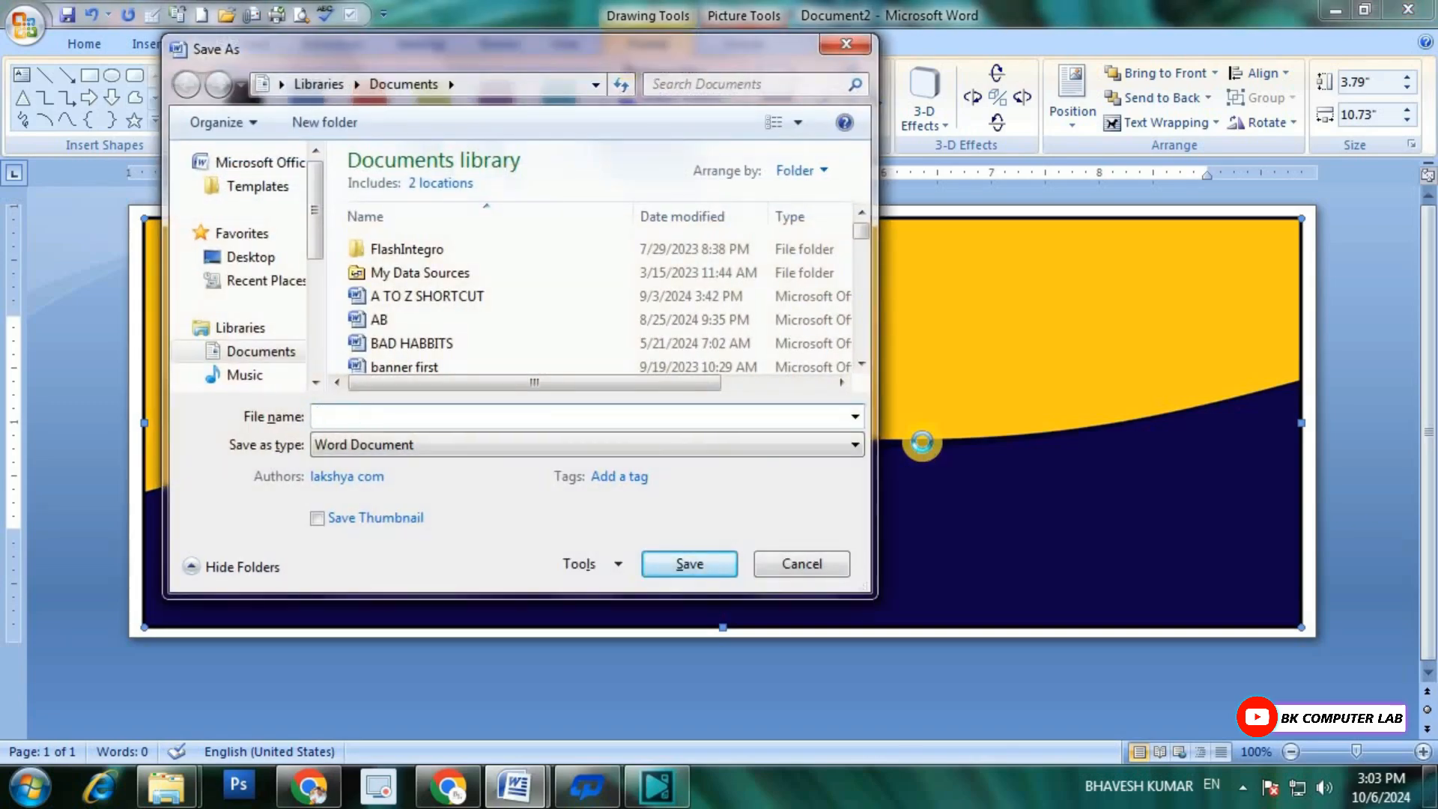
{"action": "type", "text": "MS WORD "}
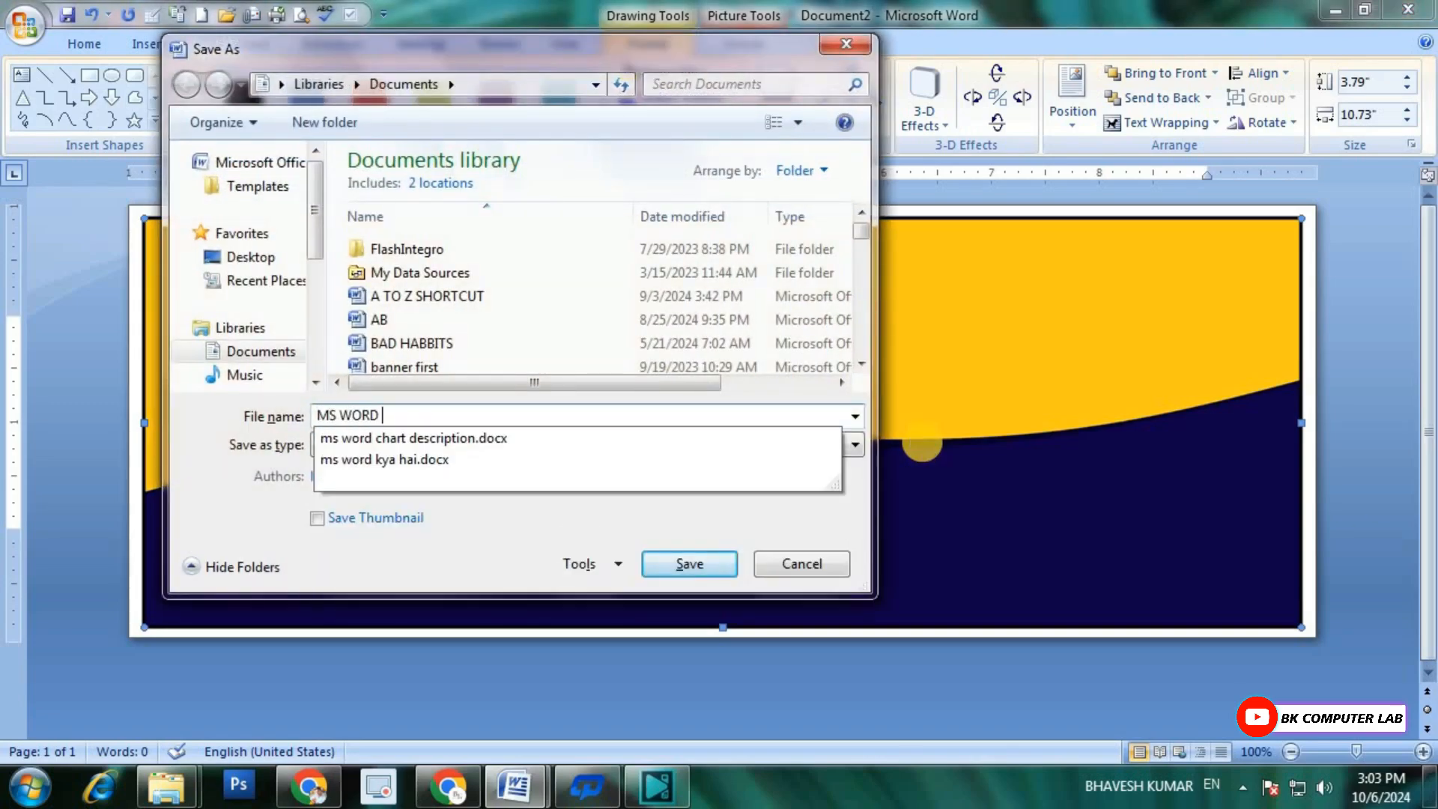
{"action": "type", "text": "POSTER"}
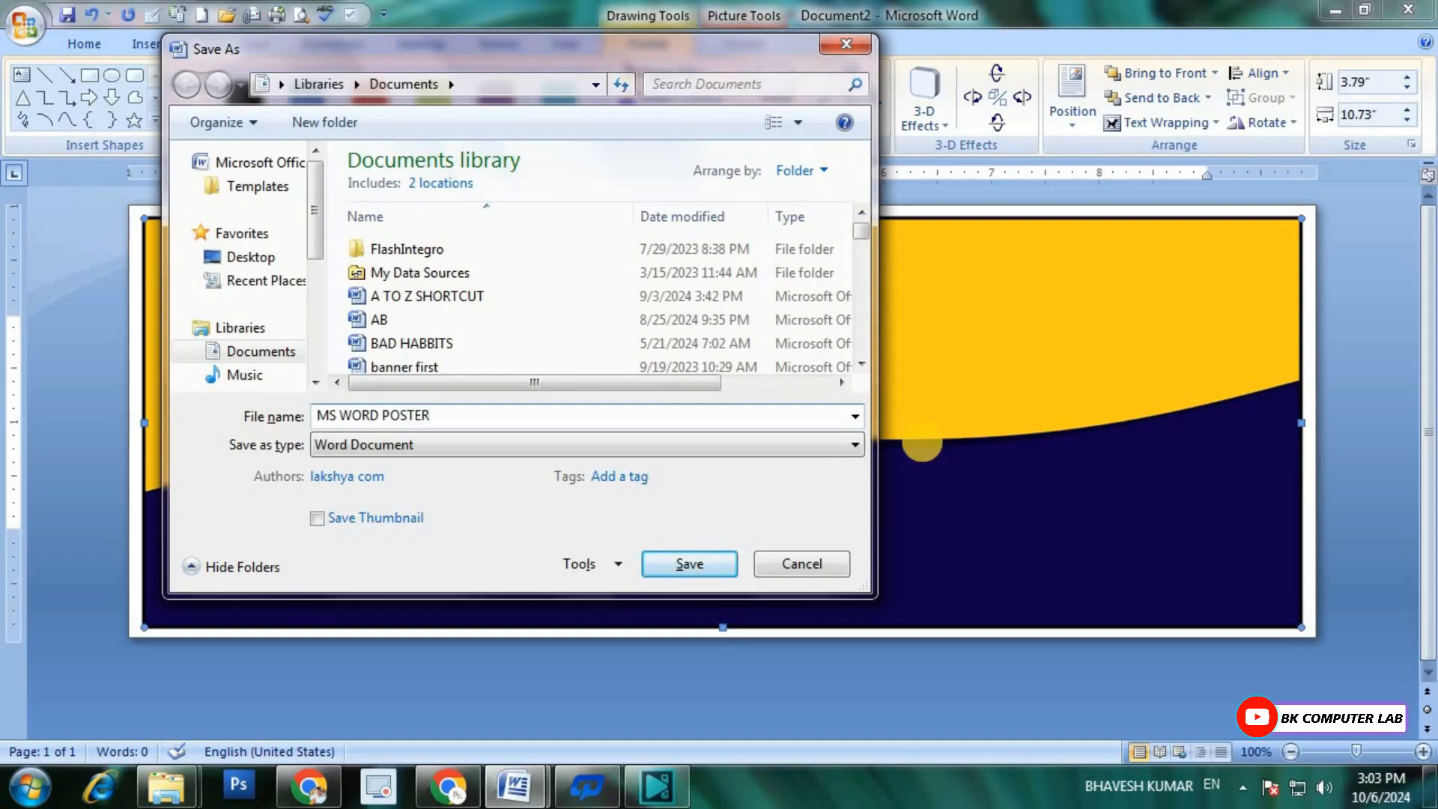
{"action": "left_click", "coordinate": [687, 564]}
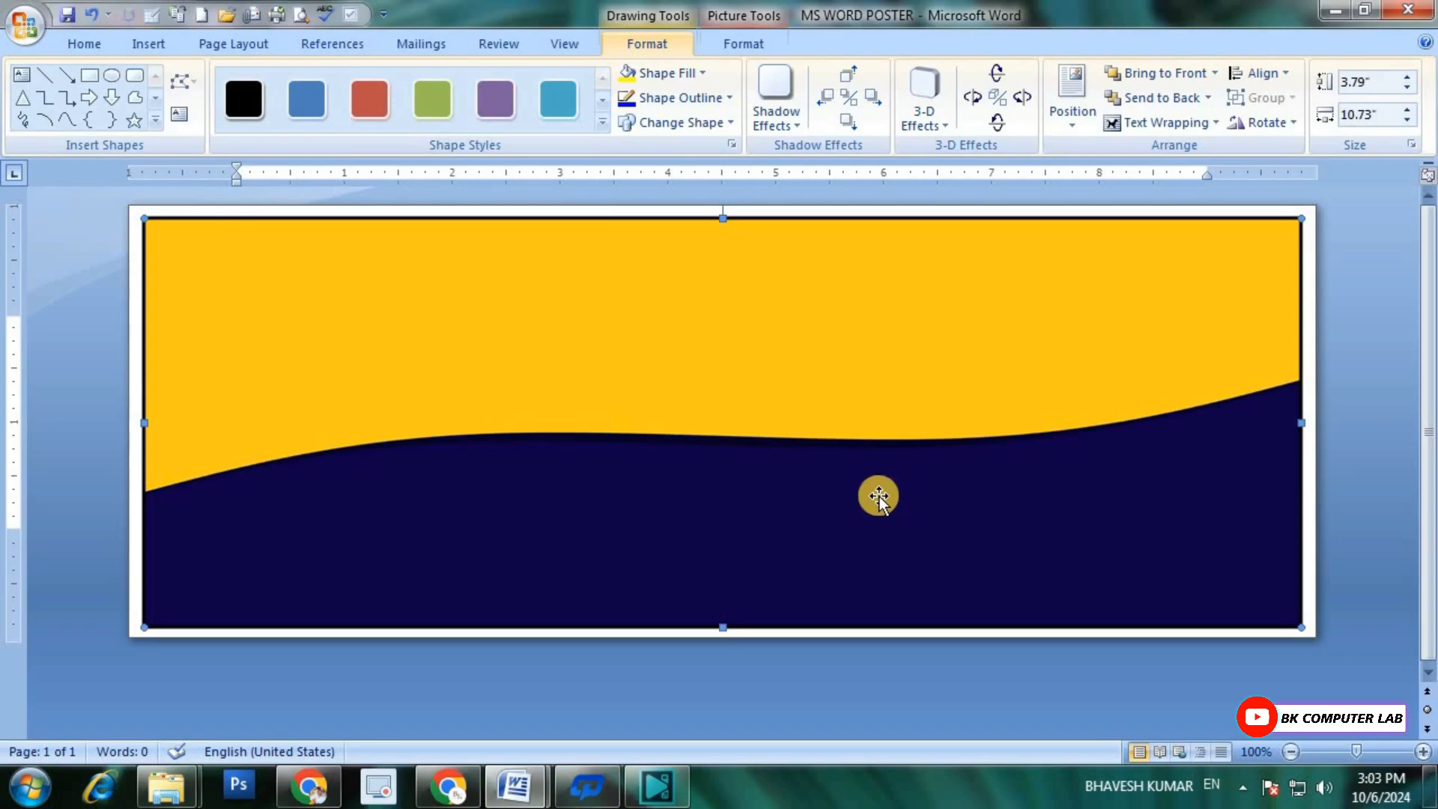
Step: Insert the bride picture "Aah_haan_nathuli-removebg-preview" from the MS WORD BANNER folder and set its text wrapping to In Front of Text
{"action": "left_click", "coordinate": [140, 45]}
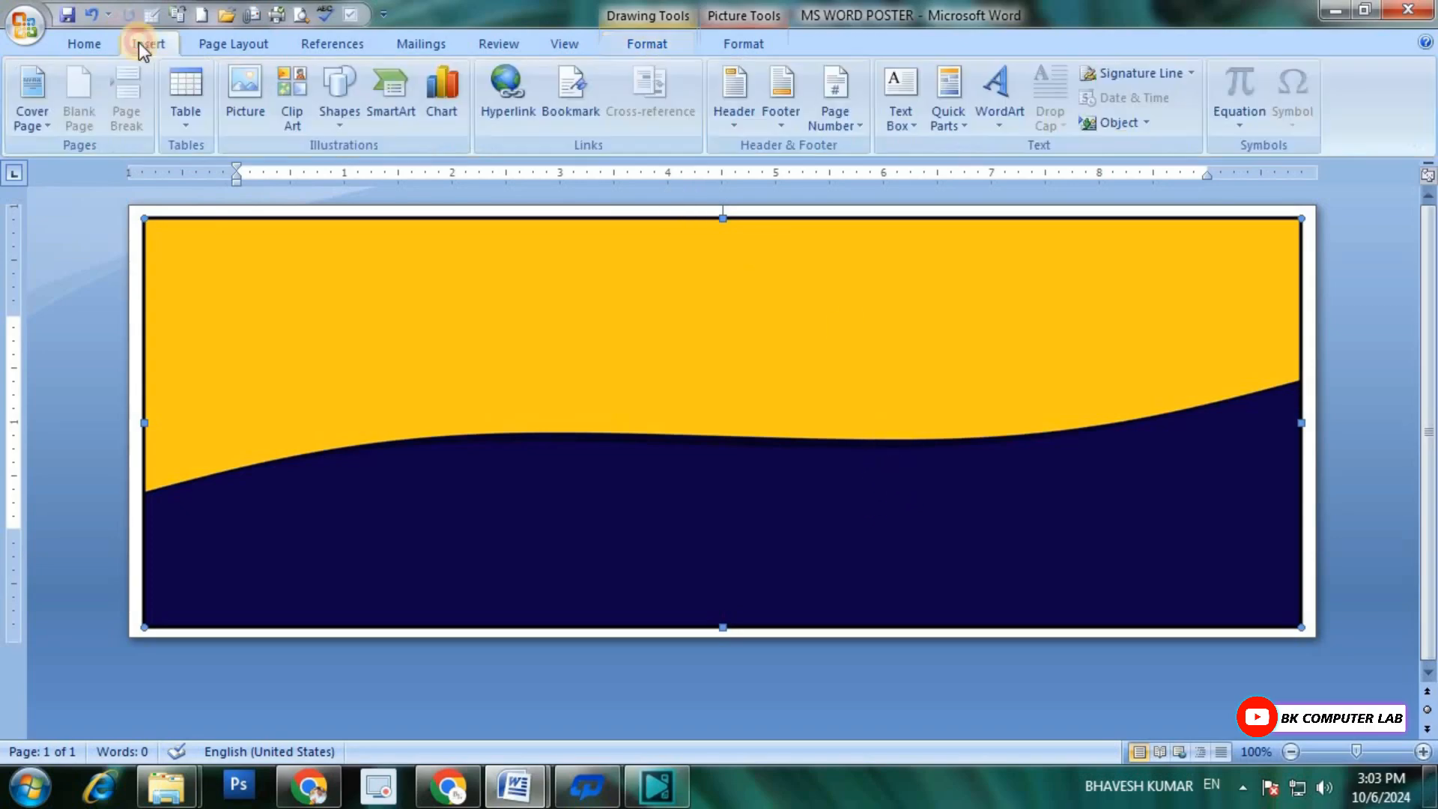
{"action": "left_click", "coordinate": [254, 98]}
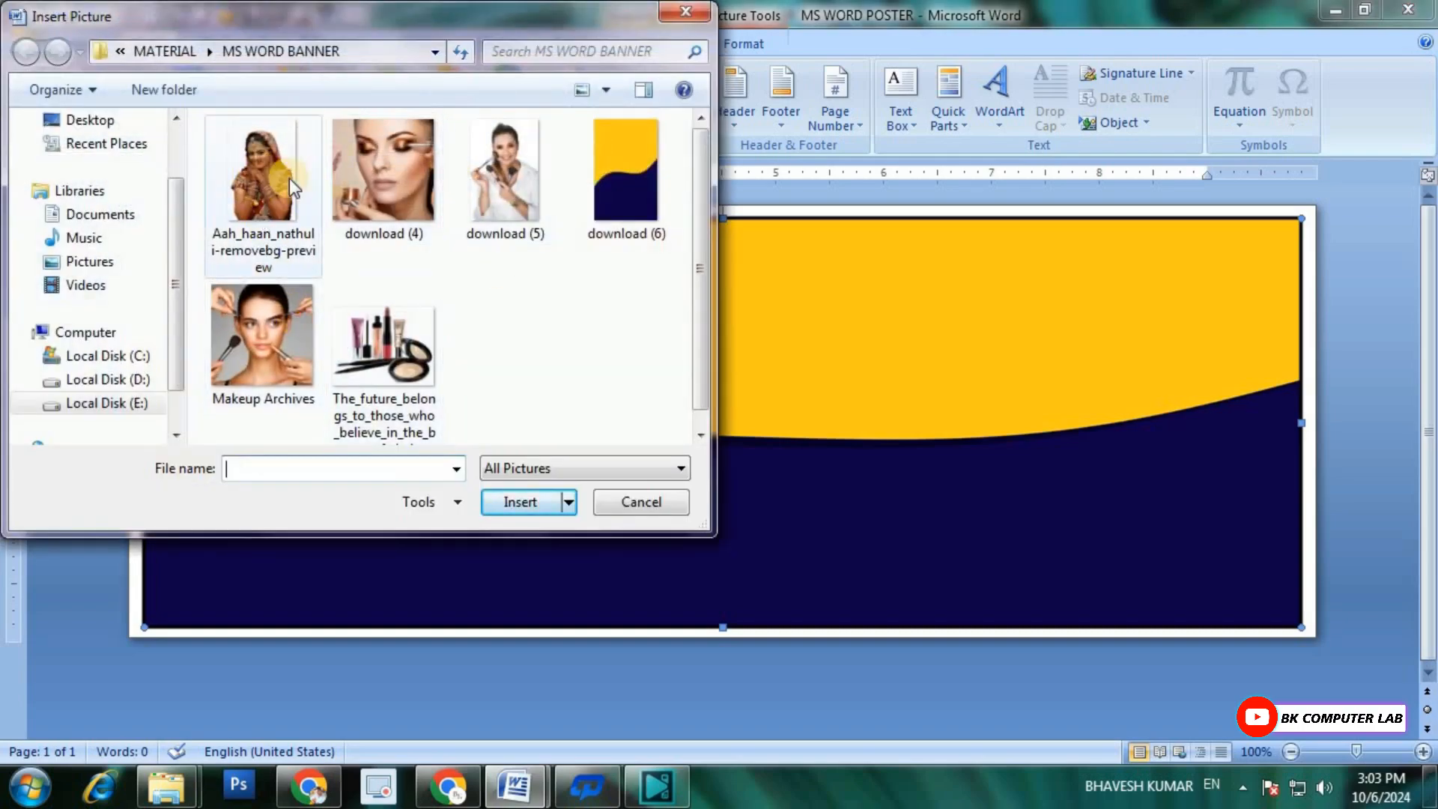
{"action": "double_click", "coordinate": [262, 173]}
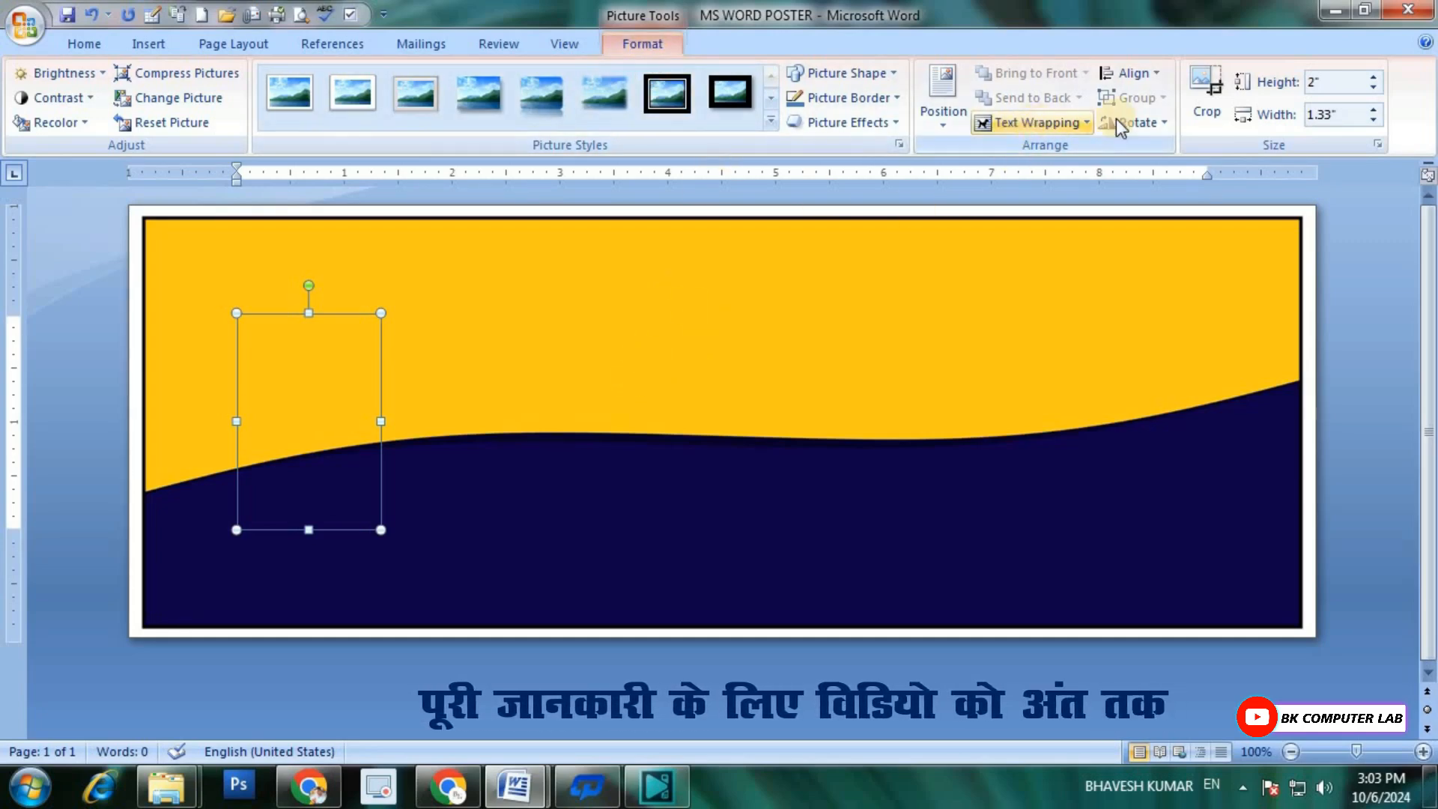
{"action": "left_click", "coordinate": [1088, 123]}
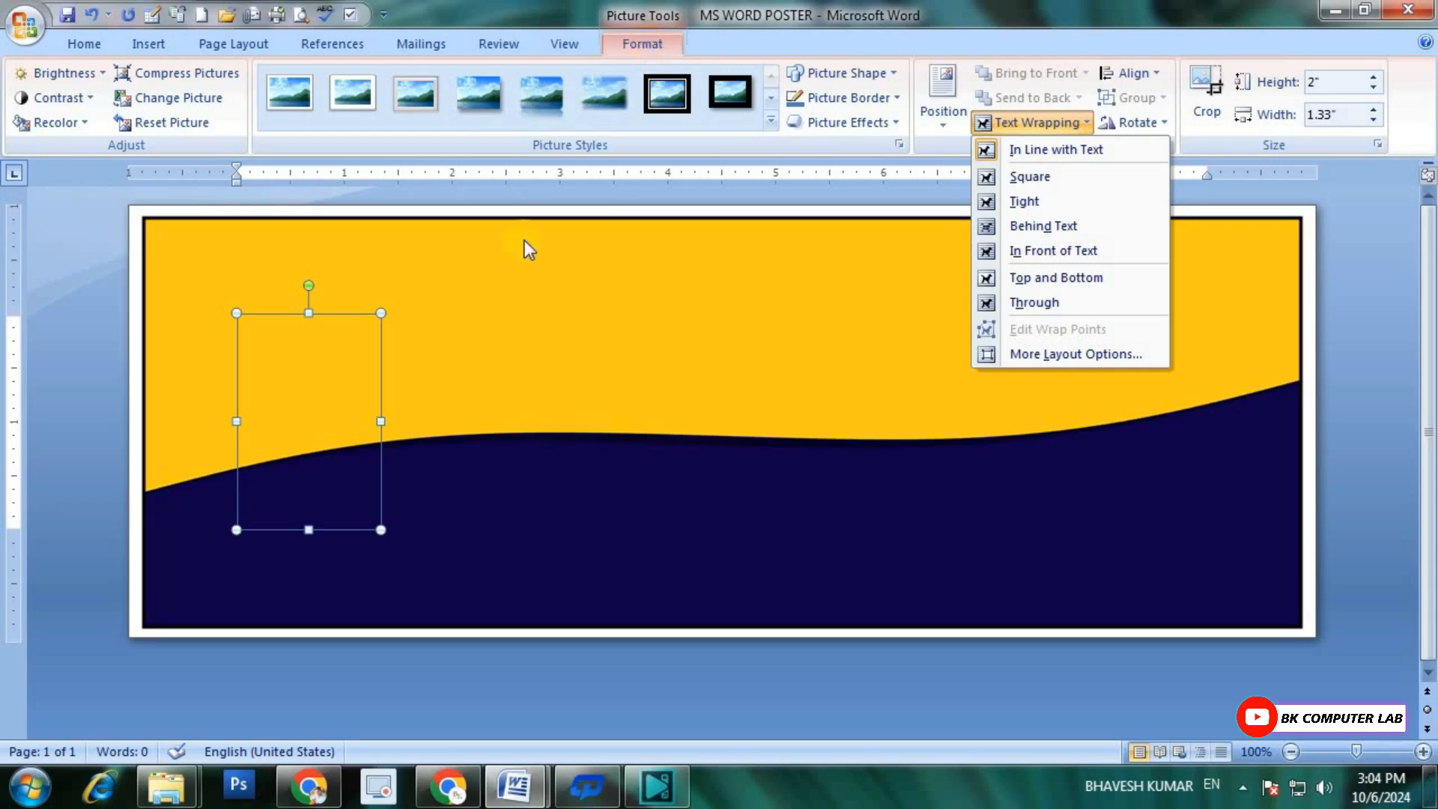
{"action": "left_click", "coordinate": [1049, 252]}
Step: Move the bride picture to the banner's right end and enlarge it to about 3.78" high and 2.51" wide
{"action": "left_click_drag", "start_coordinate": [311, 456], "coordinate": [1094, 444]}
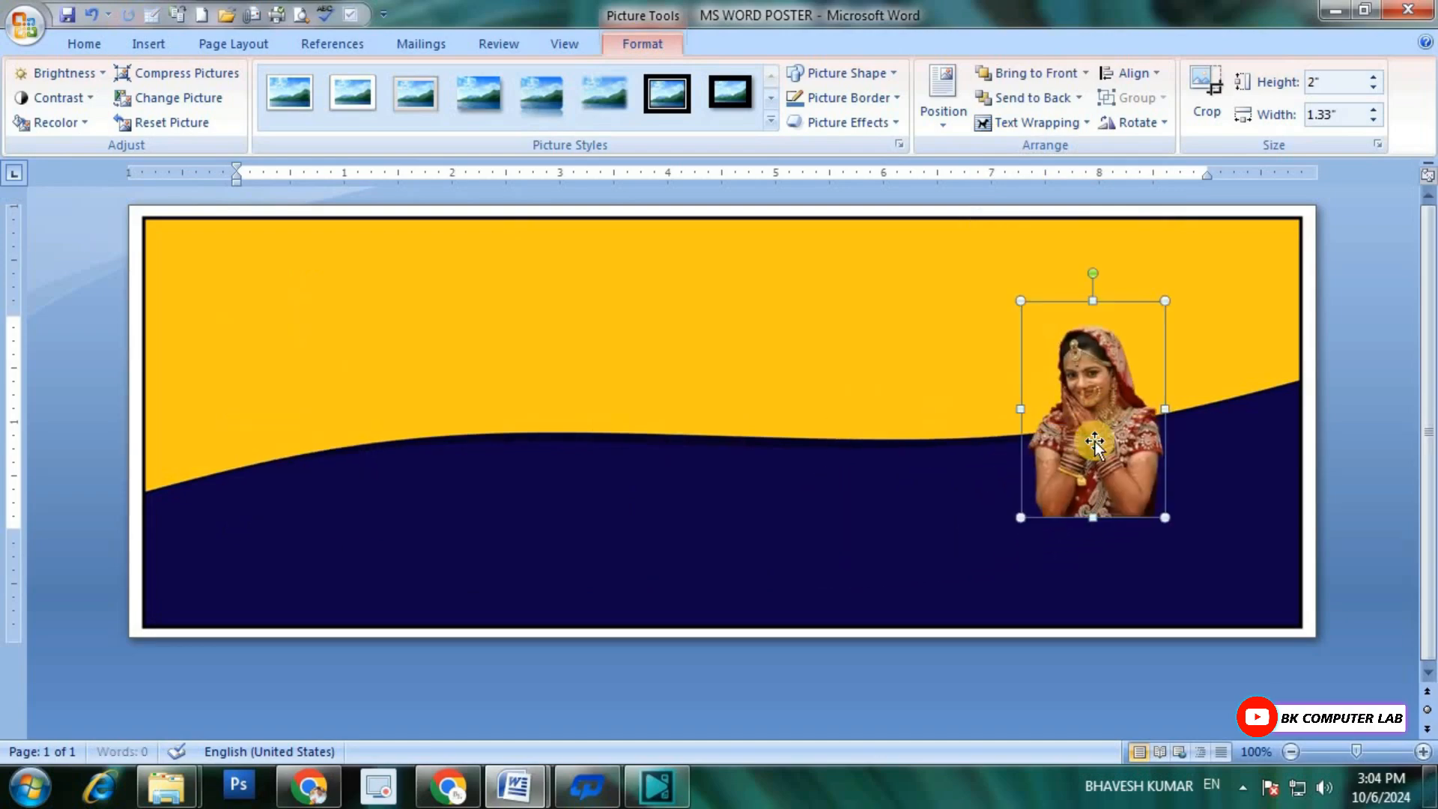
{"action": "left_click_drag", "start_coordinate": [1164, 517], "coordinate": [1187, 456]}
{"action": "left_click_drag", "start_coordinate": [1065, 573], "coordinate": [1027, 623]}
{"action": "left_click_drag", "start_coordinate": [1232, 603], "coordinate": [1234, 606]}
{"action": "left_click_drag", "start_coordinate": [1232, 603], "coordinate": [1241, 600]}
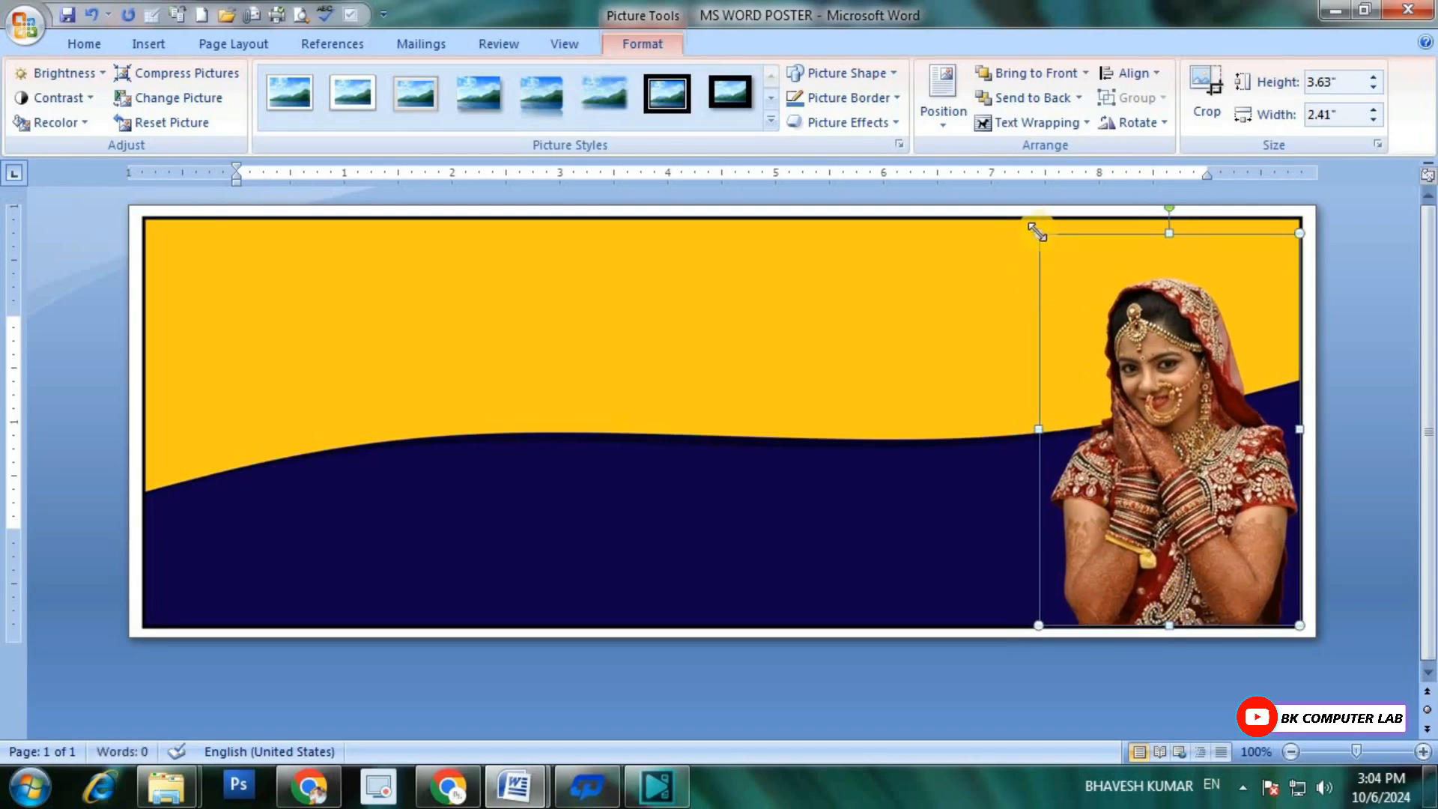
{"action": "left_click_drag", "start_coordinate": [1037, 232], "coordinate": [1027, 217]}
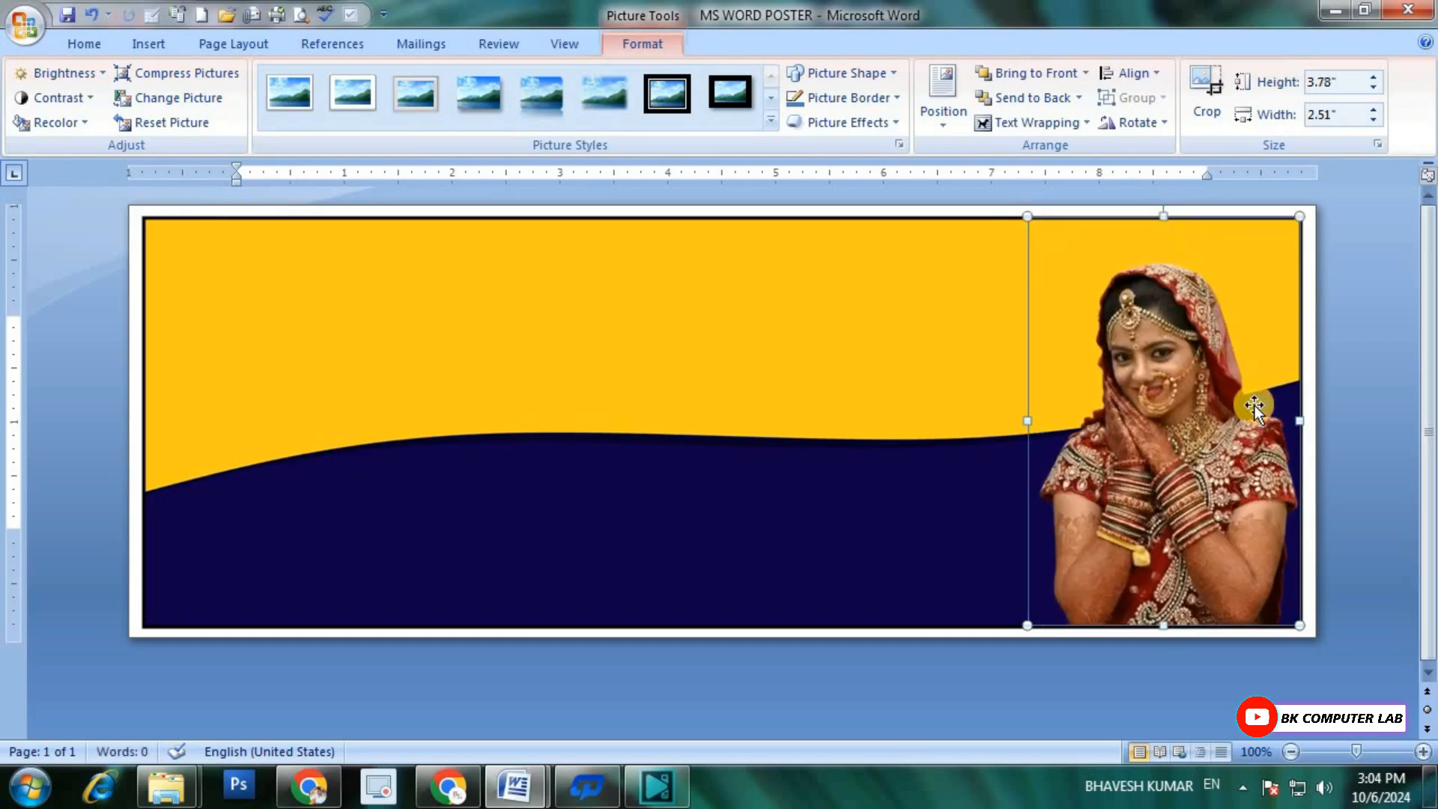
Step: Nudge the bride picture slightly right and down to align it with the rectangle's right and bottom edges
{"action": "key", "text": "ctrl+Right"}
{"action": "key", "text": "ctrl+Right"}
{"action": "key", "text": "ctrl+Right"}
{"action": "key", "text": "ctrl+Down"}
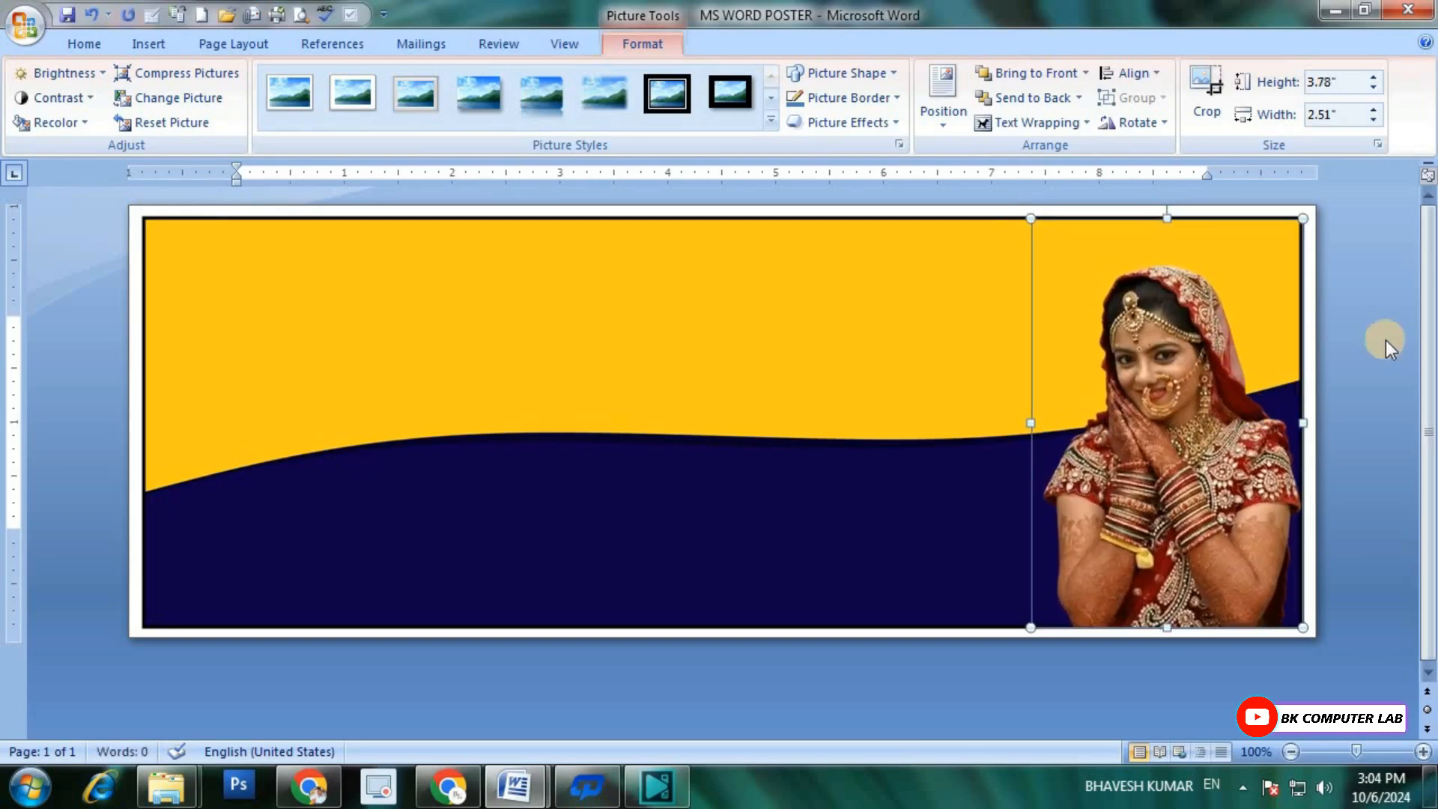
Step: Enlarge the bride picture to about 4.06" high and 2.7" wide, keeping its lower right corner in place
{"action": "left_click_drag", "start_coordinate": [1019, 214], "coordinate": [1010, 201]}
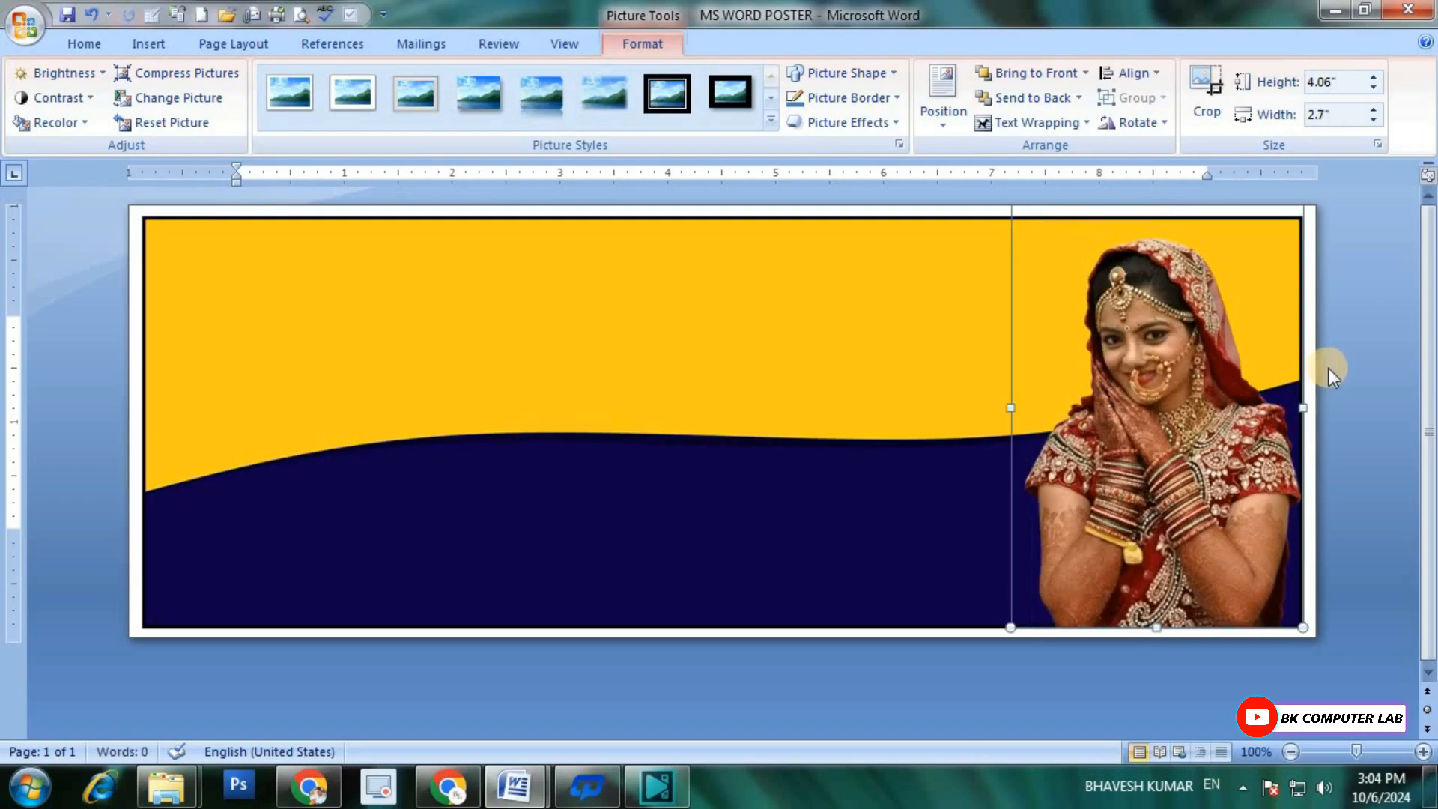
{"action": "left_click", "coordinate": [1354, 421]}
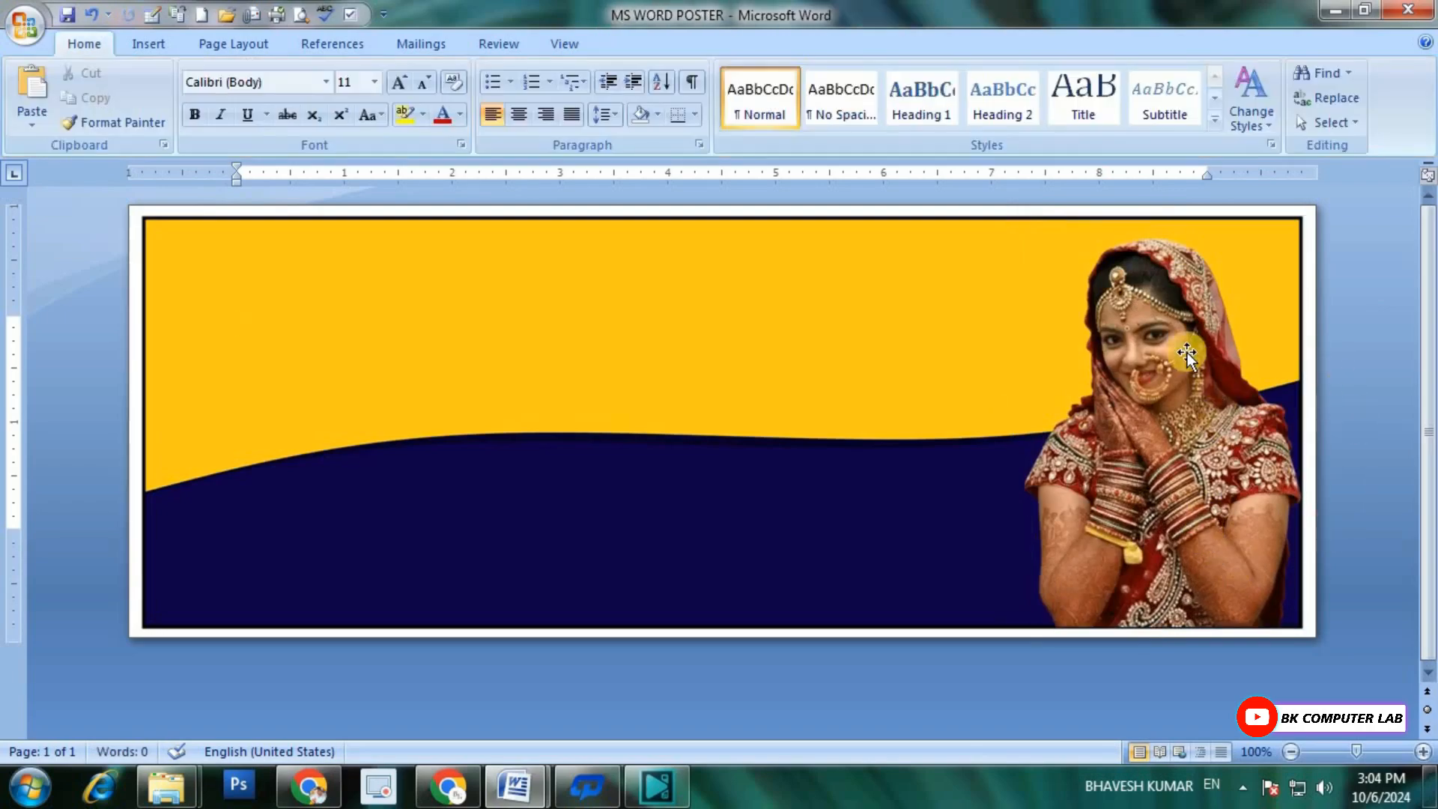
{"action": "left_click", "coordinate": [1125, 416]}
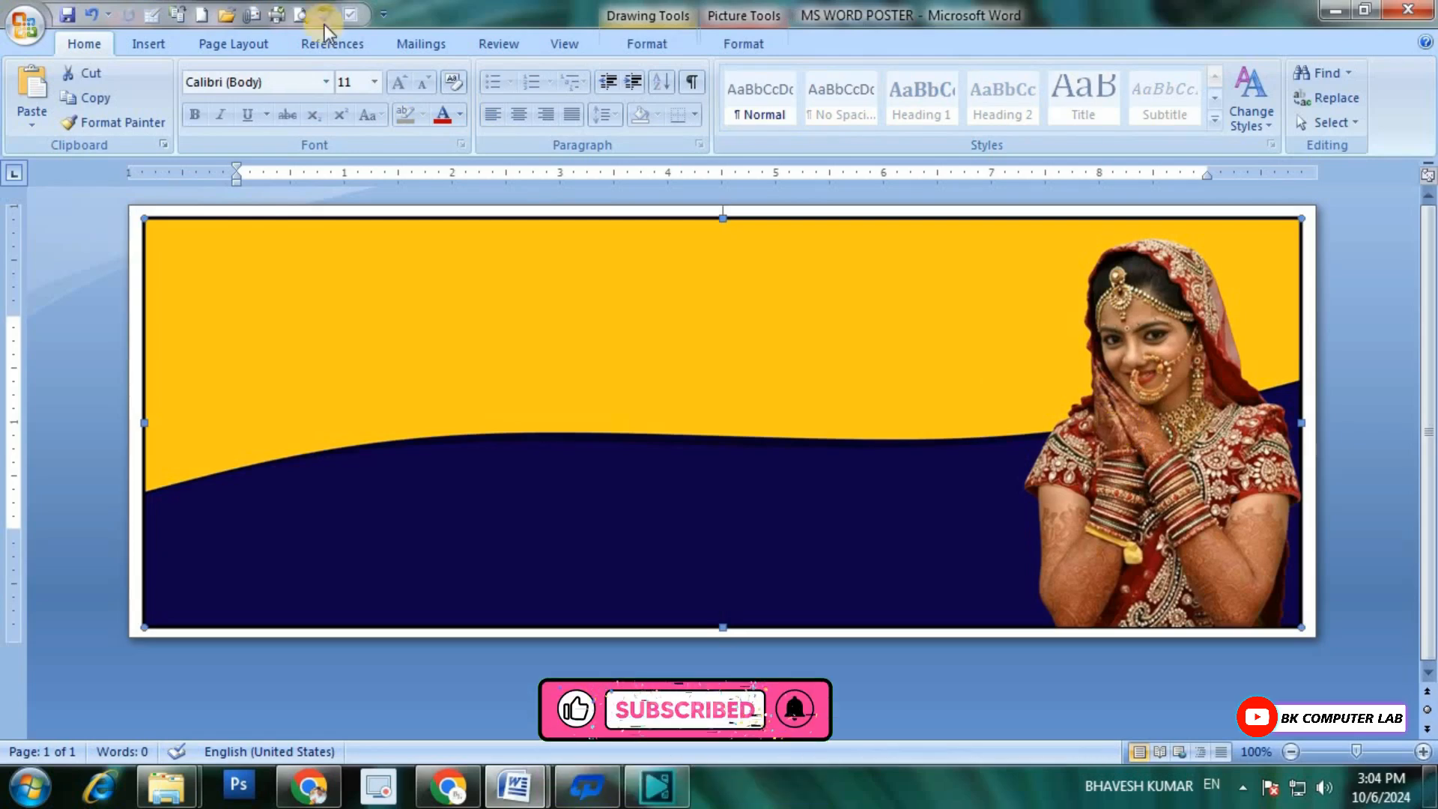
Step: Draw a circle about 1.13" in diameter on the dark blue area beside the bride's elbow
{"action": "left_click", "coordinate": [148, 44]}
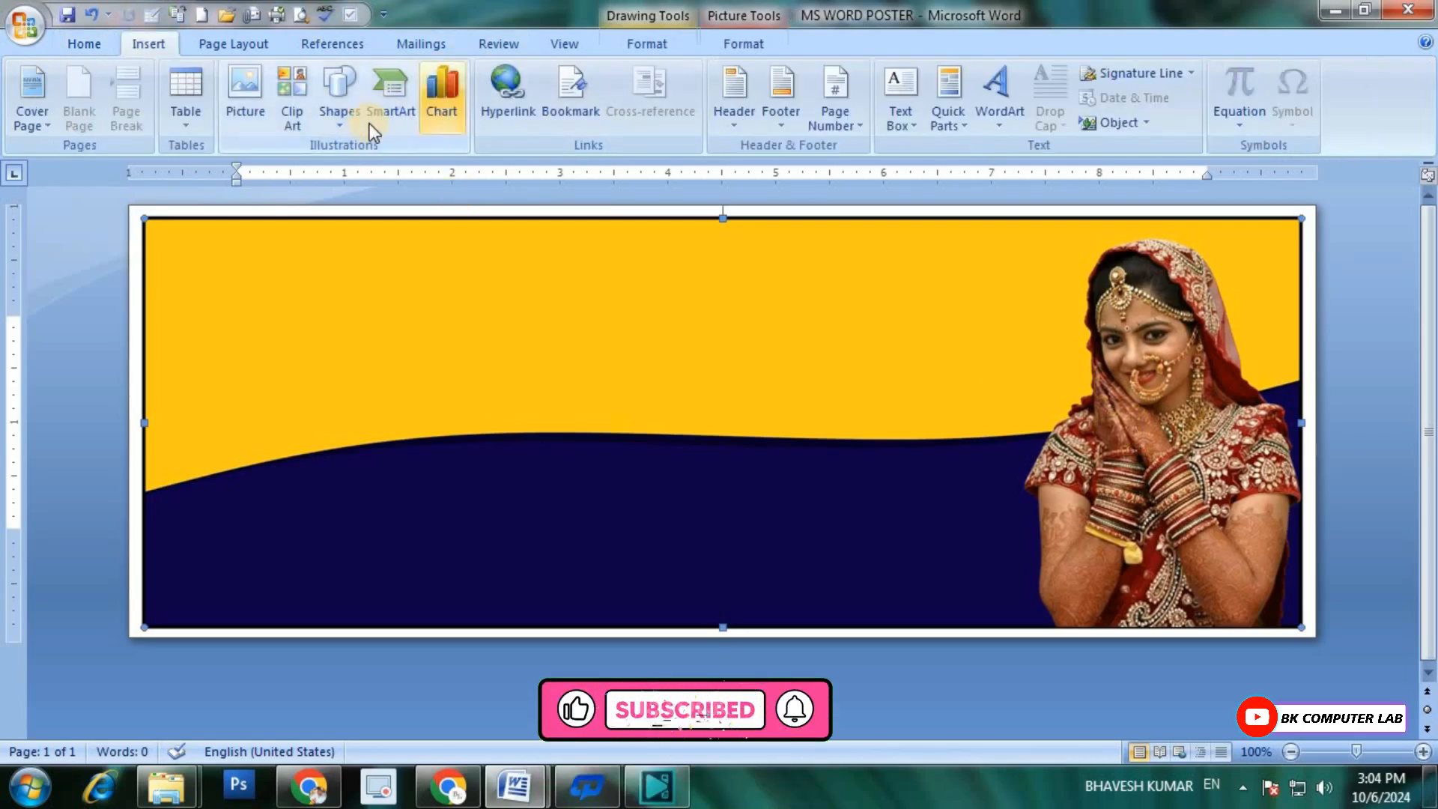
{"action": "left_click", "coordinate": [342, 112]}
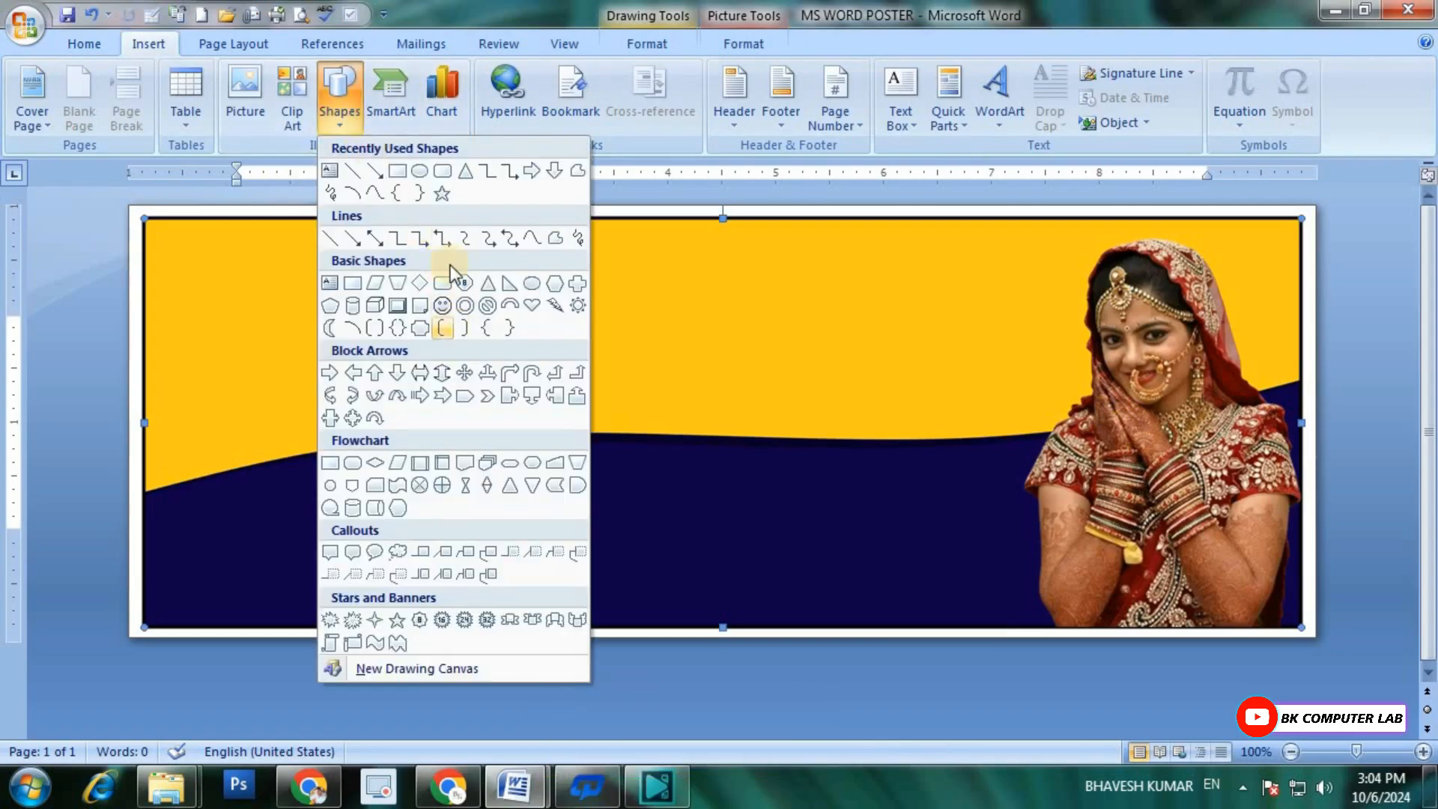
{"action": "left_click", "coordinate": [421, 172]}
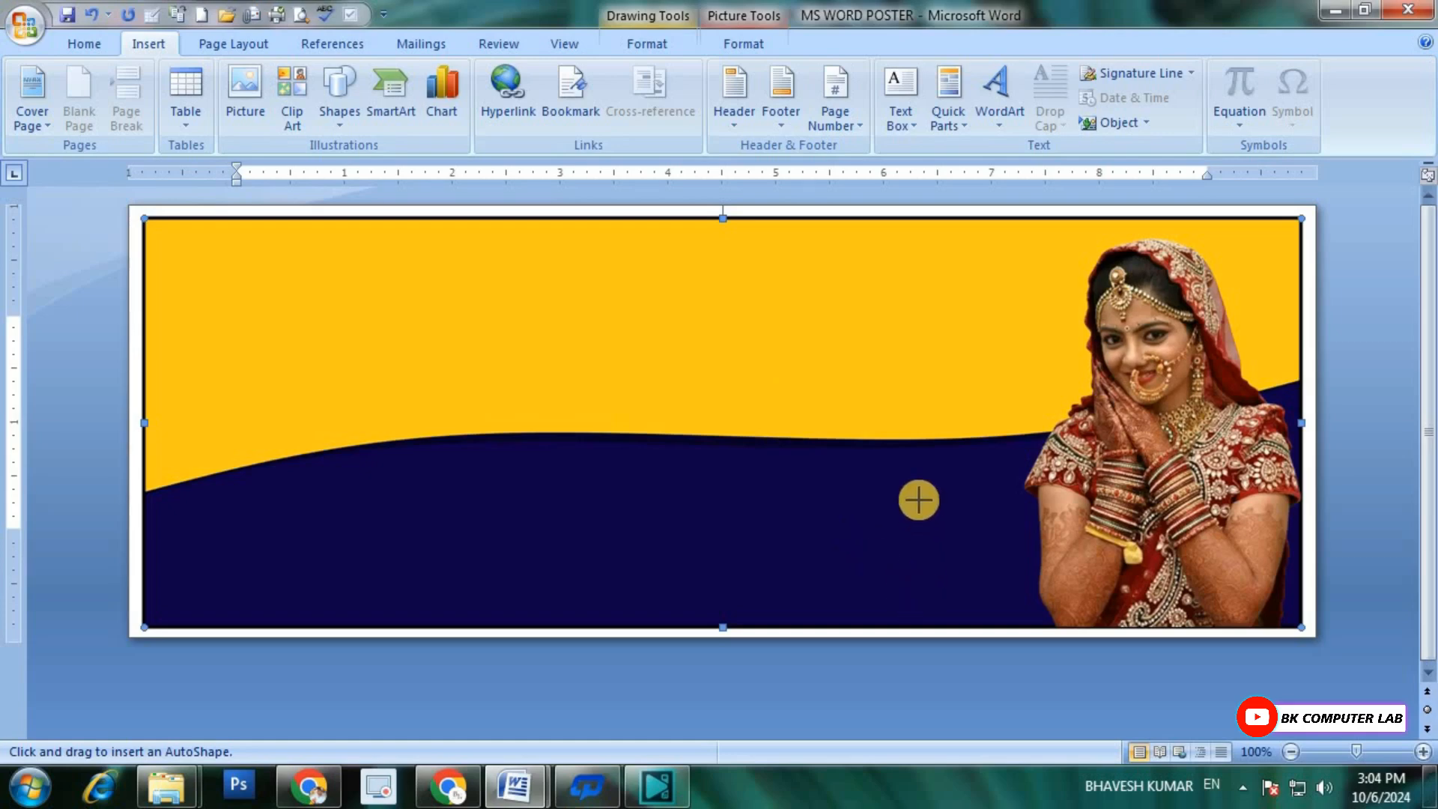
{"action": "left_click_drag", "start_coordinate": [894, 484], "coordinate": [978, 606]}
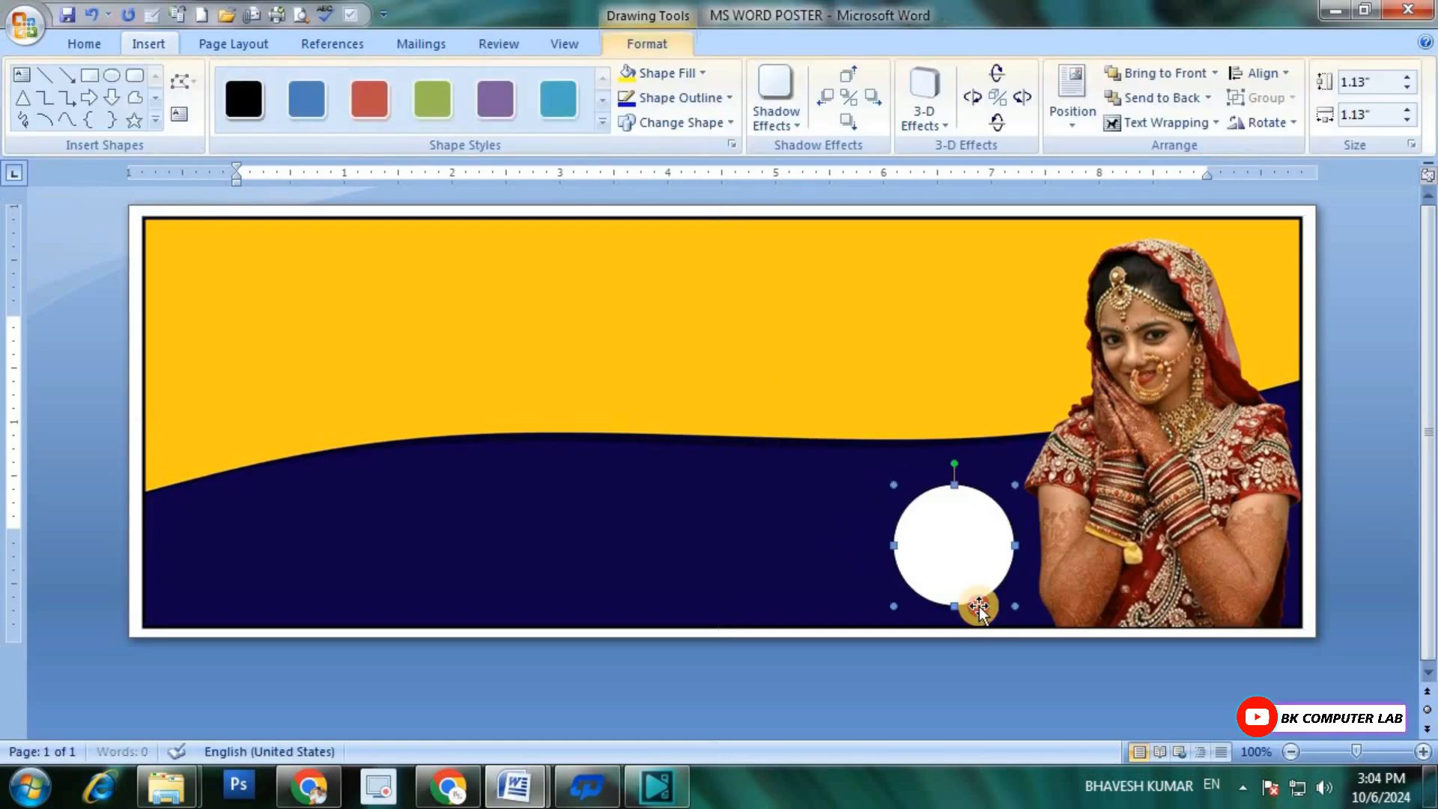
Step: Nudge the white circle slightly left and down so it sits just above the banner's lower border
{"action": "key", "text": "ctrl+Down"}
{"action": "key", "text": "ctrl+Down"}
{"action": "key", "text": "ctrl+Down"}
{"action": "key", "text": "ctrl+Left"}
{"action": "key", "text": "ctrl+Left"}
{"action": "key", "text": "ctrl+Left"}
{"action": "key", "text": "ctrl+Left"}
{"action": "key", "text": "ctrl+Left"}
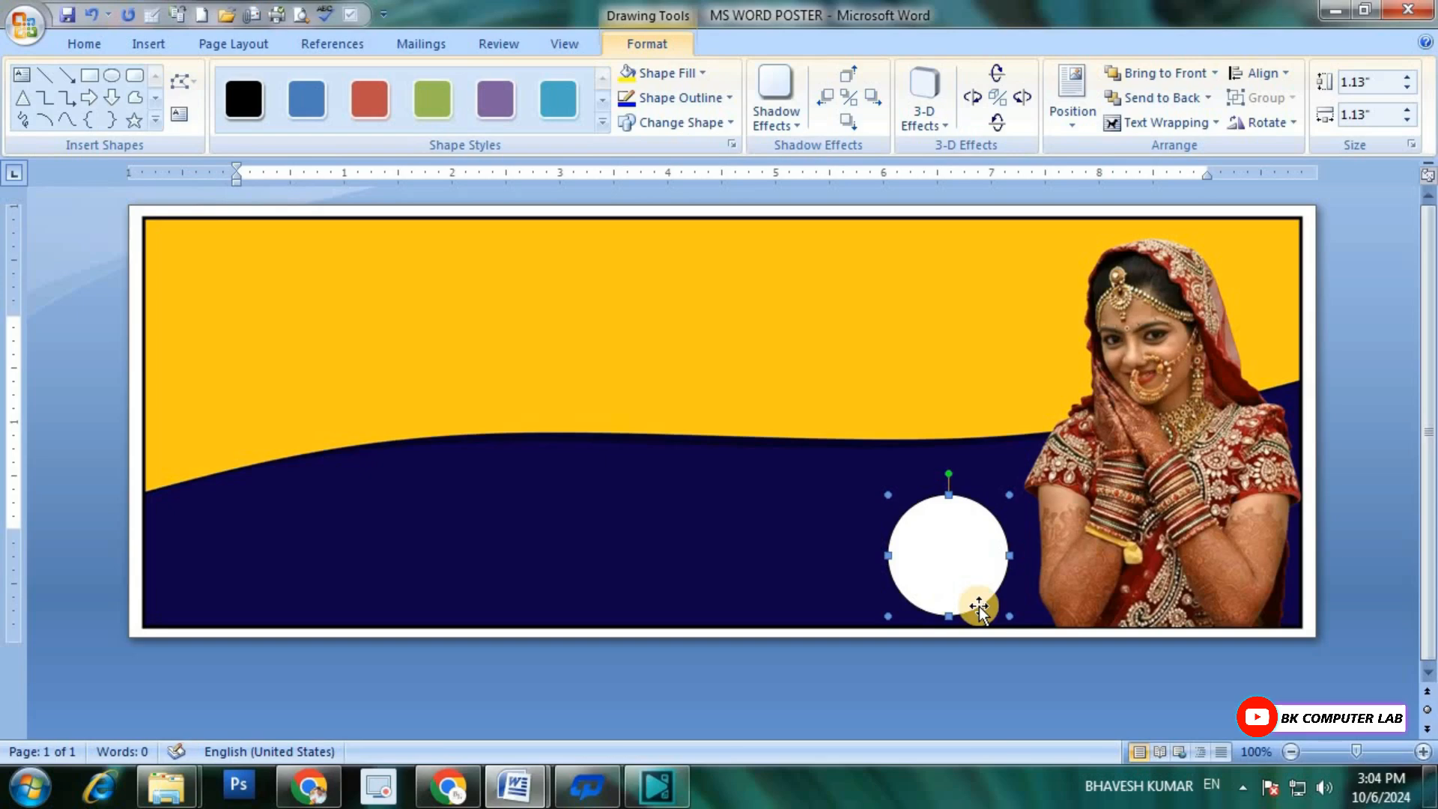
{"action": "key", "text": "ctrl+Up"}
{"action": "key", "text": "ctrl+Up"}
{"action": "key", "text": "ctrl+Up"}
{"action": "key", "text": "ctrl+Up"}
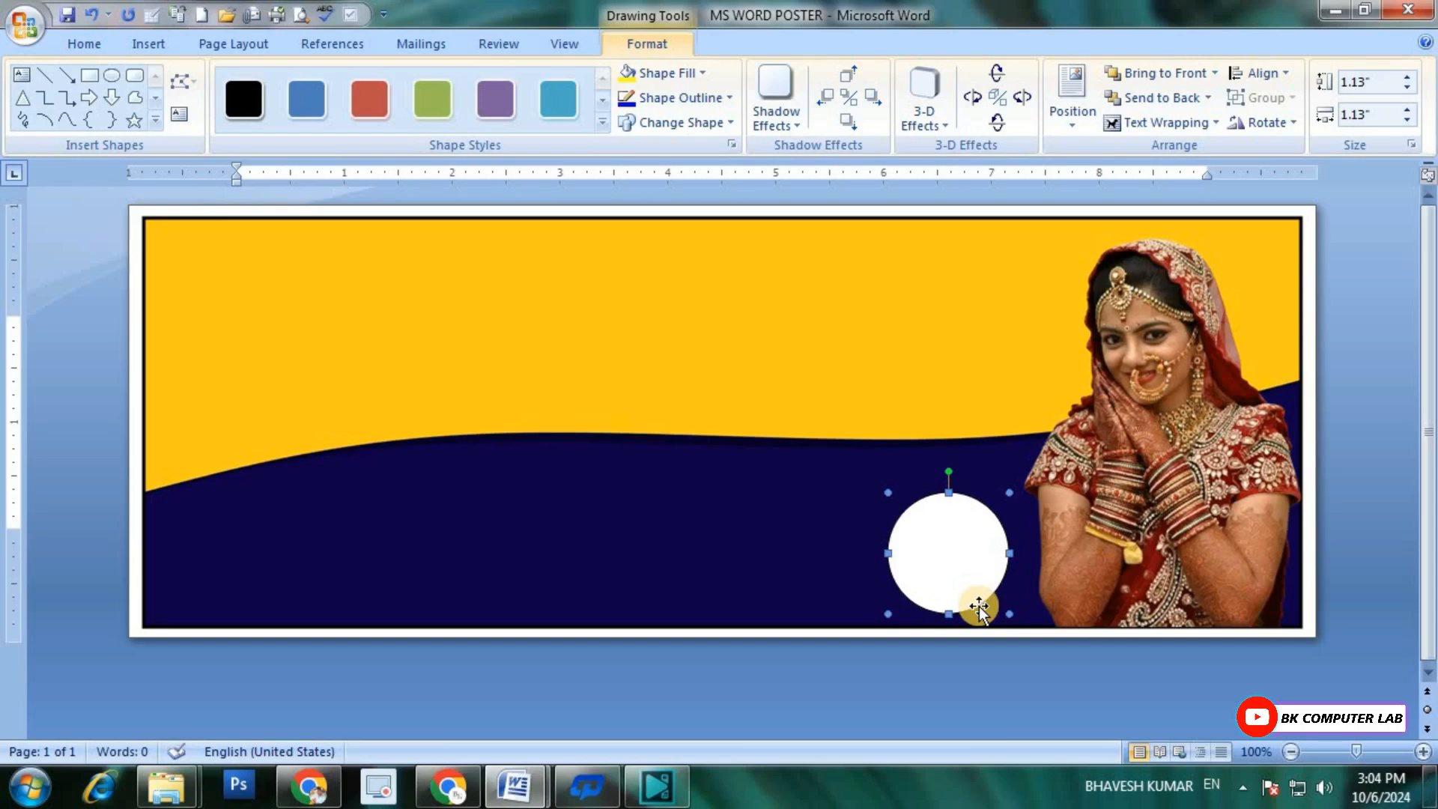
{"action": "key", "text": "ctrl+Left"}
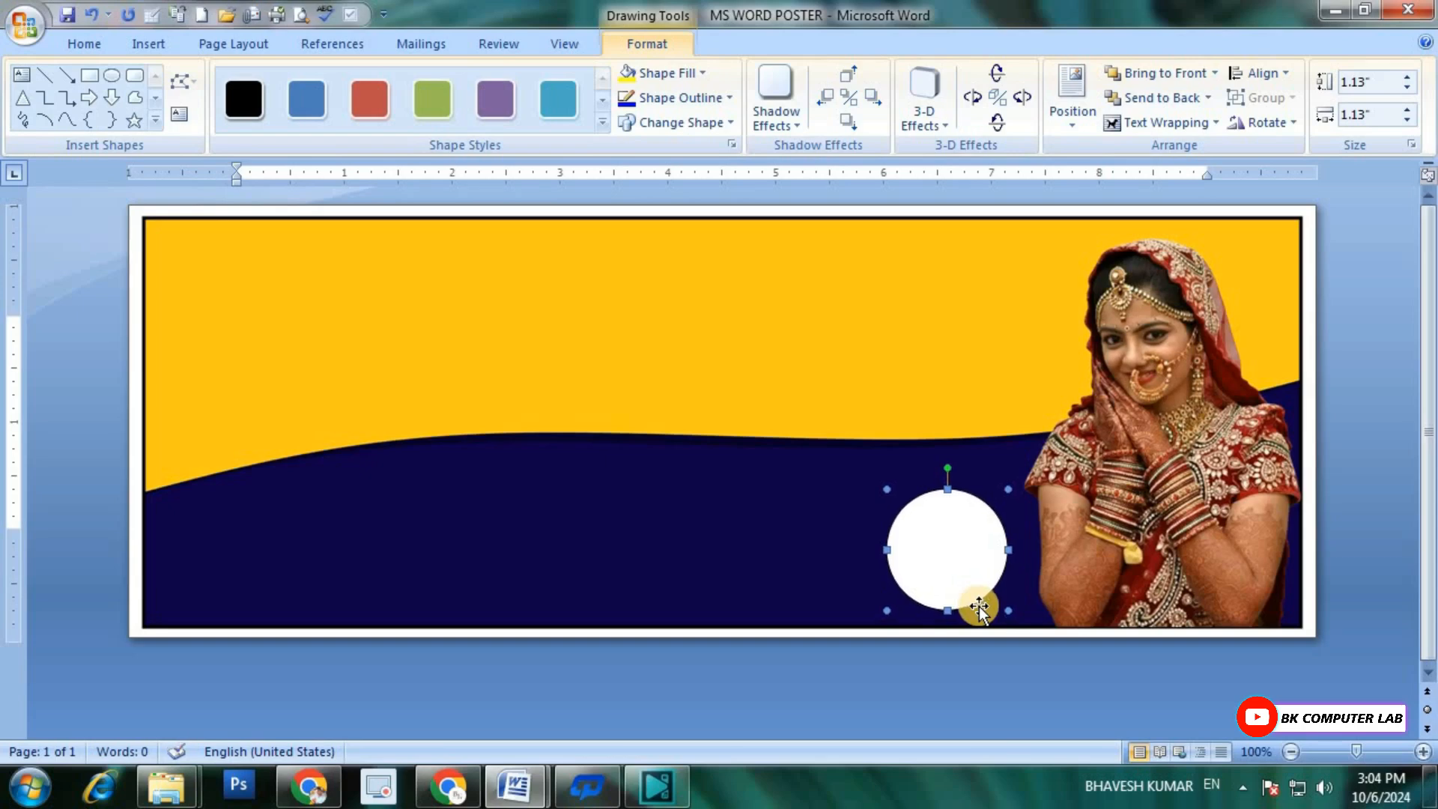
Step: Give the circle a red outline with a weight of 2¼ pt
{"action": "left_click", "coordinate": [731, 98]}
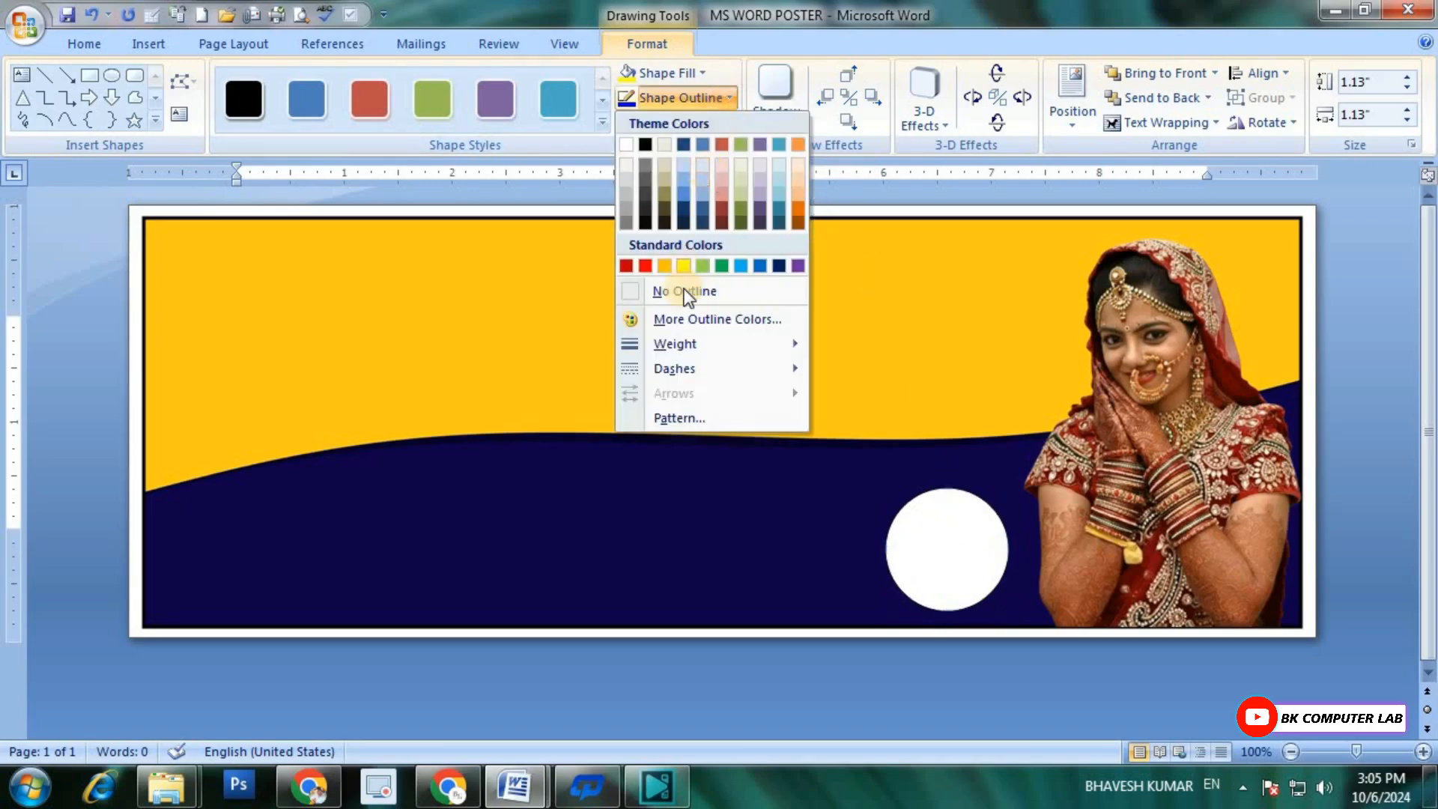
{"action": "mouse_move", "coordinate": [668, 340]}
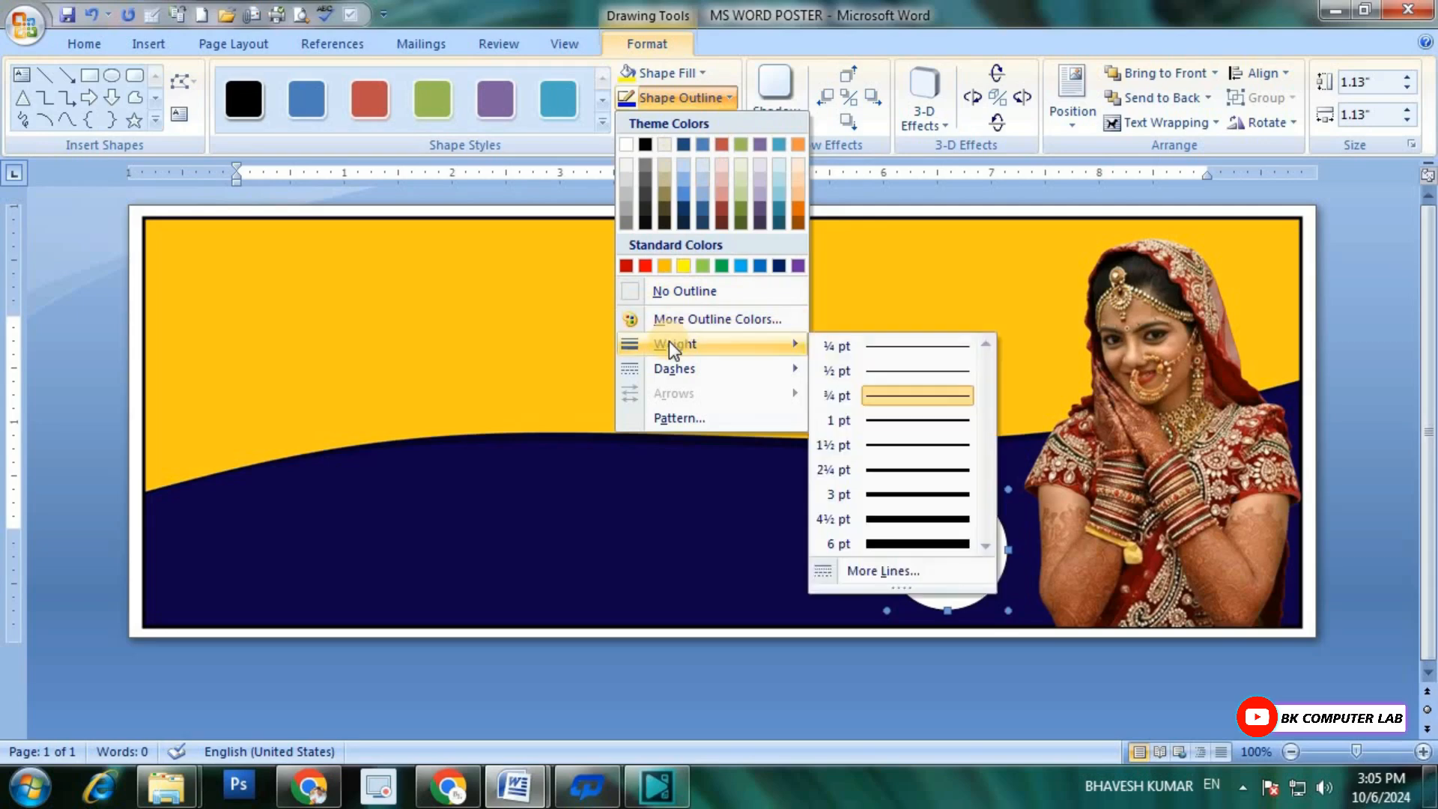
{"action": "left_click", "coordinate": [891, 470]}
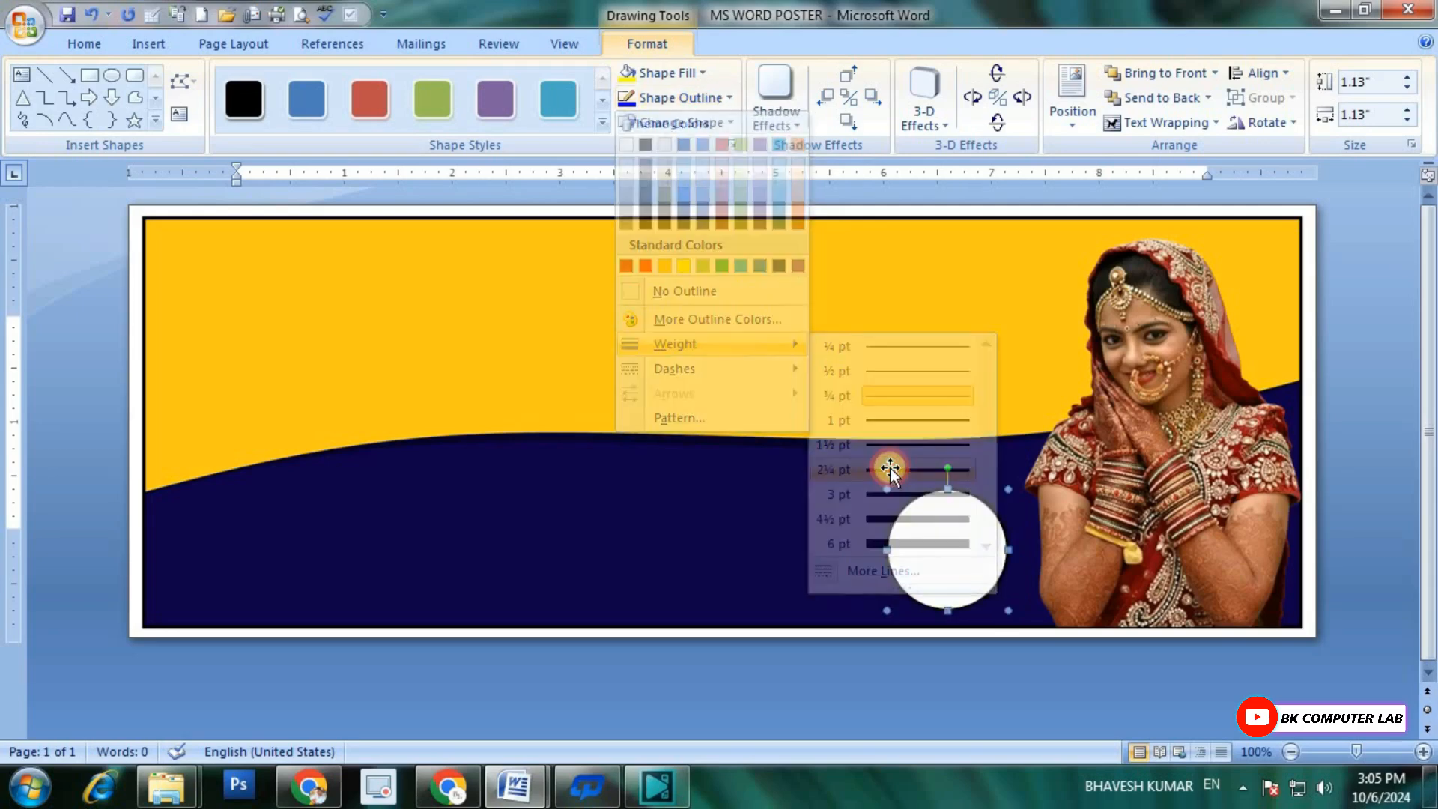
{"action": "left_click", "coordinate": [731, 98]}
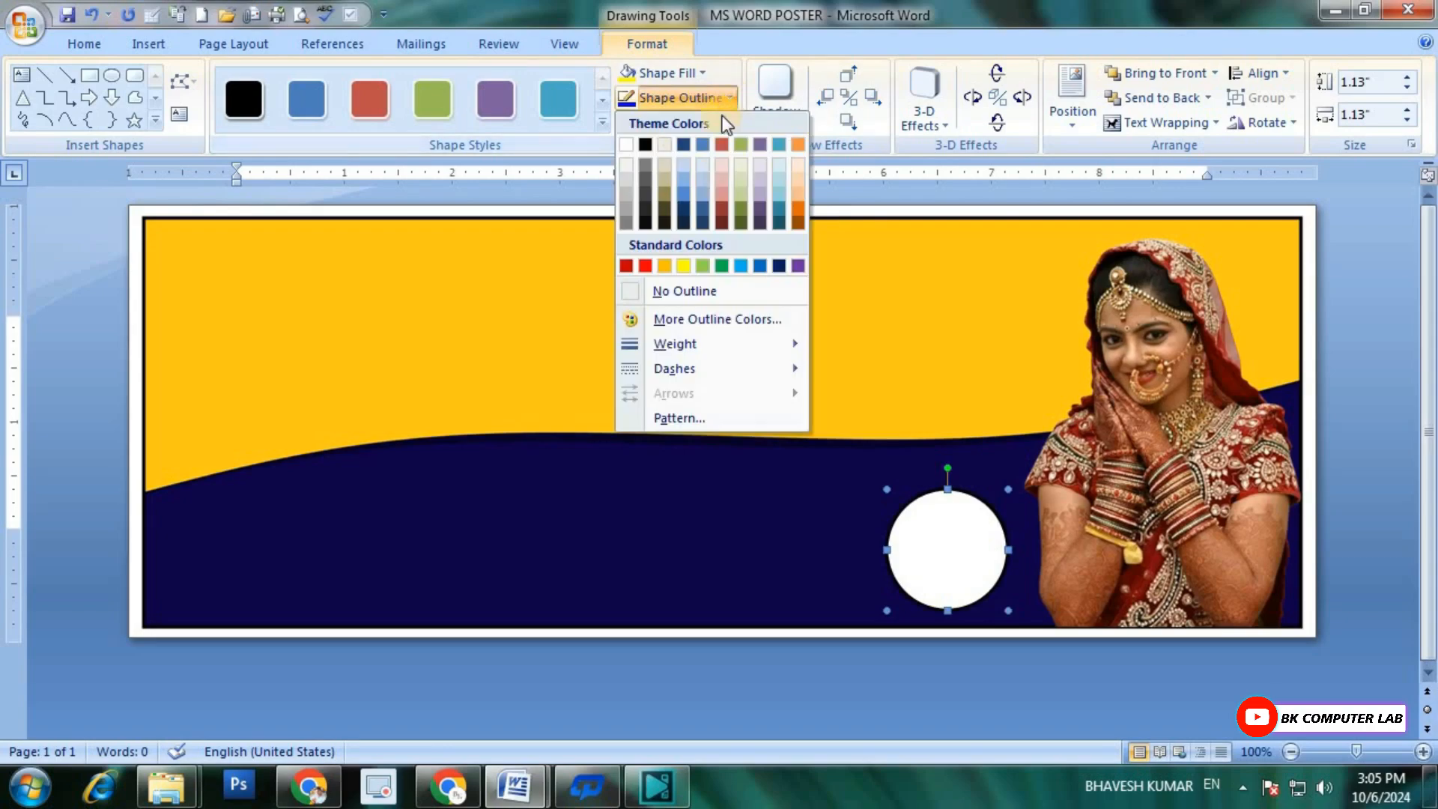
{"action": "left_click", "coordinate": [644, 266]}
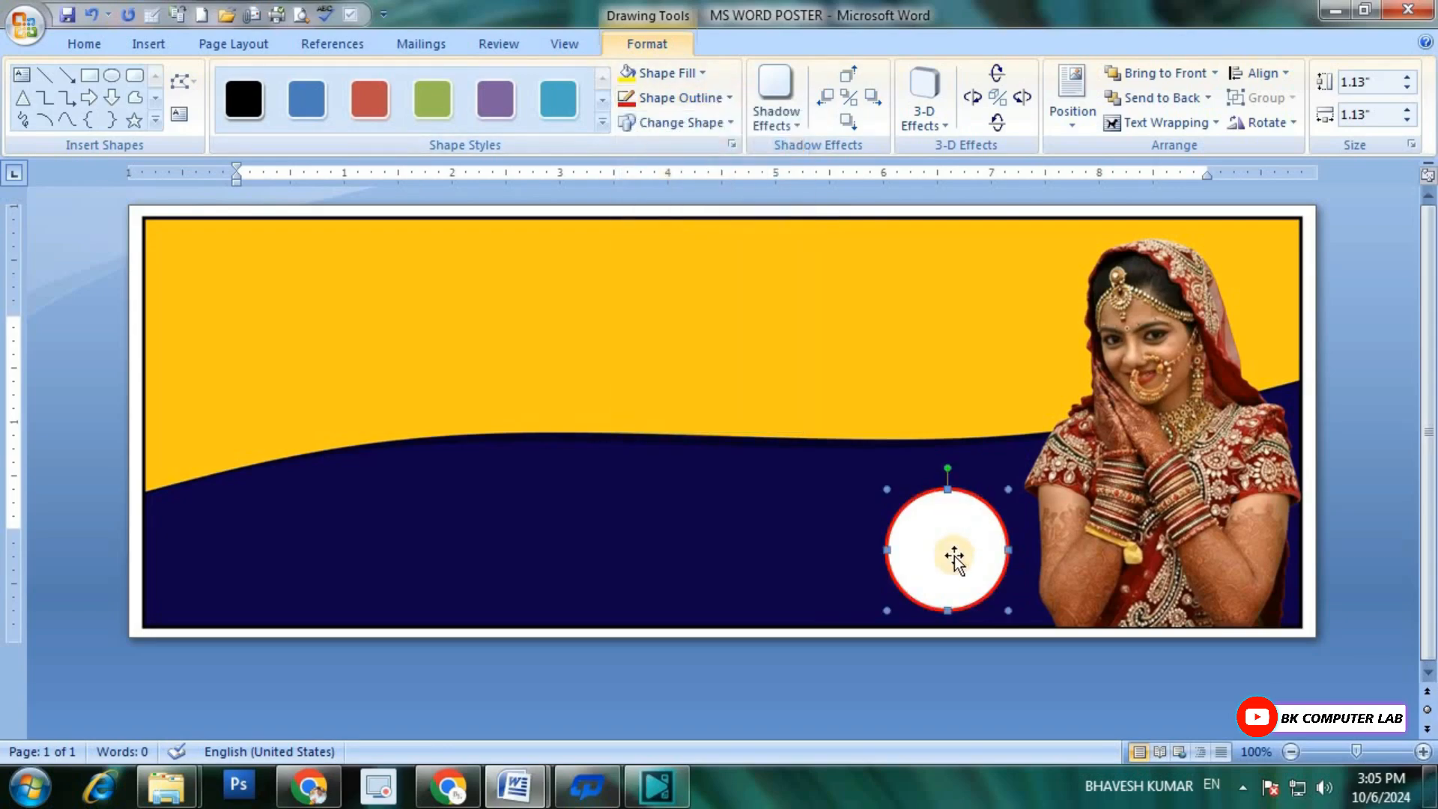
Step: Duplicate the red-outlined circle and place the copy above it, shifted slightly right towards the bride
{"action": "key", "text": "ctrl+d"}
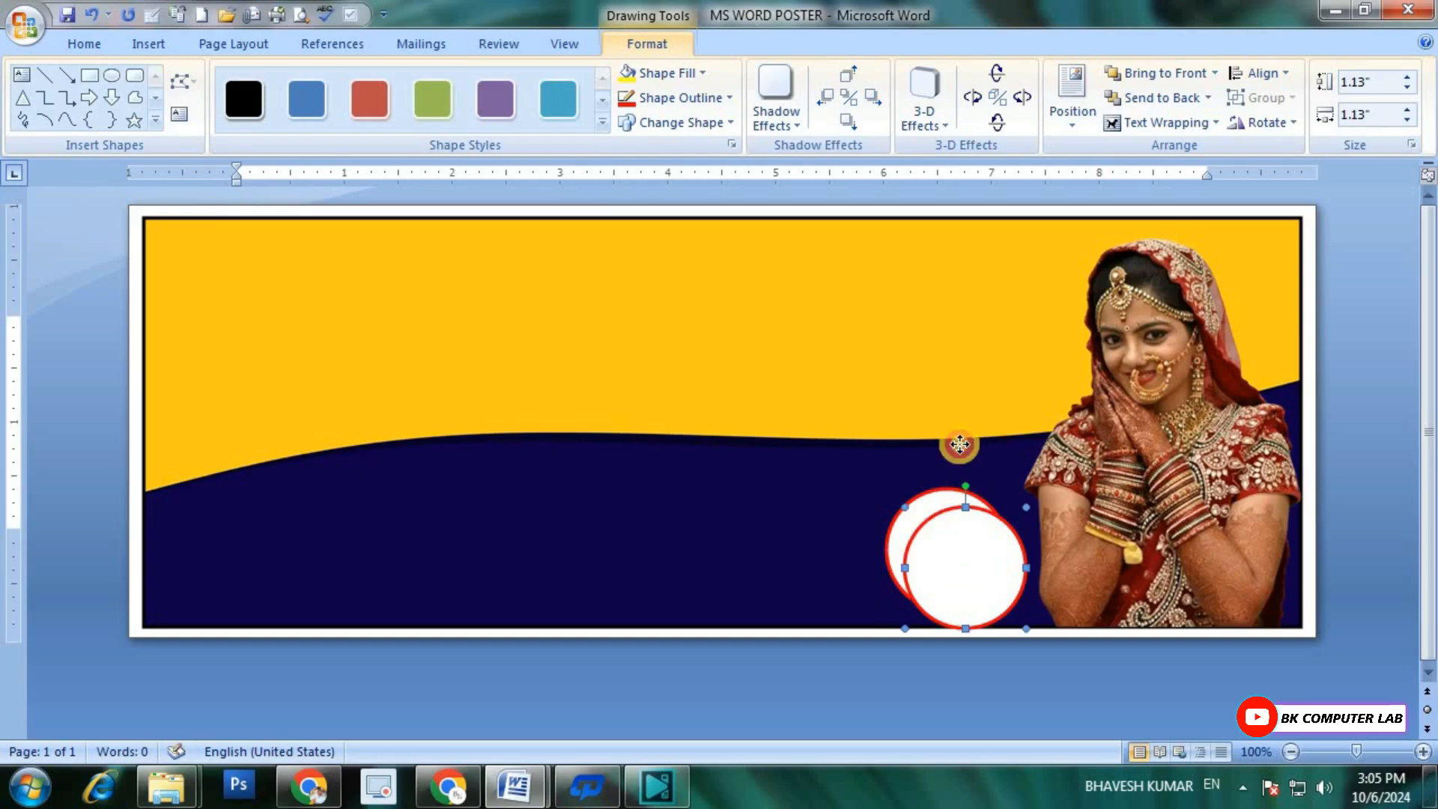
{"action": "left_click_drag", "start_coordinate": [960, 395], "coordinate": [962, 400]}
{"action": "key", "text": "ctrl+Left"}
{"action": "key", "text": "ctrl+Left"}
{"action": "key", "text": "ctrl+Left"}
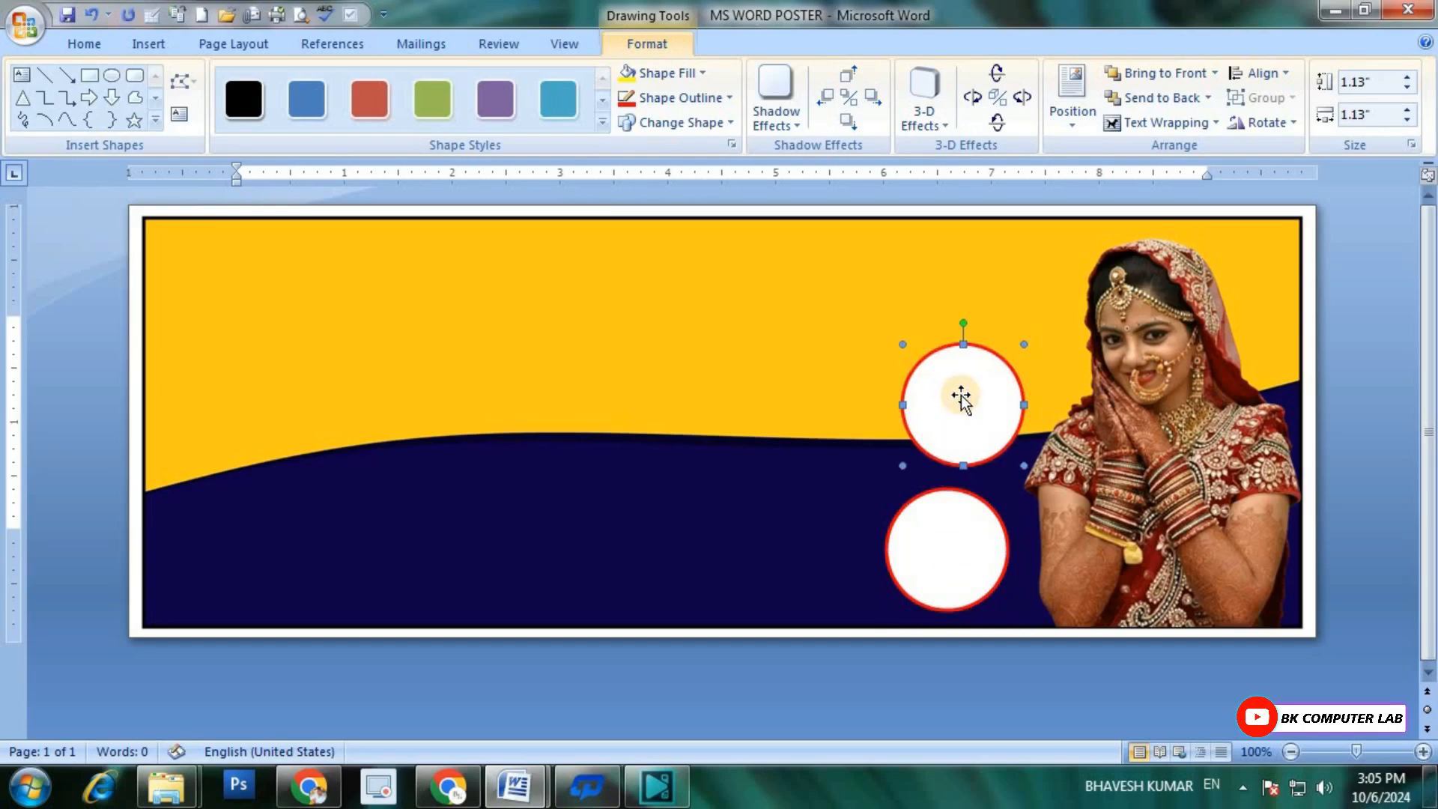
{"action": "key", "text": "ctrl+Right"}
{"action": "key", "text": "ctrl+Right"}
{"action": "key", "text": "ctrl+Right"}
{"action": "key", "text": "ctrl+Right"}
{"action": "key", "text": "ctrl+Right"}
{"action": "key", "text": "ctrl+Right"}
{"action": "key", "text": "ctrl+Right"}
{"action": "key", "text": "ctrl+Right"}
{"action": "key", "text": "ctrl+Right"}
{"action": "key", "text": "ctrl+Right"}
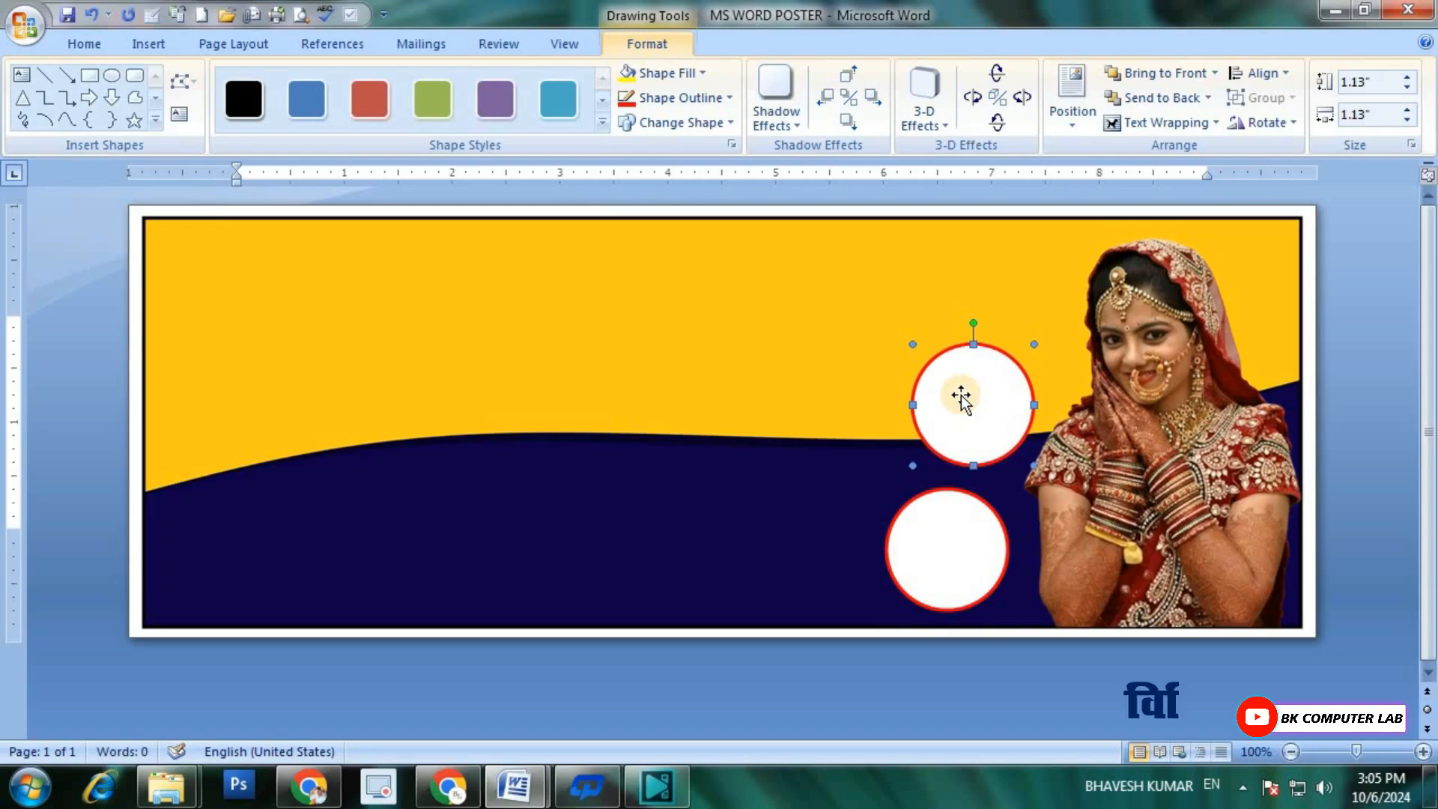
Step: Nudge the upper circle down closer to the lower one and change its outline color to green
{"action": "key", "text": "ctrl+Down"}
{"action": "key", "text": "ctrl+Down"}
{"action": "key", "text": "ctrl+Down"}
{"action": "key", "text": "ctrl+Down"}
{"action": "key", "text": "ctrl+Down"}
{"action": "key", "text": "ctrl+Down"}
{"action": "key", "text": "ctrl+Down"}
{"action": "key", "text": "ctrl+Down"}
{"action": "key", "text": "ctrl+Down"}
{"action": "key", "text": "ctrl+Down"}
{"action": "key", "text": "ctrl+Down"}
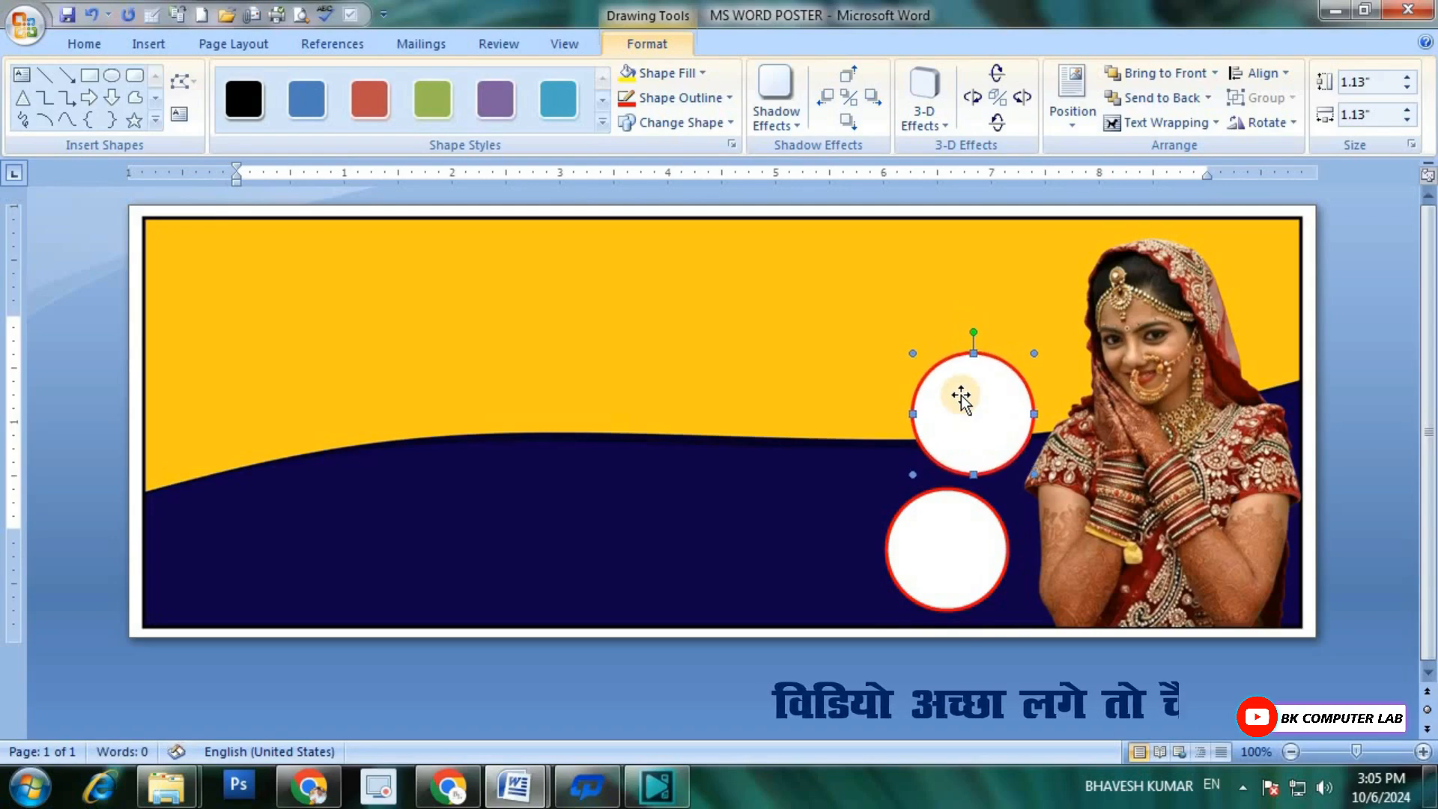
{"action": "left_click", "coordinate": [729, 97]}
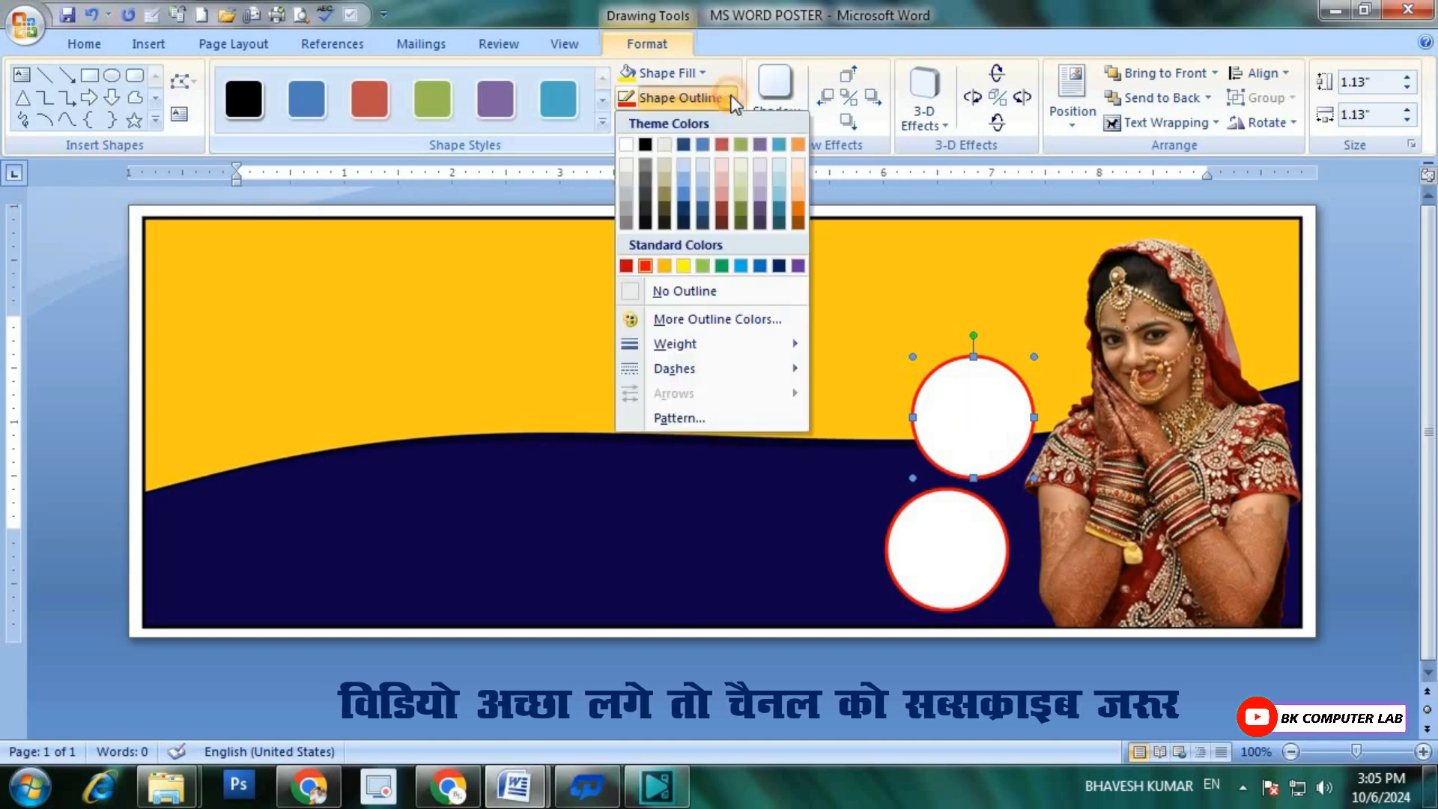
{"action": "left_click", "coordinate": [720, 265]}
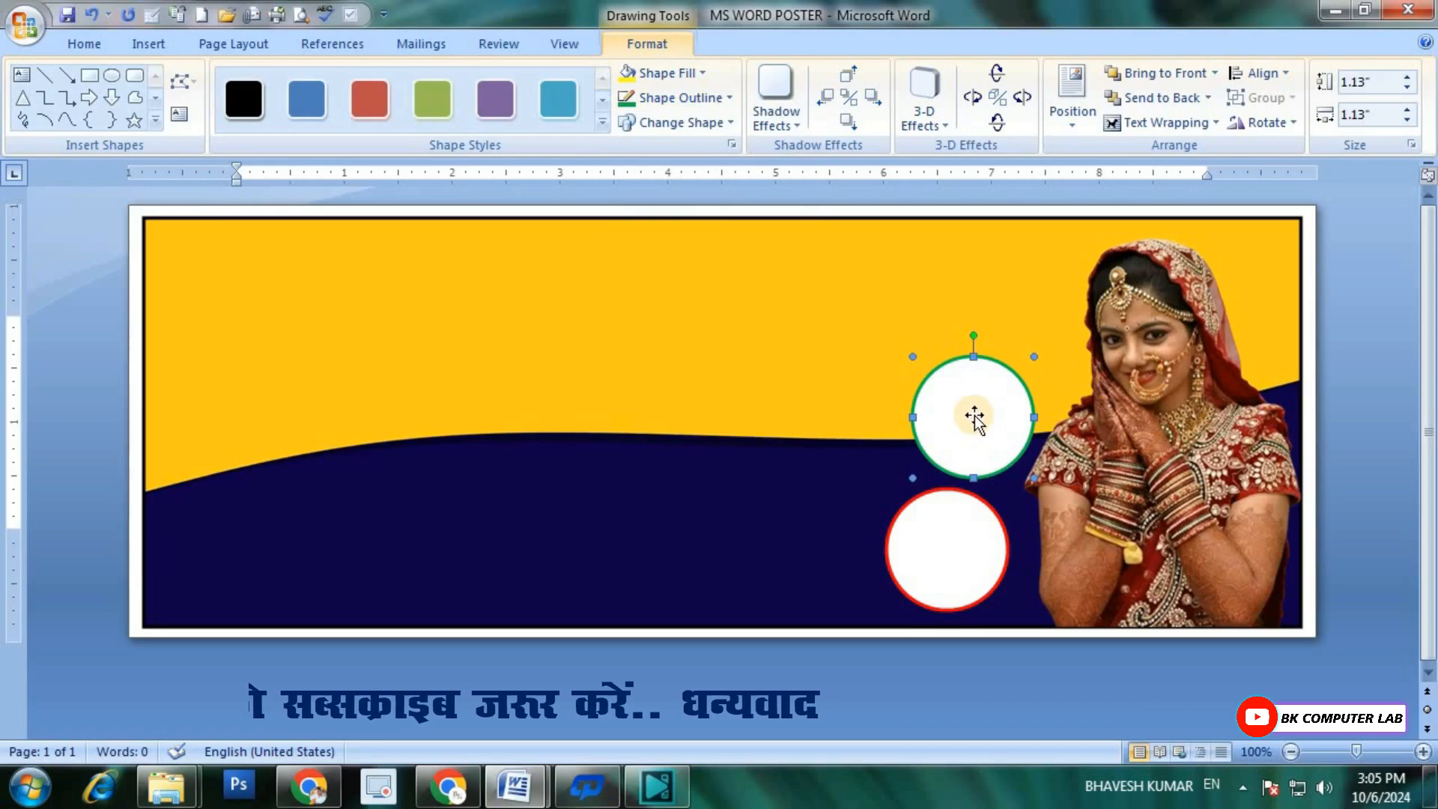
Step: Duplicate the green-outlined circle and position the copy above it, shifted right beside the bride's head
{"action": "key", "text": "ctrl+d"}
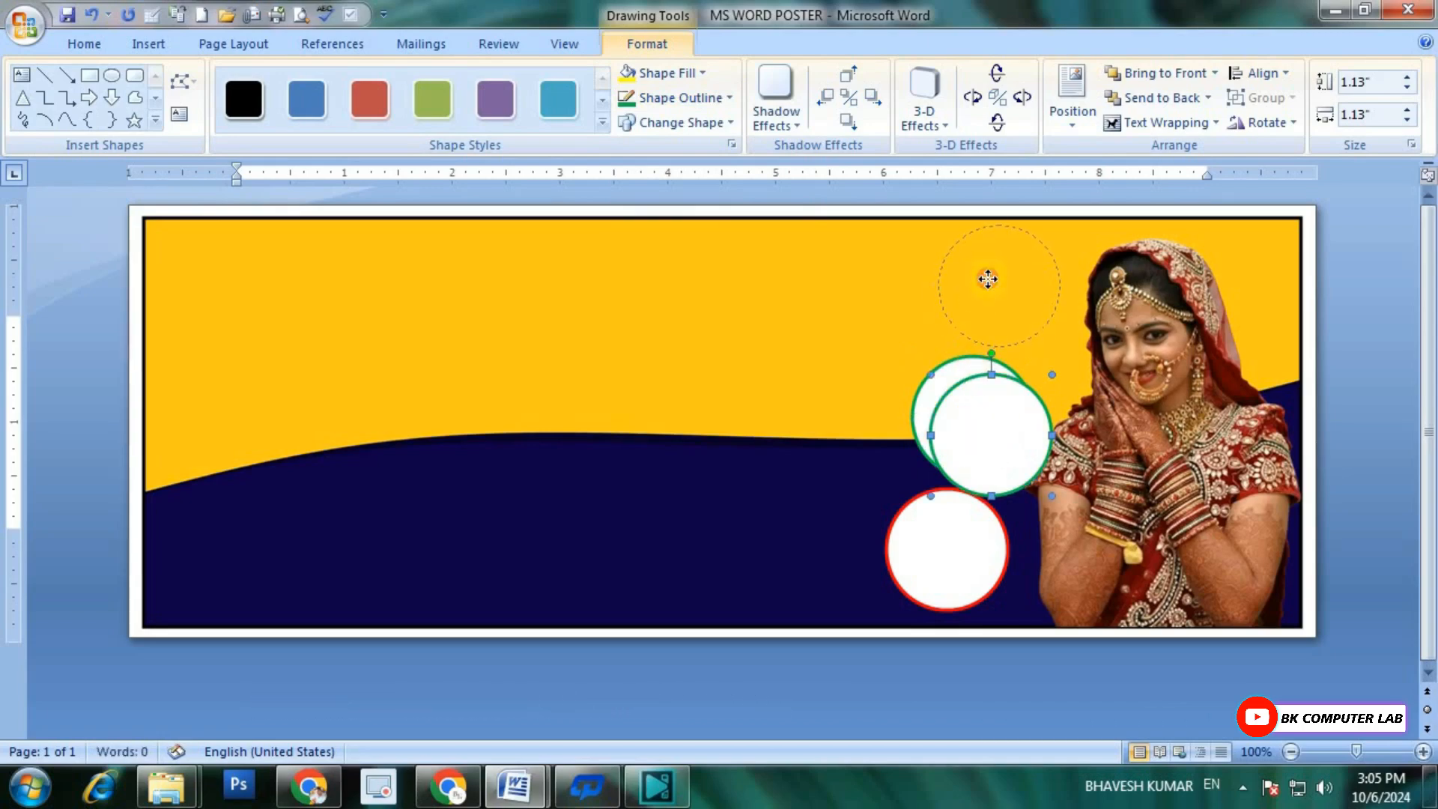
{"action": "left_click_drag", "start_coordinate": [1020, 470], "coordinate": [1029, 321]}
{"action": "key", "text": "ctrl+Right"}
{"action": "key", "text": "ctrl+Right"}
{"action": "key", "text": "ctrl+Right"}
{"action": "key", "text": "ctrl+Right"}
{"action": "key", "text": "ctrl+Right"}
{"action": "key", "text": "ctrl+Right"}
{"action": "key", "text": "ctrl+Right"}
{"action": "key", "text": "ctrl+Right"}
{"action": "key", "text": "ctrl+Right"}
{"action": "key", "text": "ctrl+Right"}
{"action": "key", "text": "ctrl+Right"}
{"action": "key", "text": "ctrl+Right"}
{"action": "key", "text": "ctrl+Right"}
{"action": "key", "text": "ctrl+Right"}
{"action": "key", "text": "ctrl+Down"}
{"action": "key", "text": "ctrl+Down"}
{"action": "key", "text": "ctrl+Down"}
{"action": "key", "text": "ctrl+Right"}
{"action": "key", "text": "ctrl+Right"}
{"action": "key", "text": "ctrl+Right"}
{"action": "key", "text": "ctrl+Down"}
{"action": "key", "text": "ctrl+Down"}
Step: Even out the spacing of the three circles, nudging the lower two slightly down and the top one up and left
{"action": "left_click", "coordinate": [946, 516]}
{"action": "left_click", "coordinate": [976, 443]}
{"action": "left_click", "coordinate": [1018, 322]}
{"action": "key", "text": "ctrl+Up"}
{"action": "key", "text": "ctrl+Up"}
{"action": "key", "text": "ctrl+Left"}
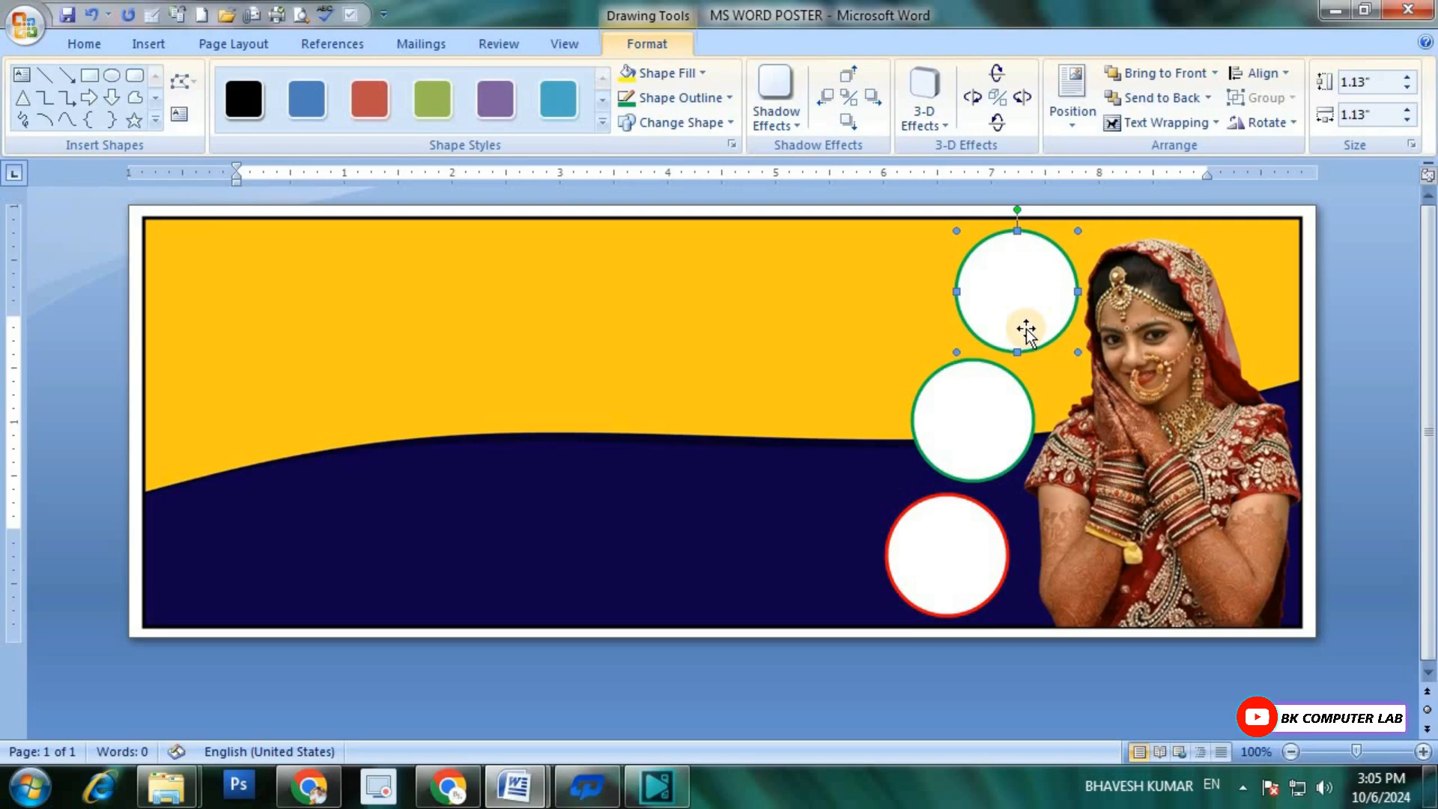
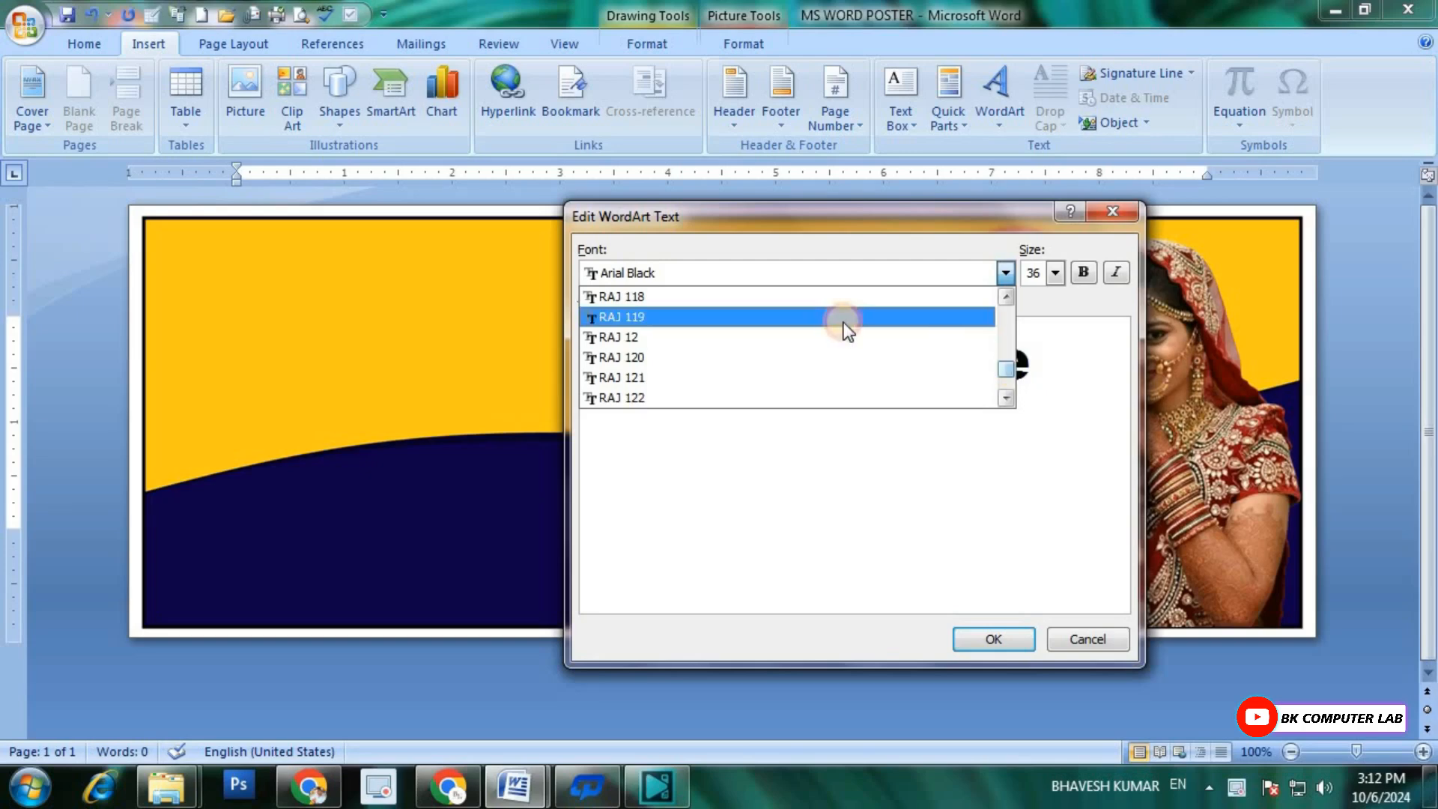
Step: Set the WordArt text's font to RAJ 10
{"action": "scroll", "coordinate": [838, 326], "scroll_direction": "up", "scroll_amount": 6}
{"action": "scroll", "coordinate": [799, 343], "scroll_direction": "up", "scroll_amount": 3}
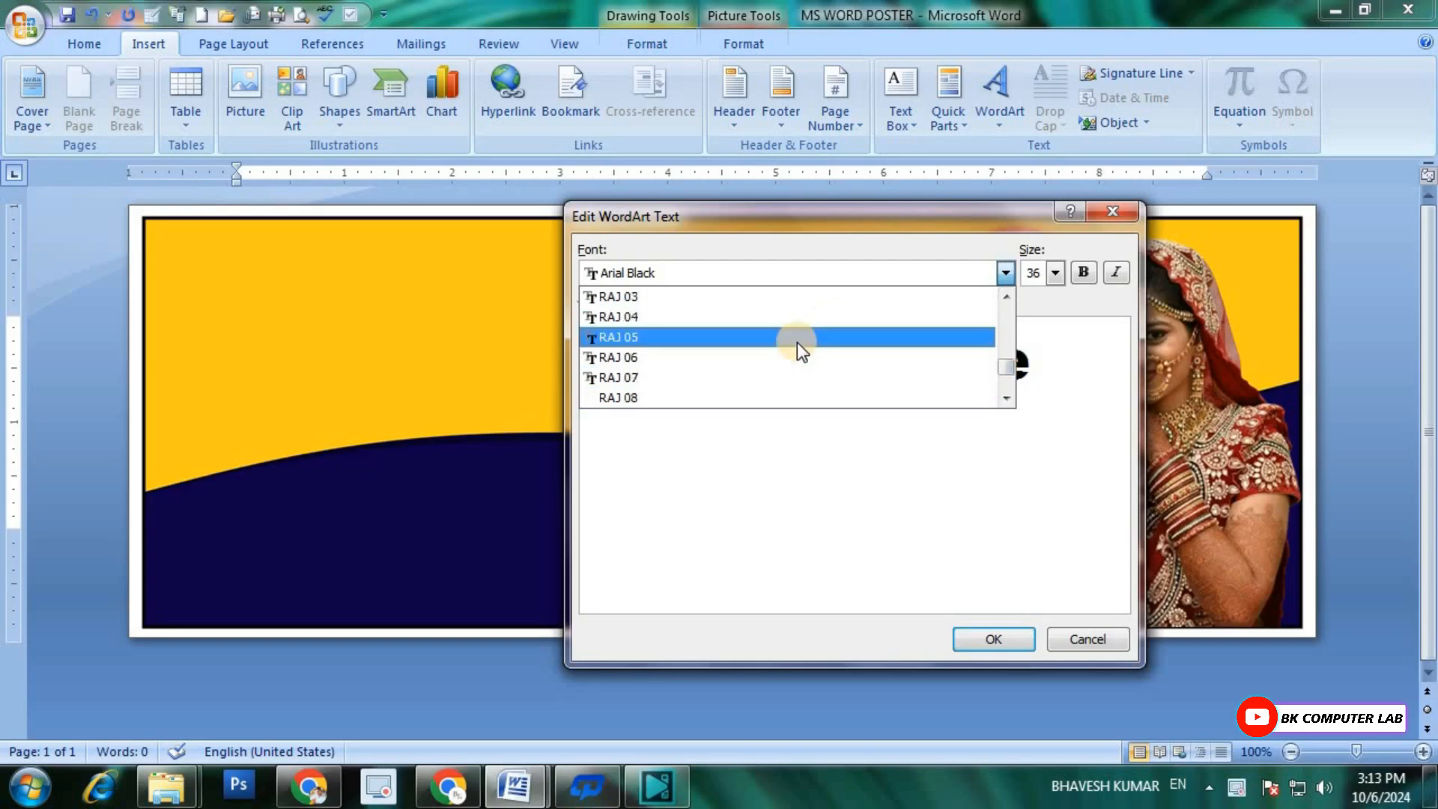
{"action": "scroll", "coordinate": [797, 340], "scroll_direction": "down", "scroll_amount": 1}
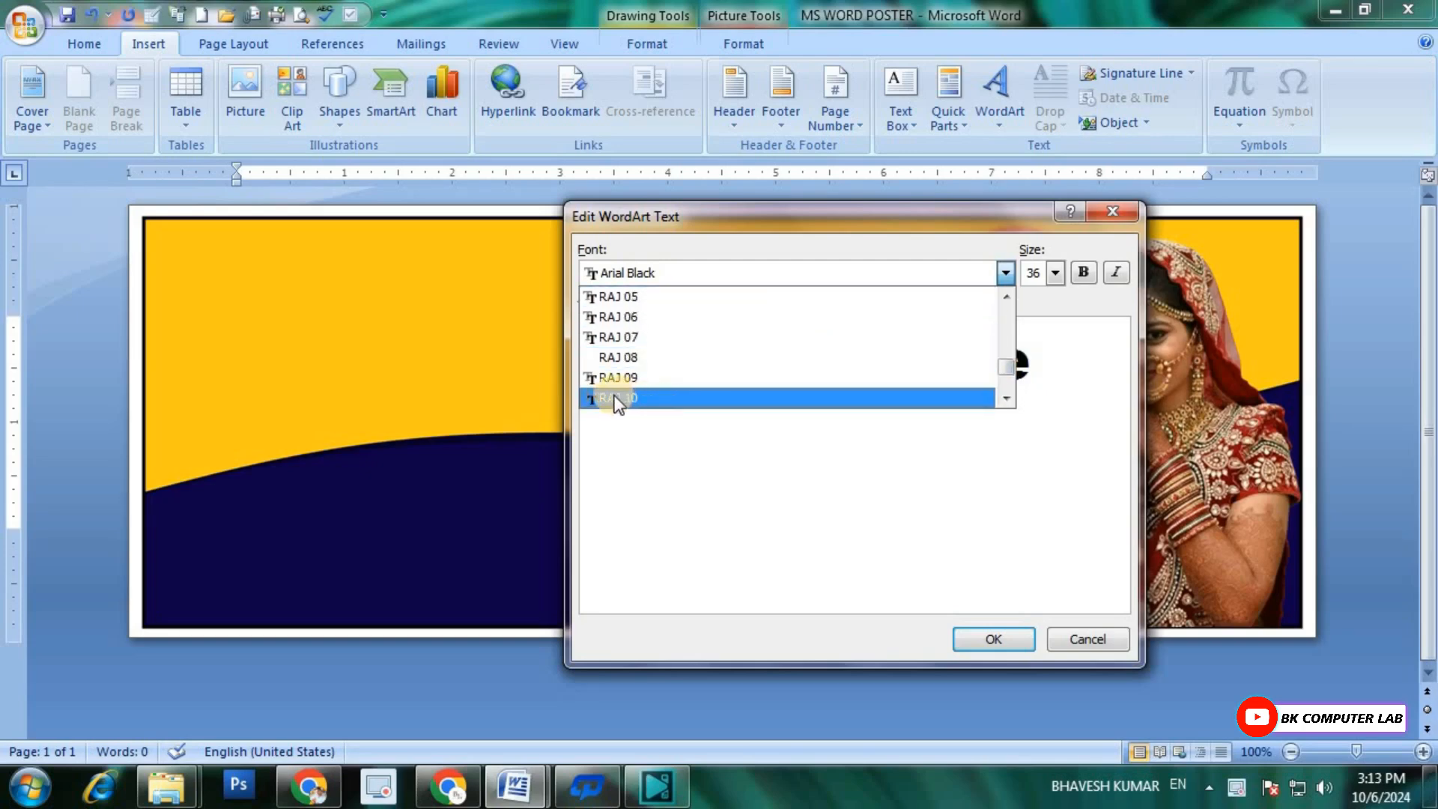
{"action": "left_click", "coordinate": [635, 398]}
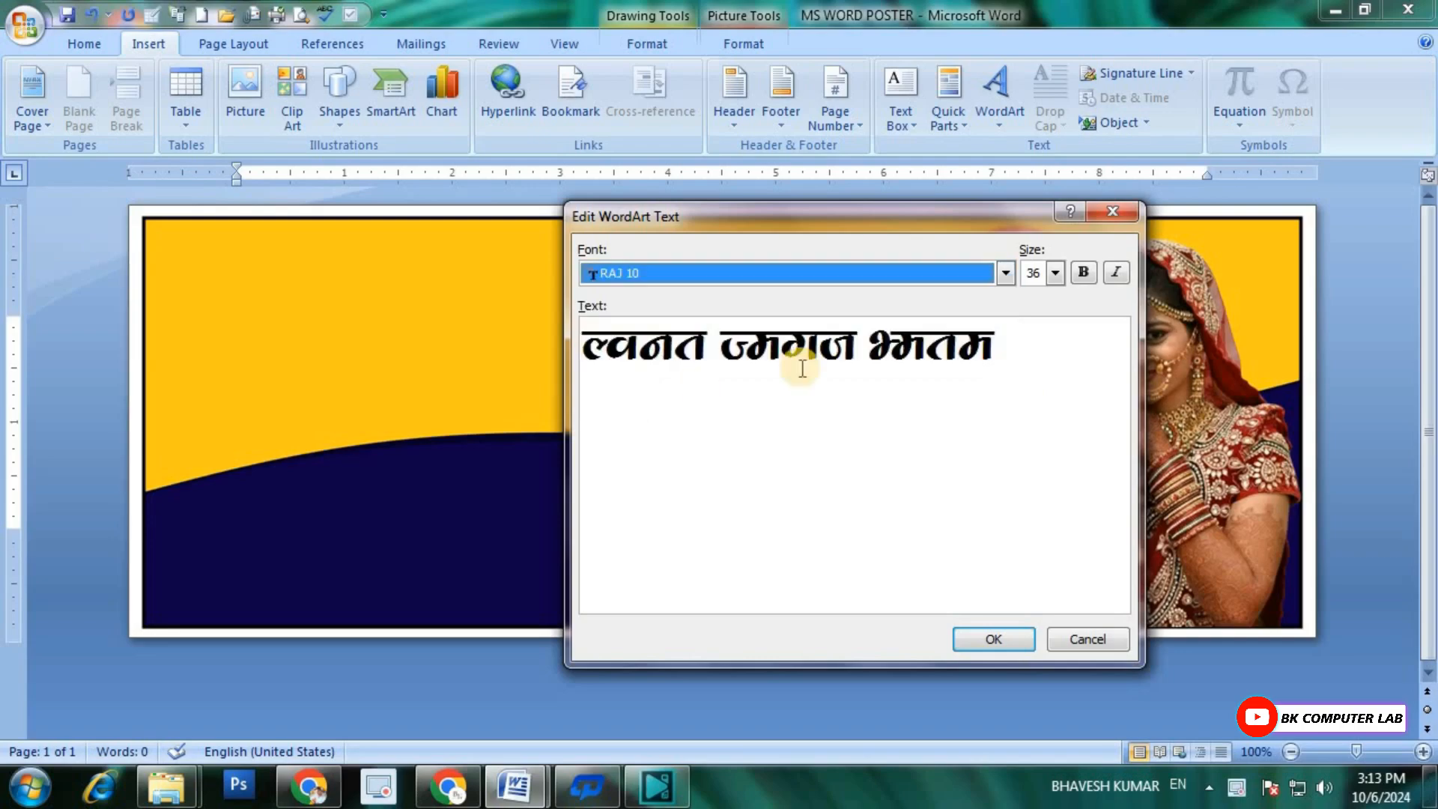
Step: Replace the WordArt sample text with the Hindi title "सुप्रिया ब्यूटी पार्लर" and insert it into the banner
{"action": "left_click_drag", "start_coordinate": [1002, 359], "coordinate": [423, 352]}
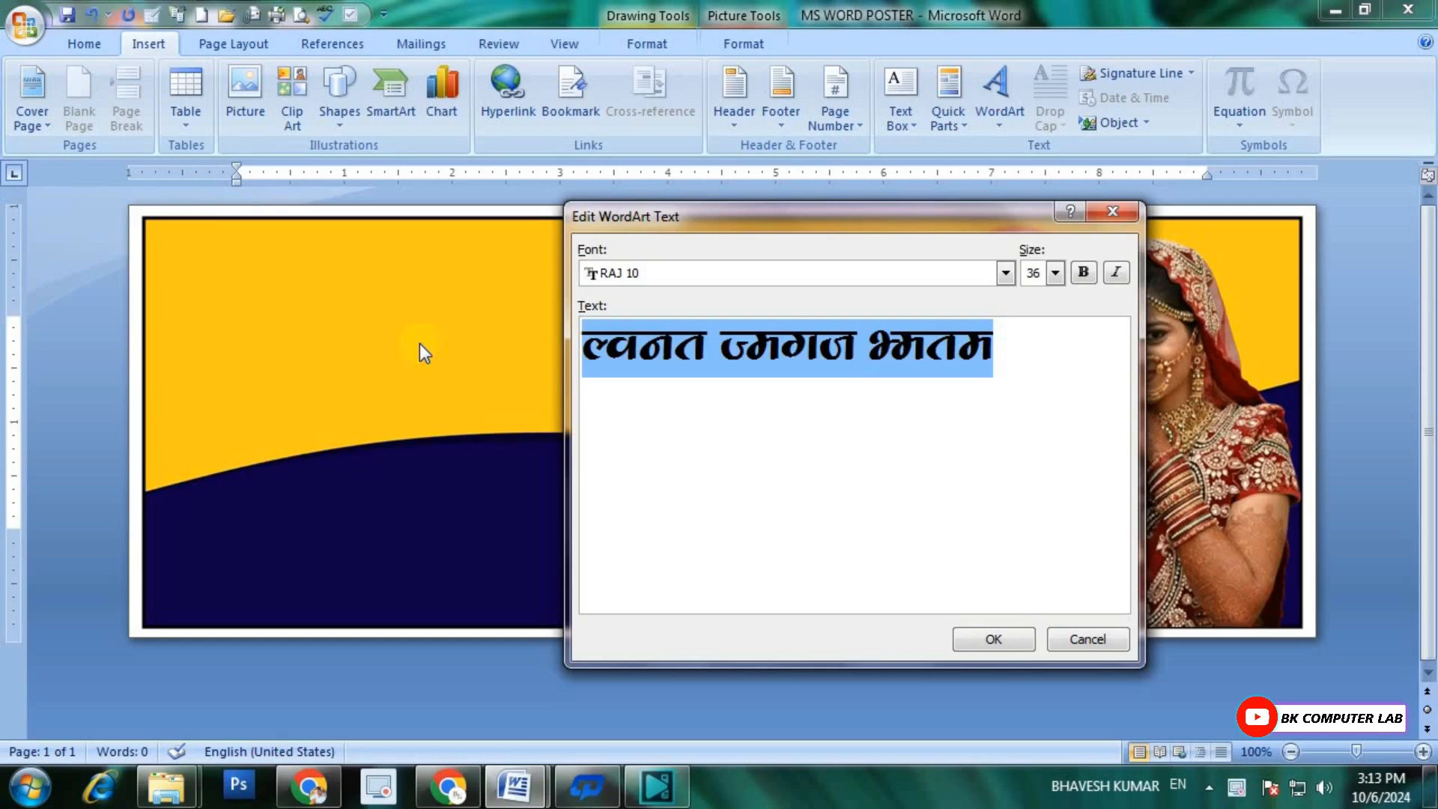
{"action": "key", "text": "Delete"}
{"action": "type", "text": "j"}
{"action": "key", "text": "BackSpace"}
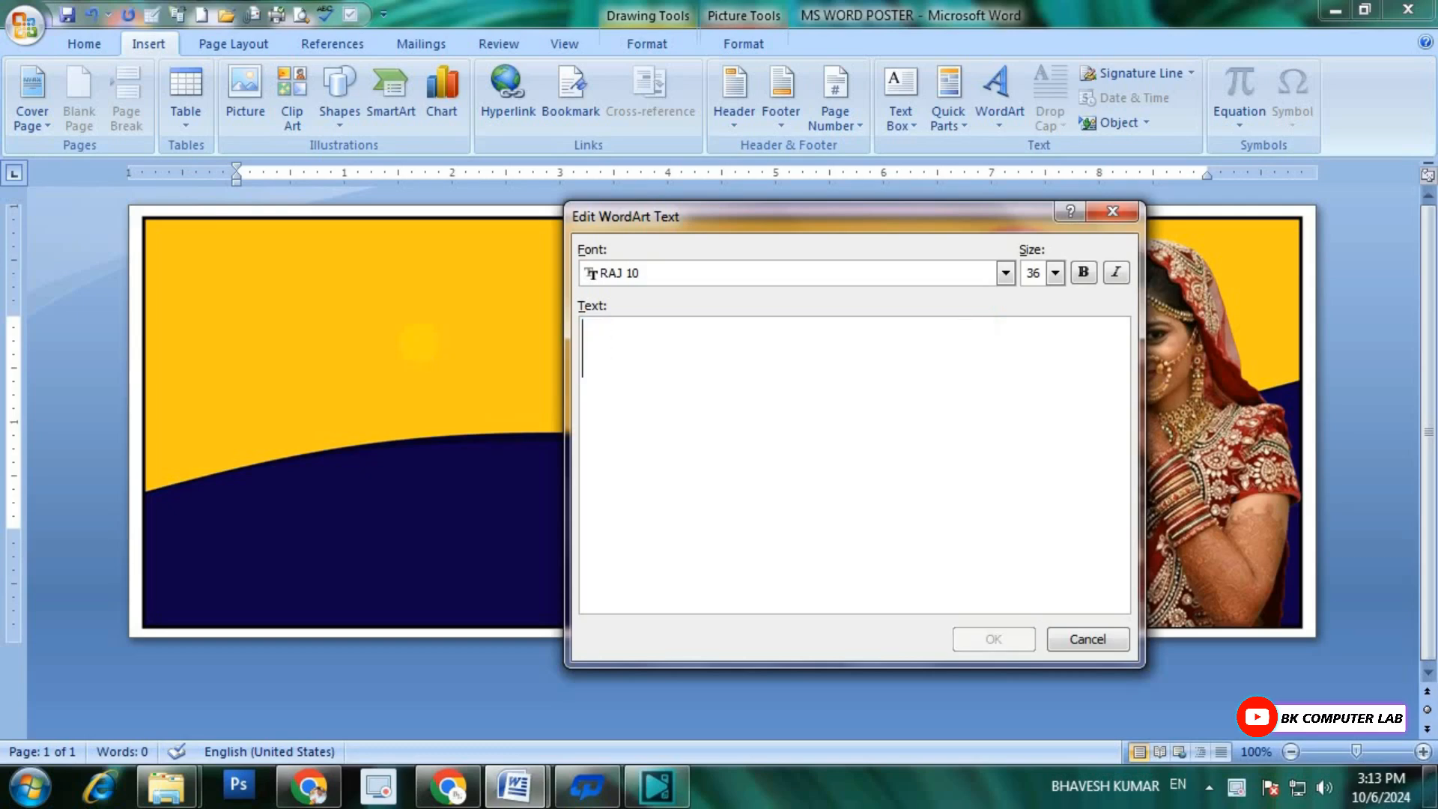
{"action": "type", "text": "g"}
{"action": "key", "text": "BackSpace"}
{"action": "type", "text": "lqfiz;k c"}
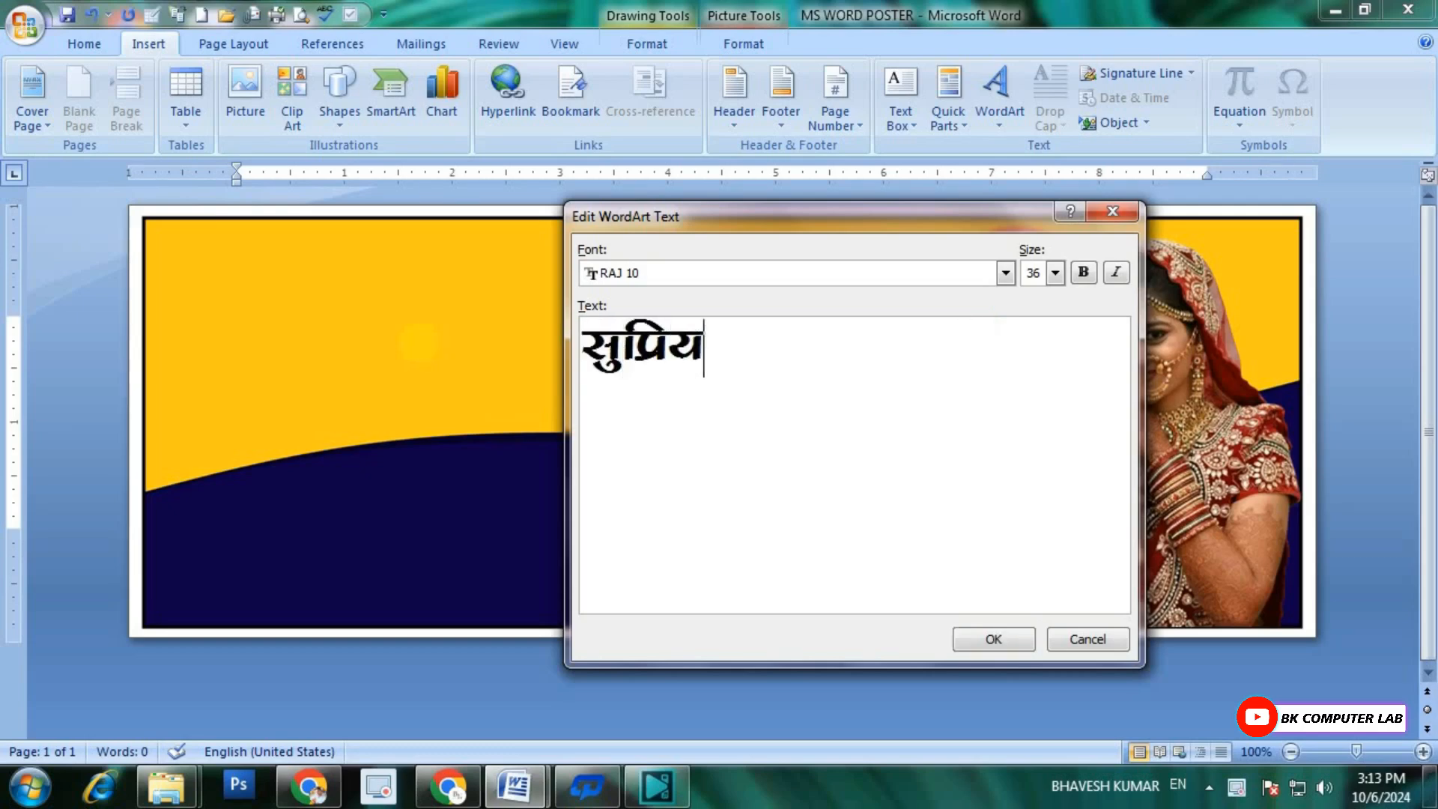
{"action": "key", "text": "BackSpace"}
{"action": "type", "text": "C;W"}
{"action": "key", "text": "BackSpace"}
{"action": "type", "text": "w"}
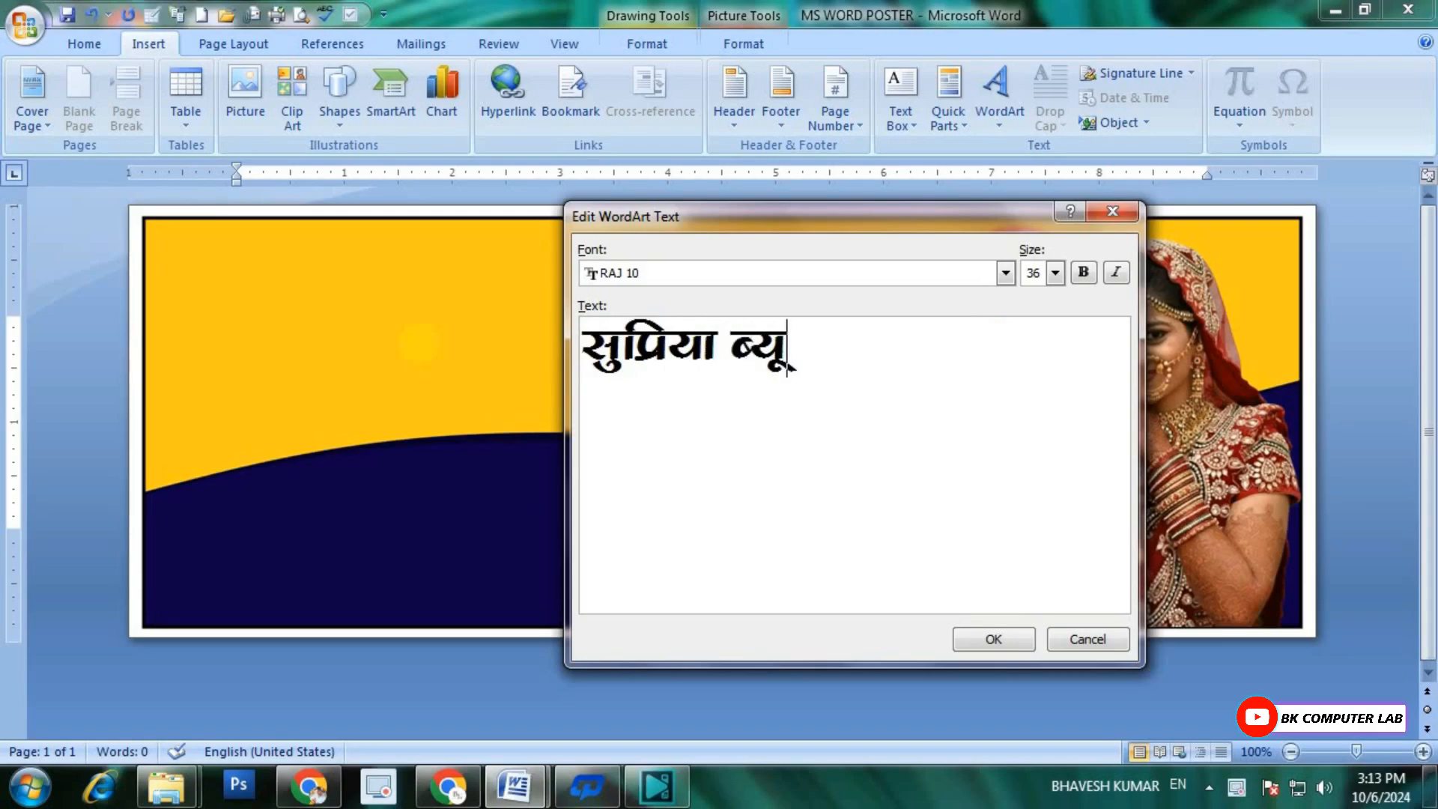
{"action": "type", "text": "Vh ikyZj"}
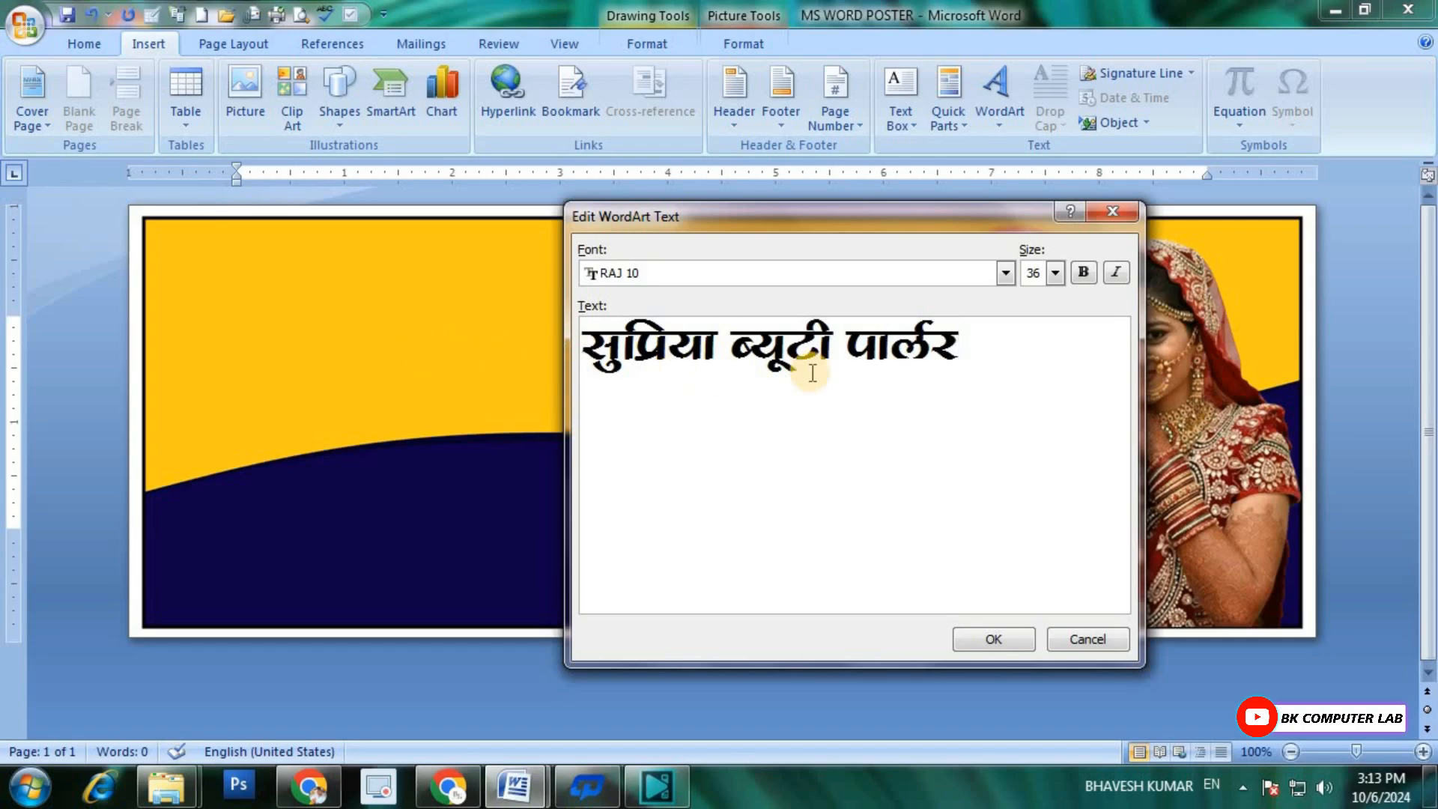
{"action": "left_click", "coordinate": [973, 641]}
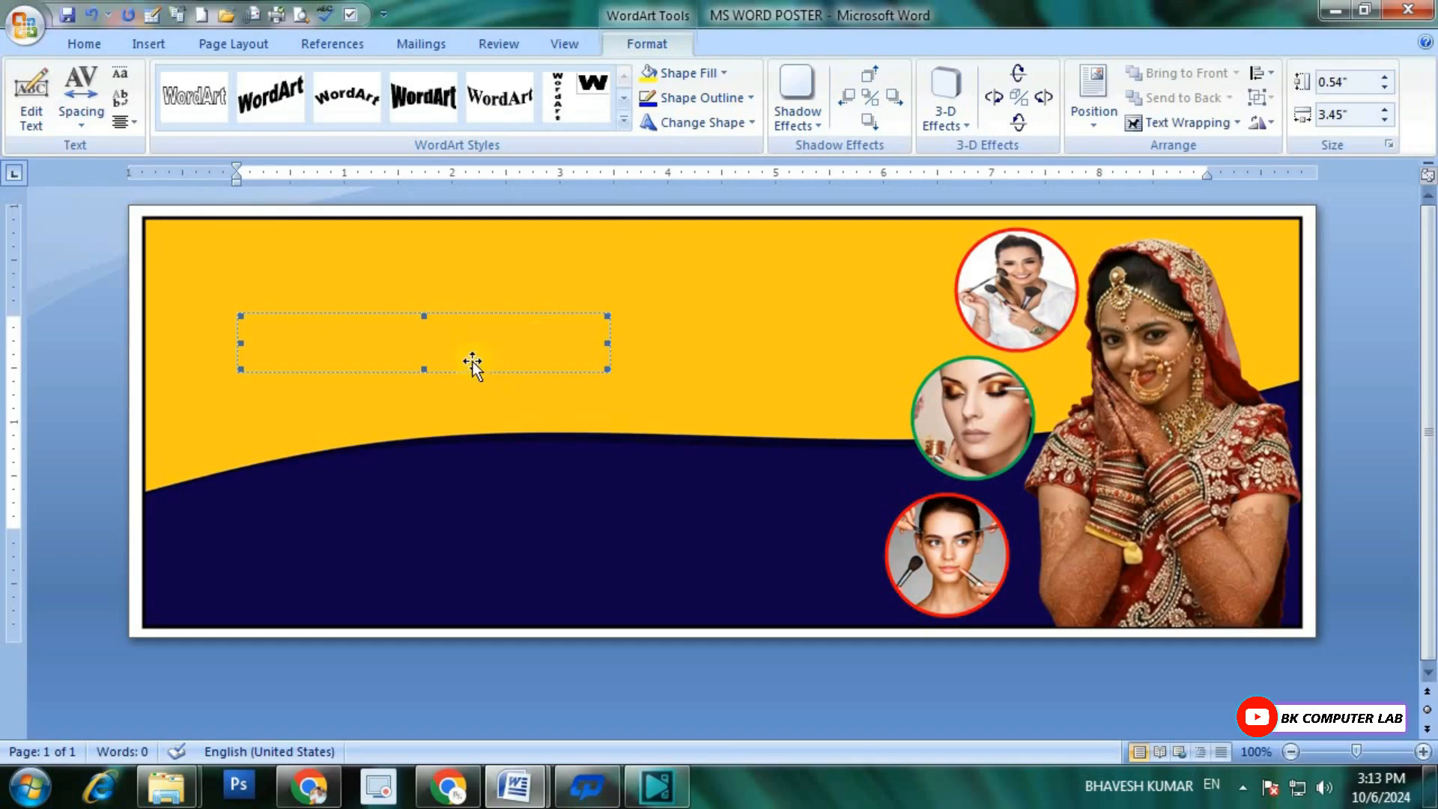
Step: Set the WordArt title's text wrapping to In Front of Text and enlarge it to about 6.82 by 1.19 inches
{"action": "left_click", "coordinate": [1174, 125]}
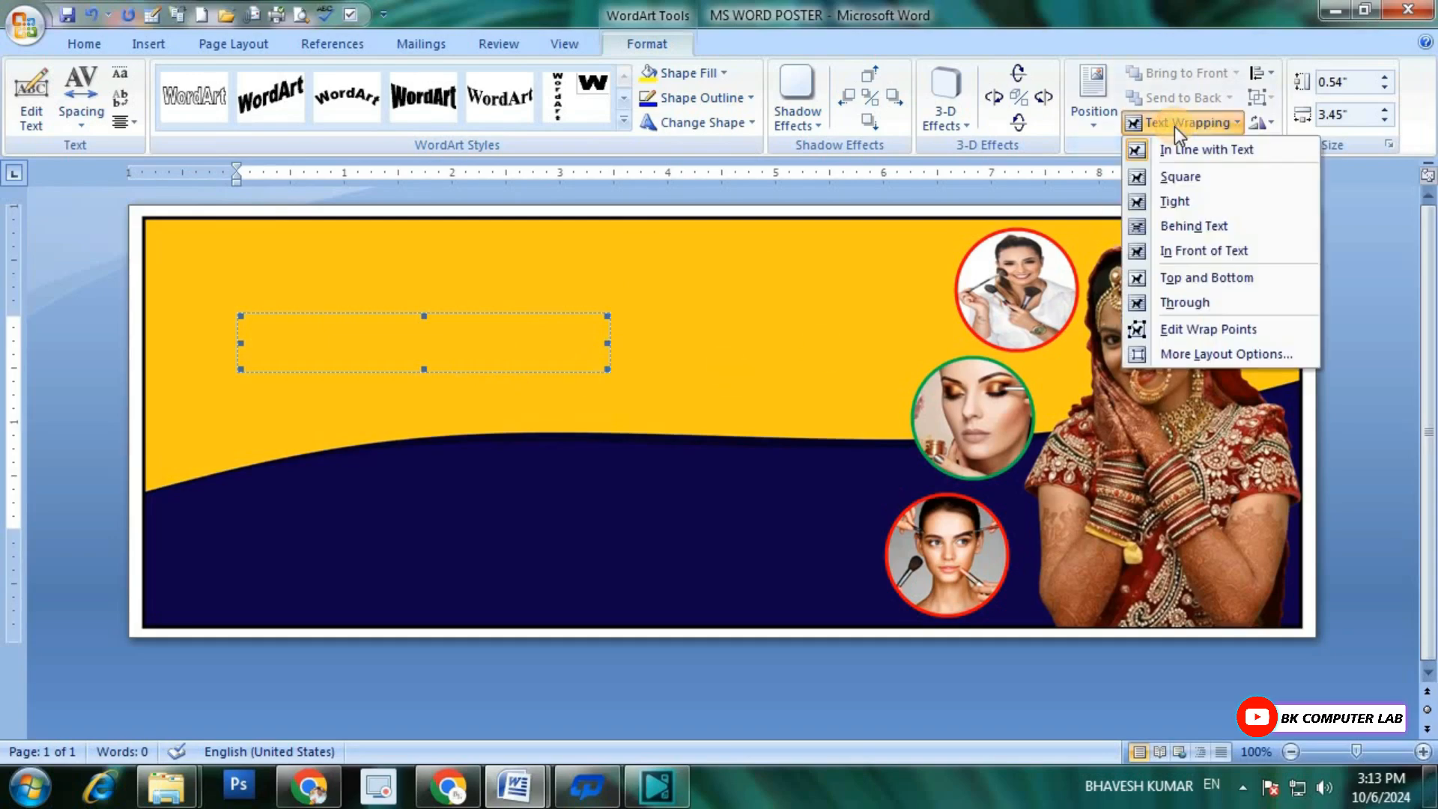
{"action": "left_click", "coordinate": [1176, 253]}
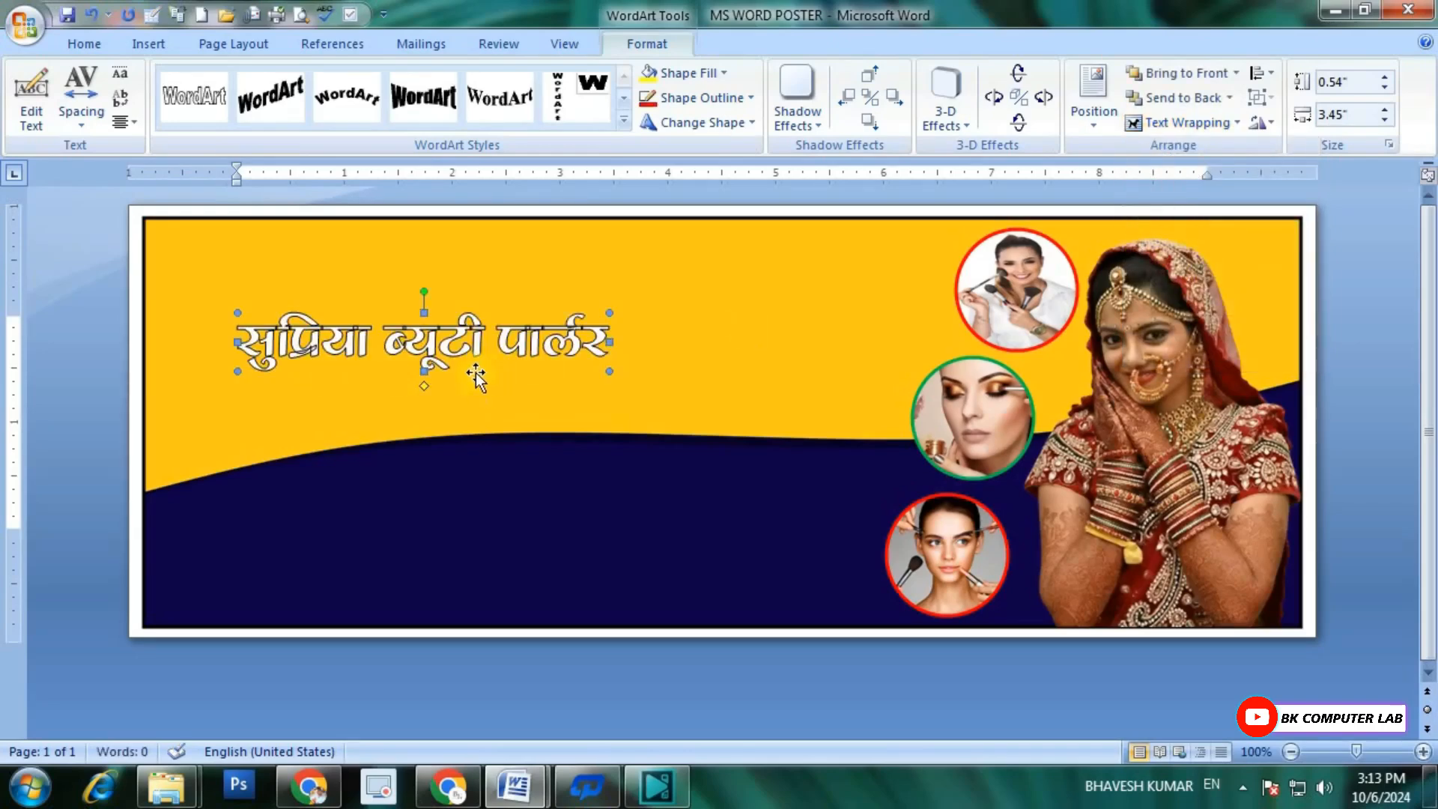
{"action": "left_click_drag", "start_coordinate": [610, 372], "coordinate": [902, 405]}
{"action": "left_click_drag", "start_coordinate": [238, 313], "coordinate": [166, 275]}
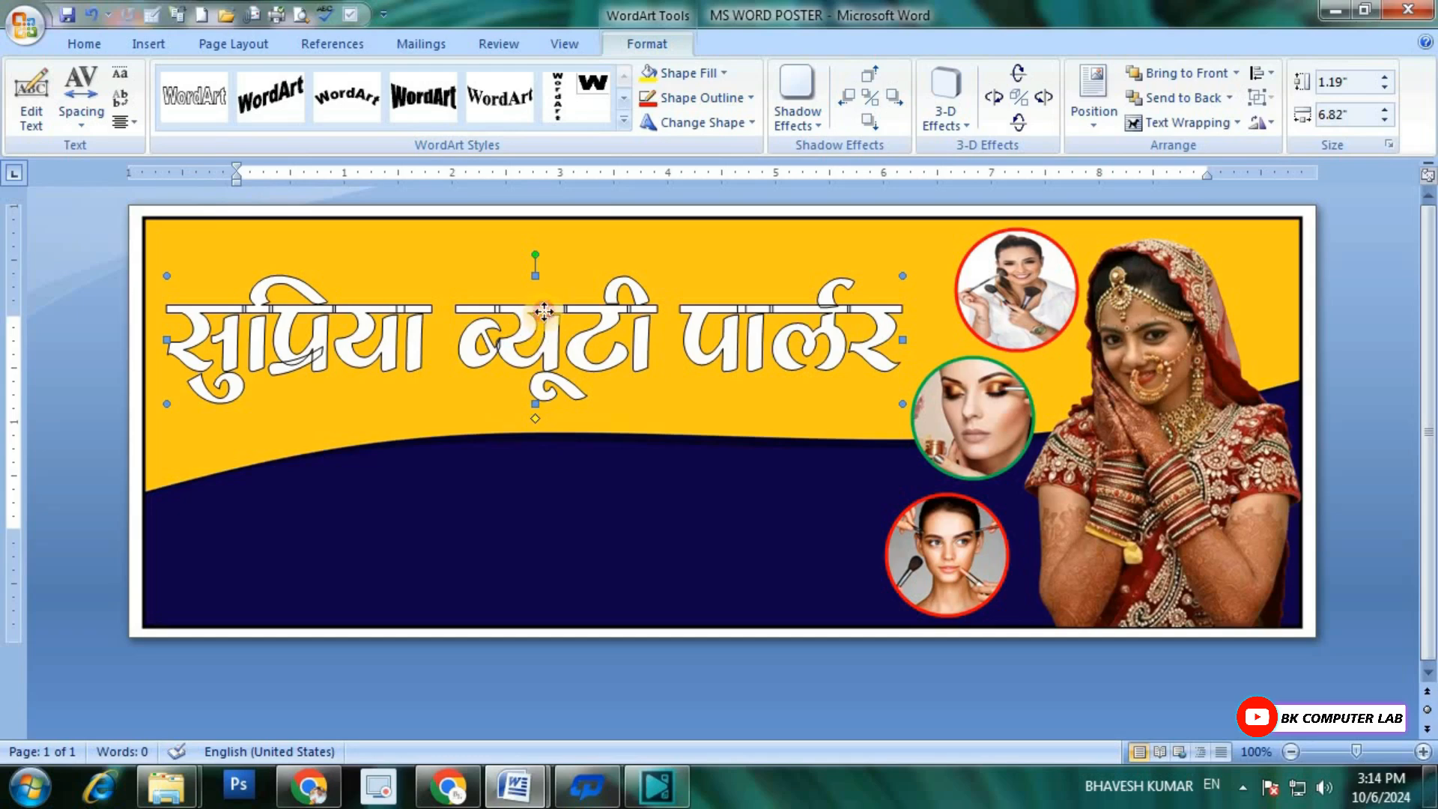
Step: Move the WordArt title up close to the banner's top edge
{"action": "left_click_drag", "start_coordinate": [552, 281], "coordinate": [555, 283]}
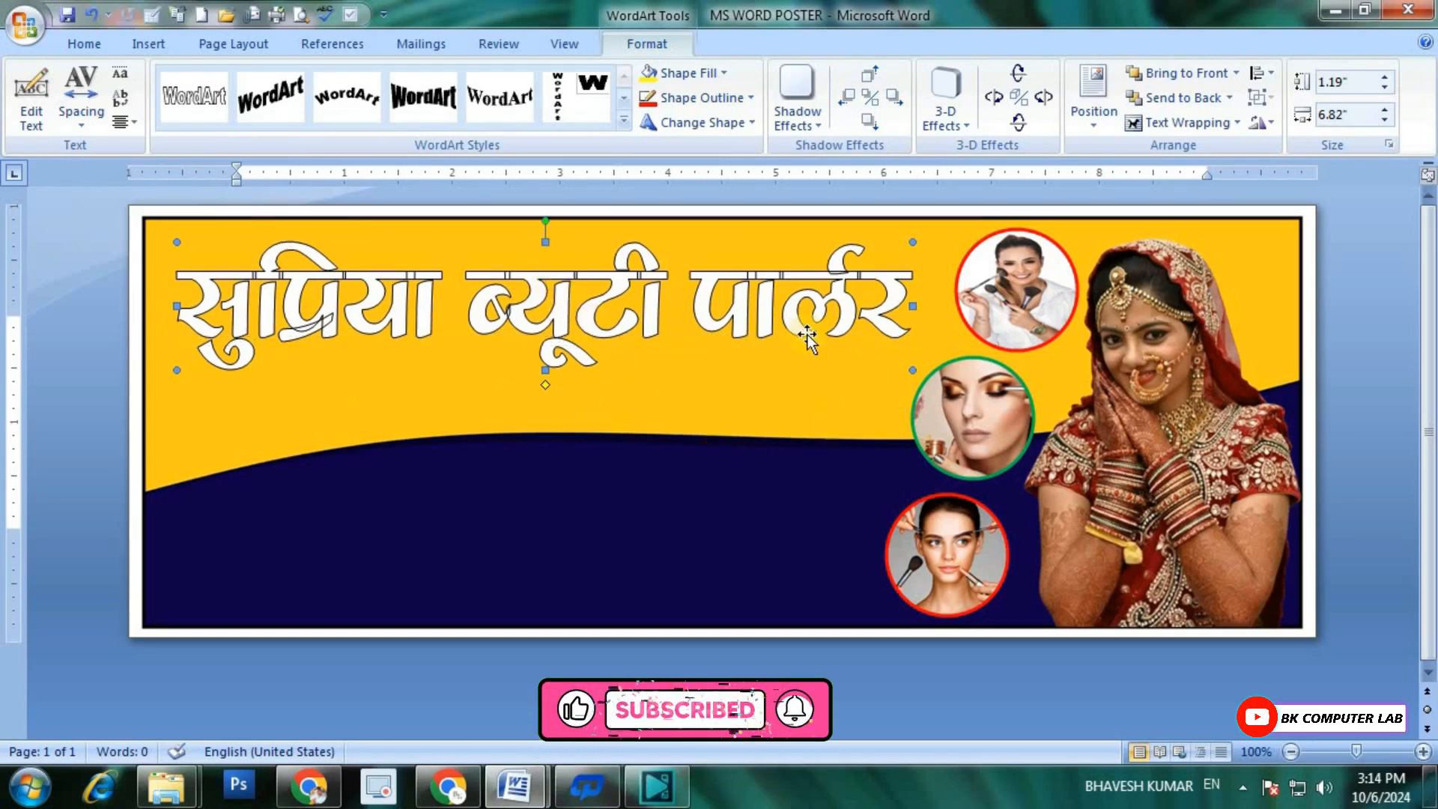
{"action": "key", "text": "ctrl+Up"}
{"action": "key", "text": "ctrl+Up"}
{"action": "key", "text": "ctrl+Up"}
{"action": "key", "text": "ctrl+Up"}
{"action": "key", "text": "ctrl+Up"}
{"action": "key", "text": "ctrl+Up"}
{"action": "key", "text": "ctrl+Up"}
{"action": "key", "text": "ctrl+Up"}
{"action": "key", "text": "ctrl+Up"}
{"action": "key", "text": "ctrl+Up"}
{"action": "key", "text": "ctrl+Up"}
{"action": "key", "text": "ctrl+Up"}
{"action": "key", "text": "ctrl+Up"}
{"action": "key", "text": "ctrl+Up"}
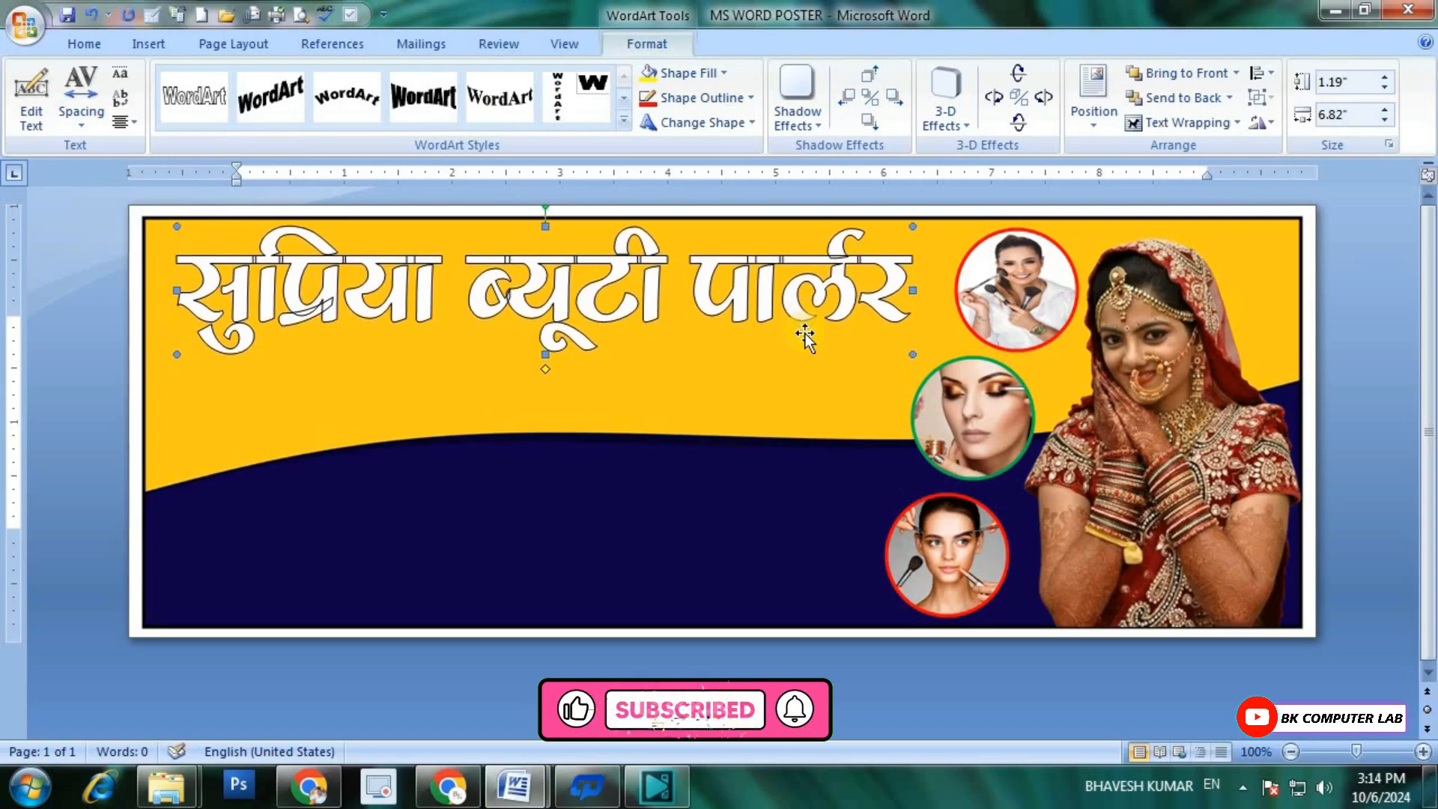
Step: Enlarge the title to about 7.23 by 1.22 inches and nudge it left, clear of the top circle
{"action": "left_click_drag", "start_coordinate": [912, 354], "coordinate": [956, 362]}
{"action": "key", "text": "ctrl+Left"}
{"action": "key", "text": "ctrl+Left"}
{"action": "key", "text": "ctrl+Left"}
{"action": "key", "text": "ctrl+Left"}
{"action": "key", "text": "ctrl+Left"}
{"action": "key", "text": "ctrl+Left"}
{"action": "key", "text": "ctrl+Left"}
{"action": "key", "text": "ctrl+Left"}
{"action": "key", "text": "ctrl+Left"}
{"action": "key", "text": "ctrl+Left"}
{"action": "key", "text": "ctrl+Left"}
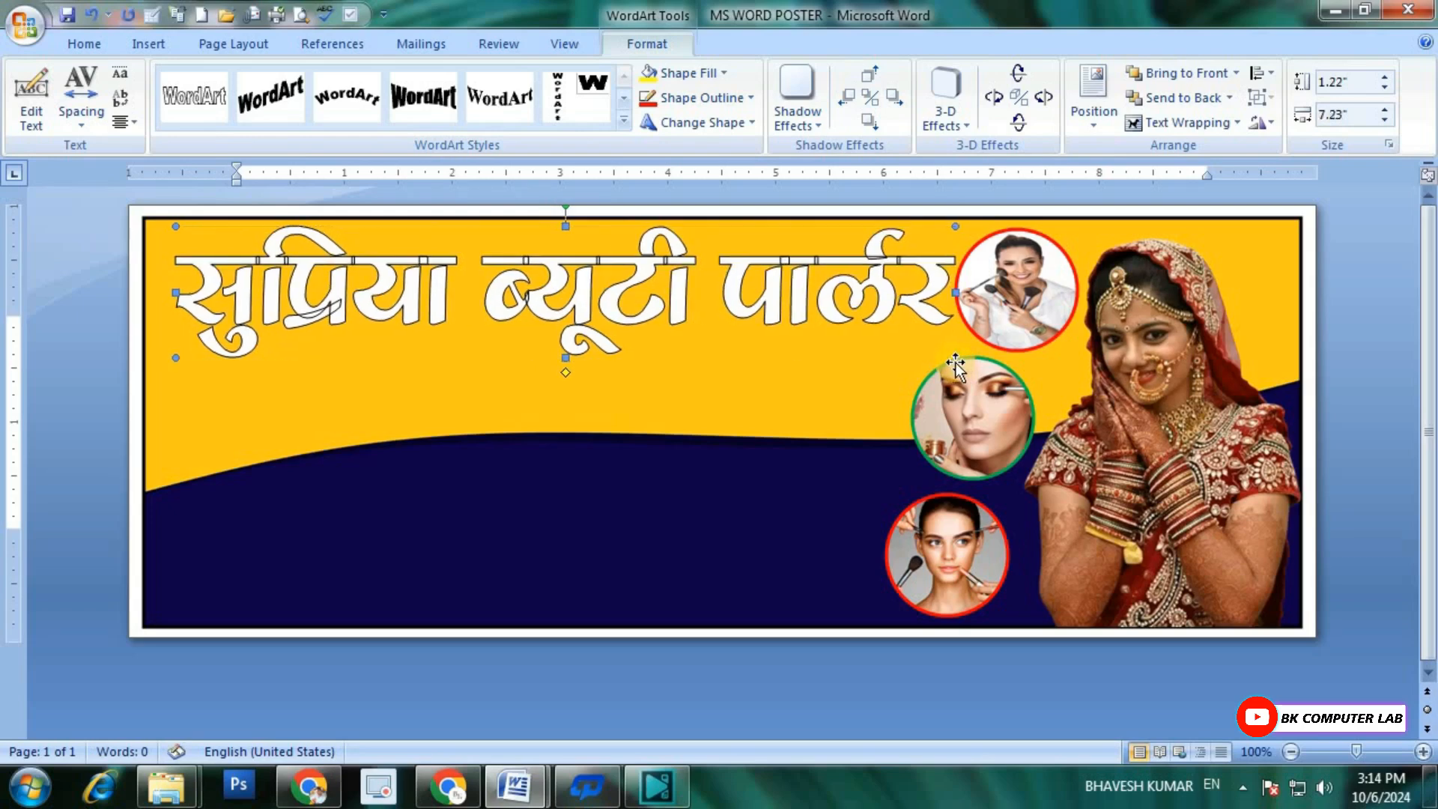
{"action": "key", "text": "ctrl+Left"}
{"action": "key", "text": "ctrl+Left"}
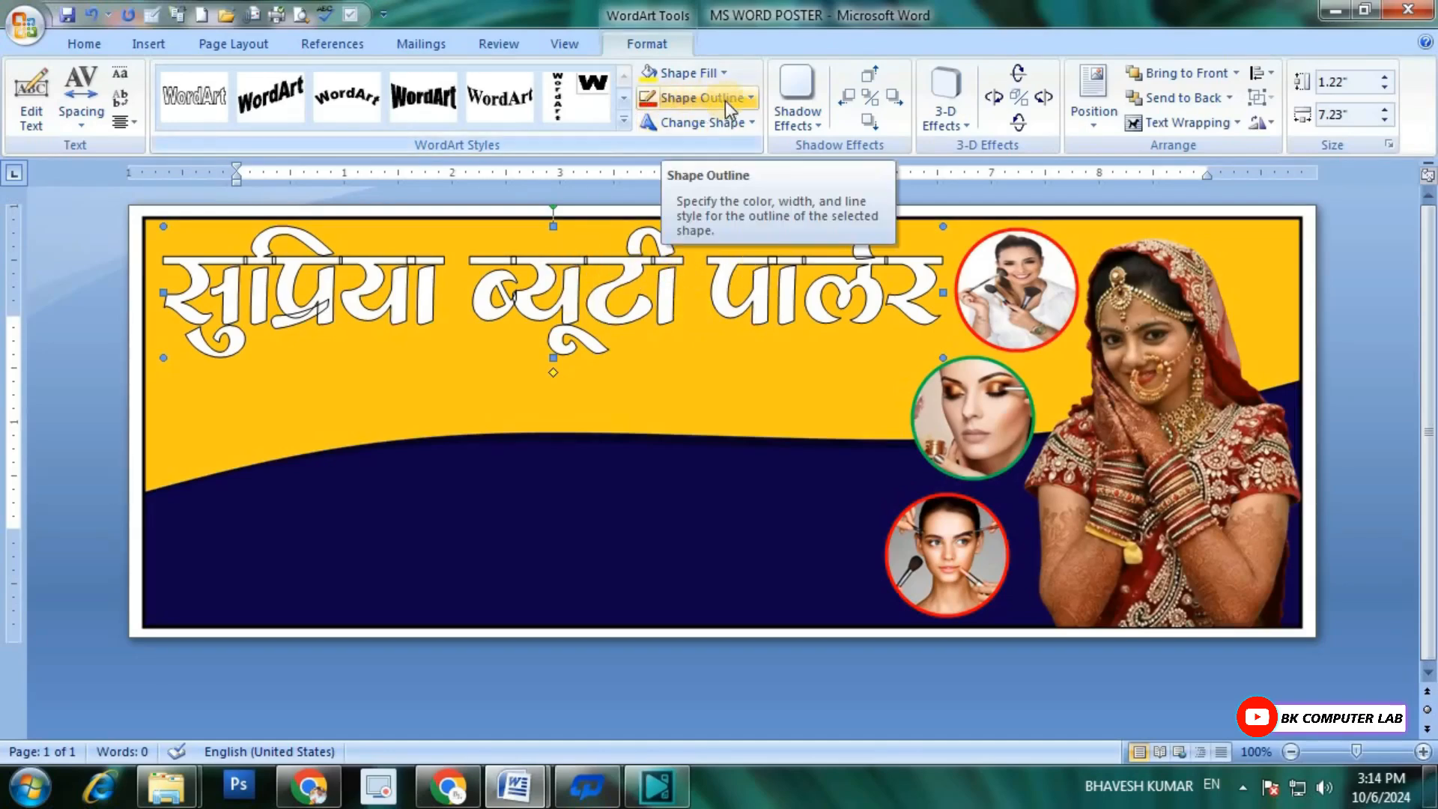
Step: Remove the title's outline and fill it with a horizontal two-color gradient from red to dark red, using the first variant
{"action": "left_click", "coordinate": [749, 98]}
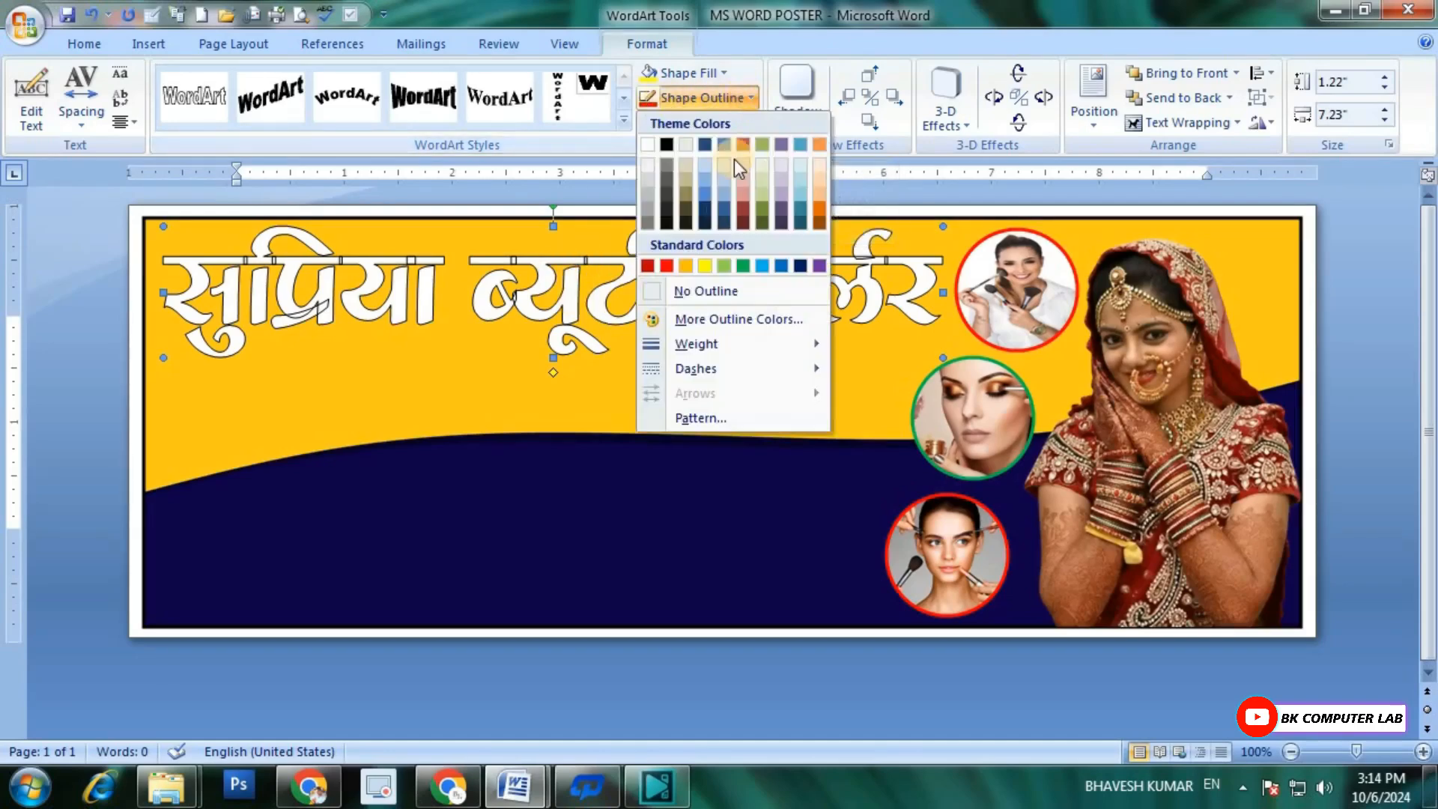
{"action": "left_click", "coordinate": [713, 291]}
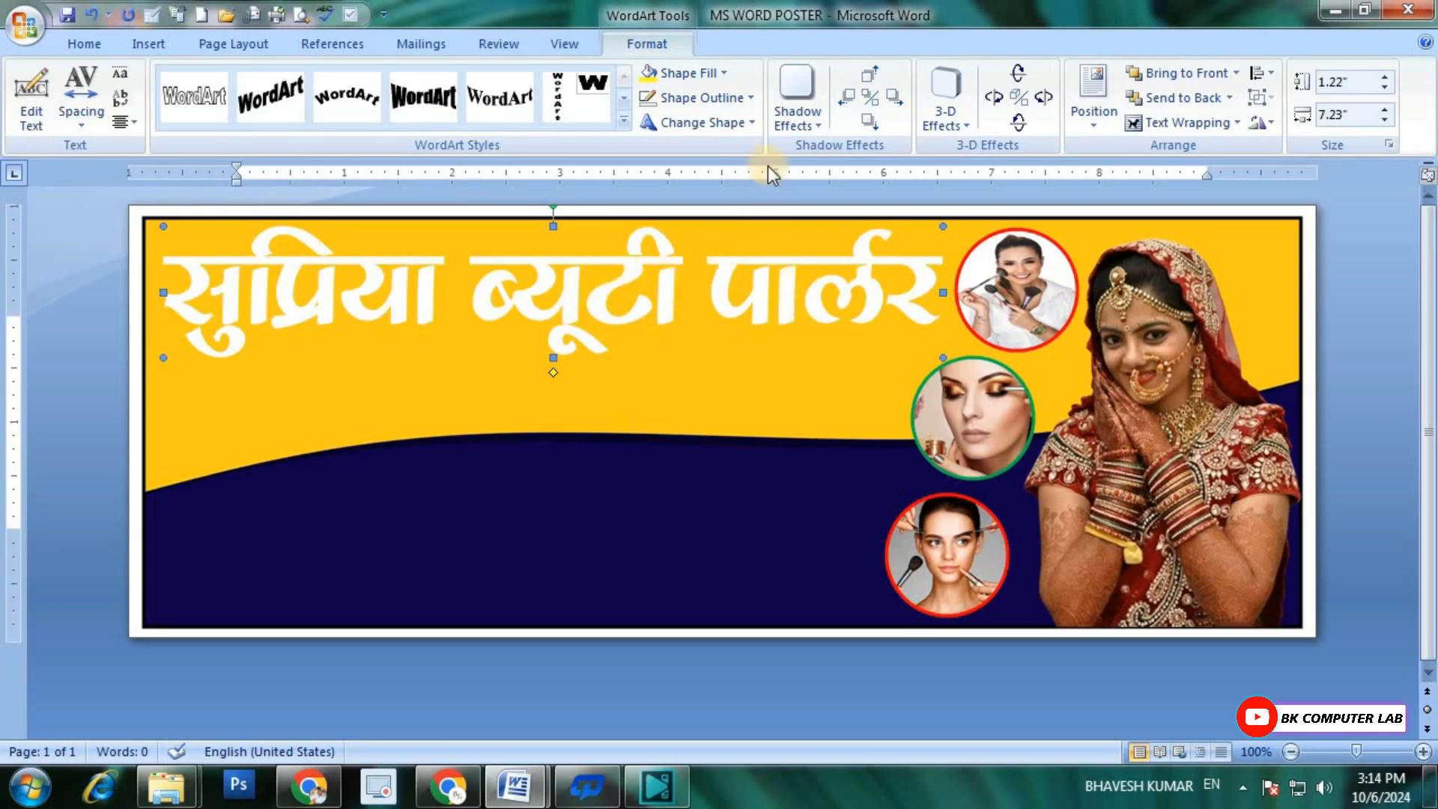
{"action": "left_click", "coordinate": [725, 73]}
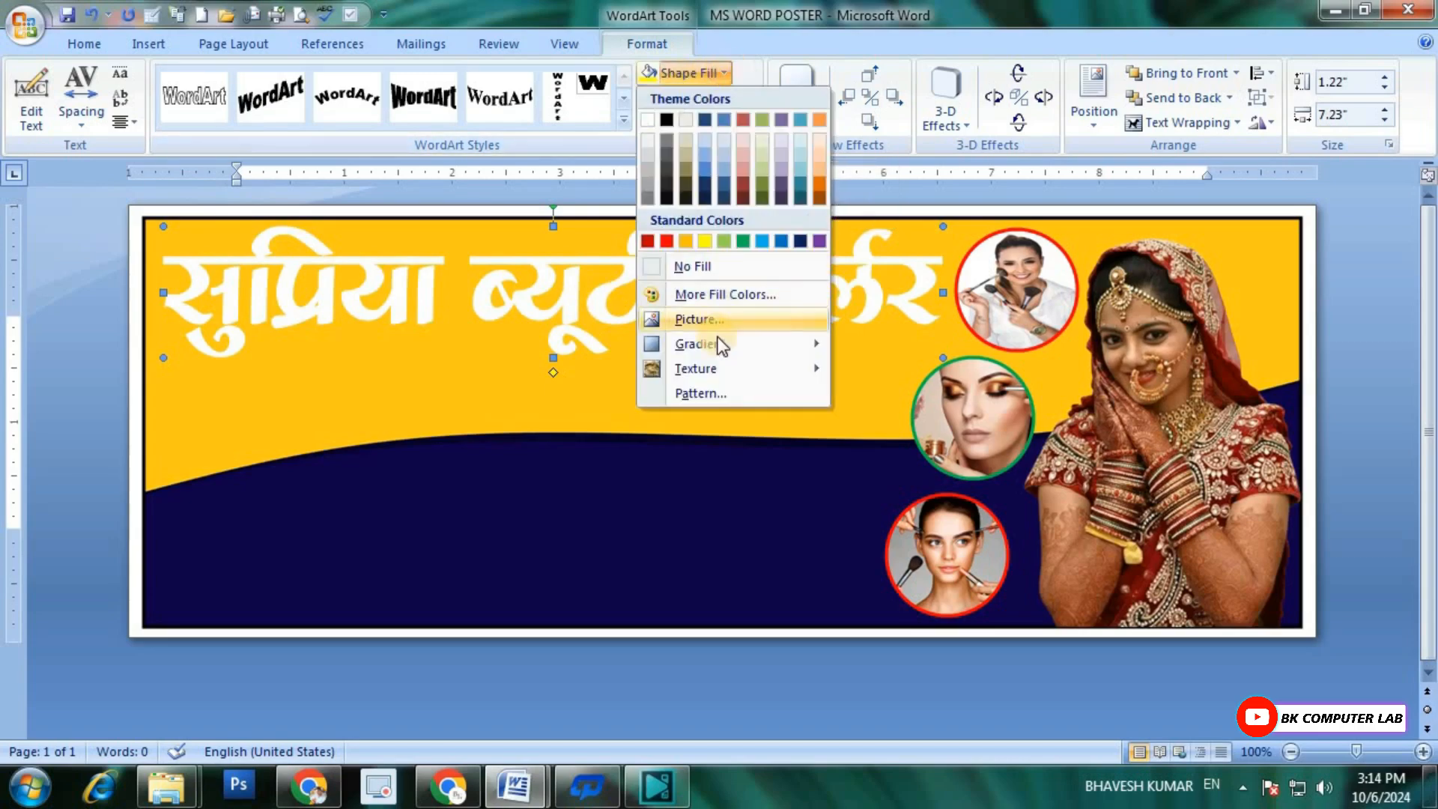
{"action": "mouse_move", "coordinate": [712, 344]}
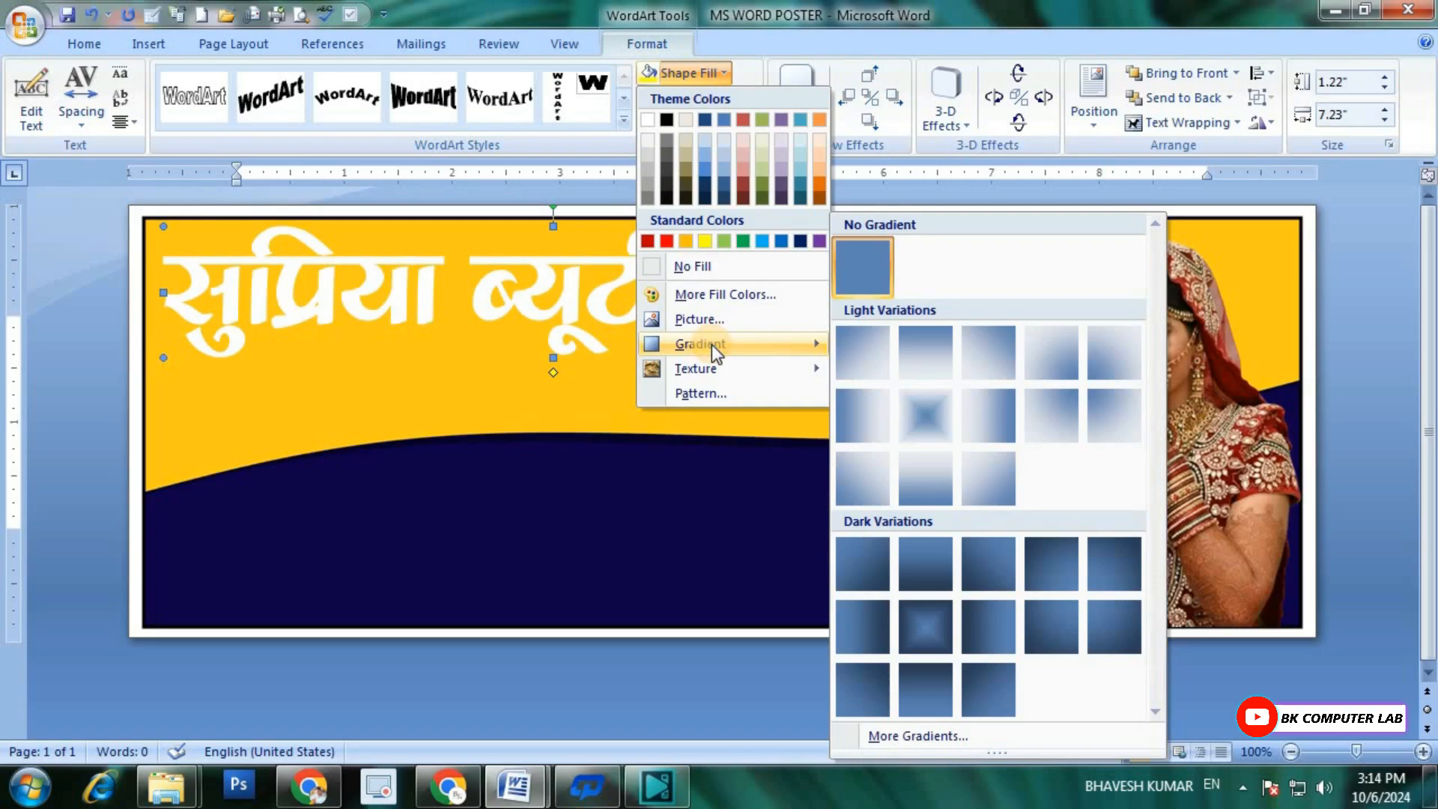
{"action": "left_click", "coordinate": [891, 736]}
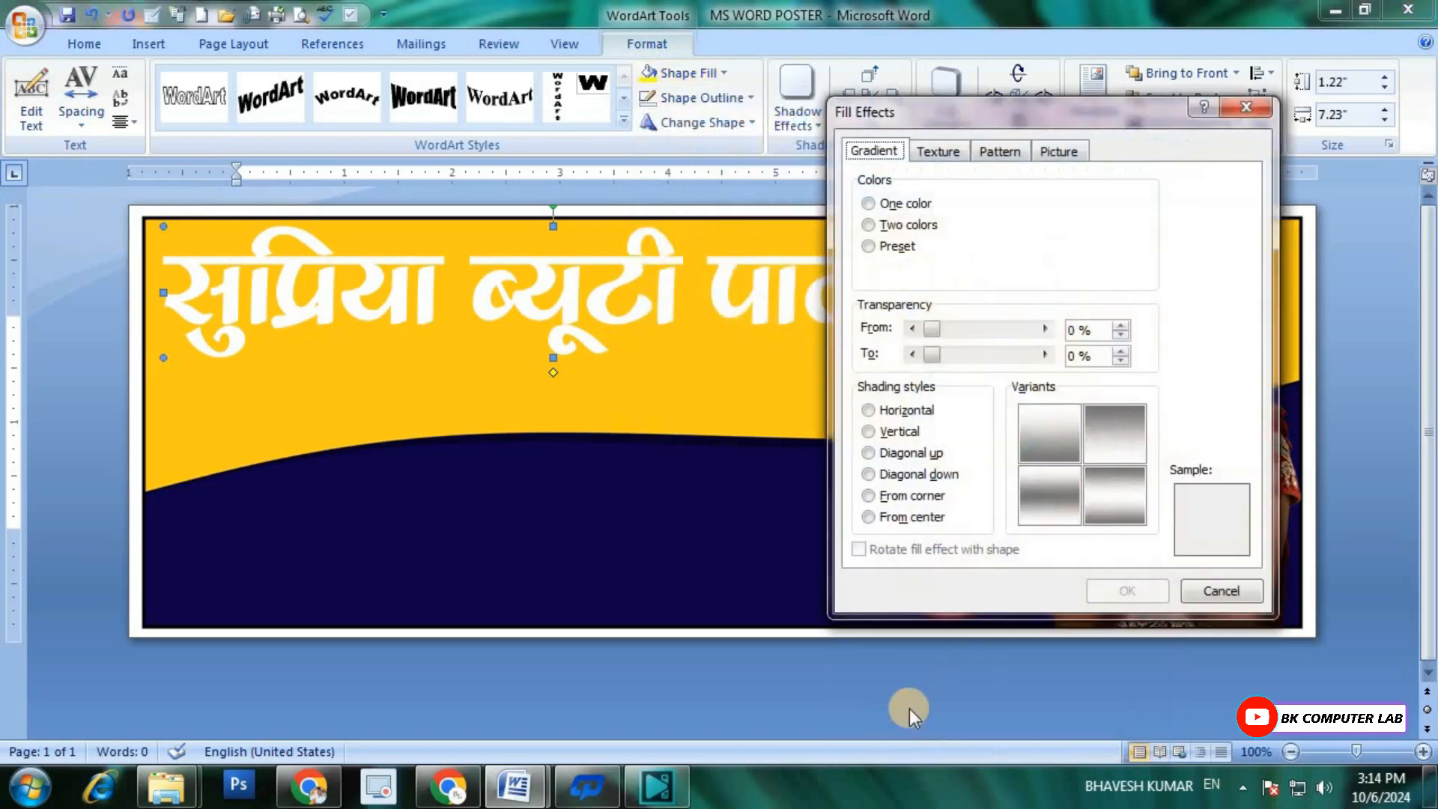
{"action": "left_click", "coordinate": [869, 224]}
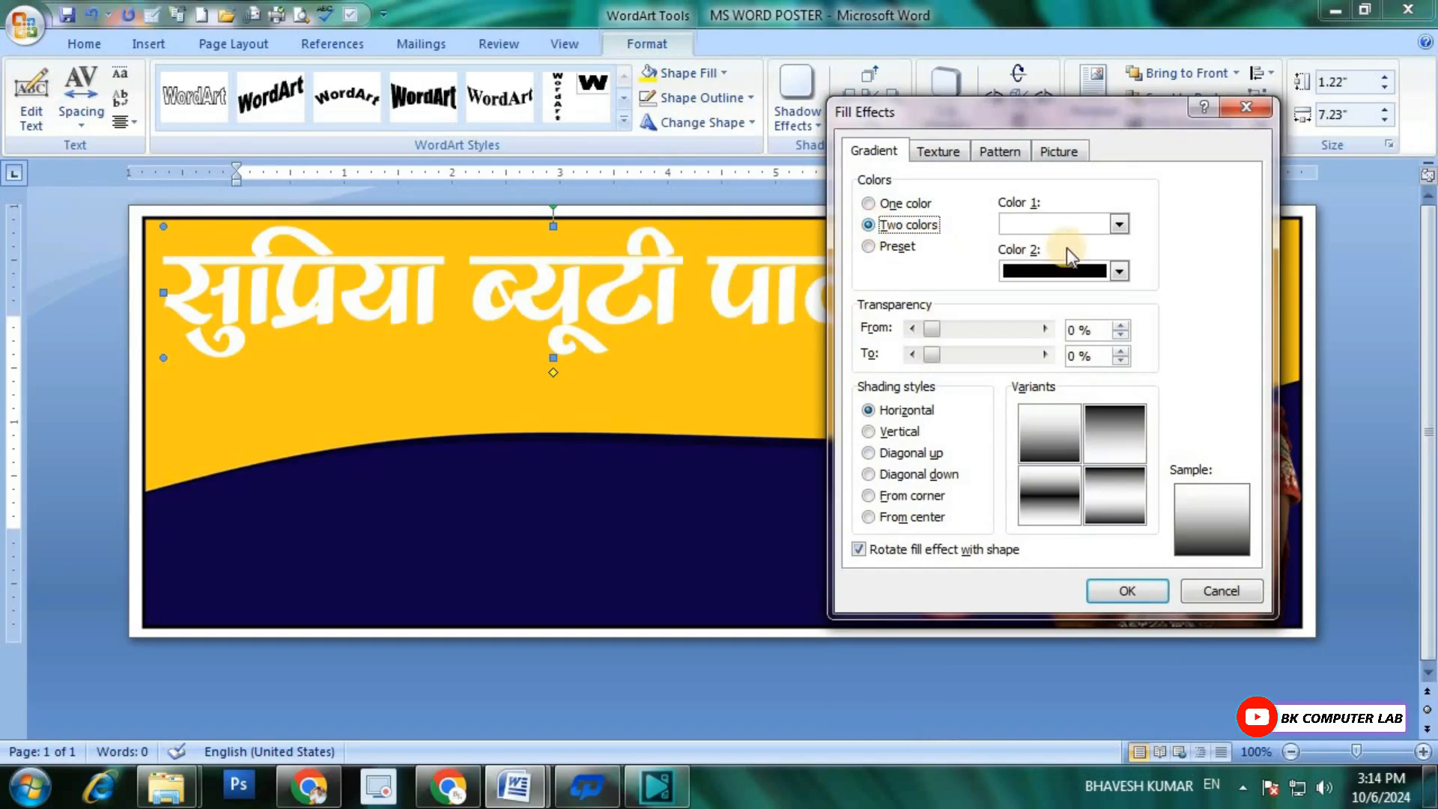
{"action": "left_click", "coordinate": [1118, 226]}
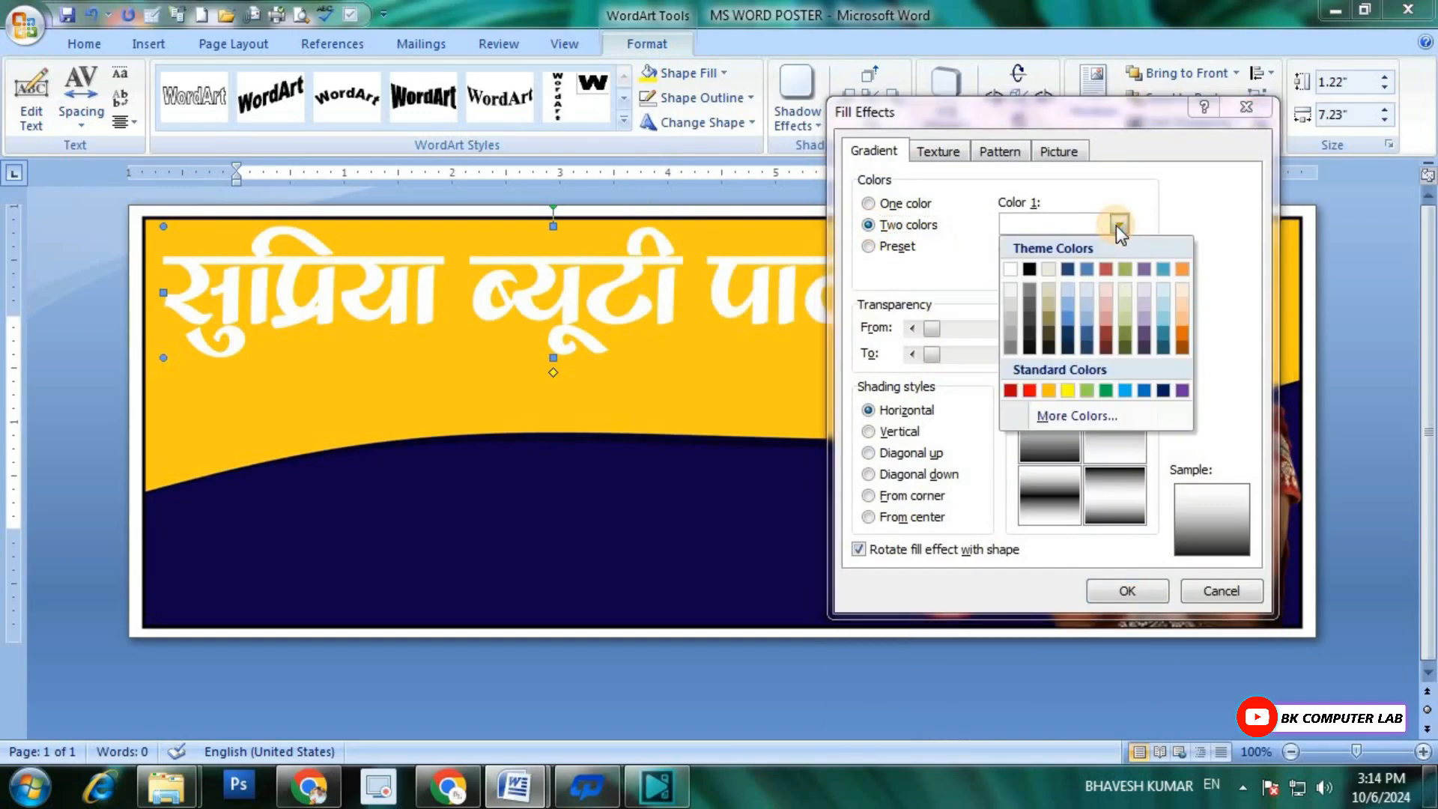
{"action": "left_click", "coordinate": [1030, 394]}
{"action": "left_click", "coordinate": [1118, 265]}
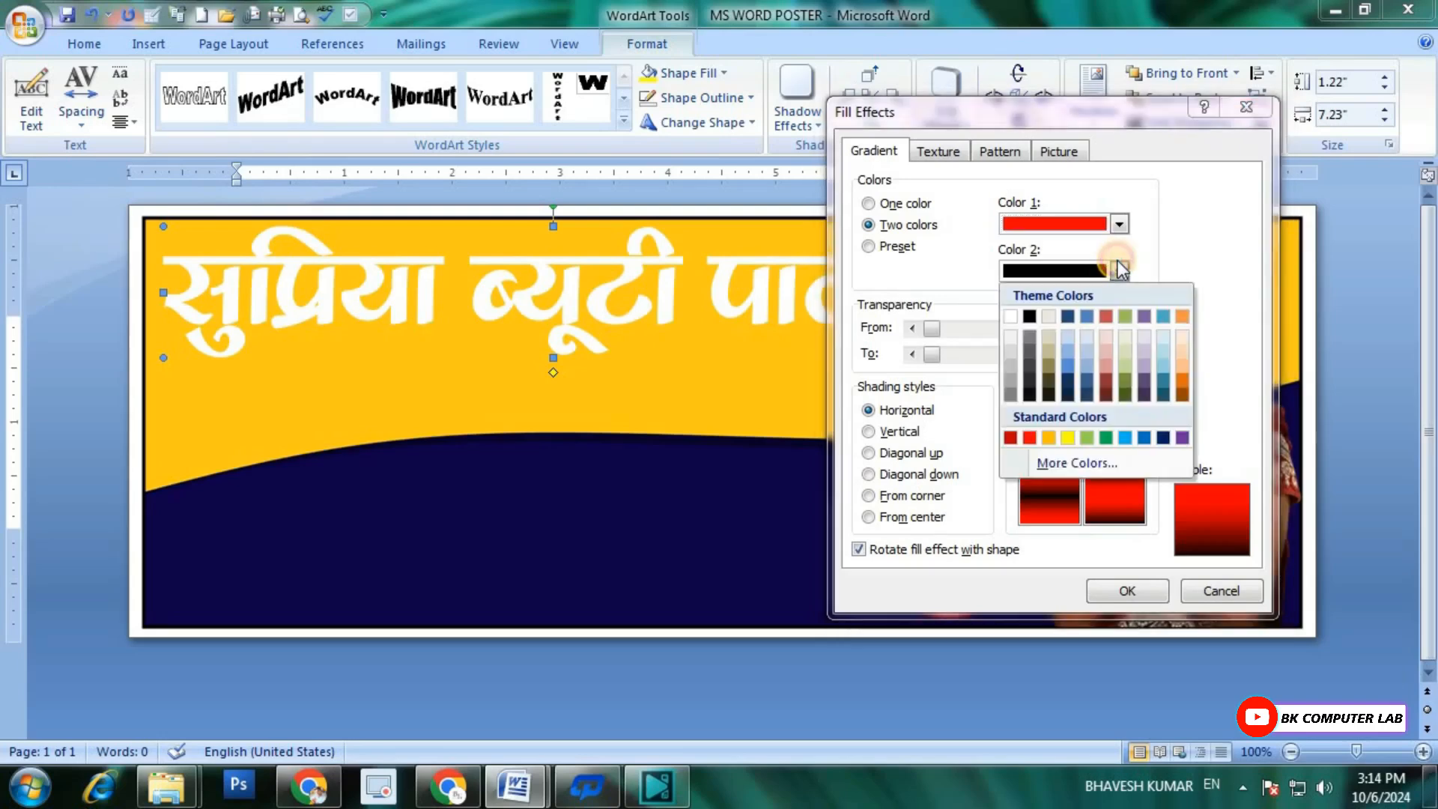
{"action": "left_click", "coordinate": [1011, 438]}
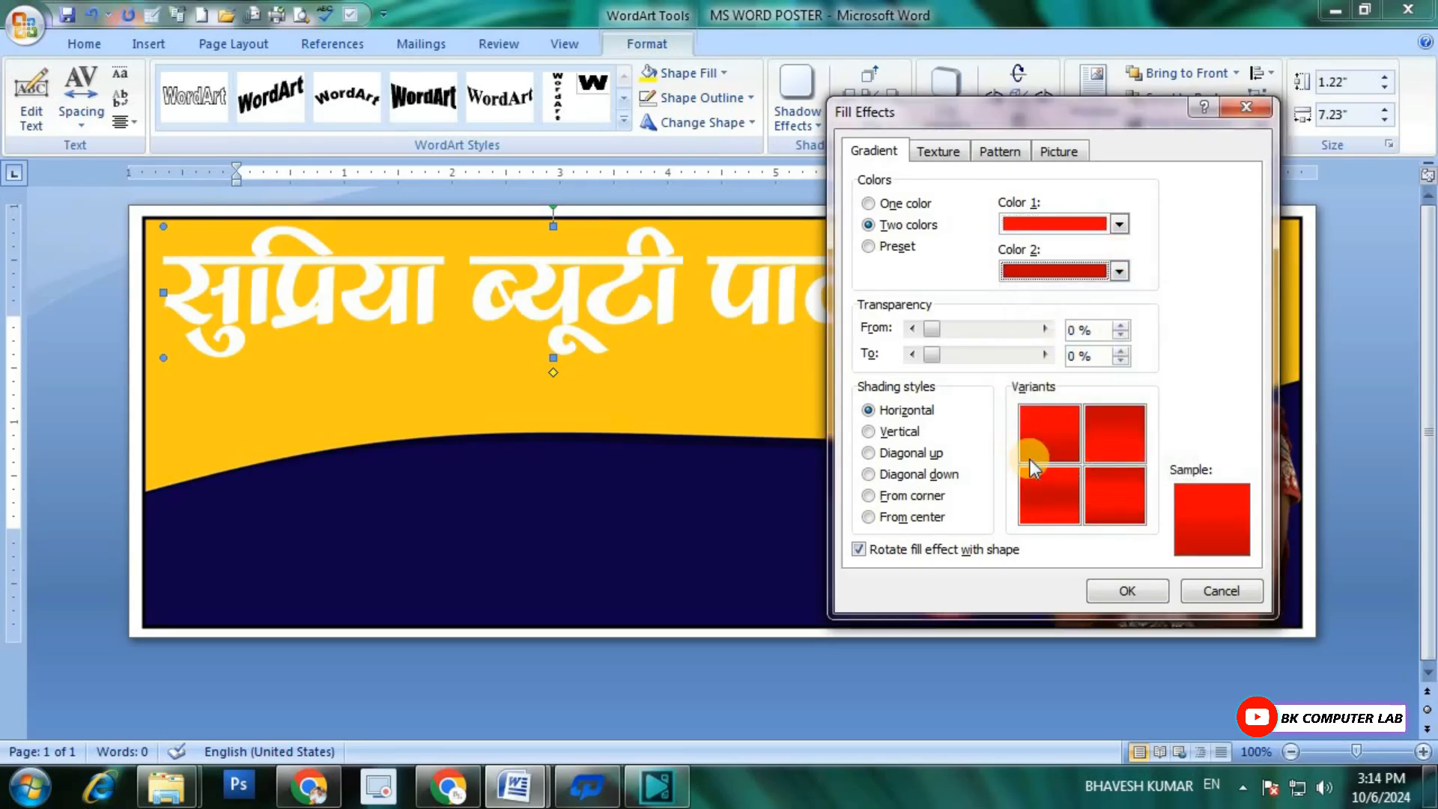
{"action": "left_click", "coordinate": [1056, 441]}
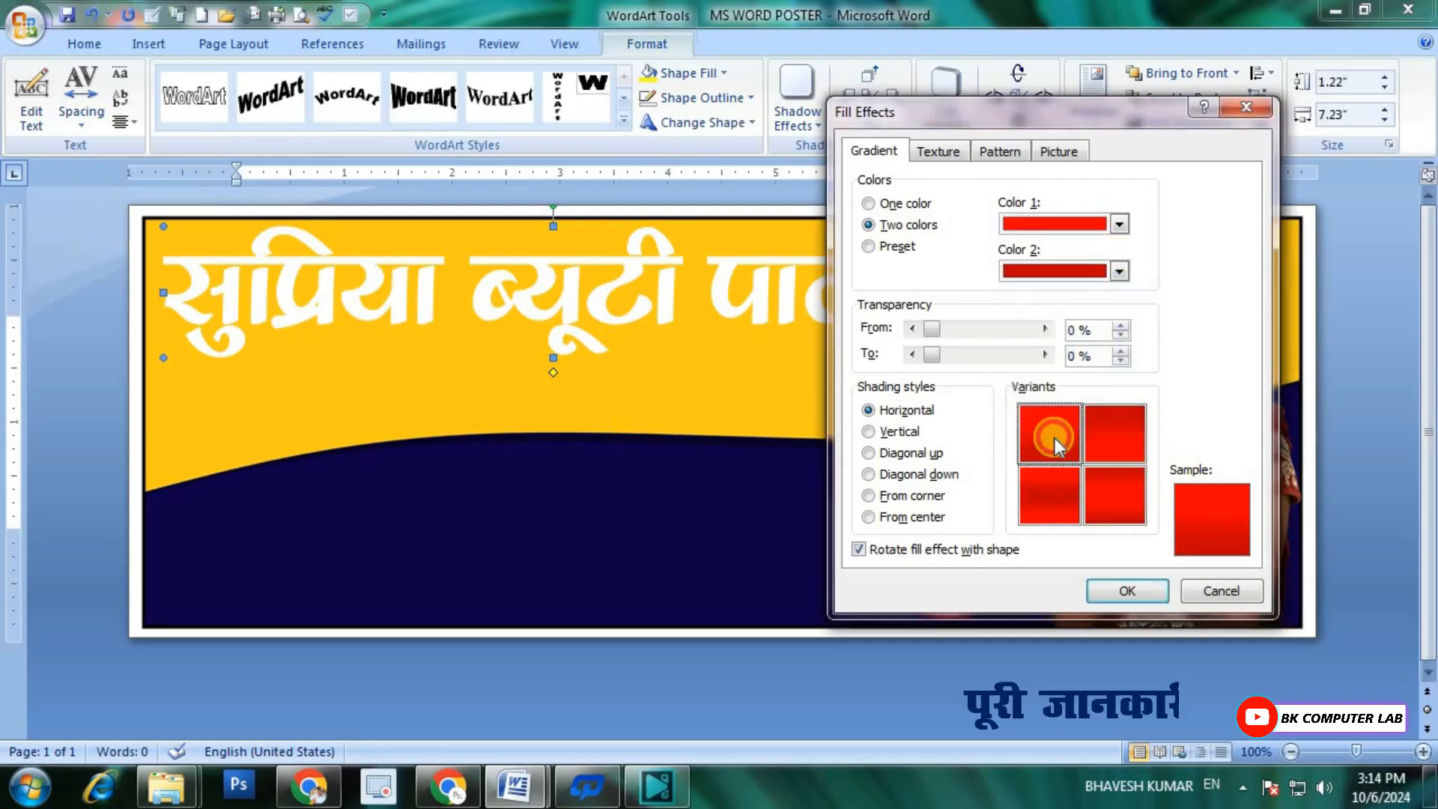
{"action": "left_click", "coordinate": [1124, 589]}
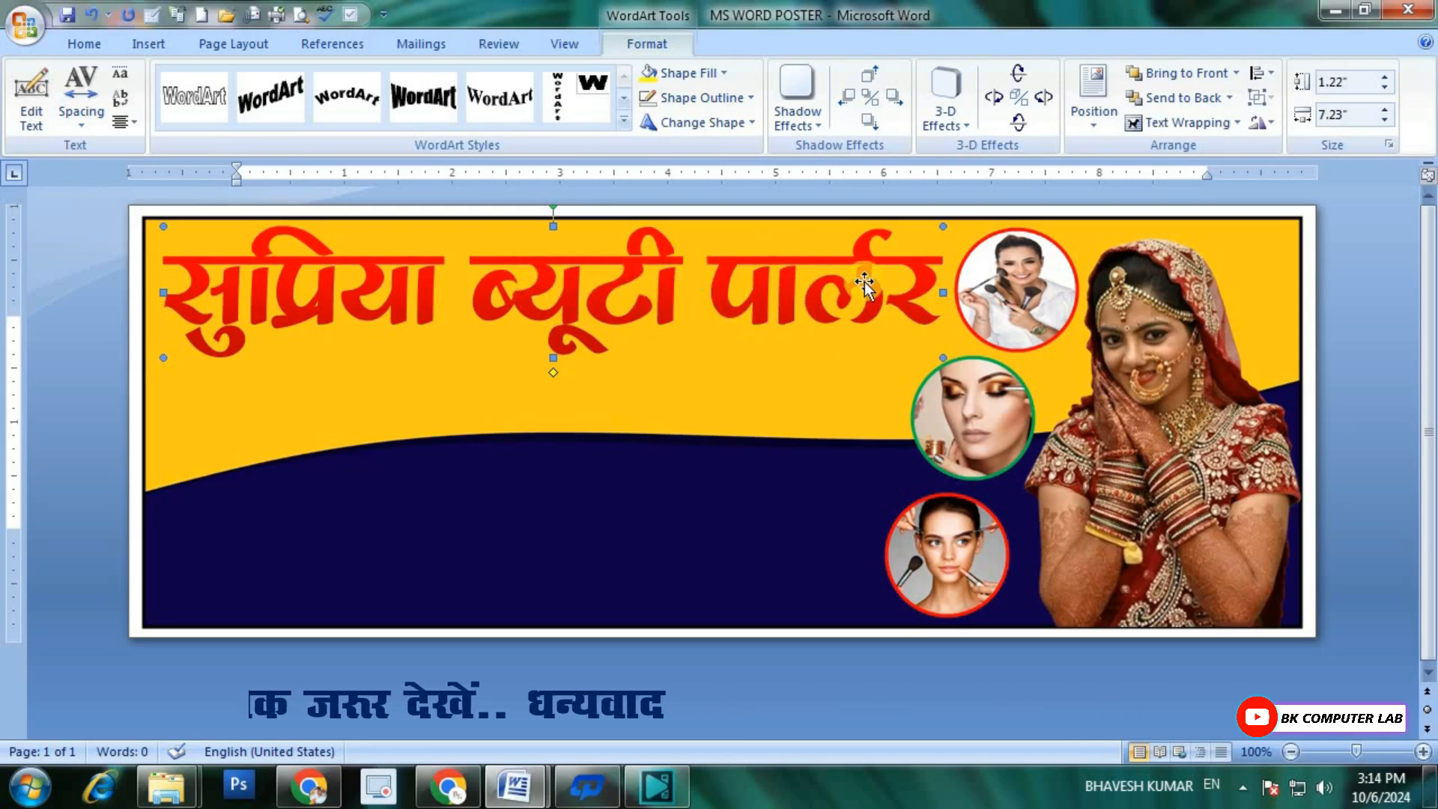
Step: Apply drop shadow Shadow Style 5 to the title and make the shadow color white
{"action": "left_click", "coordinate": [819, 124]}
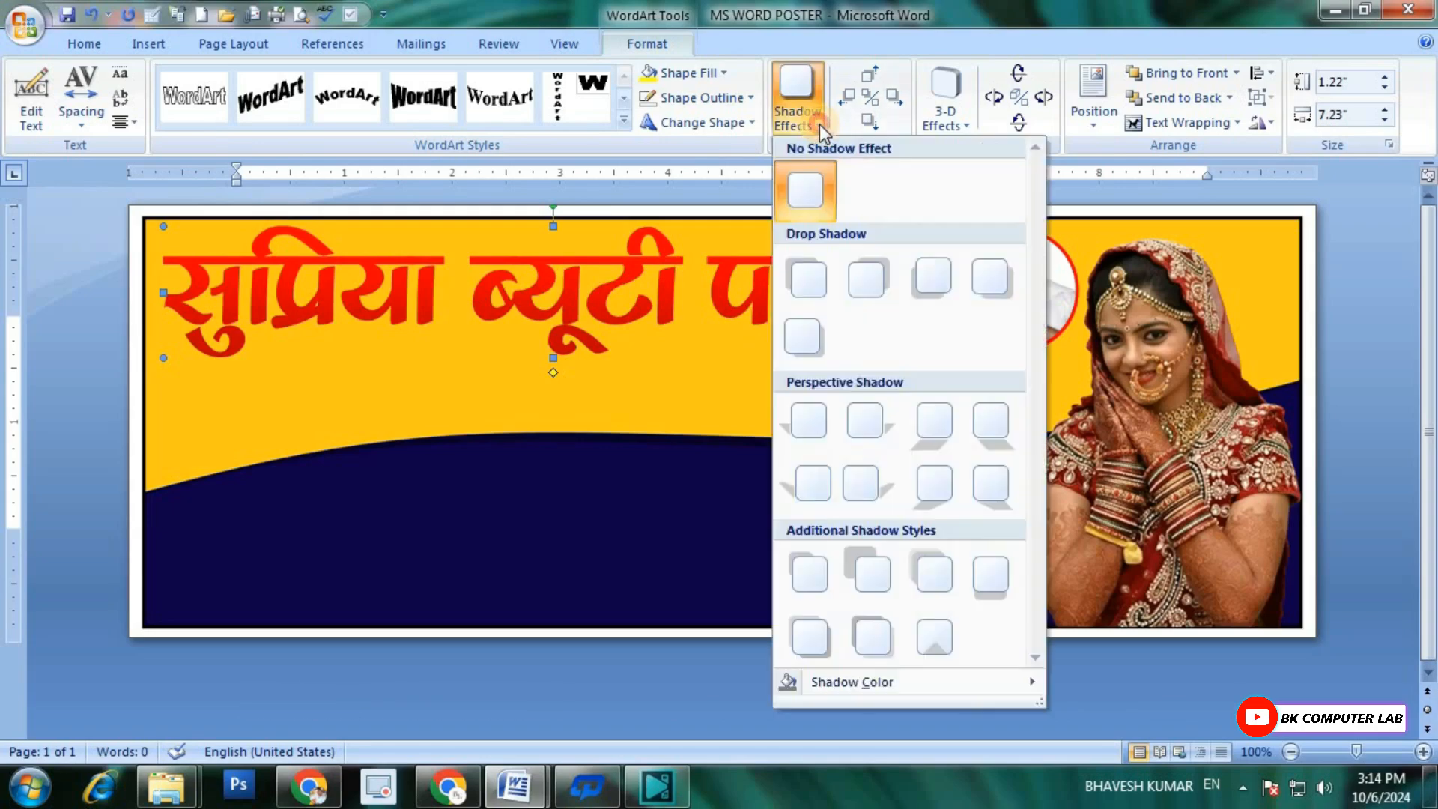
{"action": "left_click", "coordinate": [815, 331]}
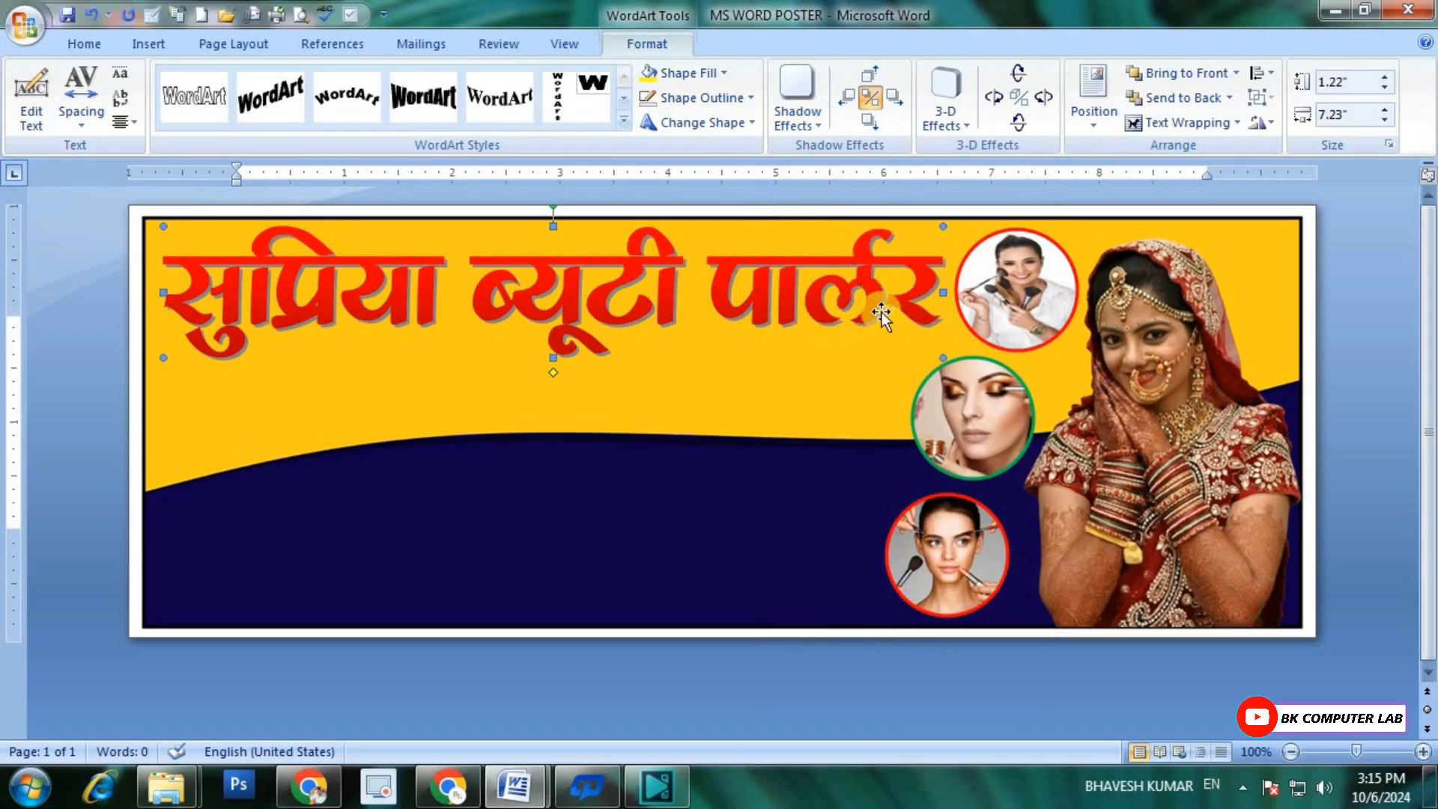
{"action": "left_click", "coordinate": [820, 126]}
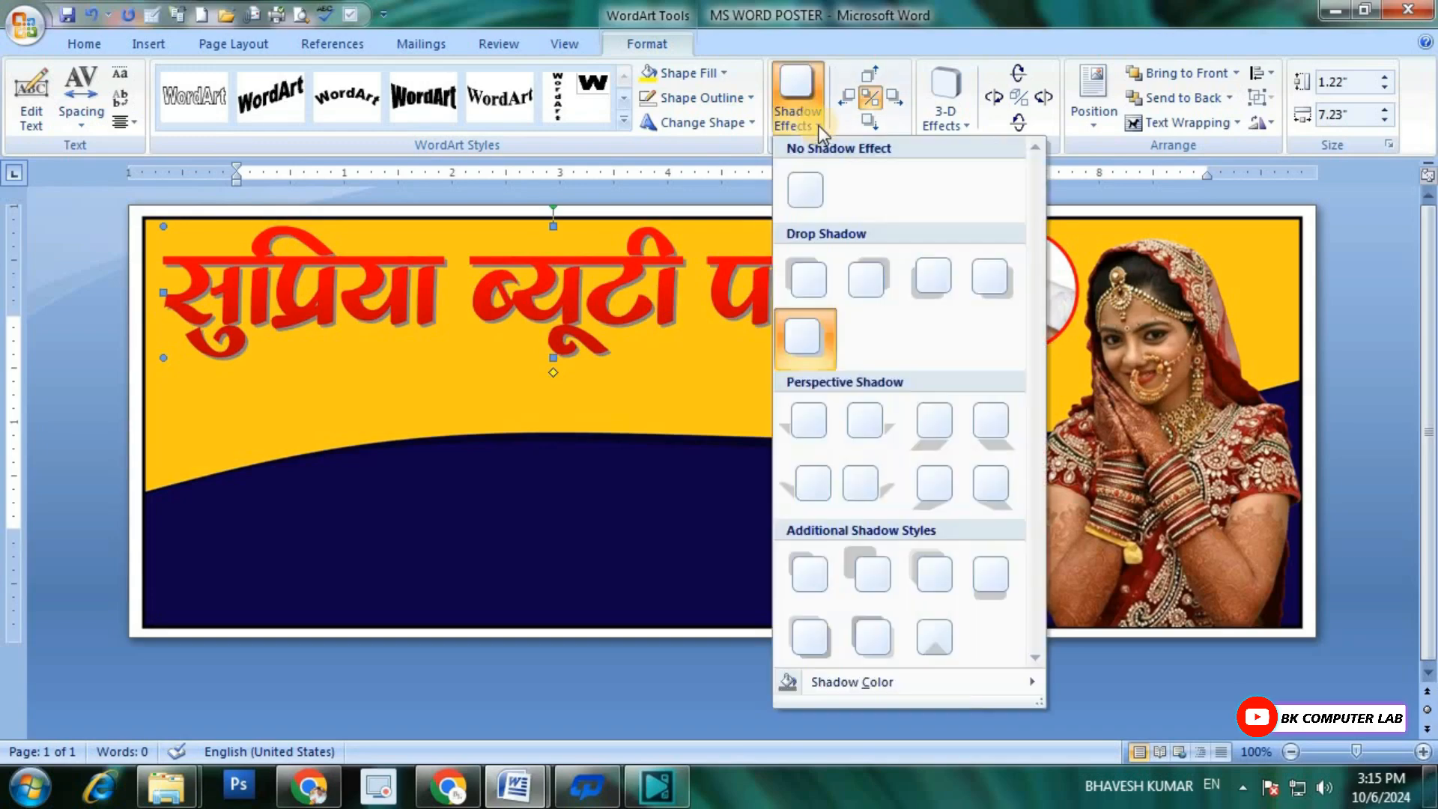
{"action": "mouse_move", "coordinate": [854, 681]}
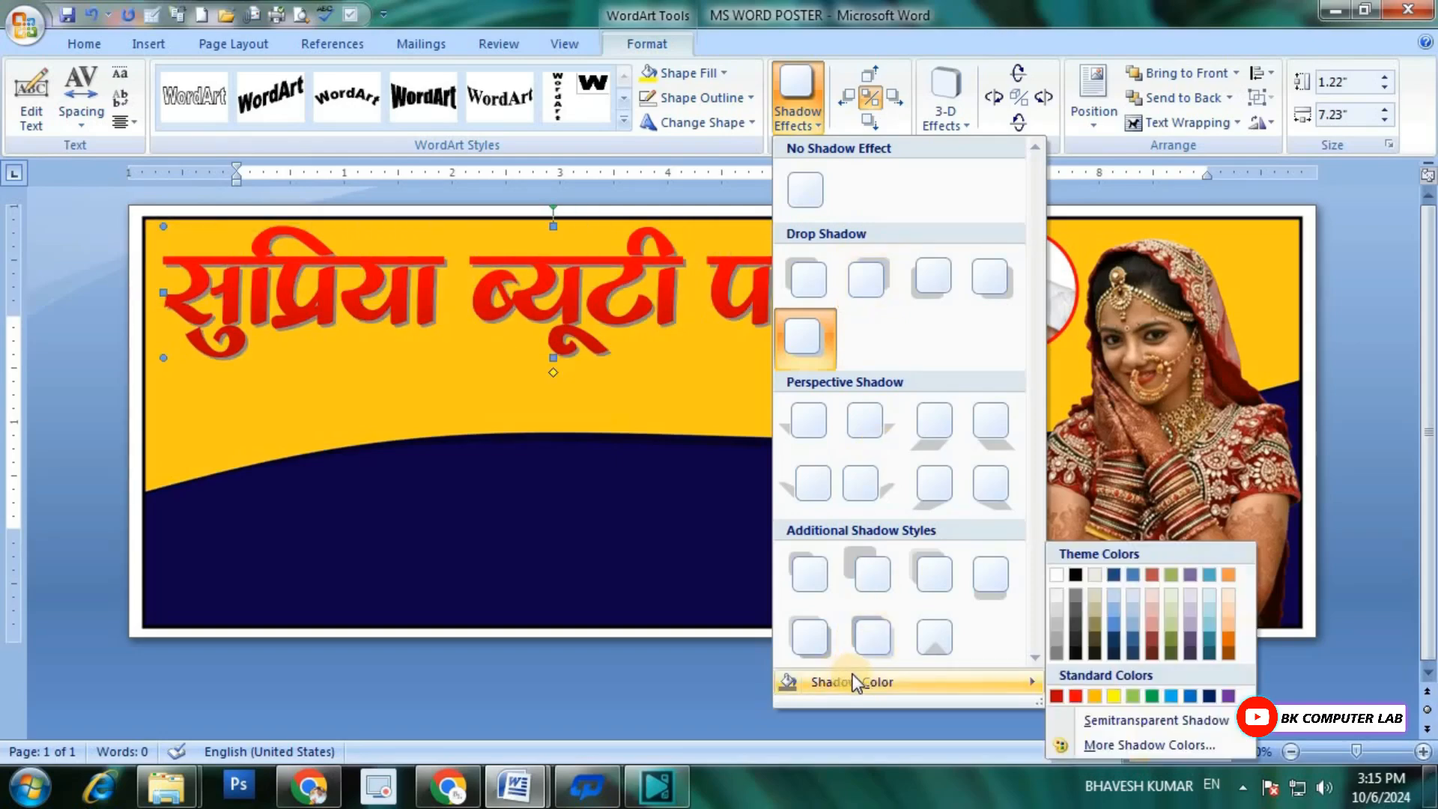
{"action": "left_click", "coordinate": [1059, 574]}
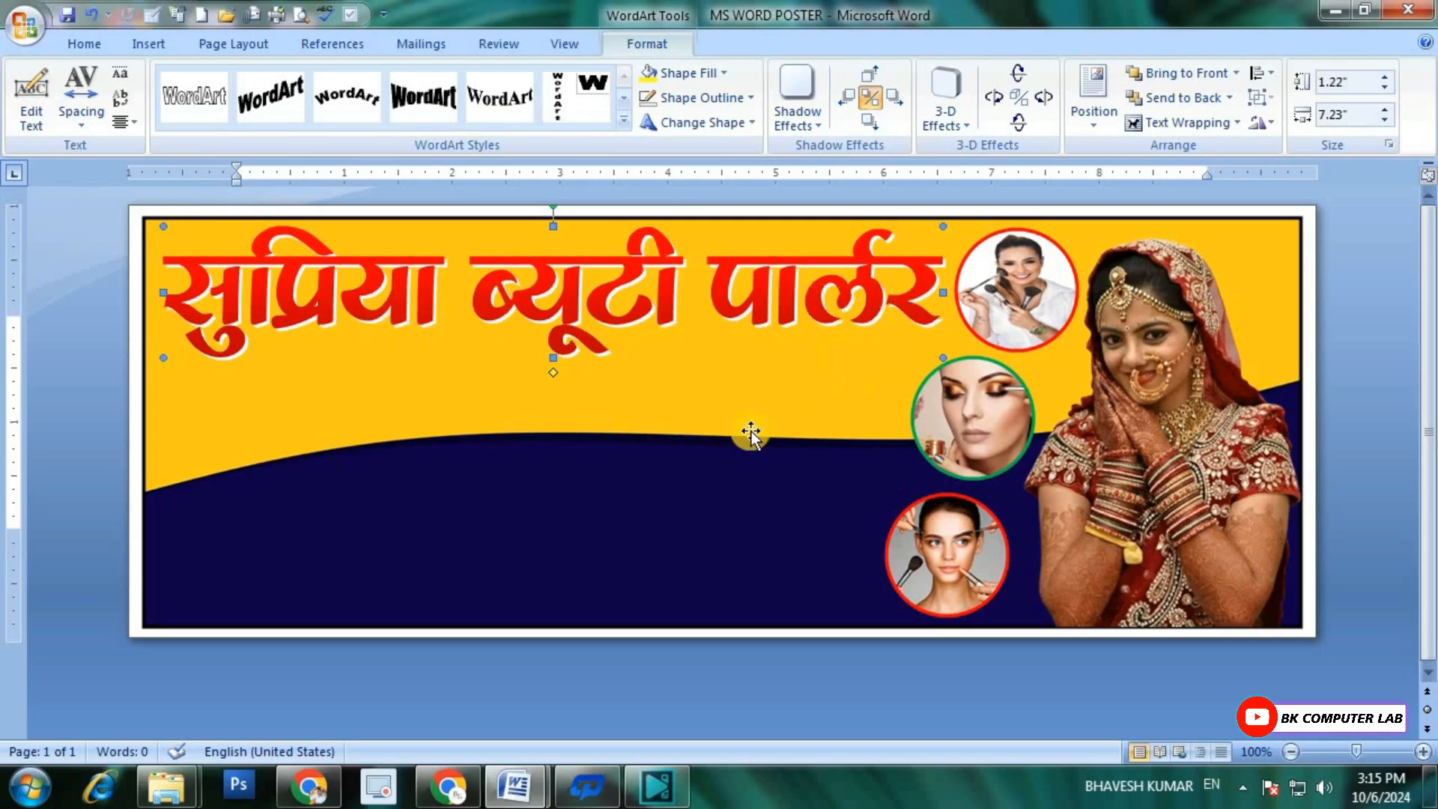
Step: Draw a rounded rectangle about 6.18 by 0.48 inches below the title, left of the green-outlined circle
{"action": "left_click", "coordinate": [147, 45]}
{"action": "left_click", "coordinate": [341, 120]}
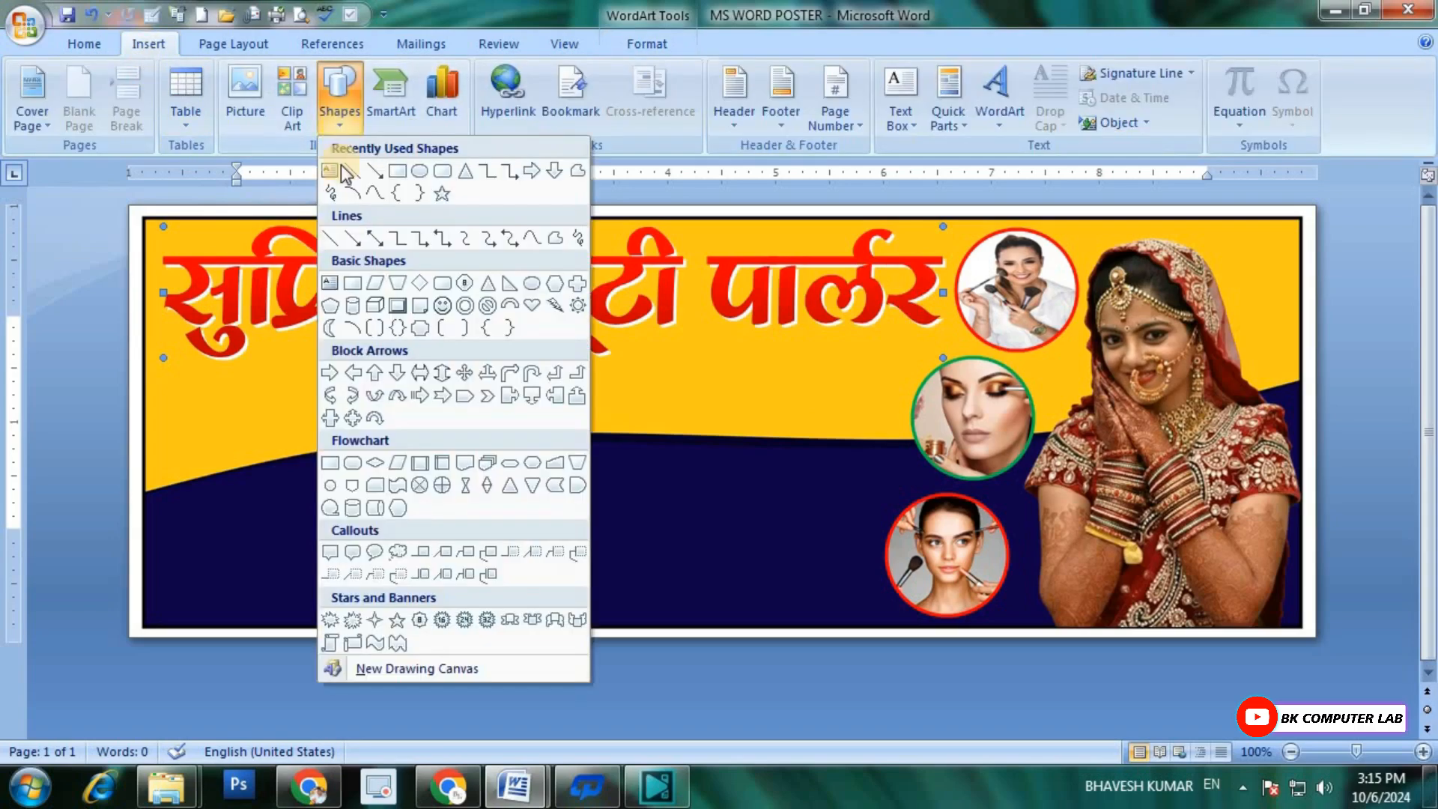
{"action": "left_click", "coordinate": [442, 174]}
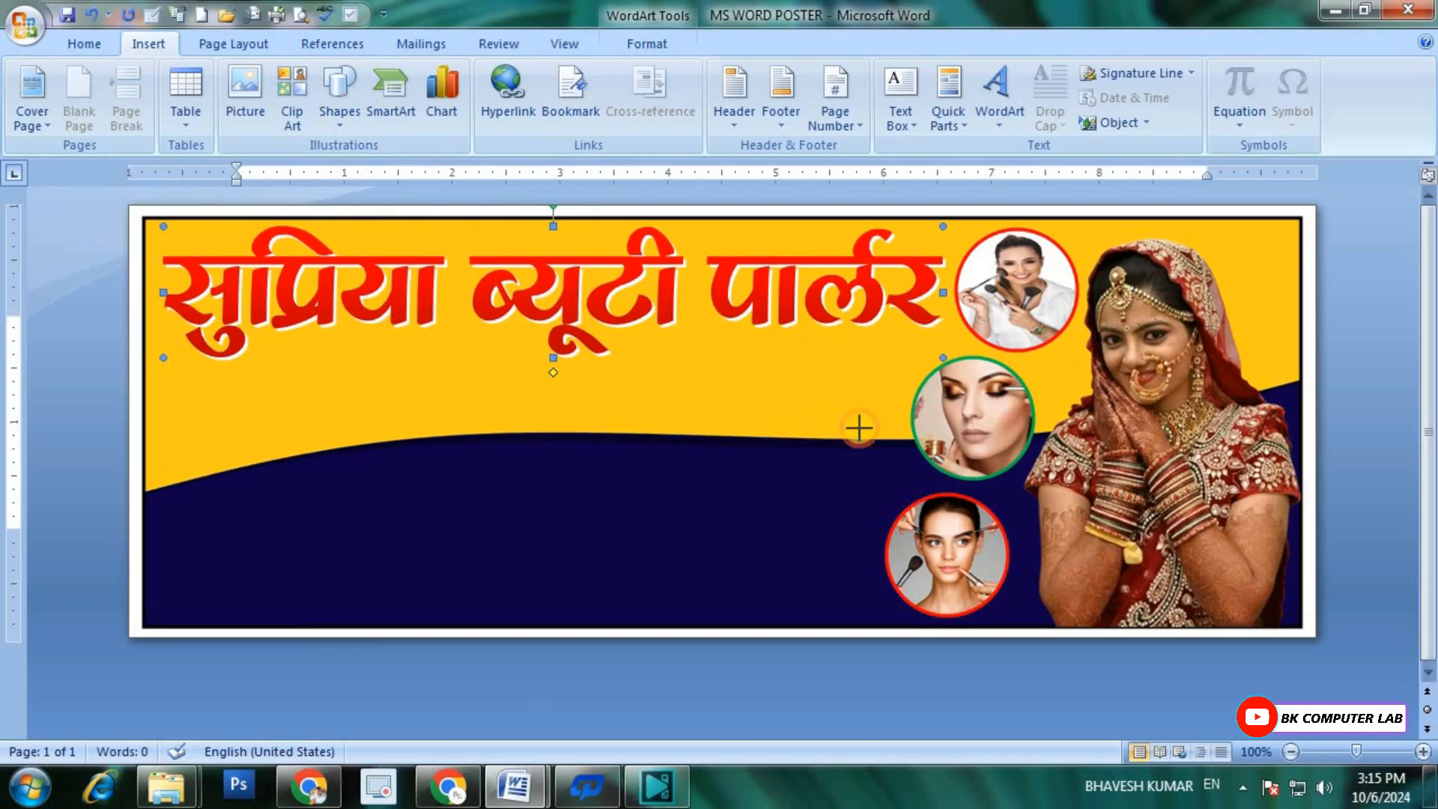
{"action": "mouse_move", "coordinate": [859, 428]}
{"action": "left_mouse_down"}
{"action": "mouse_move", "coordinate": [896, 430]}
{"action": "mouse_move", "coordinate": [887, 438]}
{"action": "left_mouse_up"}
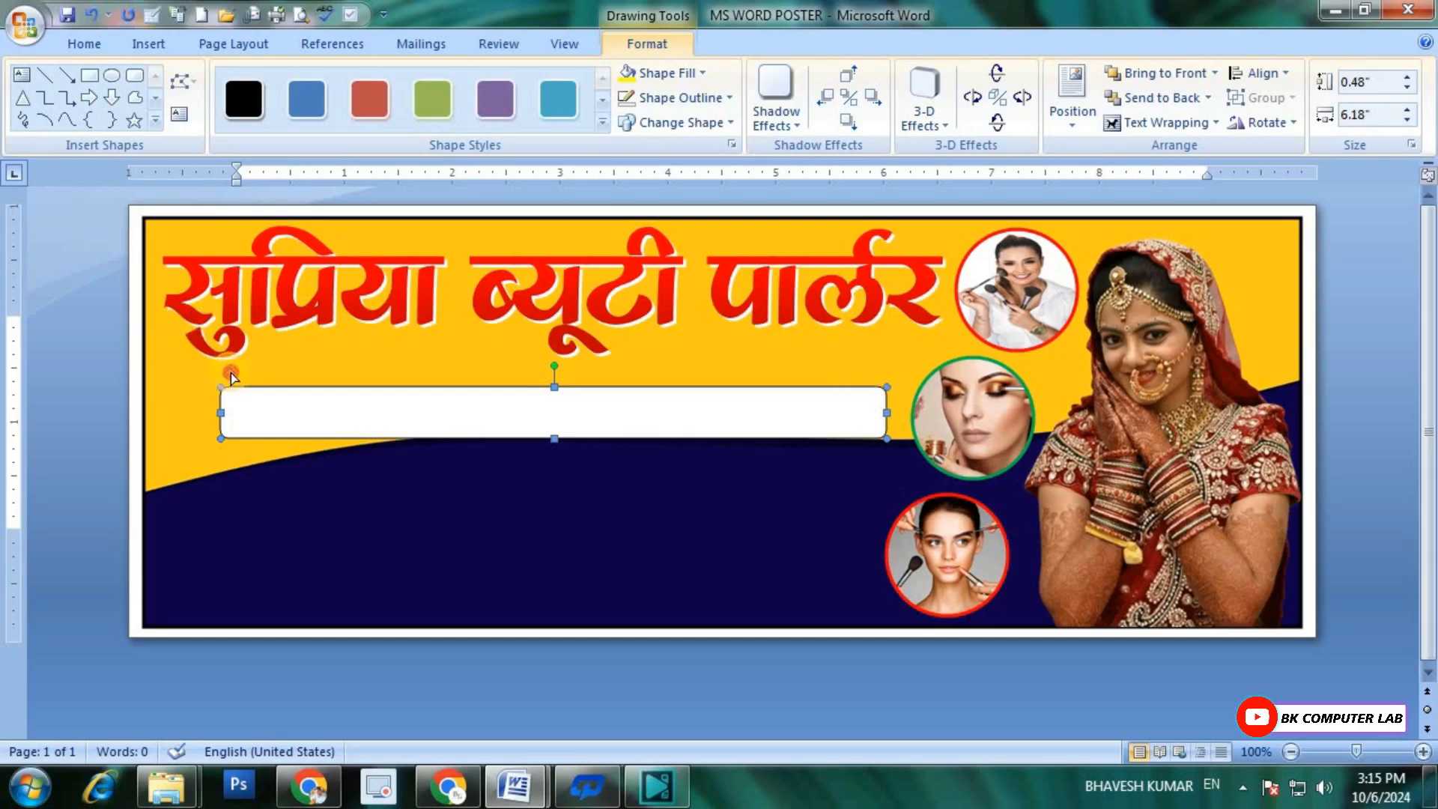
Step: Fully round the ends of the rounded rectangle below the title and nudge it slightly left
{"action": "left_click_drag", "start_coordinate": [285, 385], "coordinate": [287, 386]}
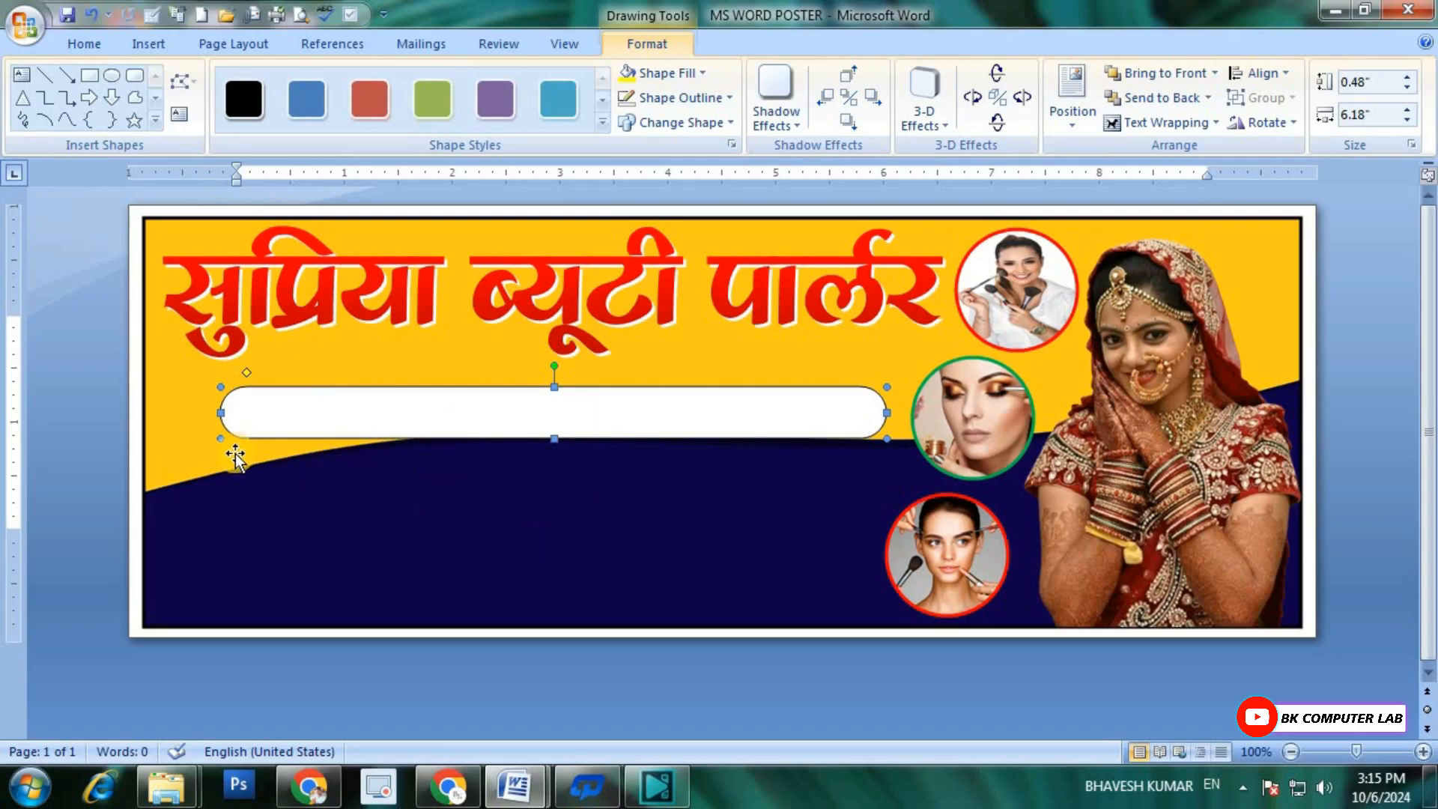
{"action": "left_click", "coordinate": [305, 462]}
{"action": "left_click", "coordinate": [333, 420]}
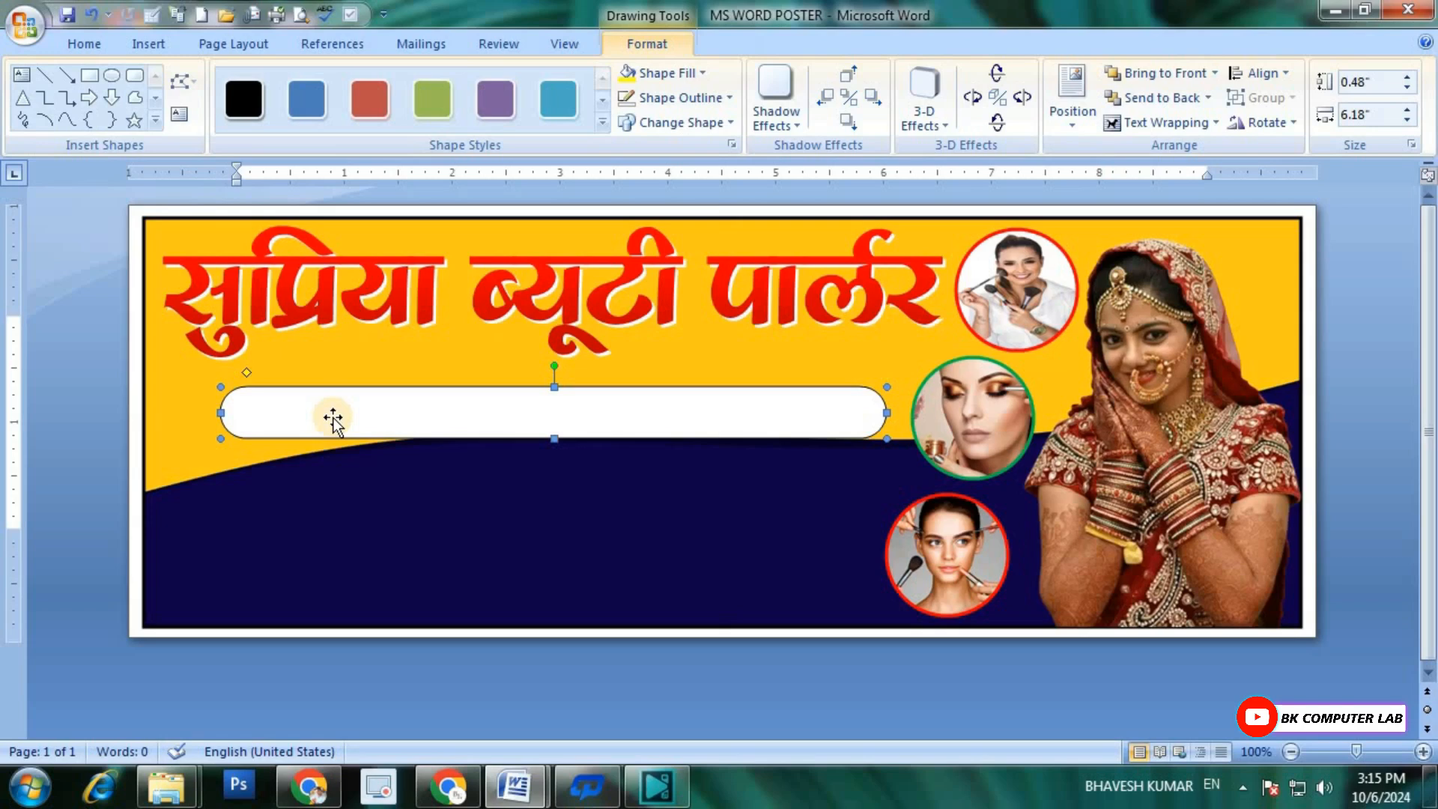
{"action": "key", "text": "ctrl+z"}
{"action": "key", "text": "ctrl+Left"}
{"action": "key", "text": "ctrl+Left"}
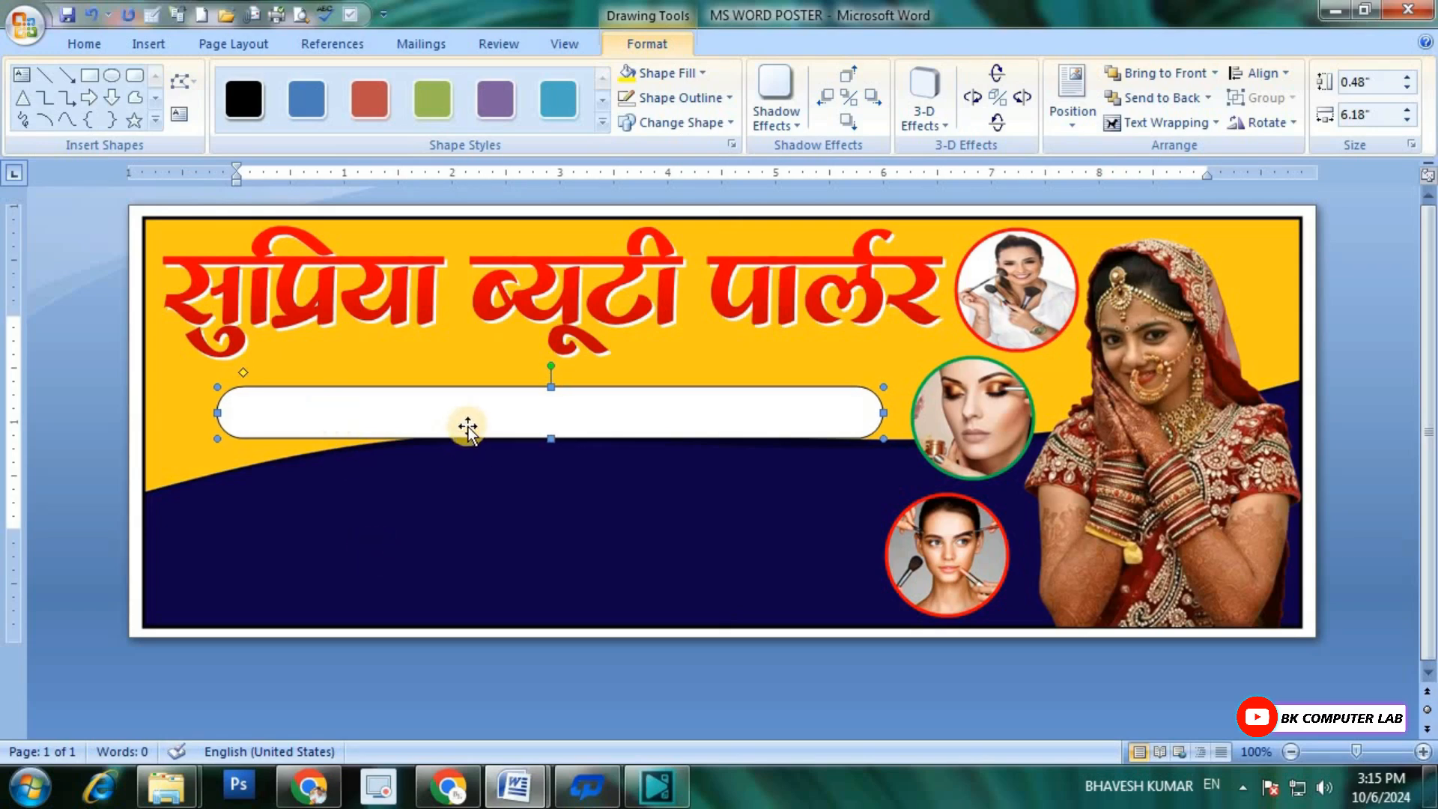
Step: Fill the rounded bar with standard Dark Blue and give it a 2¼ pt white outline
{"action": "left_click", "coordinate": [701, 73]}
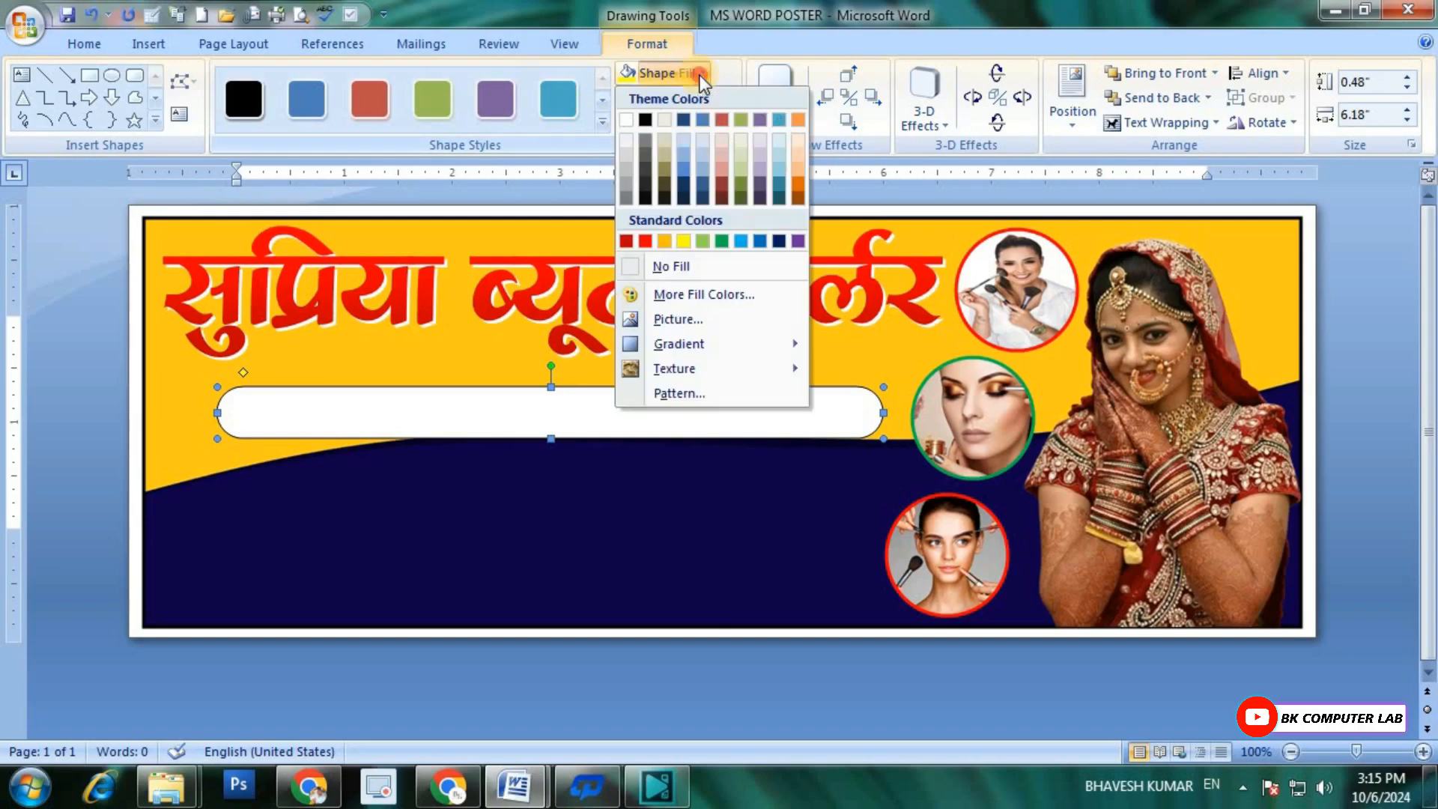
{"action": "left_click", "coordinate": [779, 241]}
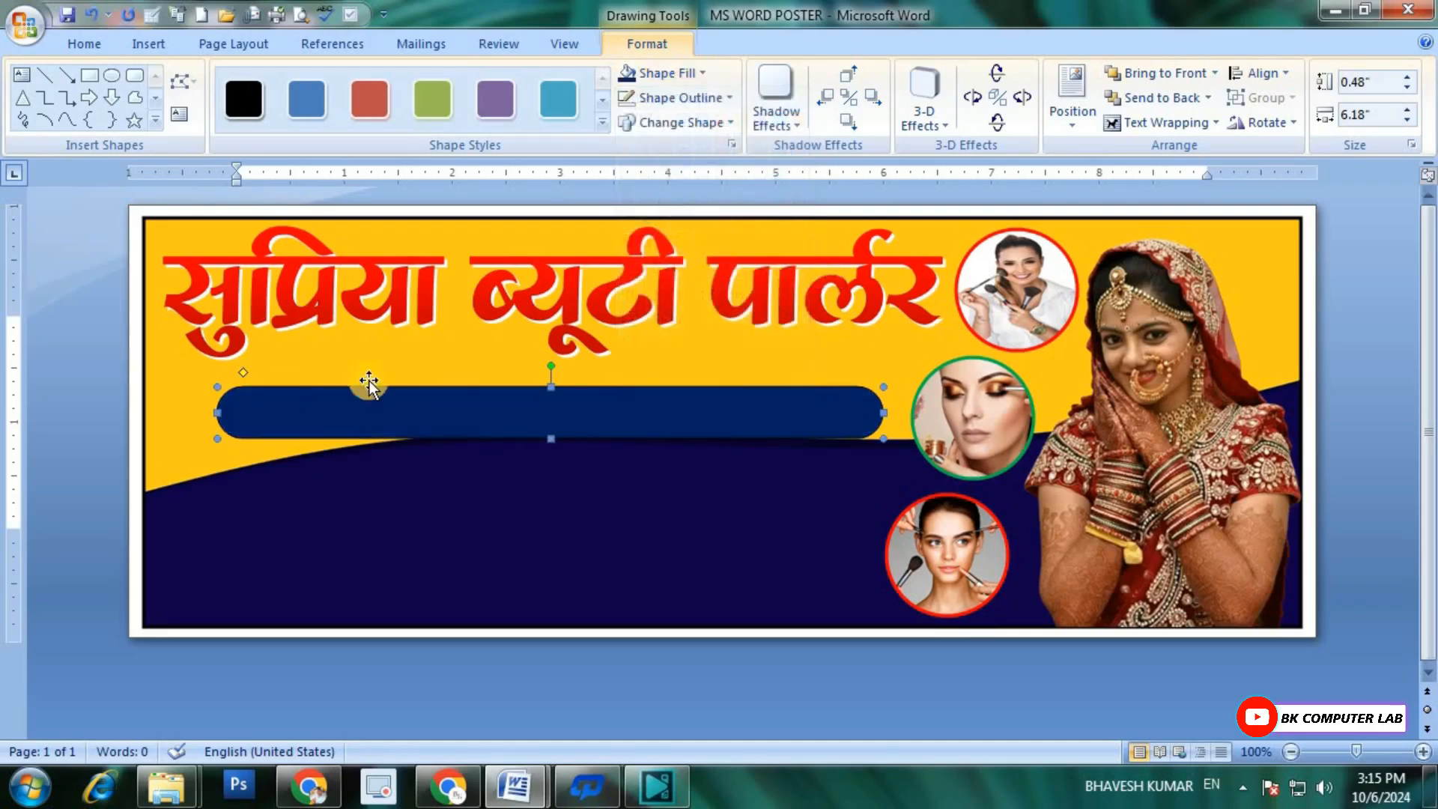
{"action": "left_click", "coordinate": [728, 98]}
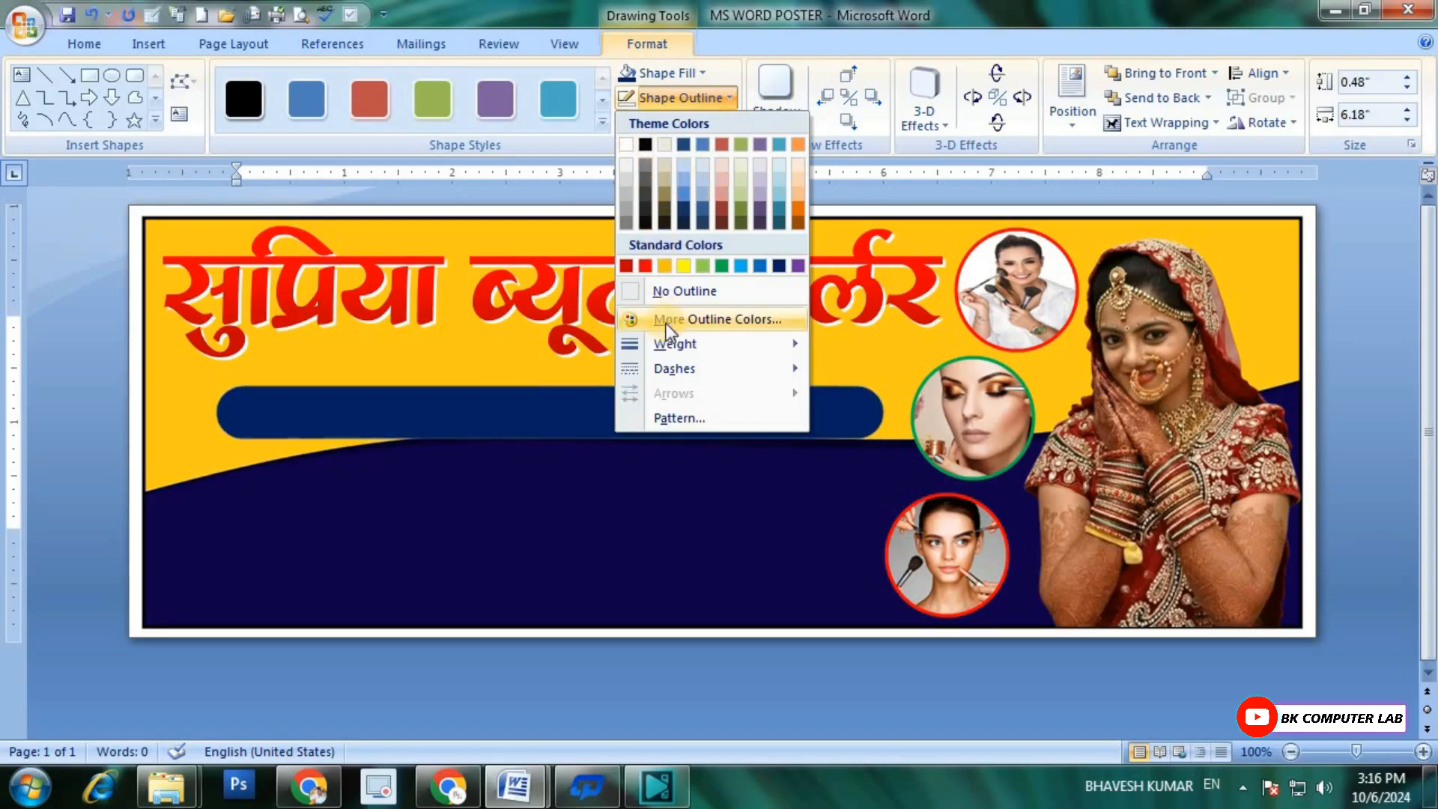
{"action": "mouse_move", "coordinate": [666, 347]}
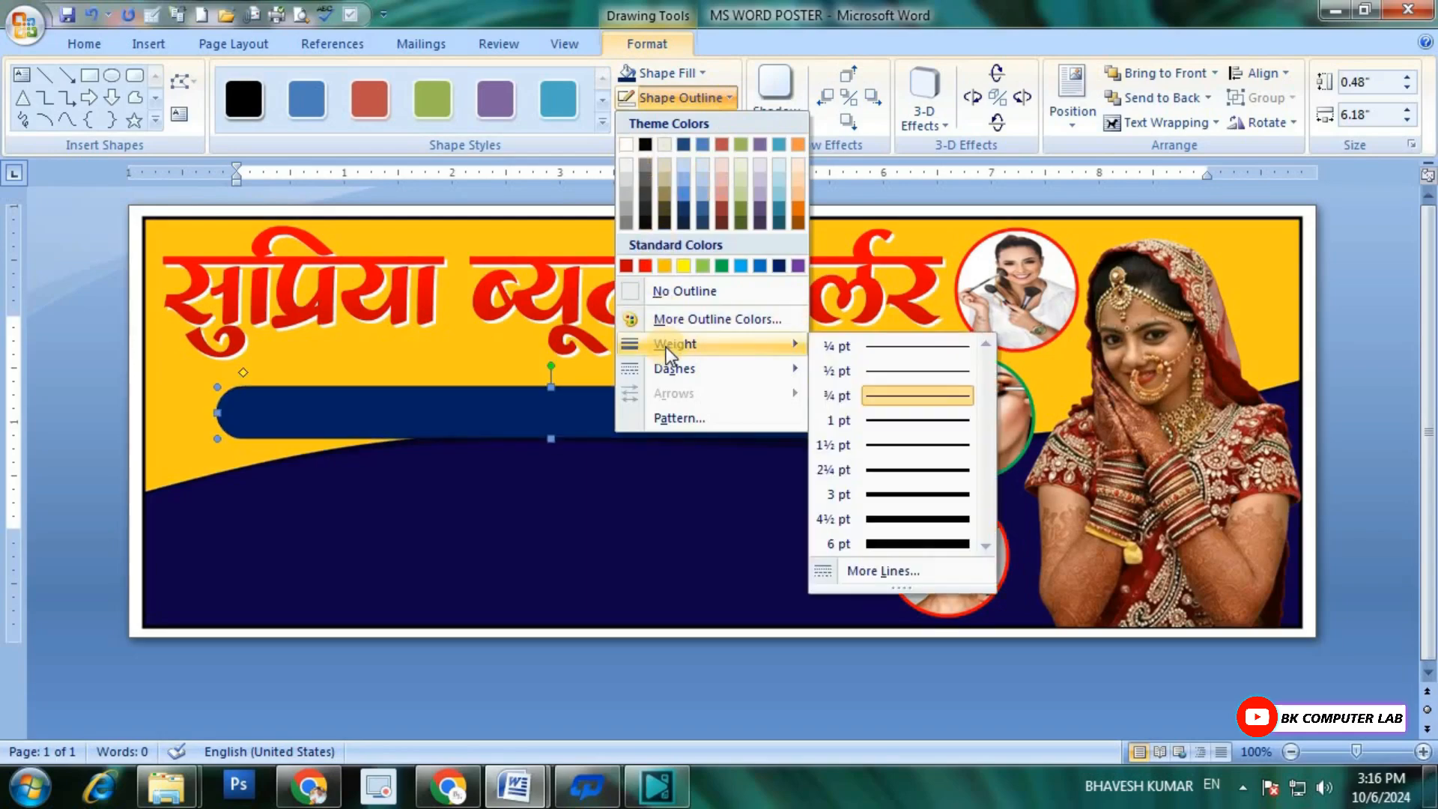
{"action": "left_click", "coordinate": [875, 467]}
{"action": "left_click", "coordinate": [711, 95]}
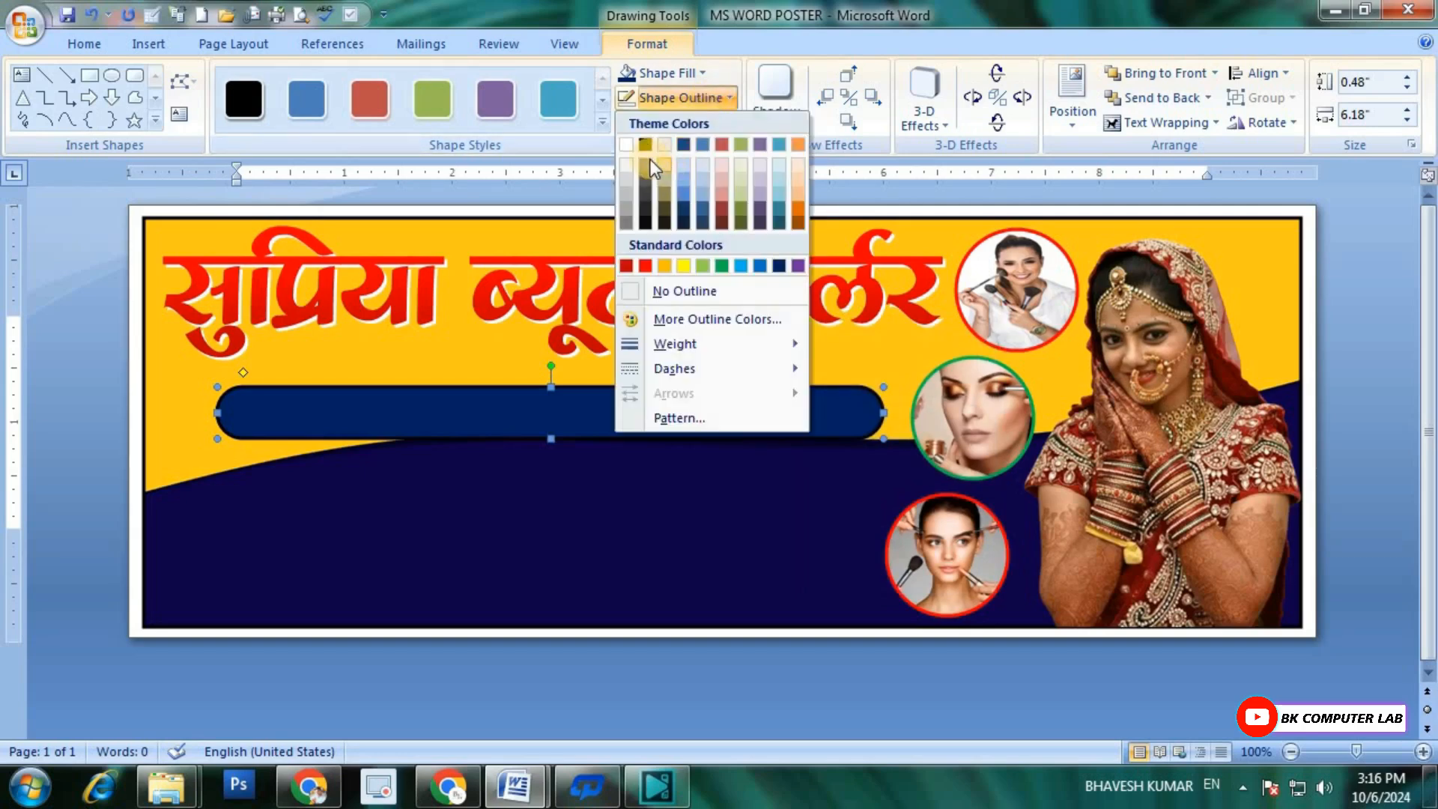
{"action": "left_click", "coordinate": [626, 146]}
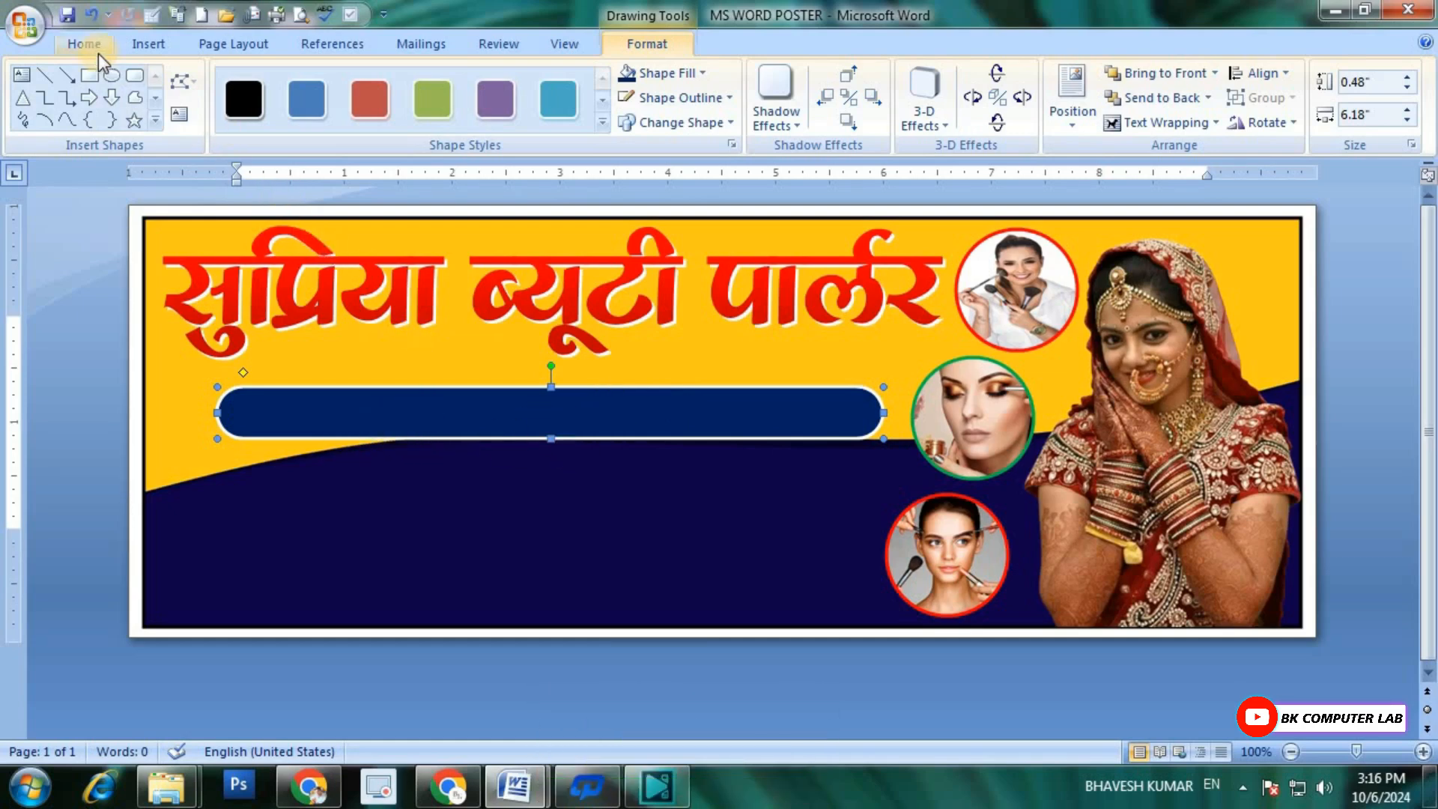
Step: Start a new WordArt in the first gallery style and set its font to RAJ 01
{"action": "left_click", "coordinate": [141, 47]}
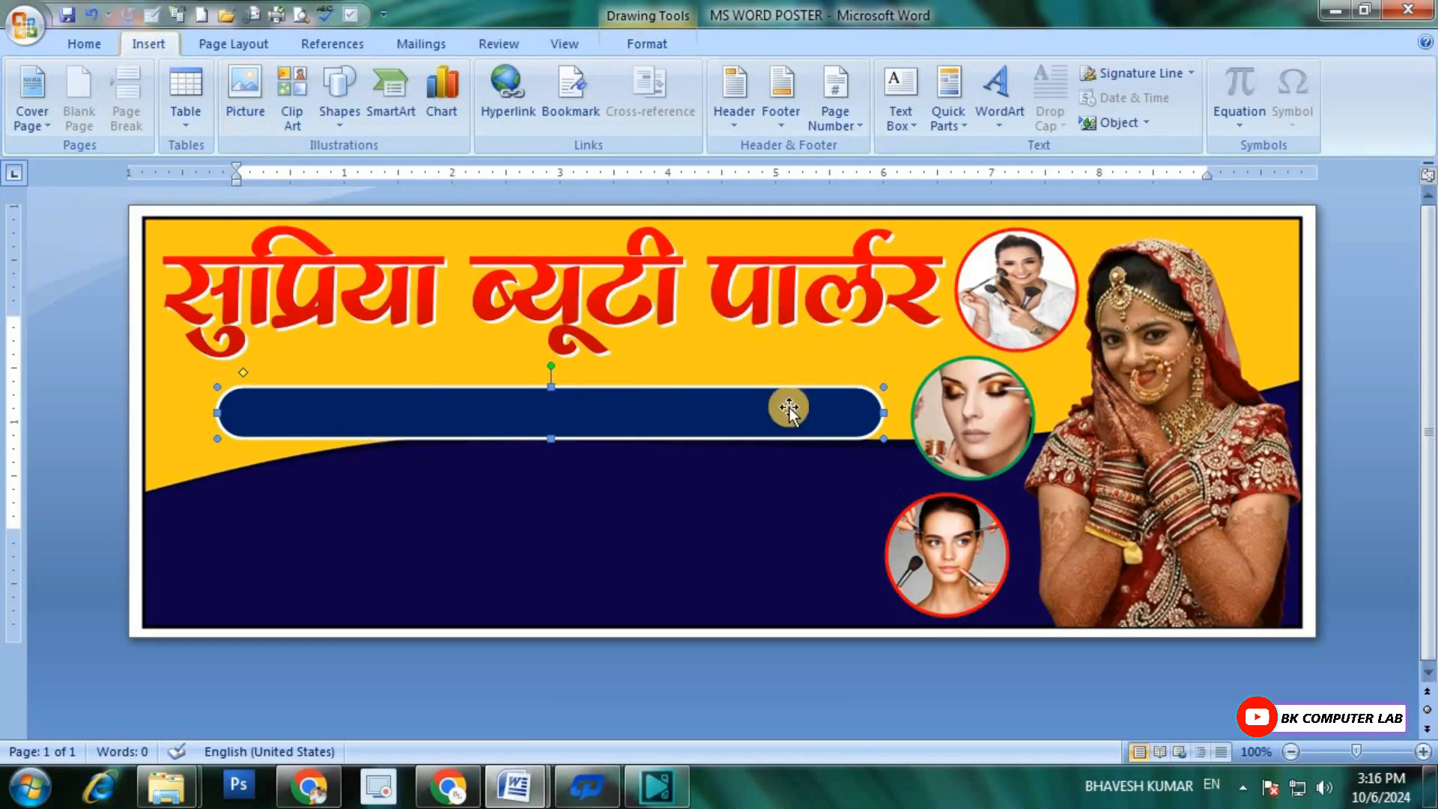
{"action": "left_click", "coordinate": [1008, 120]}
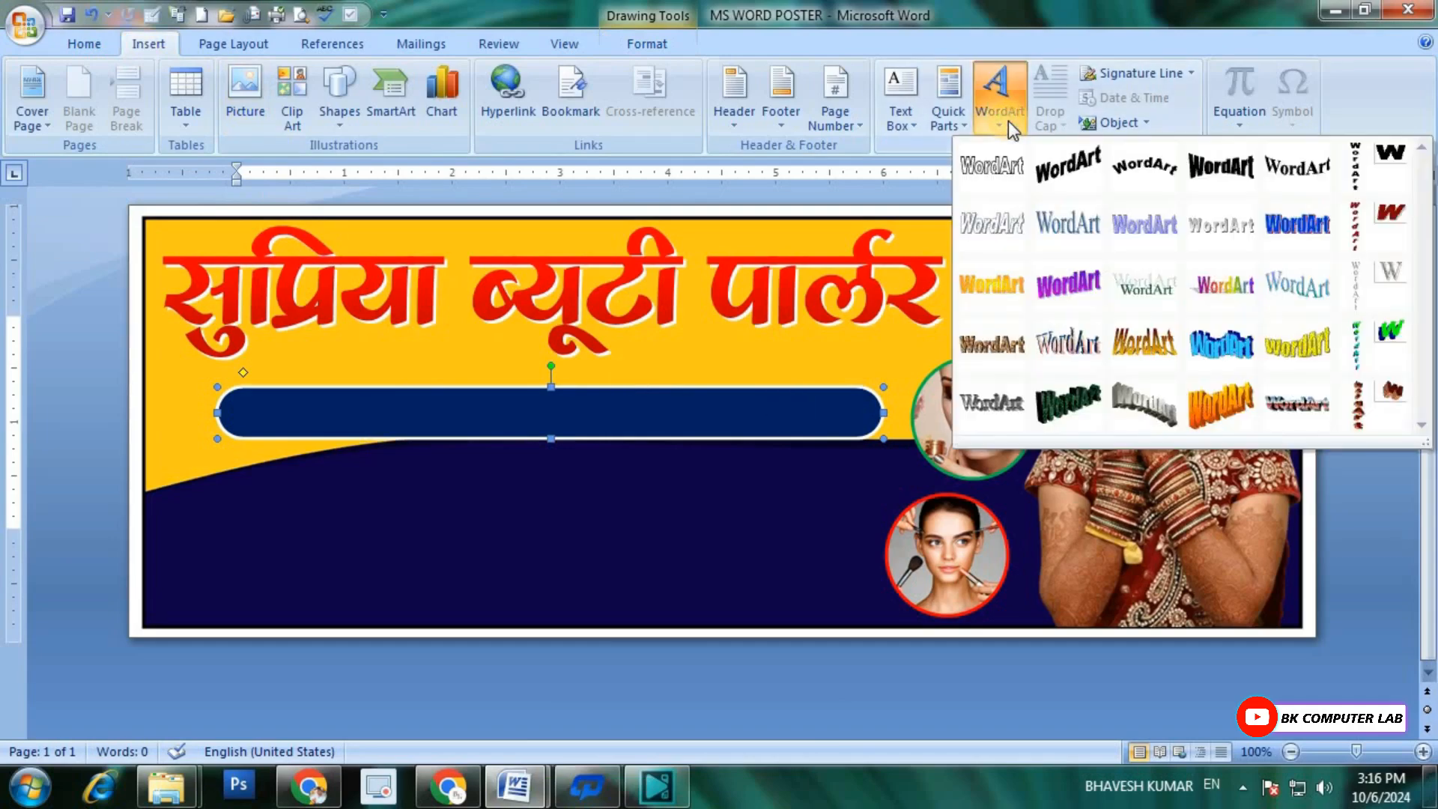
{"action": "left_click", "coordinate": [1000, 176]}
{"action": "left_click", "coordinate": [1006, 272]}
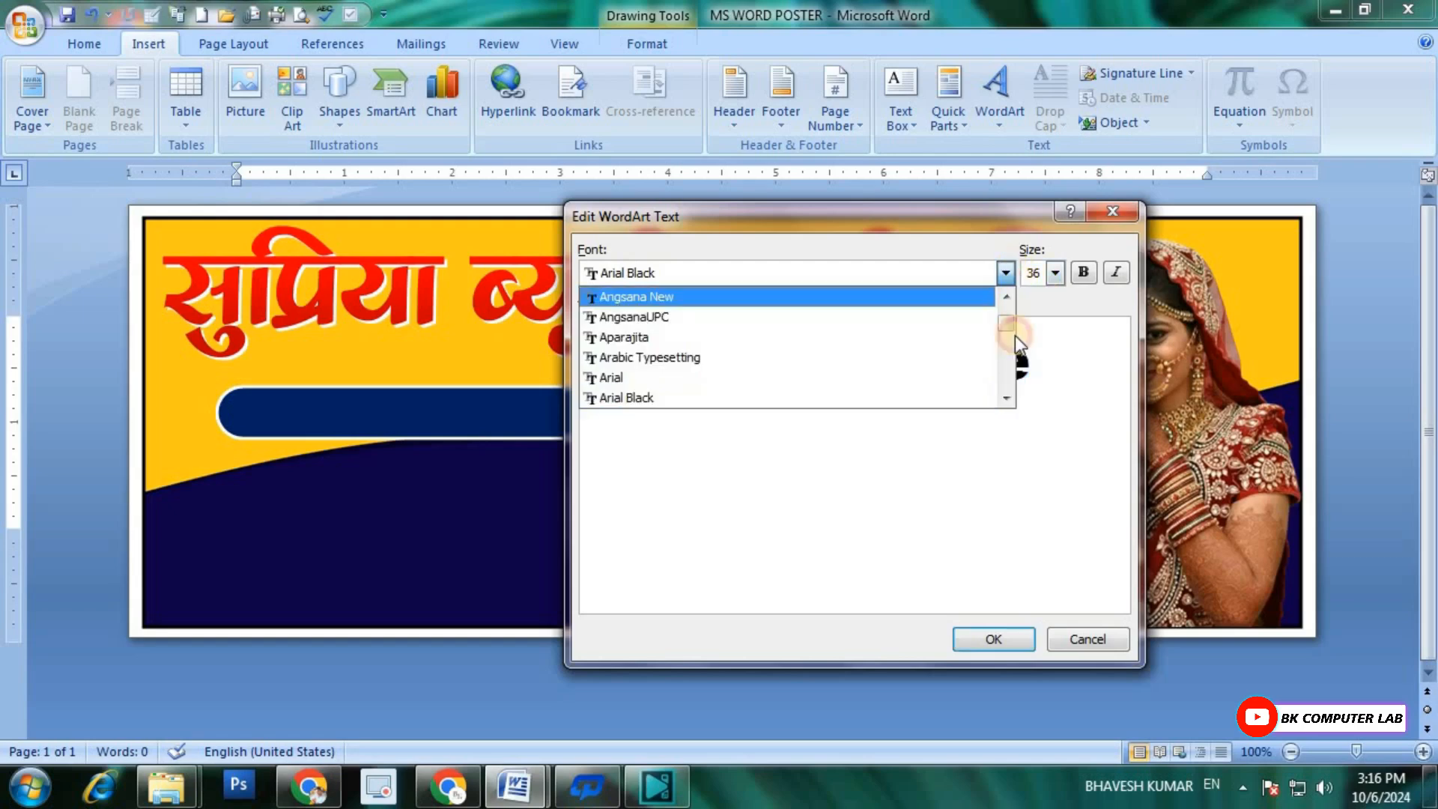
{"action": "left_click_drag", "start_coordinate": [1010, 320], "coordinate": [1011, 367]}
{"action": "scroll", "coordinate": [819, 349], "scroll_direction": "up", "scroll_amount": 3}
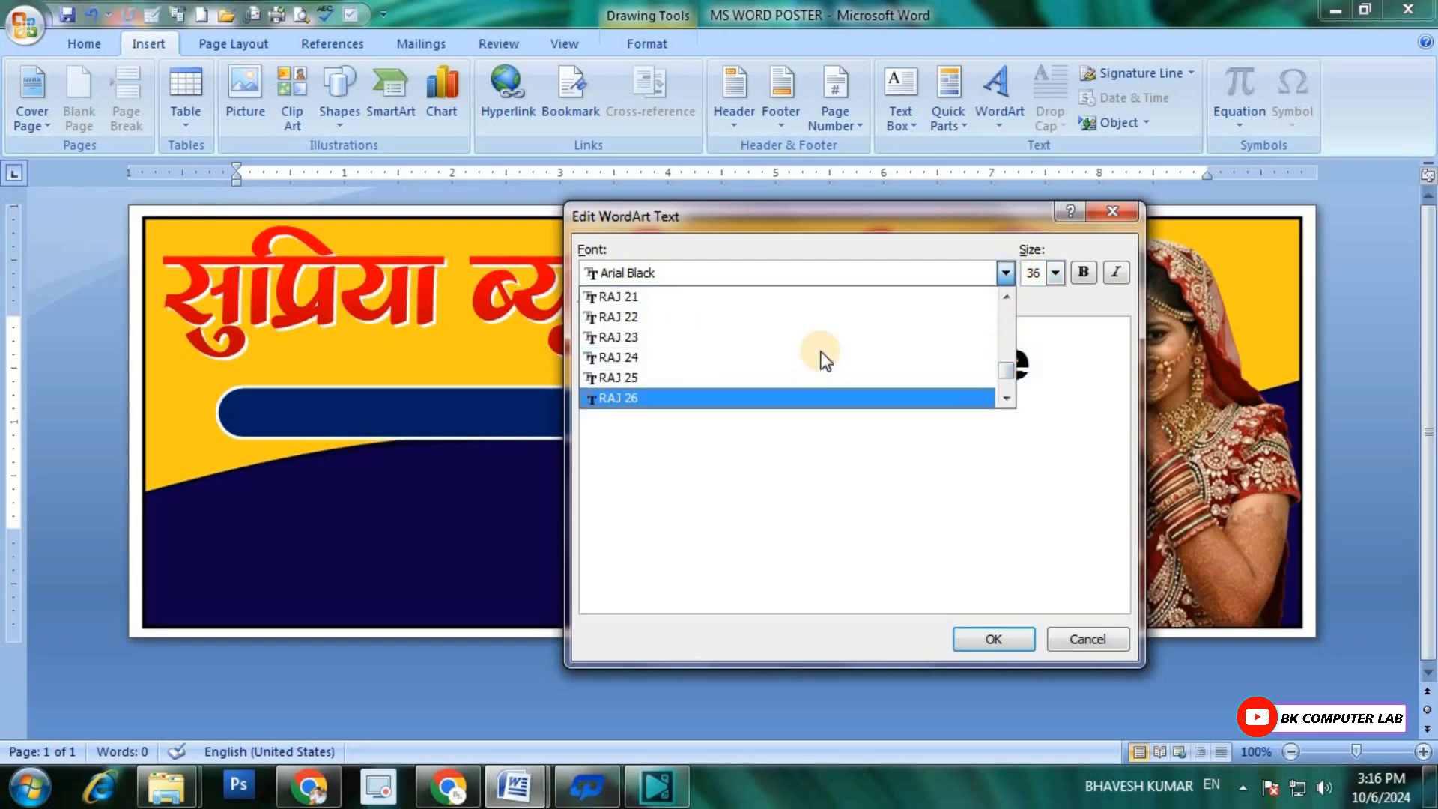
{"action": "scroll", "coordinate": [820, 349], "scroll_direction": "up", "scroll_amount": 5}
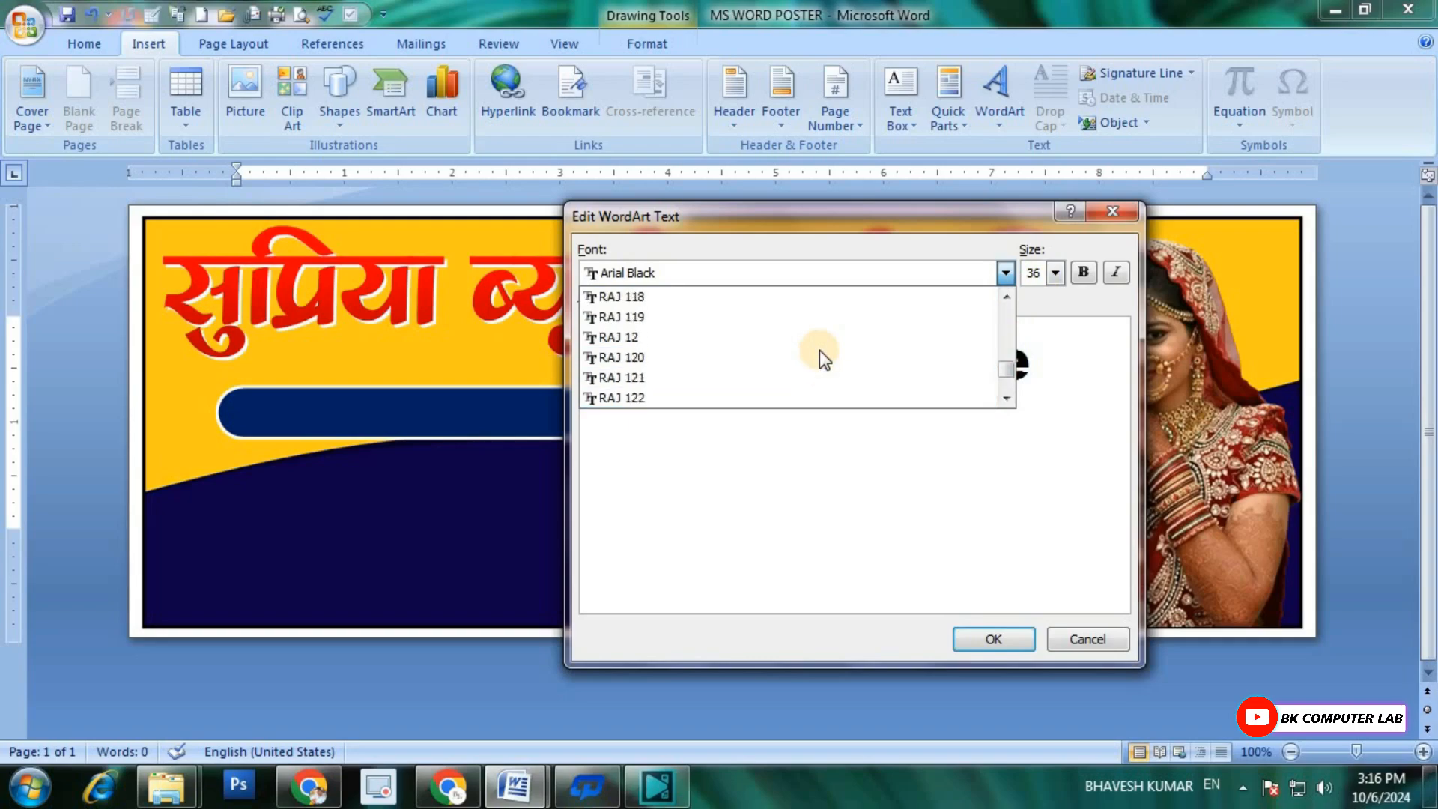
{"action": "scroll", "coordinate": [820, 349], "scroll_direction": "up", "scroll_amount": 5}
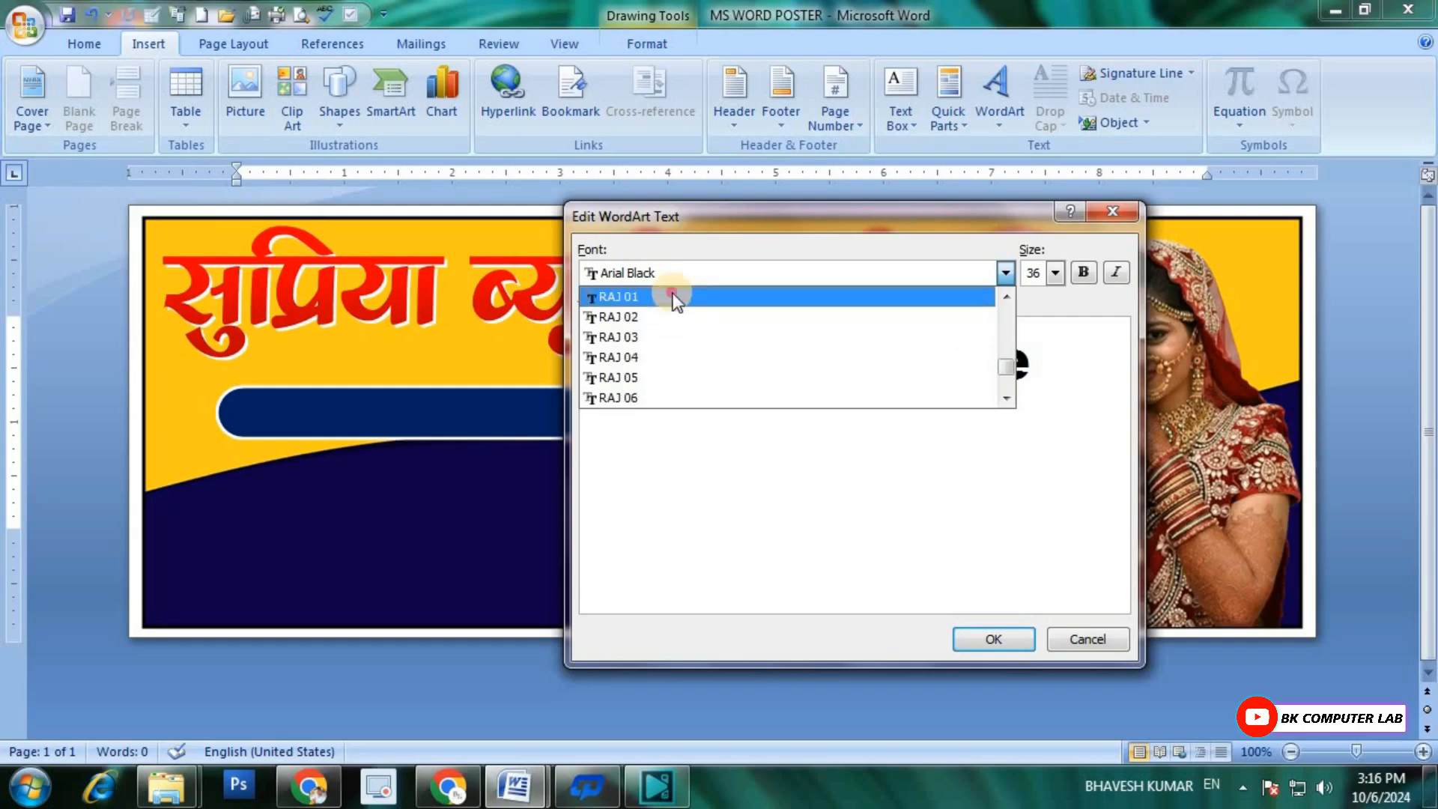
{"action": "left_click", "coordinate": [672, 297]}
Step: Replace the WordArt placeholder text with the parlour's address in Hindi and insert it
{"action": "left_click_drag", "start_coordinate": [1018, 362], "coordinate": [582, 346]}
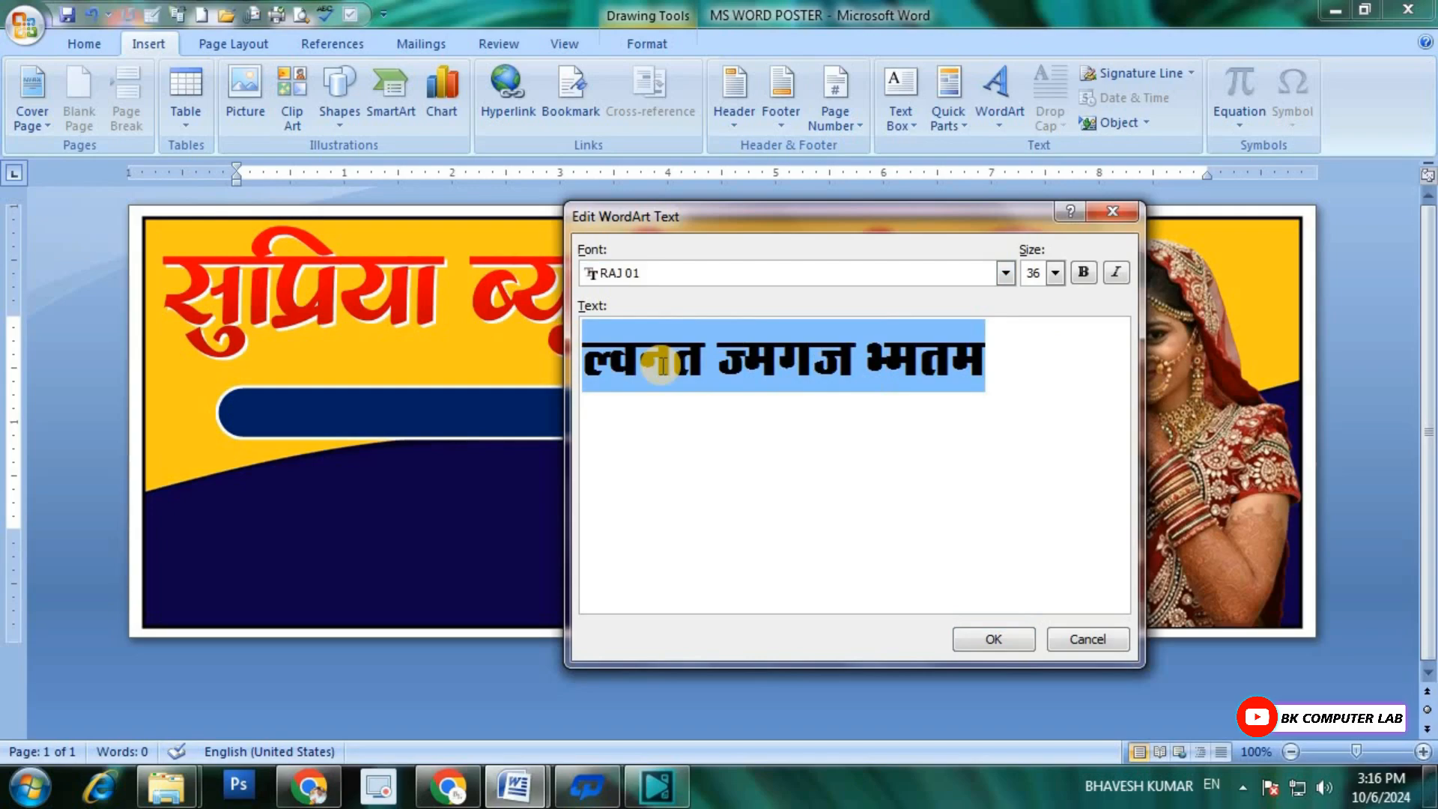
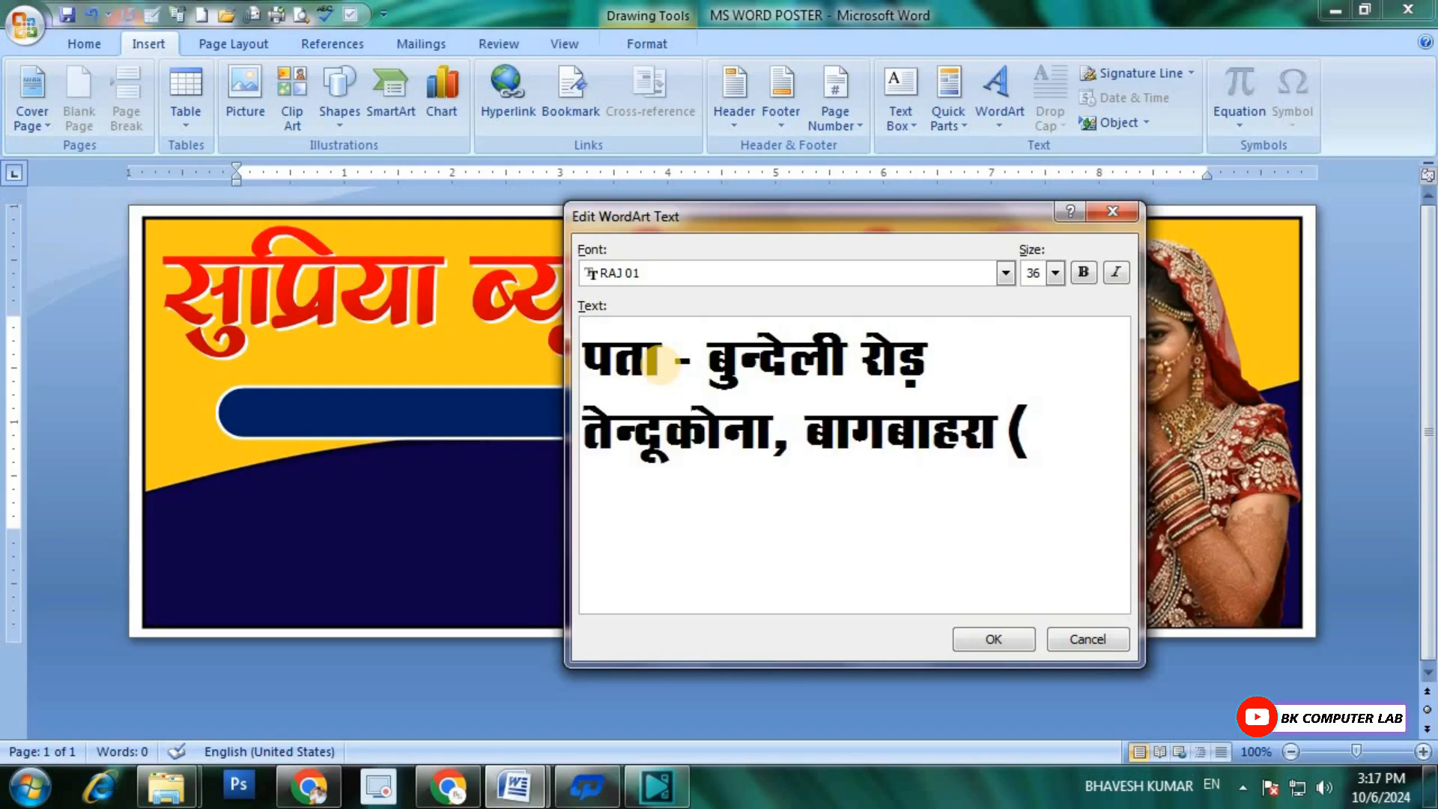
{"action": "key", "text": "Left"}
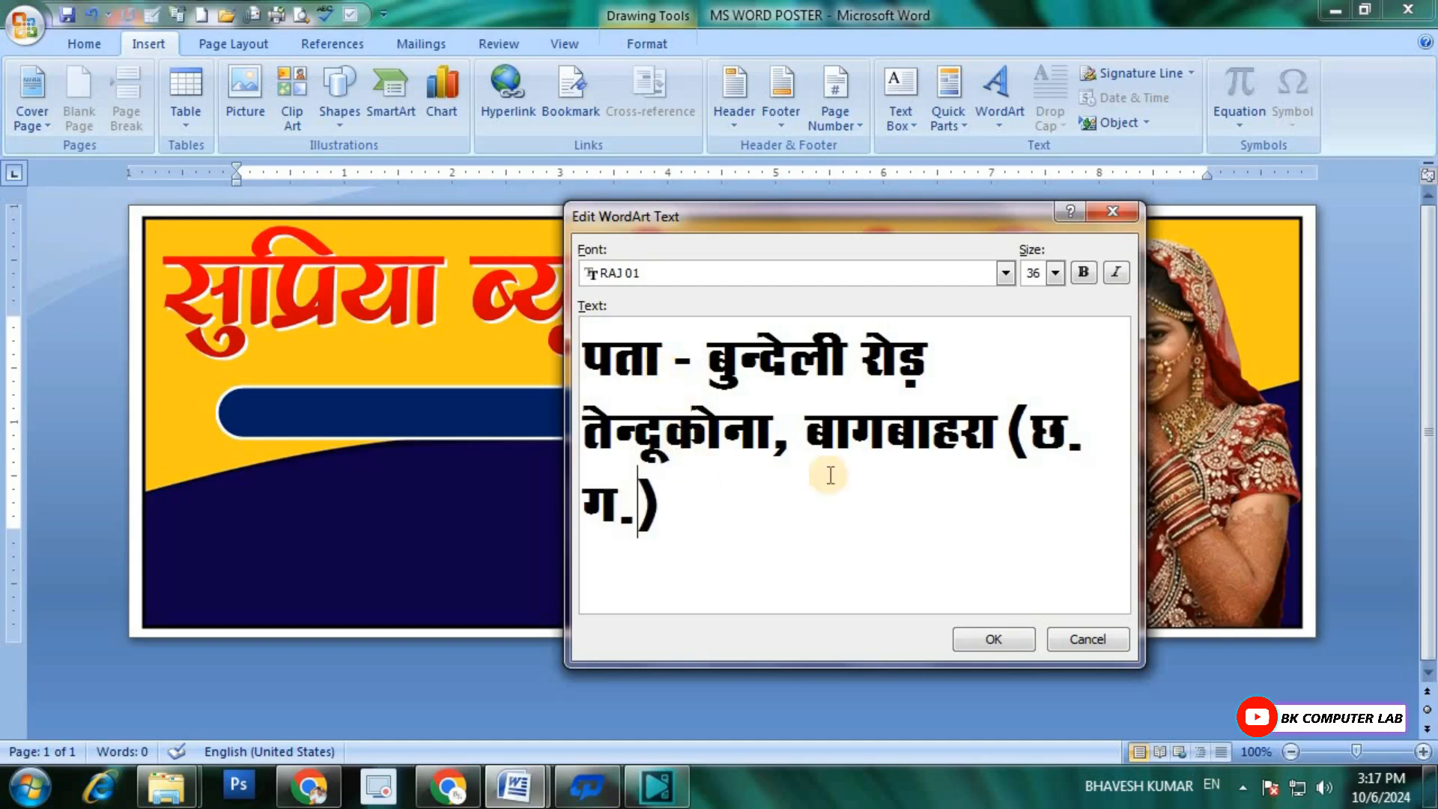
{"action": "left_click", "coordinate": [981, 635]}
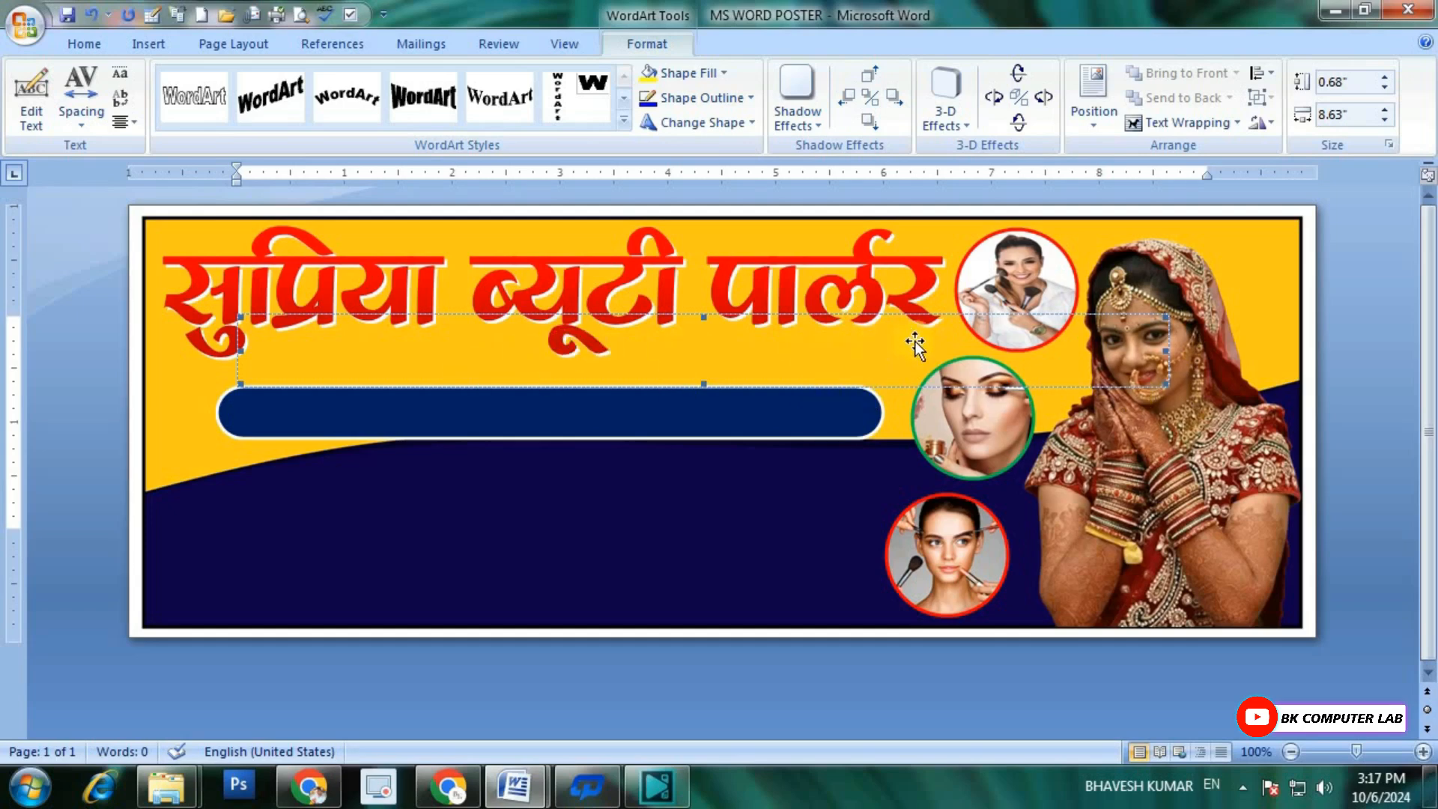
Step: Place the address WordArt in front of text and shrink it to about 5.84 by 0.34 inches
{"action": "left_click", "coordinate": [1174, 124]}
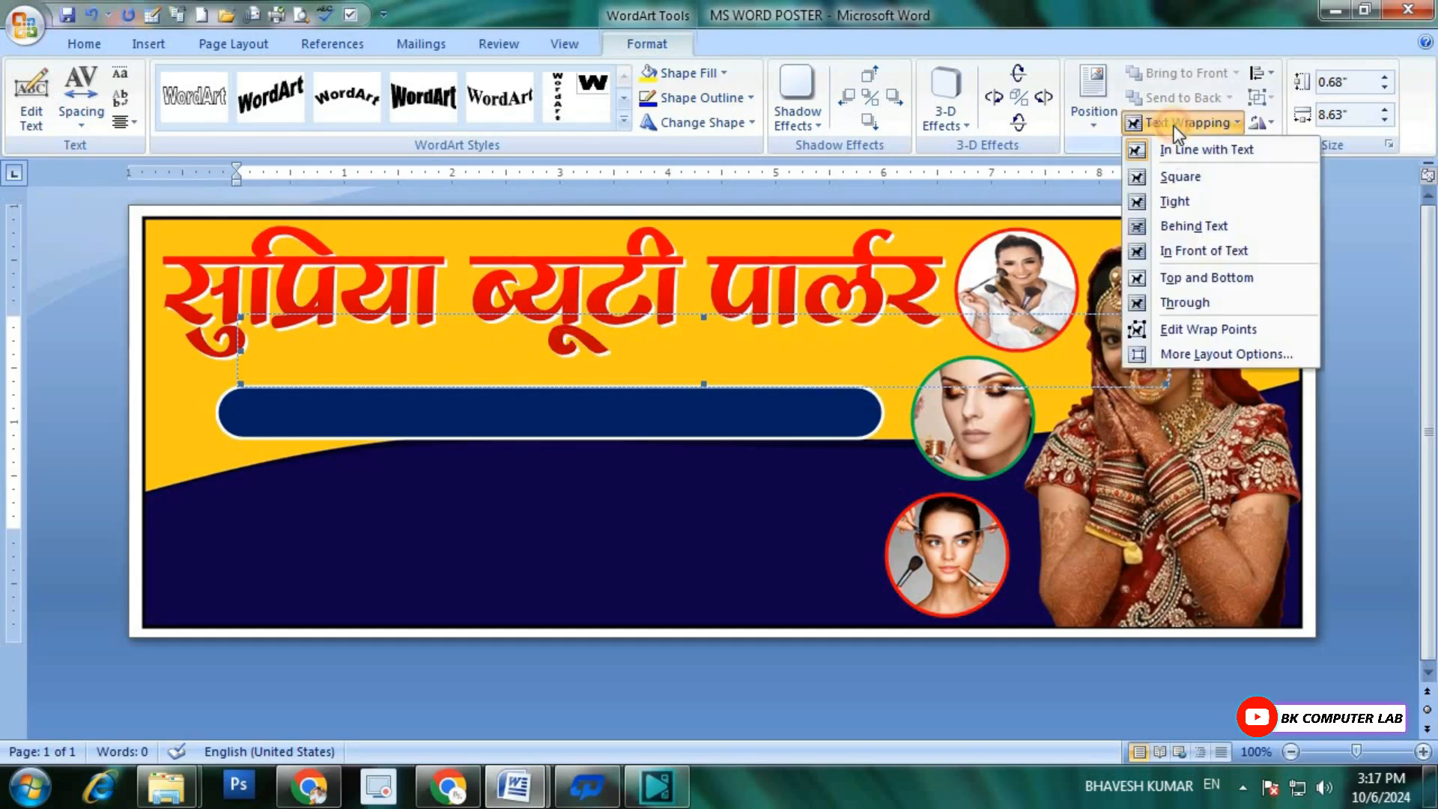
{"action": "left_click", "coordinate": [1185, 250]}
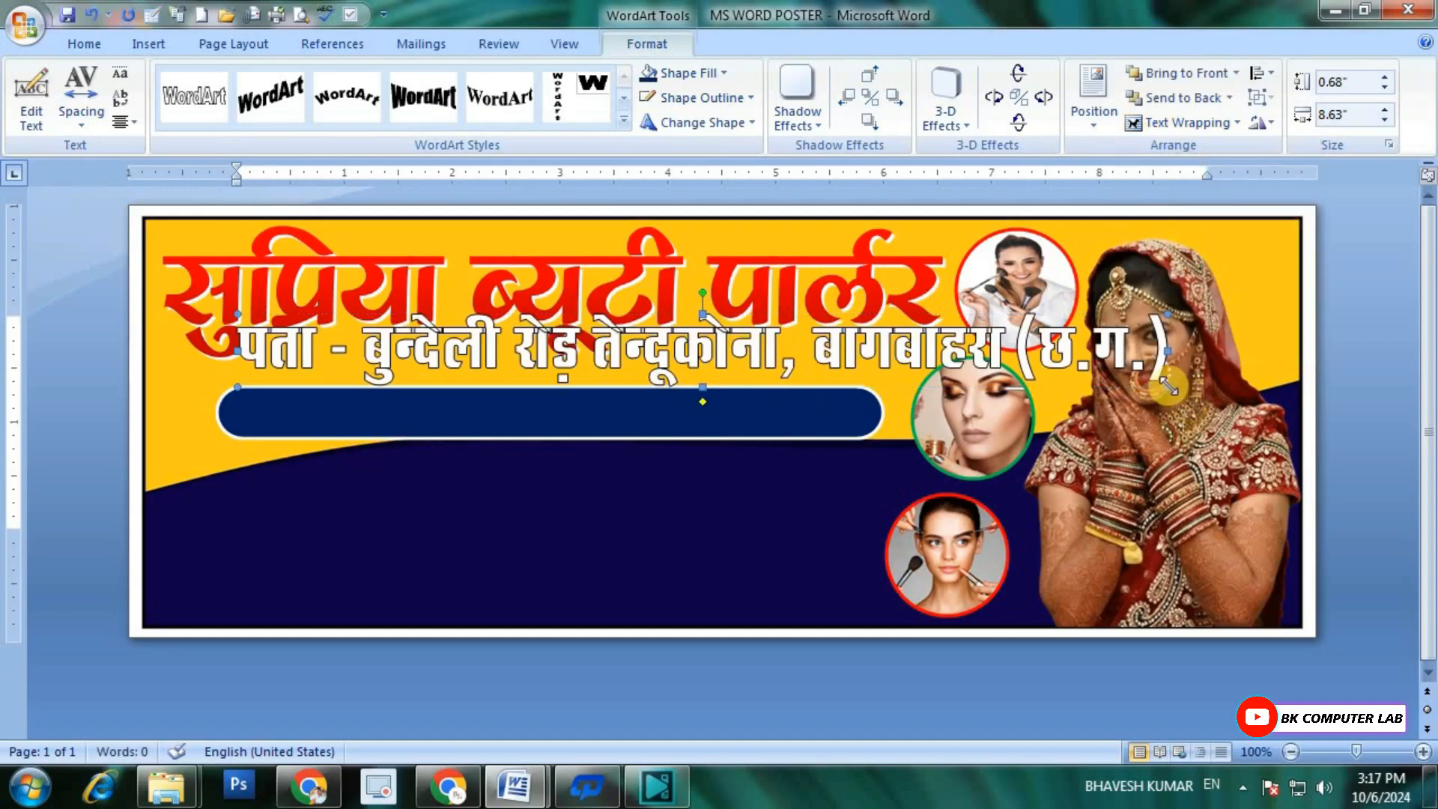
{"action": "left_click_drag", "start_coordinate": [1148, 382], "coordinate": [868, 350]}
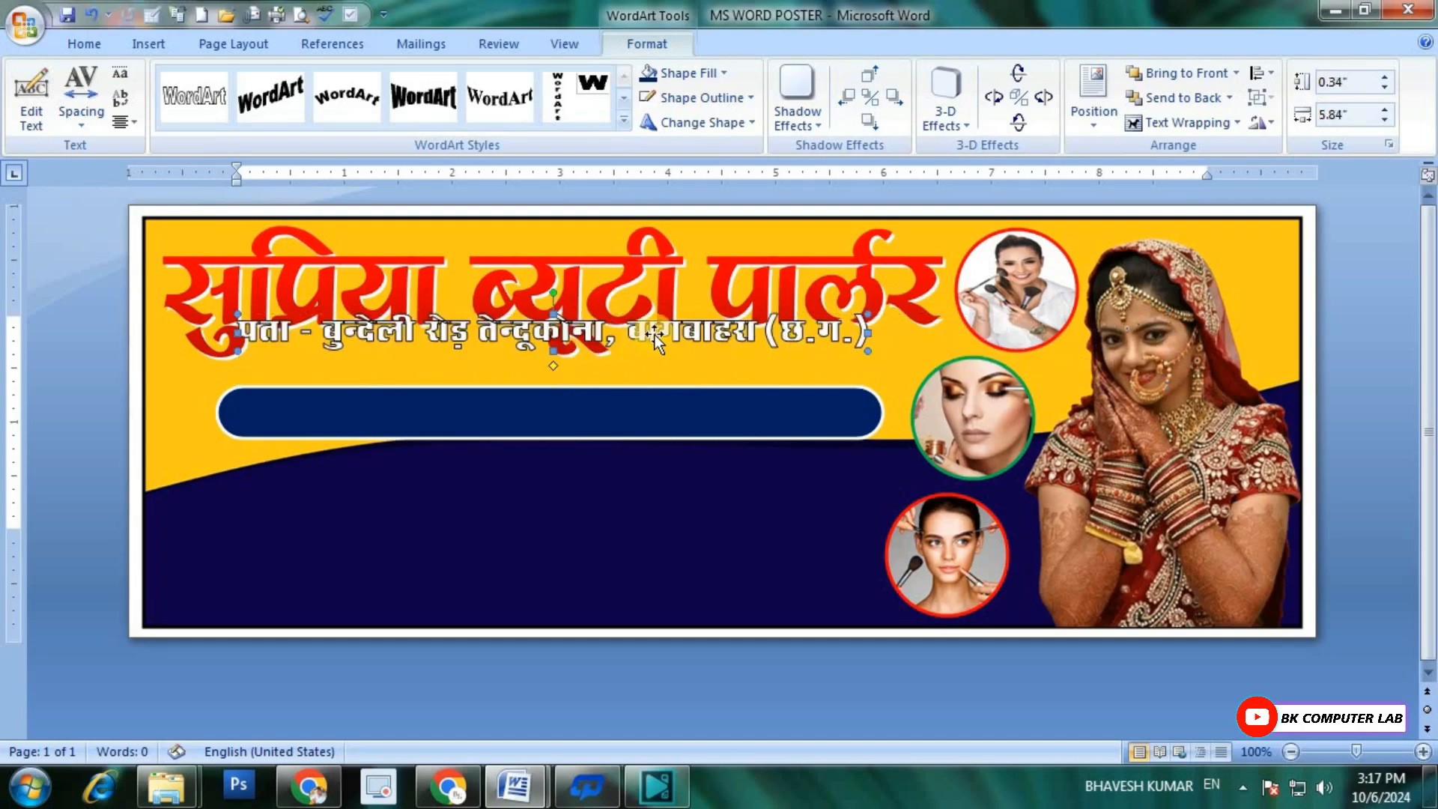
Step: Move the address WordArt down and center it on the dark blue rounded bar
{"action": "key", "text": "ctrl+Down"}
{"action": "key", "text": "ctrl+Down"}
{"action": "key", "text": "ctrl+Down"}
{"action": "key", "text": "ctrl+Down"}
{"action": "key", "text": "ctrl+Down"}
{"action": "key", "text": "ctrl+Down"}
{"action": "key", "text": "ctrl+Down"}
{"action": "key", "text": "ctrl+Down"}
{"action": "key", "text": "ctrl+Down"}
{"action": "key", "text": "ctrl+Down"}
{"action": "key", "text": "ctrl+Down"}
{"action": "key", "text": "ctrl+Down"}
{"action": "key", "text": "ctrl+Down"}
{"action": "key", "text": "ctrl+Down"}
{"action": "key", "text": "ctrl+Down"}
{"action": "key", "text": "ctrl+Down"}
{"action": "key", "text": "ctrl+Down"}
{"action": "key", "text": "ctrl+Down"}
{"action": "key", "text": "ctrl+Down"}
{"action": "key", "text": "ctrl+Down"}
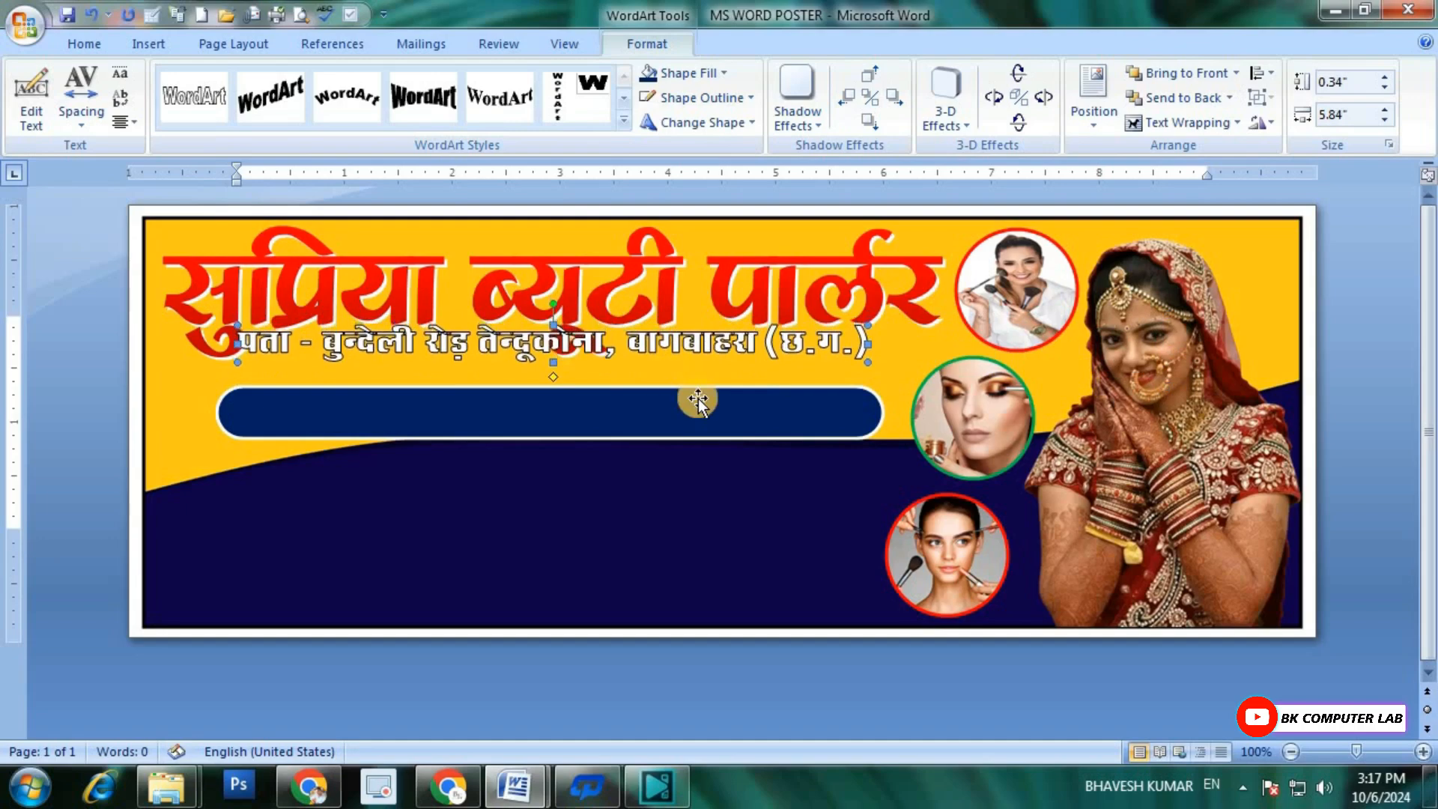
{"action": "key", "text": "ctrl+Down"}
{"action": "key", "text": "ctrl+Down"}
{"action": "key", "text": "ctrl+Down"}
{"action": "key", "text": "ctrl+Down"}
{"action": "key", "text": "ctrl+Down"}
{"action": "key", "text": "ctrl+Down"}
{"action": "key", "text": "ctrl+Down"}
{"action": "key", "text": "ctrl+Down"}
{"action": "key", "text": "ctrl+Down"}
{"action": "key", "text": "ctrl+Down"}
{"action": "key", "text": "ctrl+Down"}
{"action": "key", "text": "ctrl+Down"}
{"action": "key", "text": "ctrl+Down"}
{"action": "key", "text": "ctrl+Down"}
{"action": "key", "text": "ctrl+Down"}
{"action": "key", "text": "ctrl+Down"}
{"action": "key", "text": "ctrl+Down"}
{"action": "key", "text": "ctrl+Down"}
{"action": "key", "text": "ctrl+Down"}
{"action": "key", "text": "ctrl+Down"}
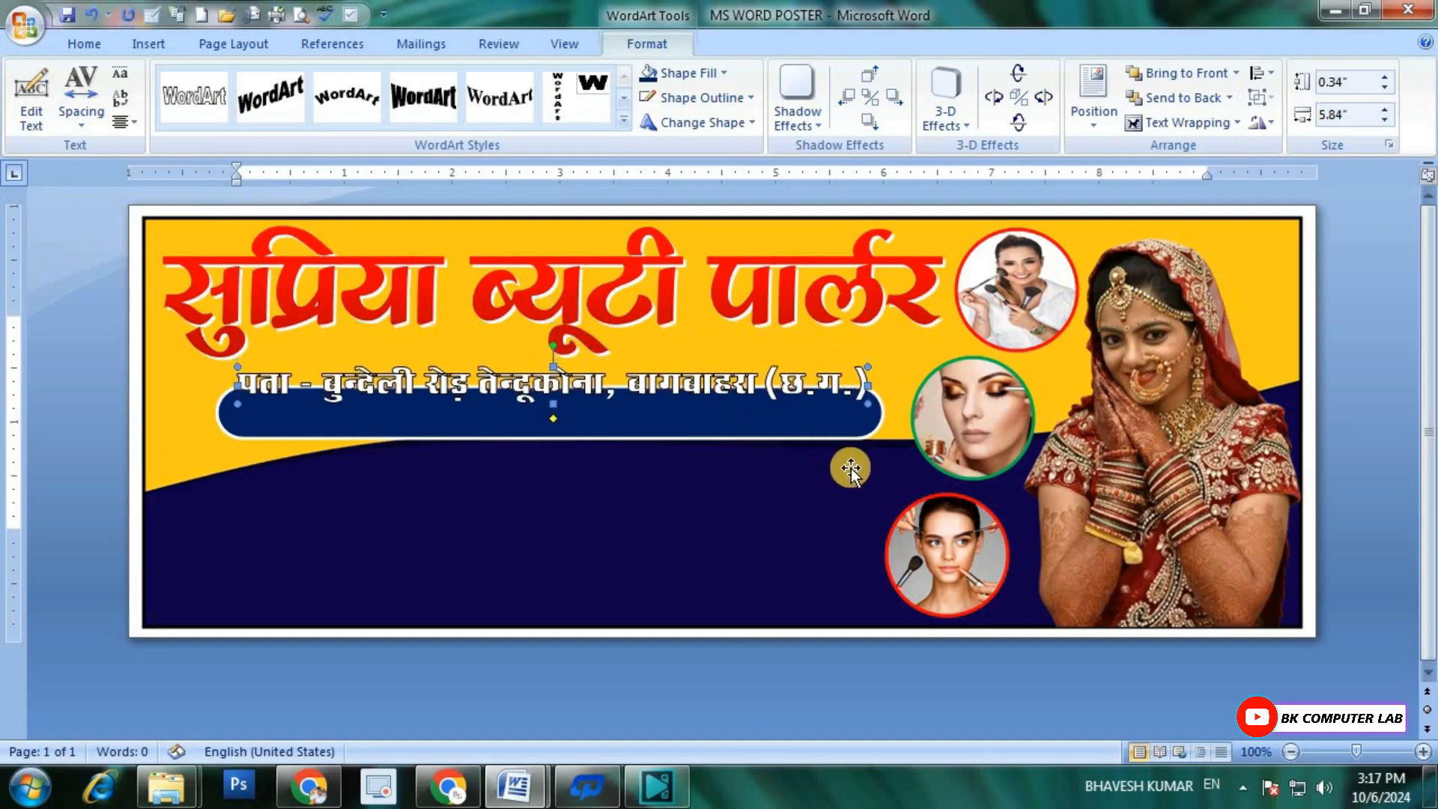
{"action": "key", "text": "ctrl+Down"}
{"action": "key", "text": "ctrl+Down"}
{"action": "key", "text": "ctrl+Down"}
{"action": "key", "text": "ctrl+Down"}
{"action": "key", "text": "ctrl+Down"}
{"action": "key", "text": "ctrl+Down"}
{"action": "key", "text": "ctrl+Down"}
{"action": "key", "text": "ctrl+Down"}
{"action": "key", "text": "ctrl+Down"}
{"action": "key", "text": "ctrl+Down"}
{"action": "key", "text": "ctrl+Down"}
{"action": "key", "text": "ctrl+Down"}
{"action": "key", "text": "ctrl+Down"}
{"action": "key", "text": "ctrl+Down"}
{"action": "key", "text": "ctrl+Down"}
{"action": "key", "text": "ctrl+Down"}
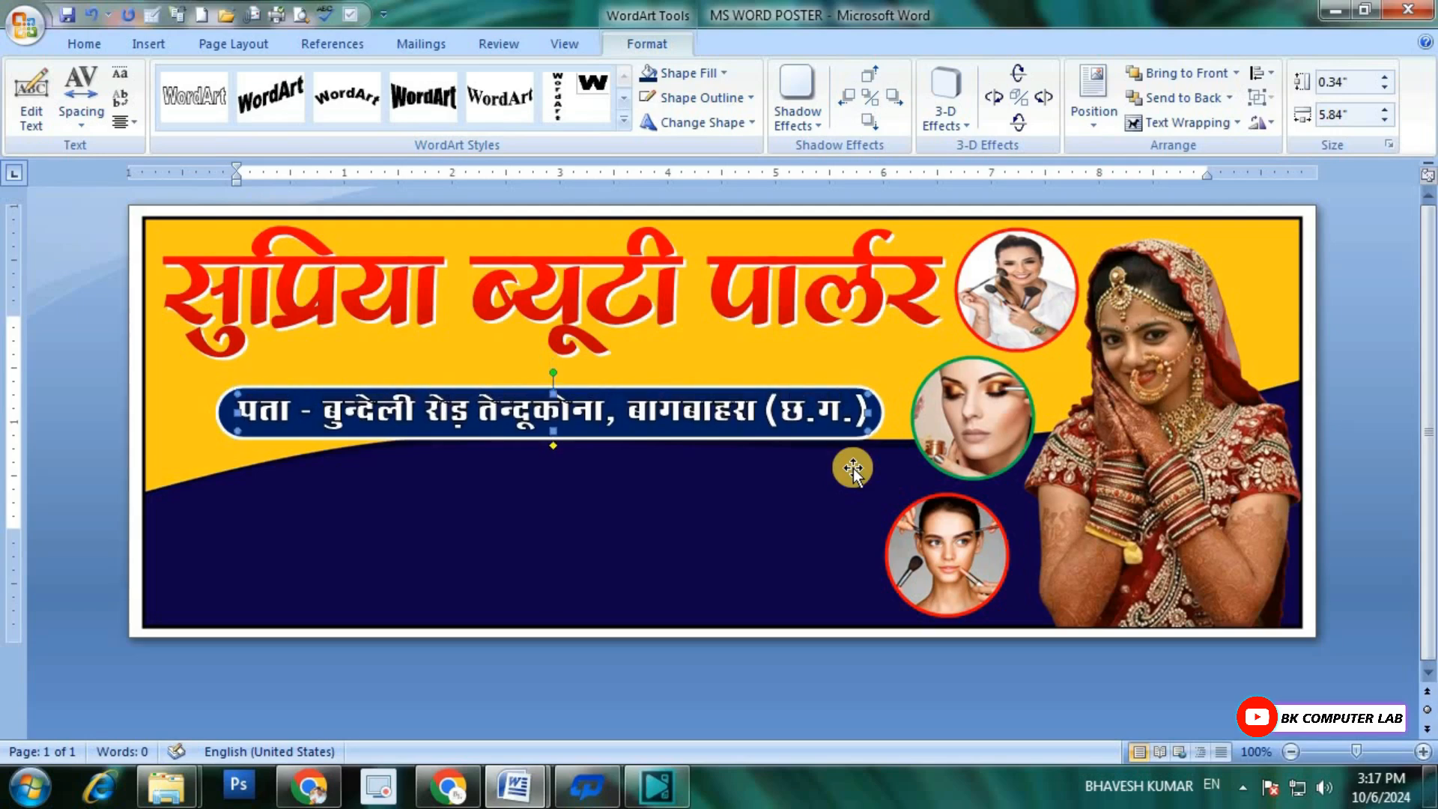
{"action": "key", "text": "ctrl+Down"}
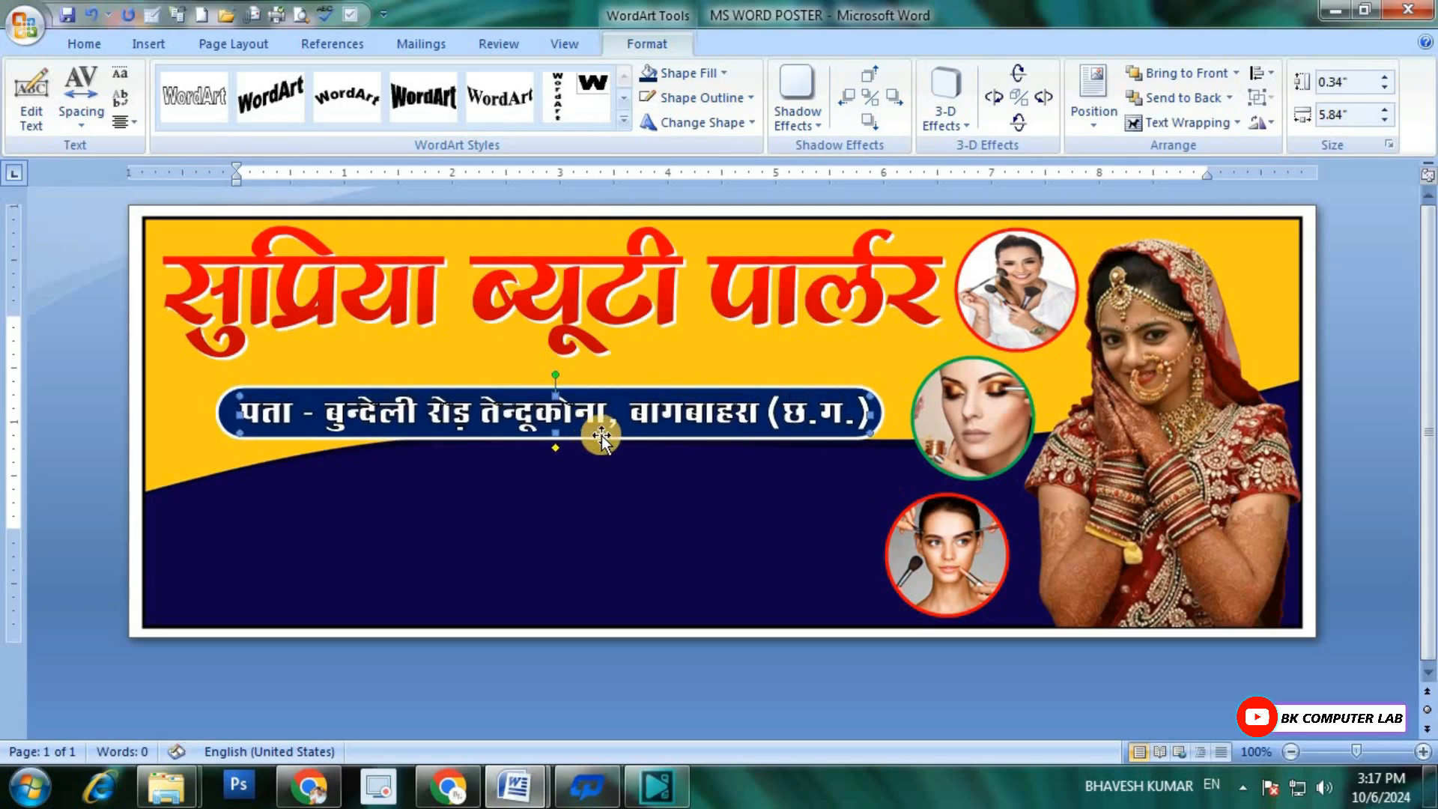
Step: Remove the outline from the address WordArt and save the document
{"action": "left_click", "coordinate": [712, 100]}
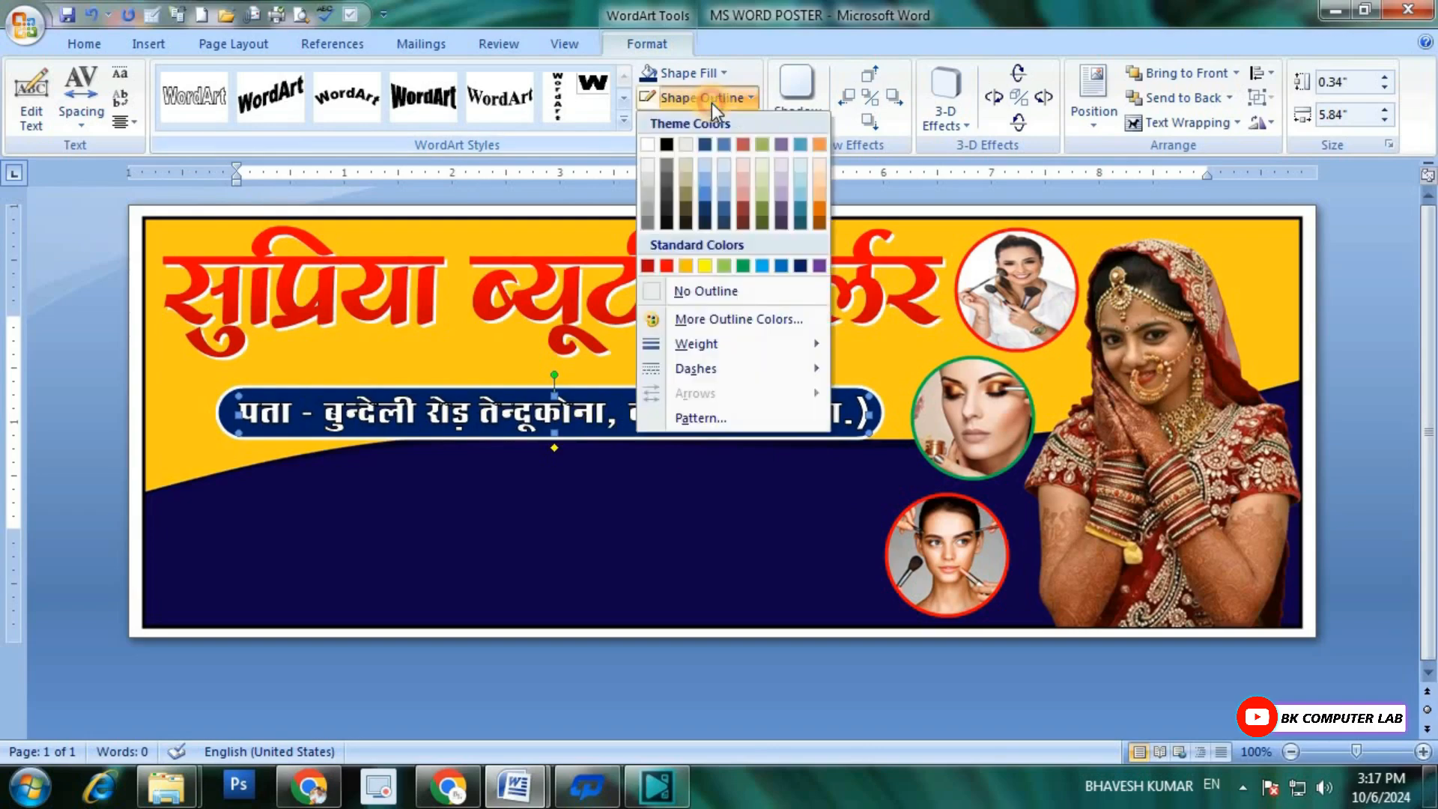
{"action": "left_click", "coordinate": [695, 293]}
{"action": "left_click", "coordinate": [723, 407]}
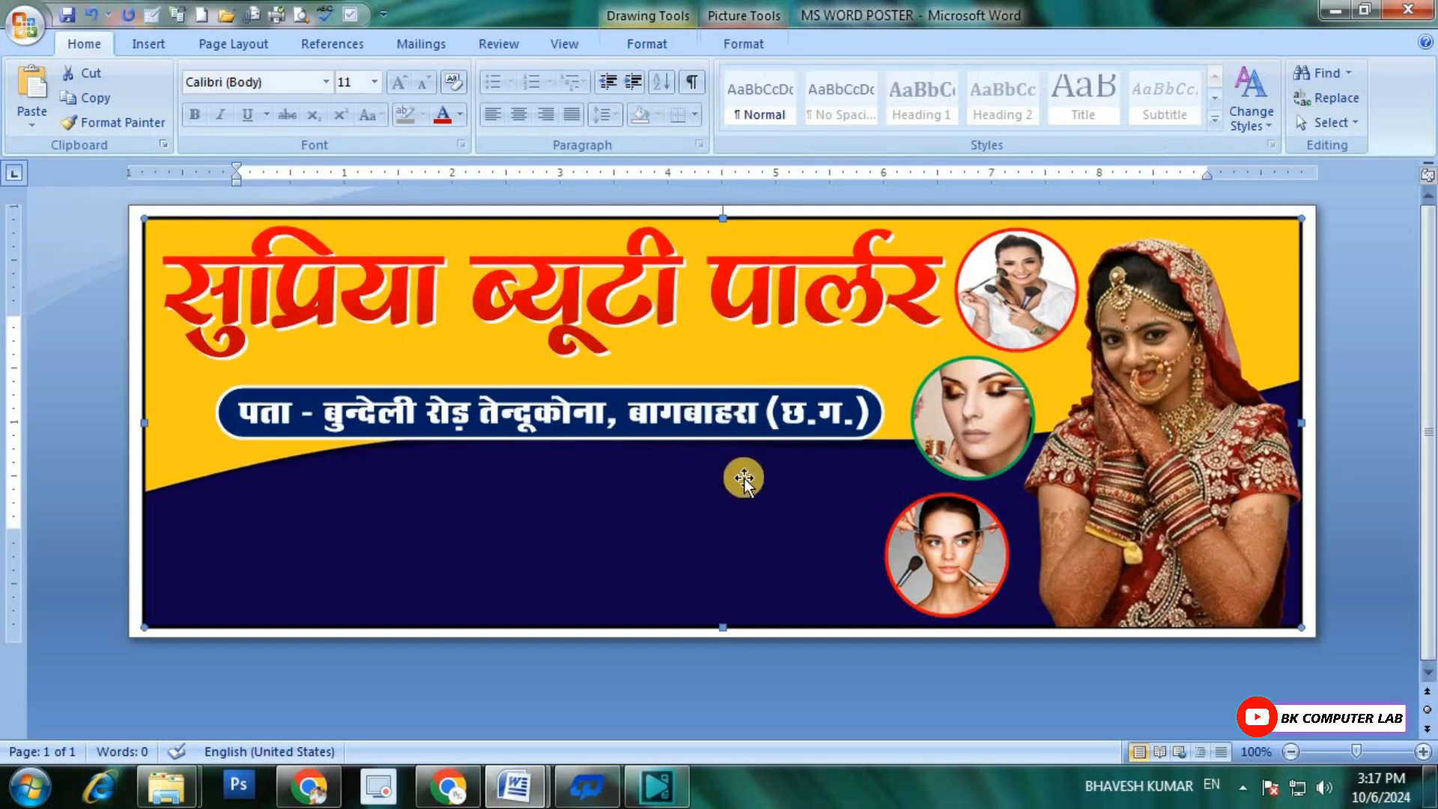
{"action": "key", "text": "ctrl+s"}
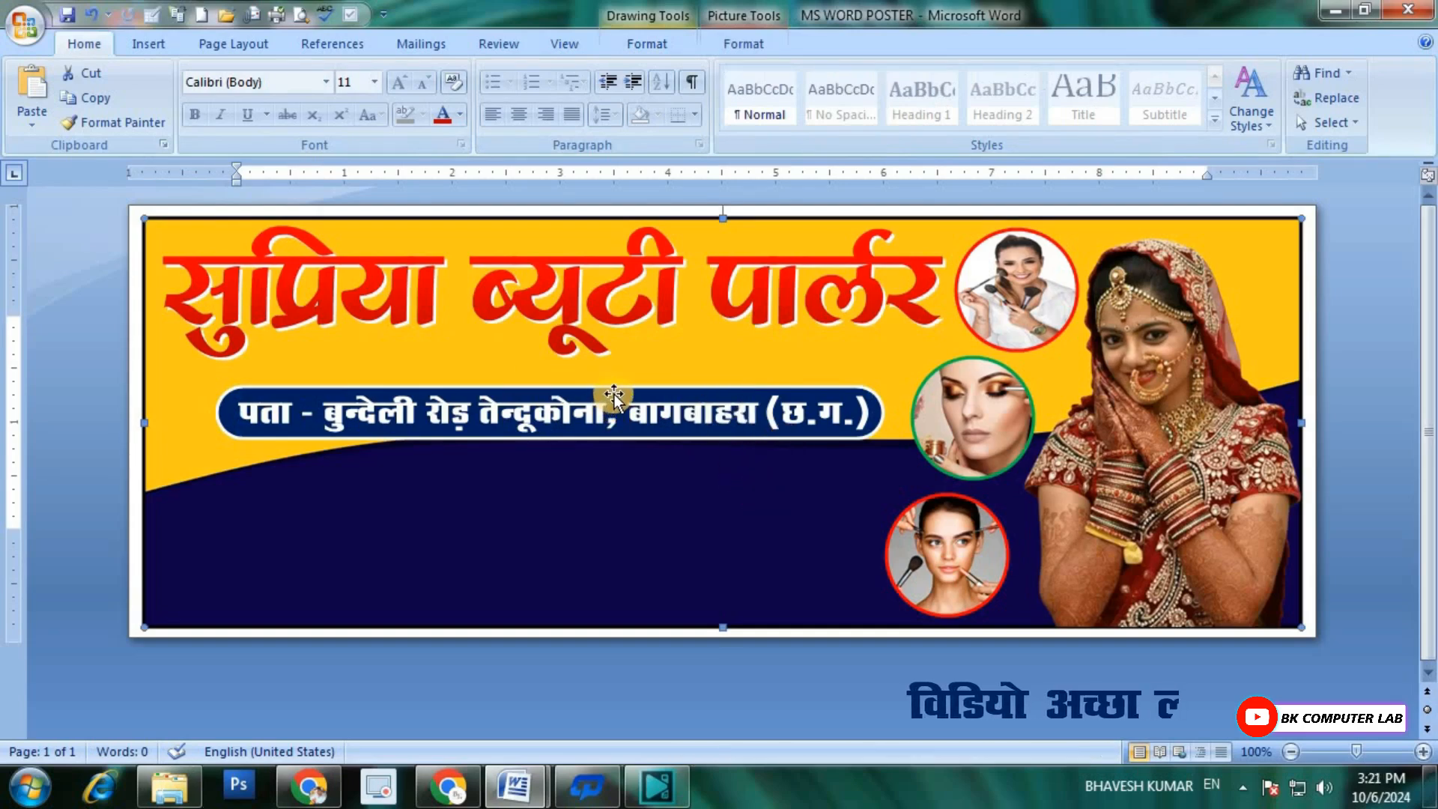
Step: Move the dark blue rounded bar and its address WordArt up slightly, keeping the text centered on the bar
{"action": "left_click", "coordinate": [614, 394]}
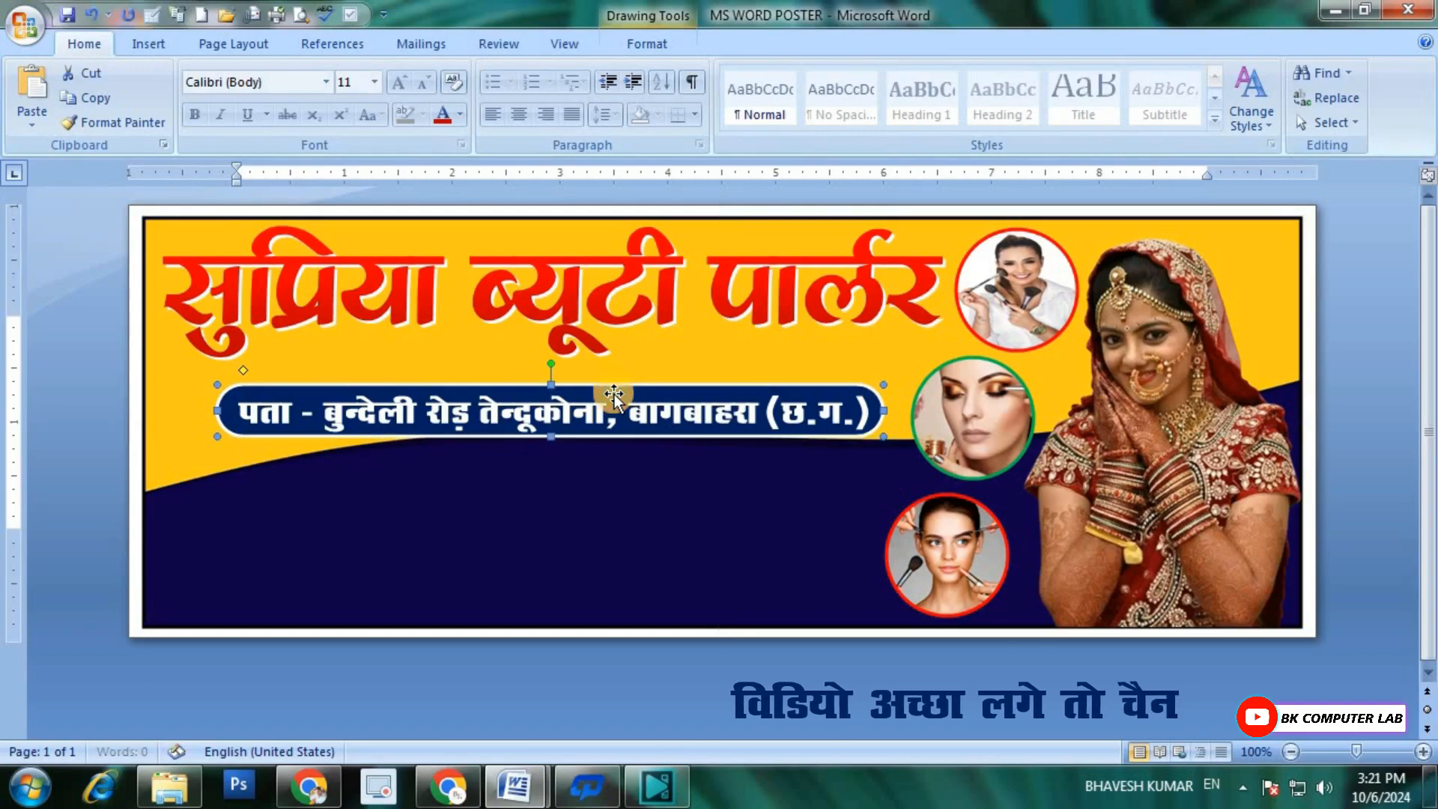
{"action": "key", "text": "Up"}
{"action": "key", "text": "Up"}
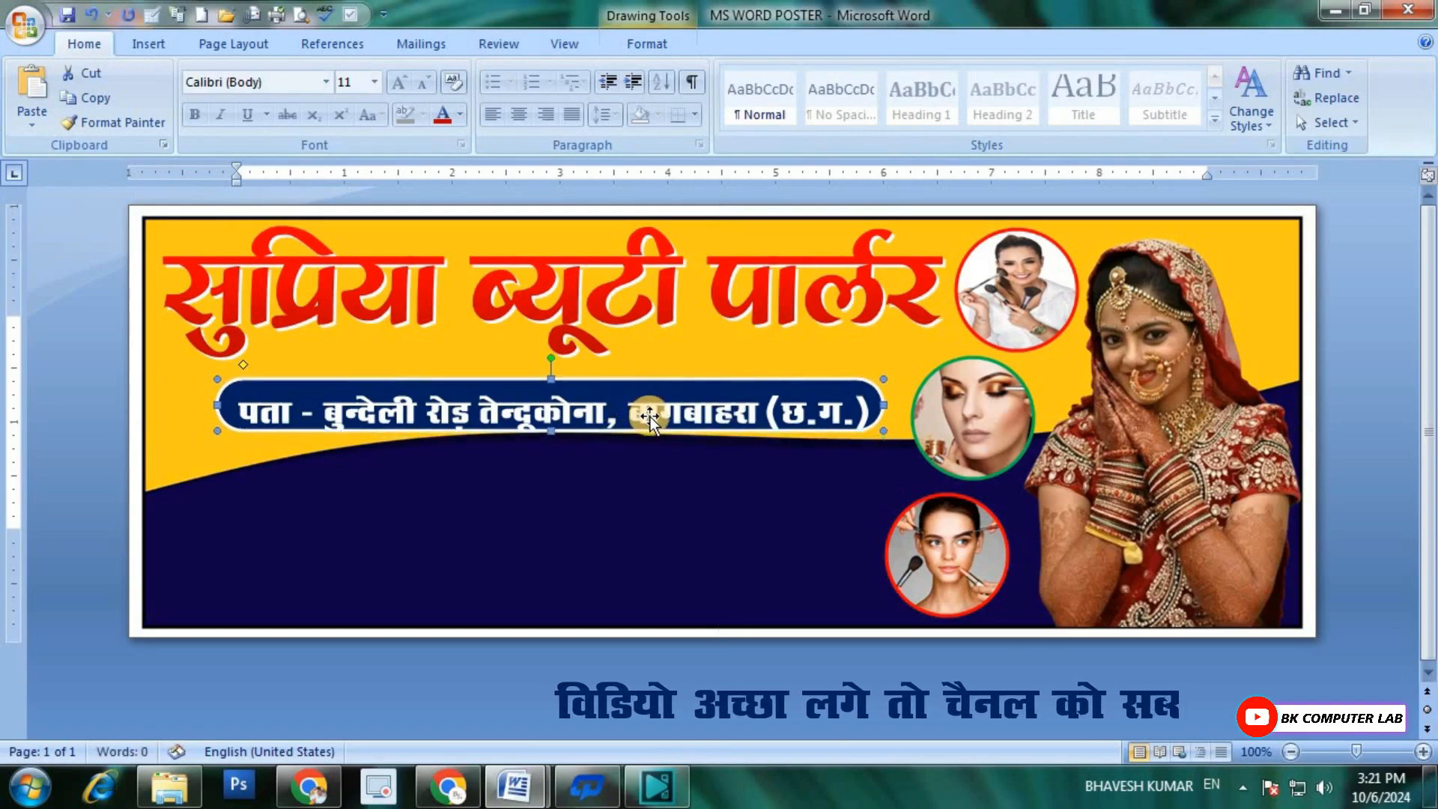
{"action": "left_click", "coordinate": [646, 415]}
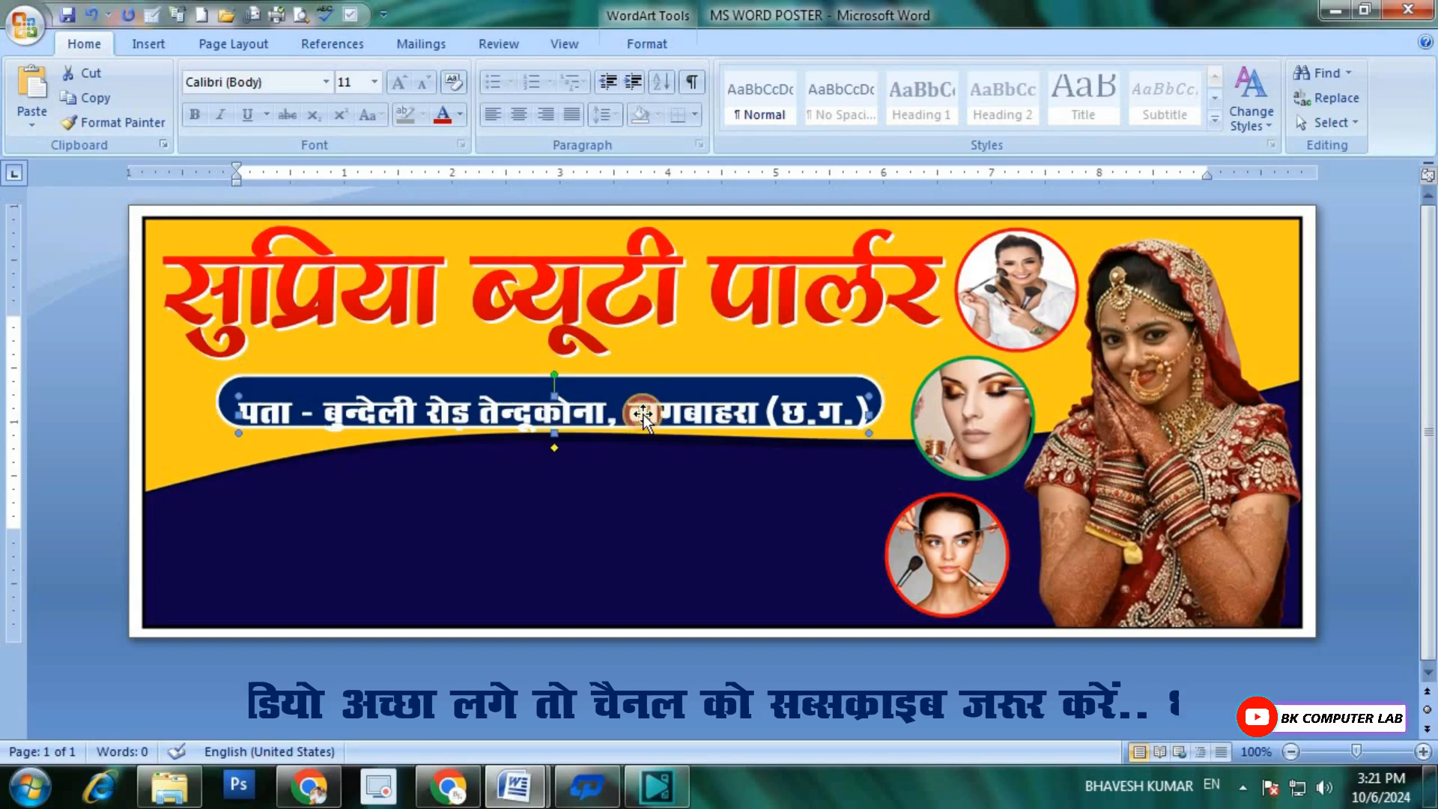
{"action": "key", "text": "Up"}
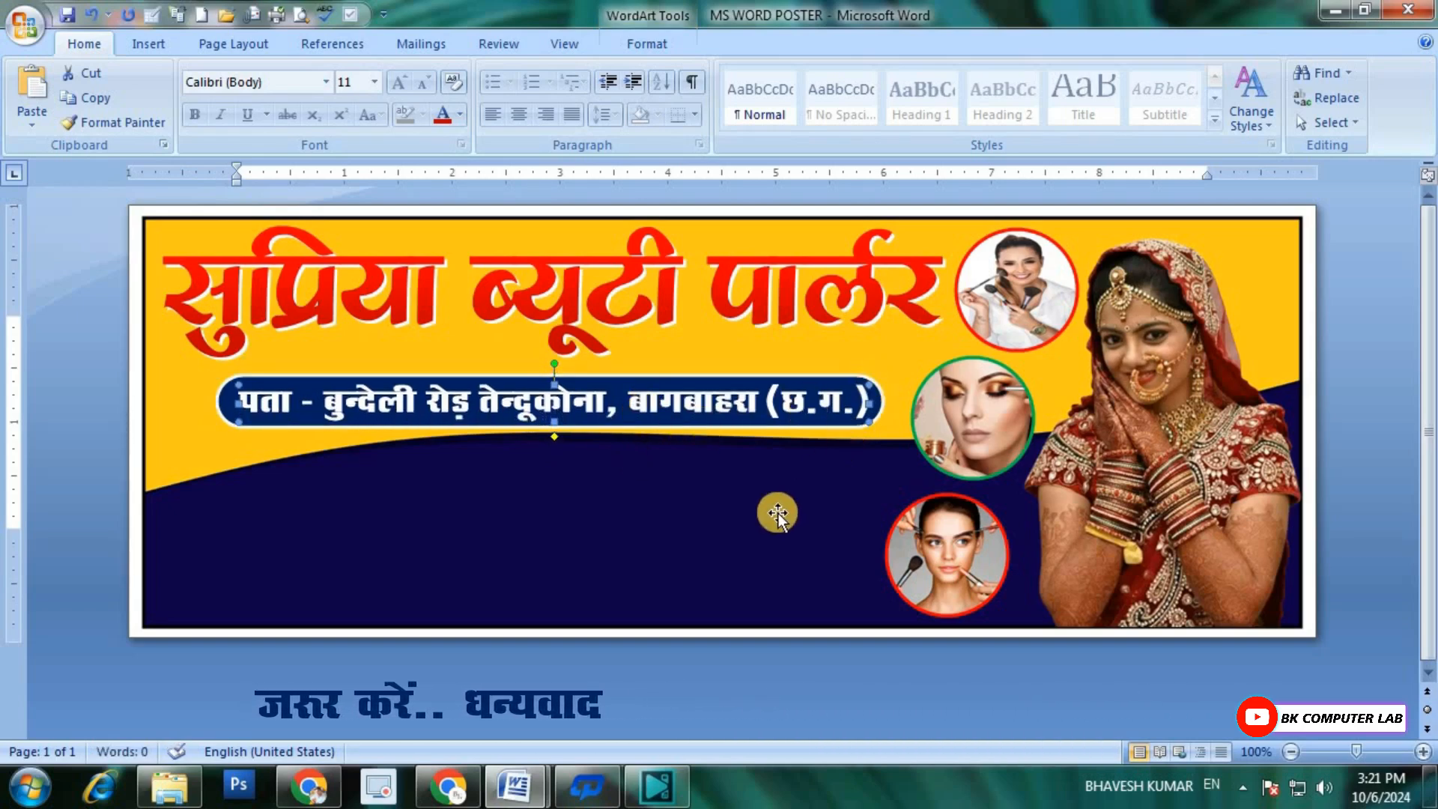
{"action": "left_click", "coordinate": [775, 487]}
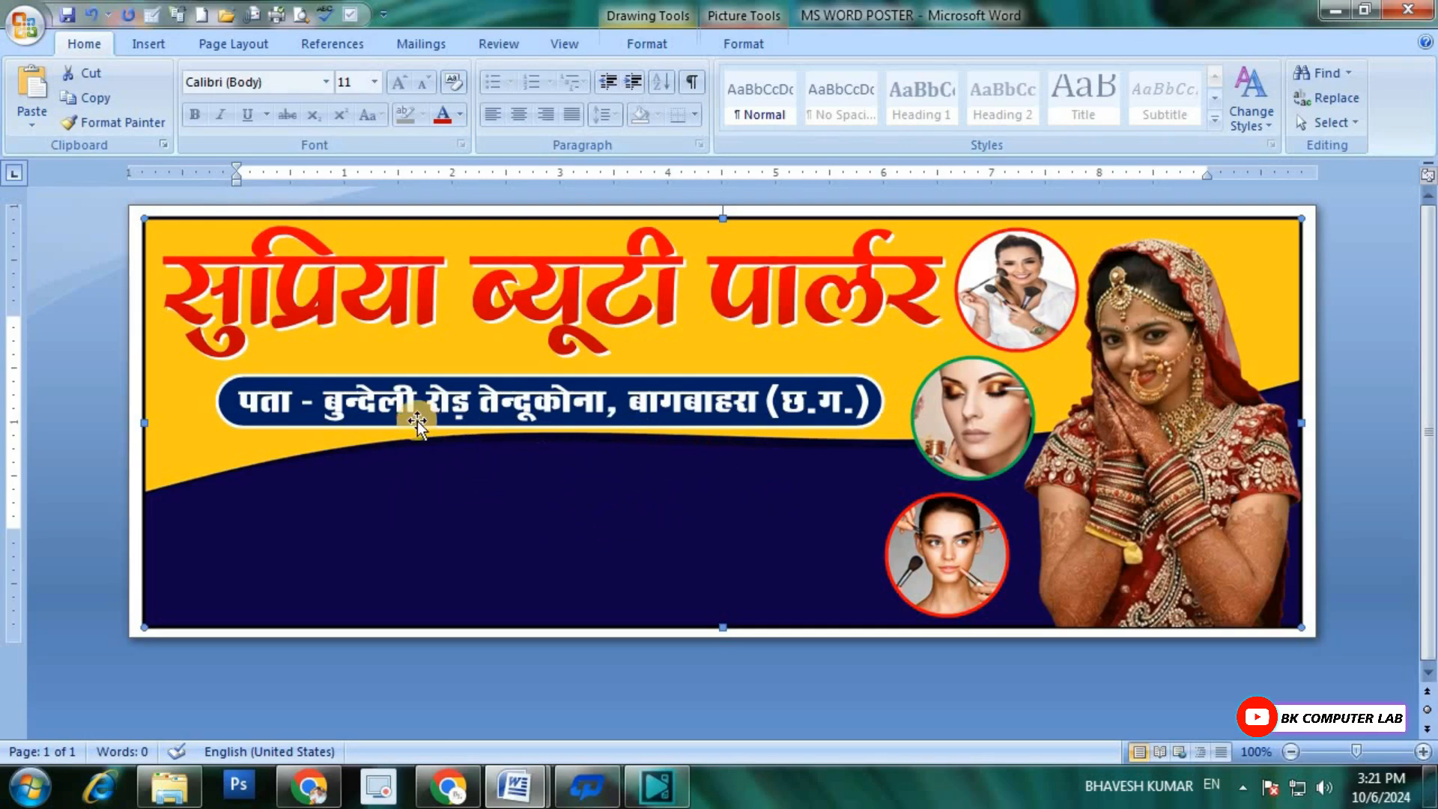
Step: Duplicate the address WordArt and move the copy down below the rounded bar
{"action": "left_click", "coordinate": [528, 397]}
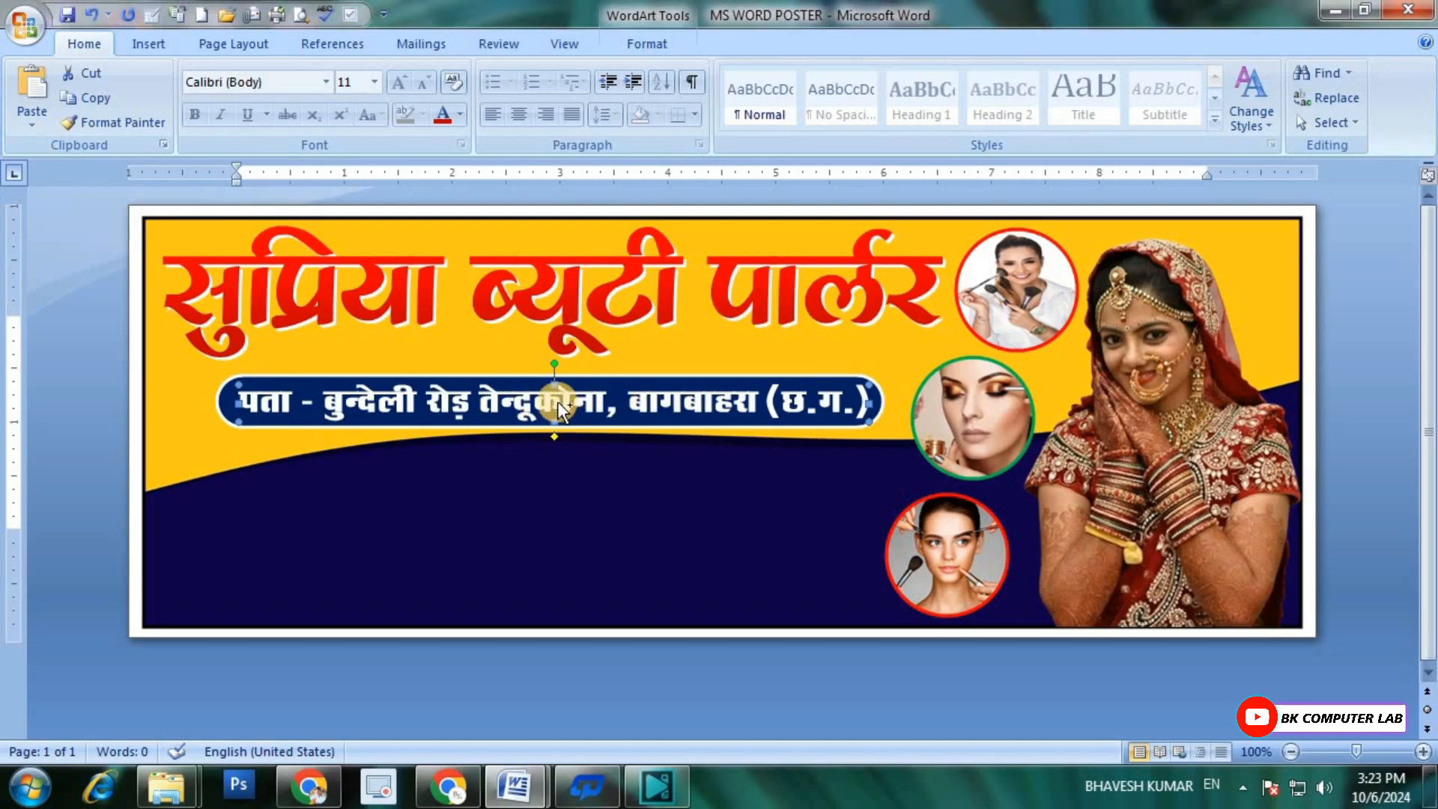
{"action": "key", "text": "ctrl+d"}
{"action": "key", "text": "Down"}
{"action": "key", "text": "Down"}
{"action": "key", "text": "Down"}
{"action": "key", "text": "Down"}
{"action": "key", "text": "Down"}
{"action": "key", "text": "Down"}
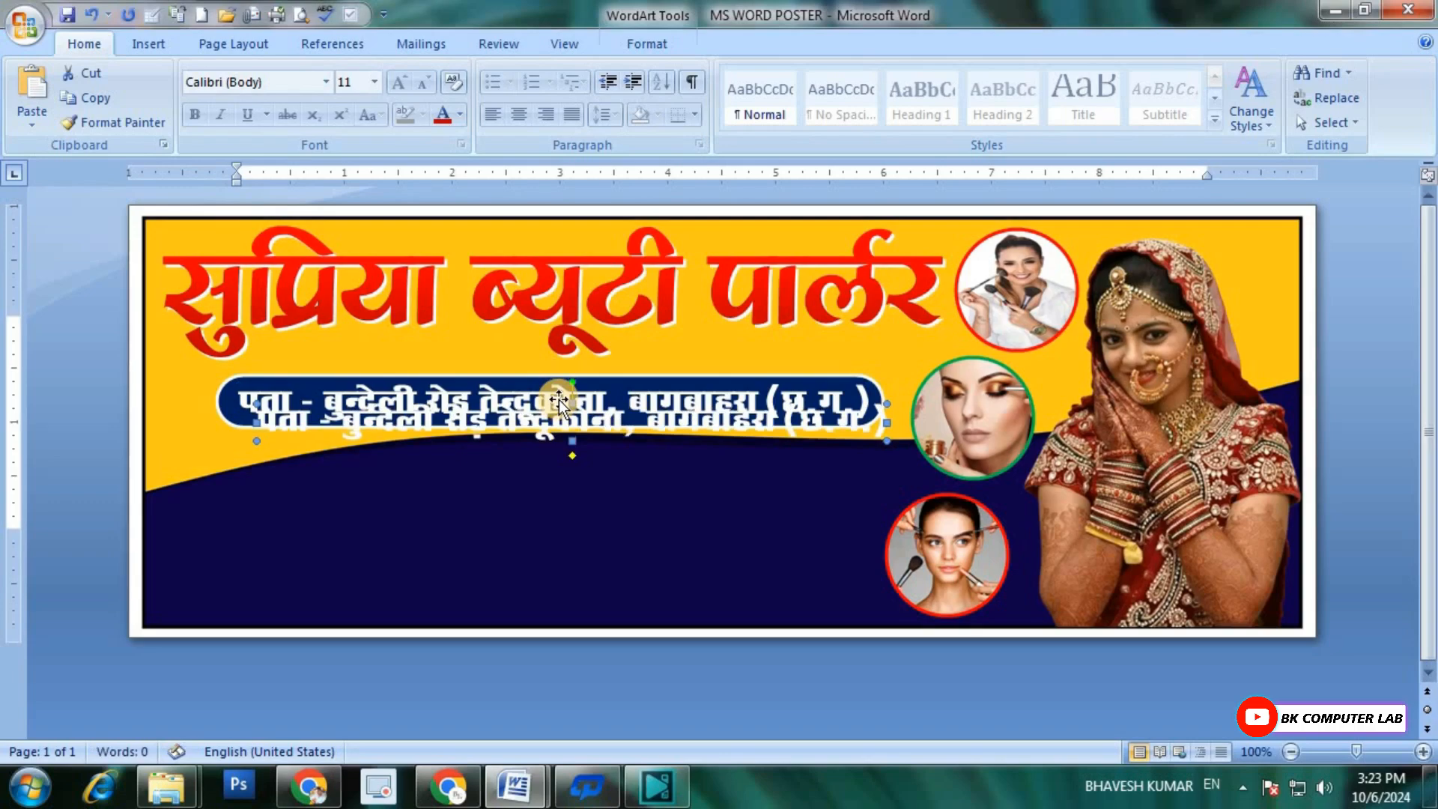
{"action": "key", "text": "Down"}
{"action": "key", "text": "Down"}
{"action": "key", "text": "Down"}
{"action": "key", "text": "Down"}
{"action": "key", "text": "Down"}
{"action": "key", "text": "Down"}
{"action": "key", "text": "Down"}
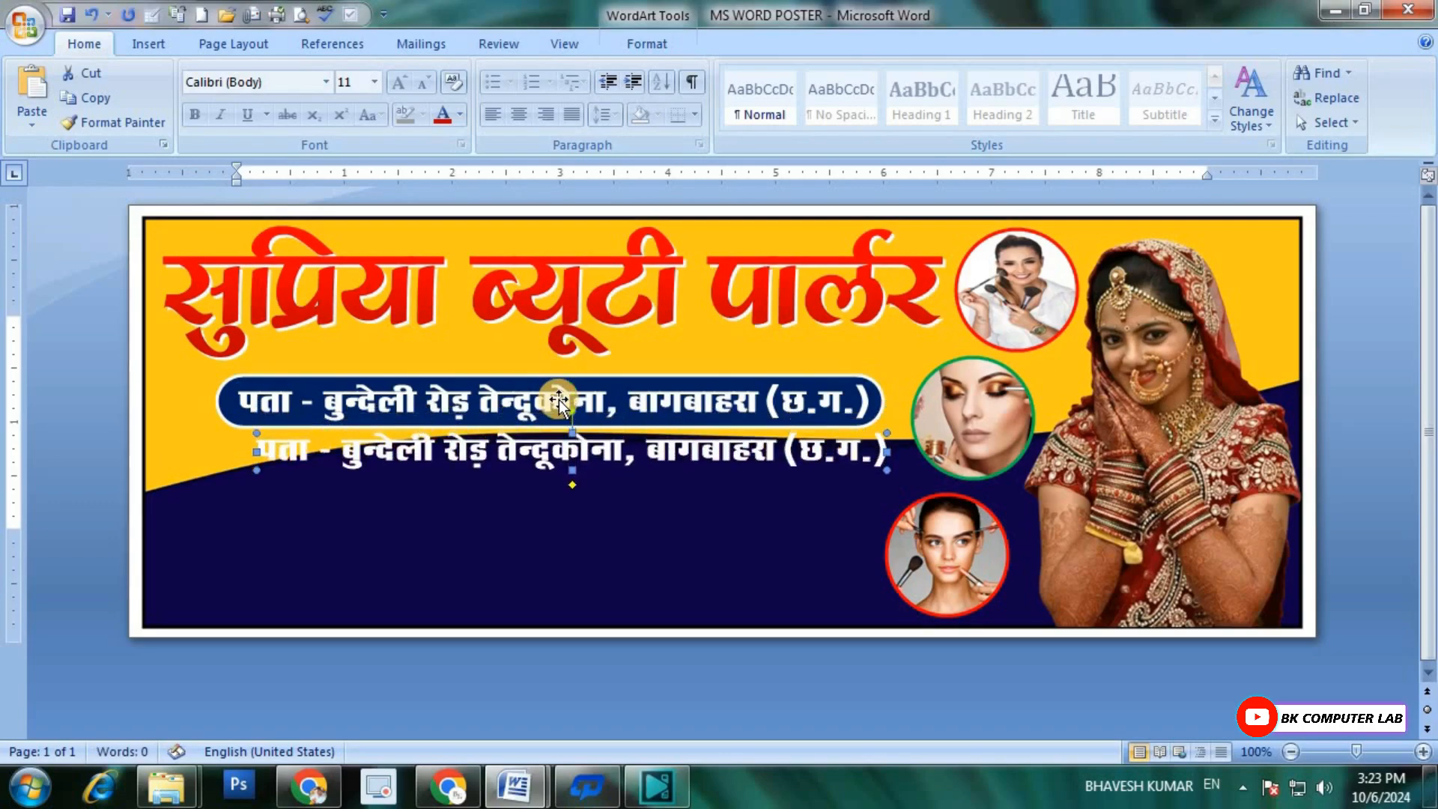
{"action": "key", "text": "Down"}
{"action": "key", "text": "Down"}
{"action": "key", "text": "Down"}
{"action": "key", "text": "Down"}
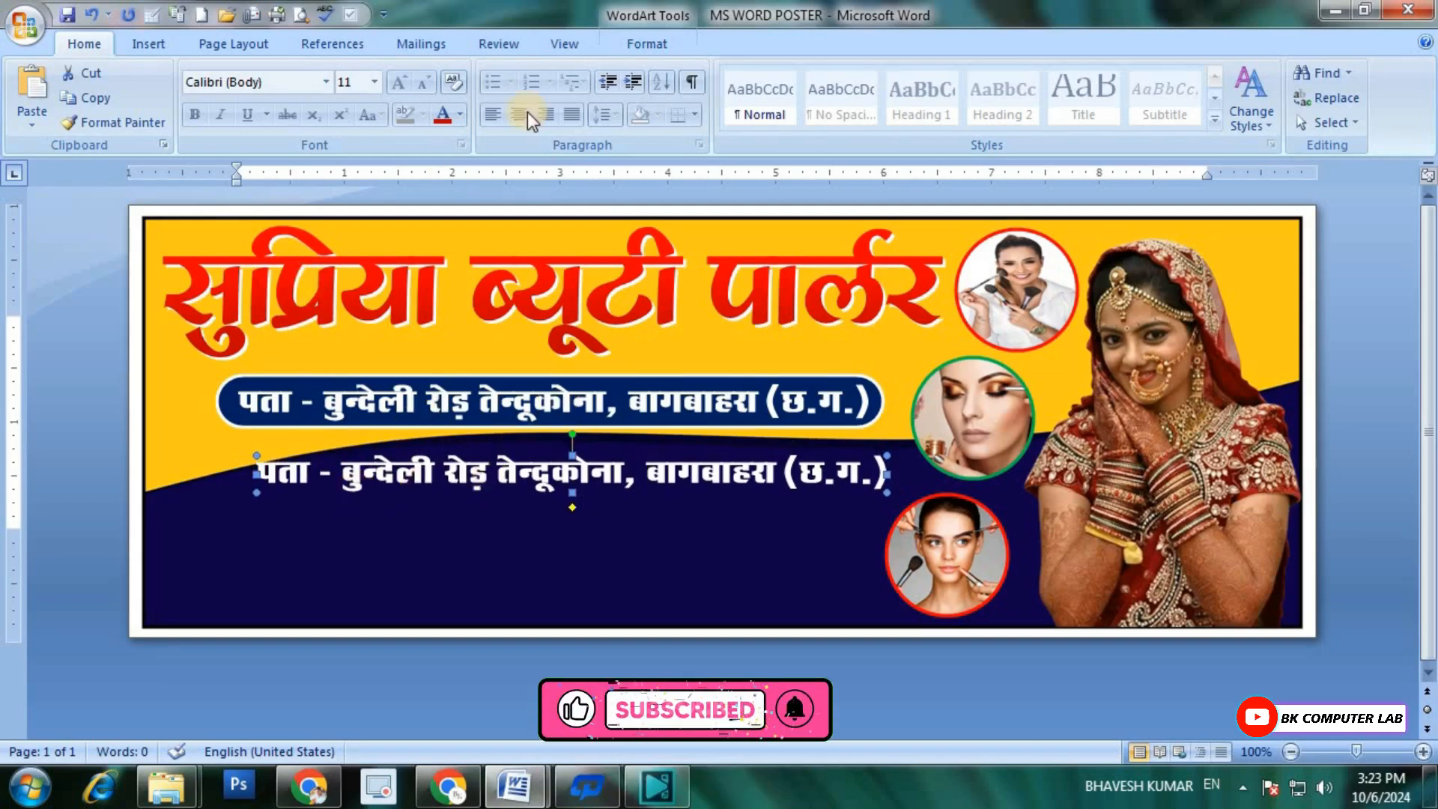
Step: Open the copied address WordArt's text for editing and set its font to RAJ 03
{"action": "left_click", "coordinate": [632, 48]}
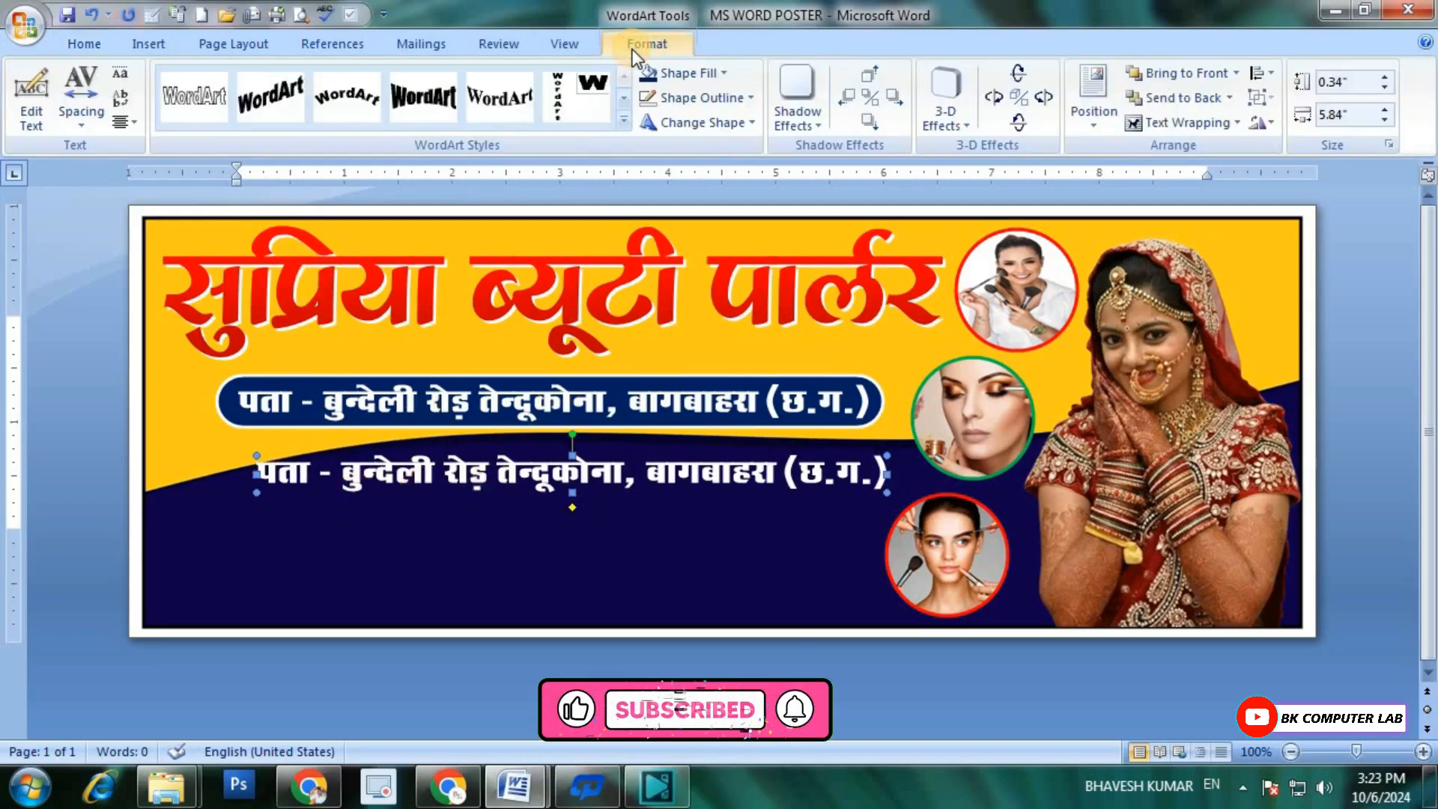
{"action": "left_click", "coordinate": [38, 114]}
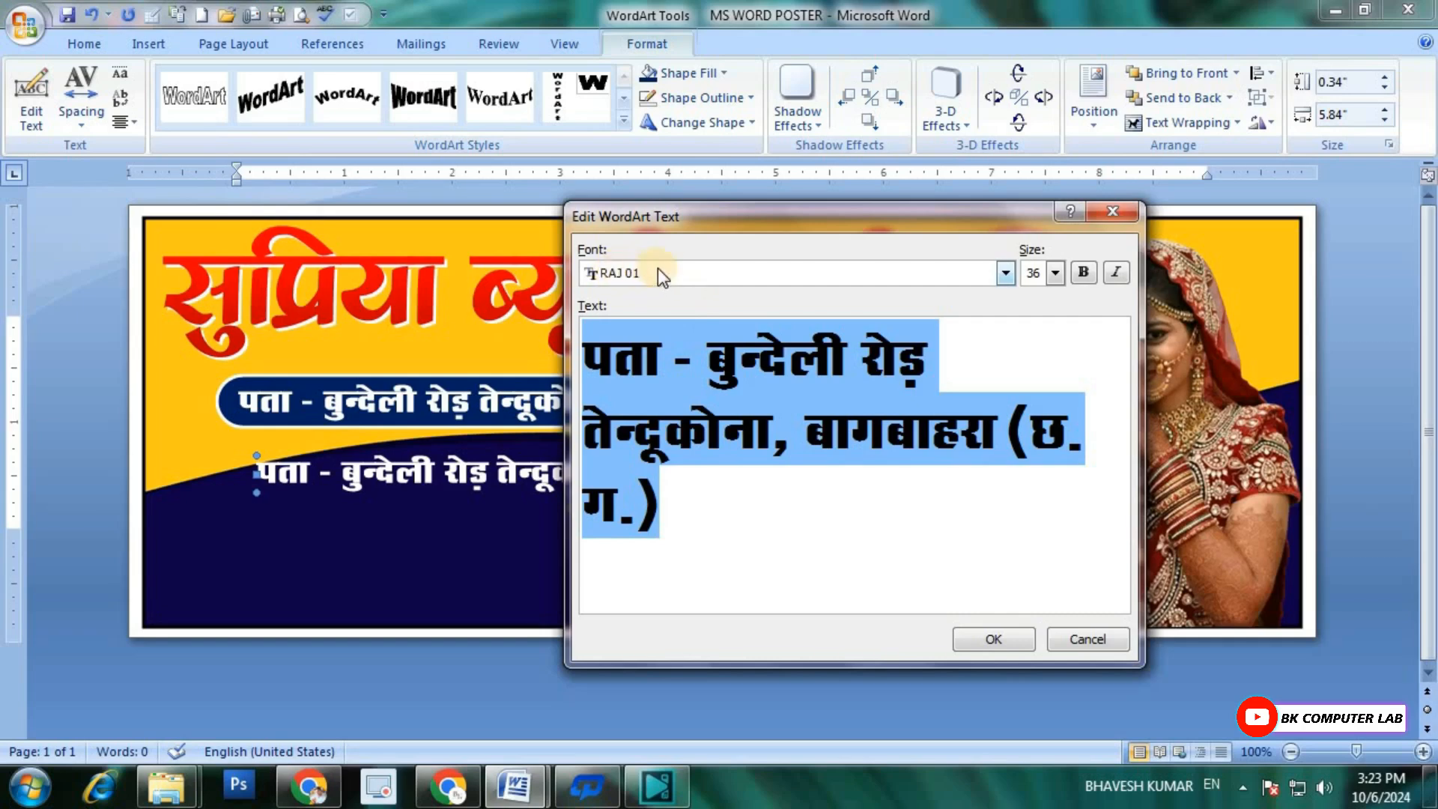
{"action": "left_click", "coordinate": [1008, 273]}
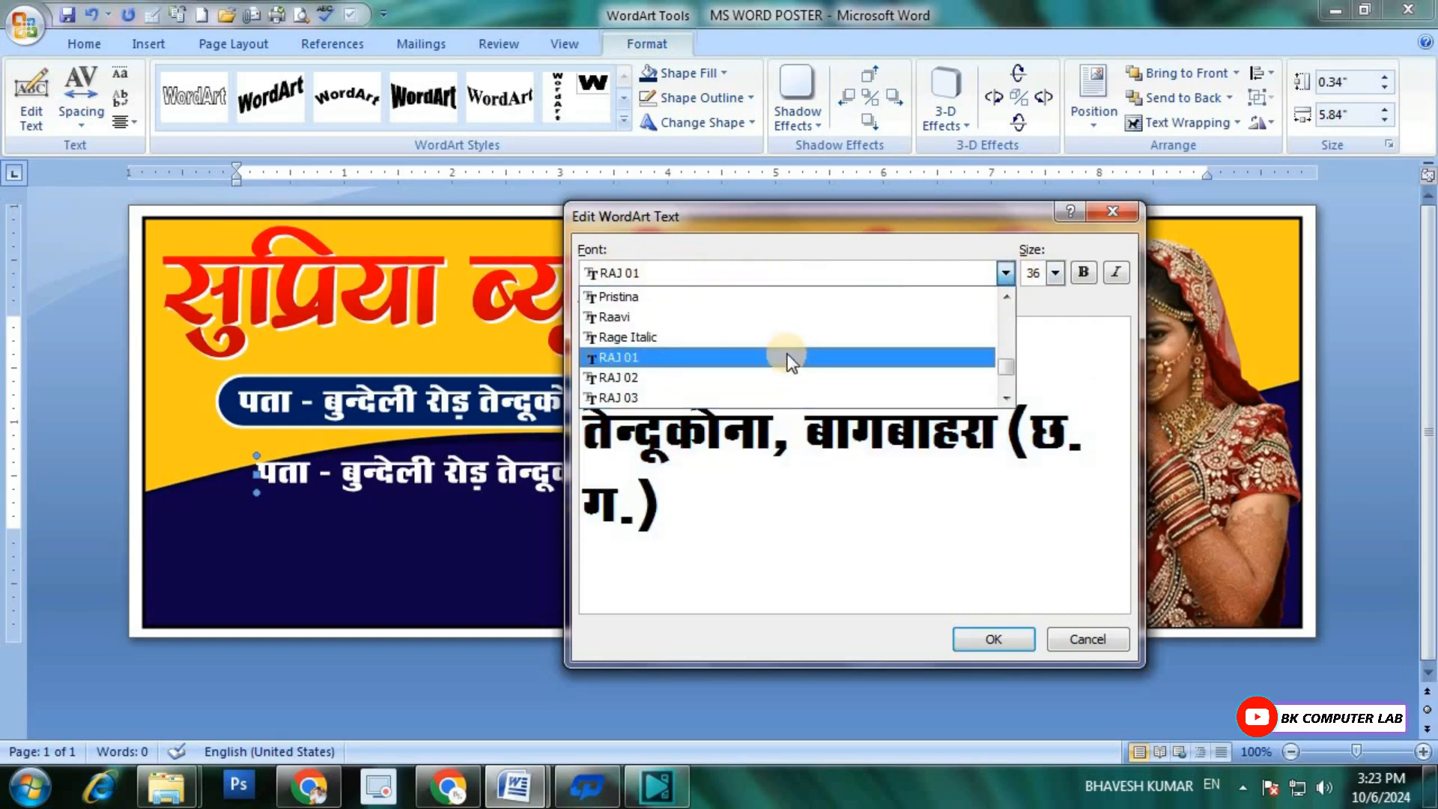
{"action": "left_click", "coordinate": [630, 397]}
Step: Replace the copied WordArt's text with "नोटः- हमारे यहाँ चूड़ी, गले का हार, लिपस्टिक" and apply it
{"action": "left_click_drag", "start_coordinate": [678, 517], "coordinate": [532, 356]}
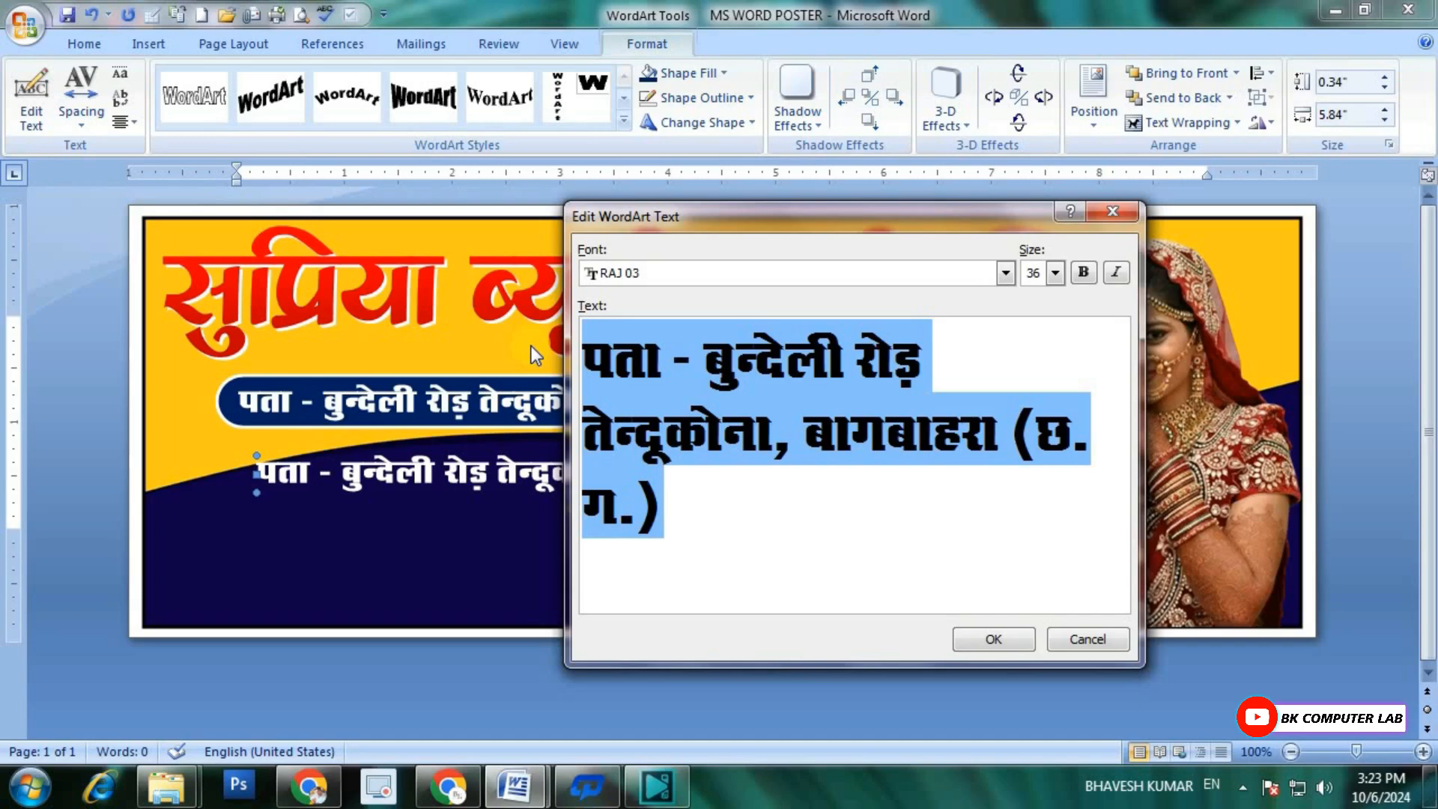
{"action": "type", "text": "नोटः"}
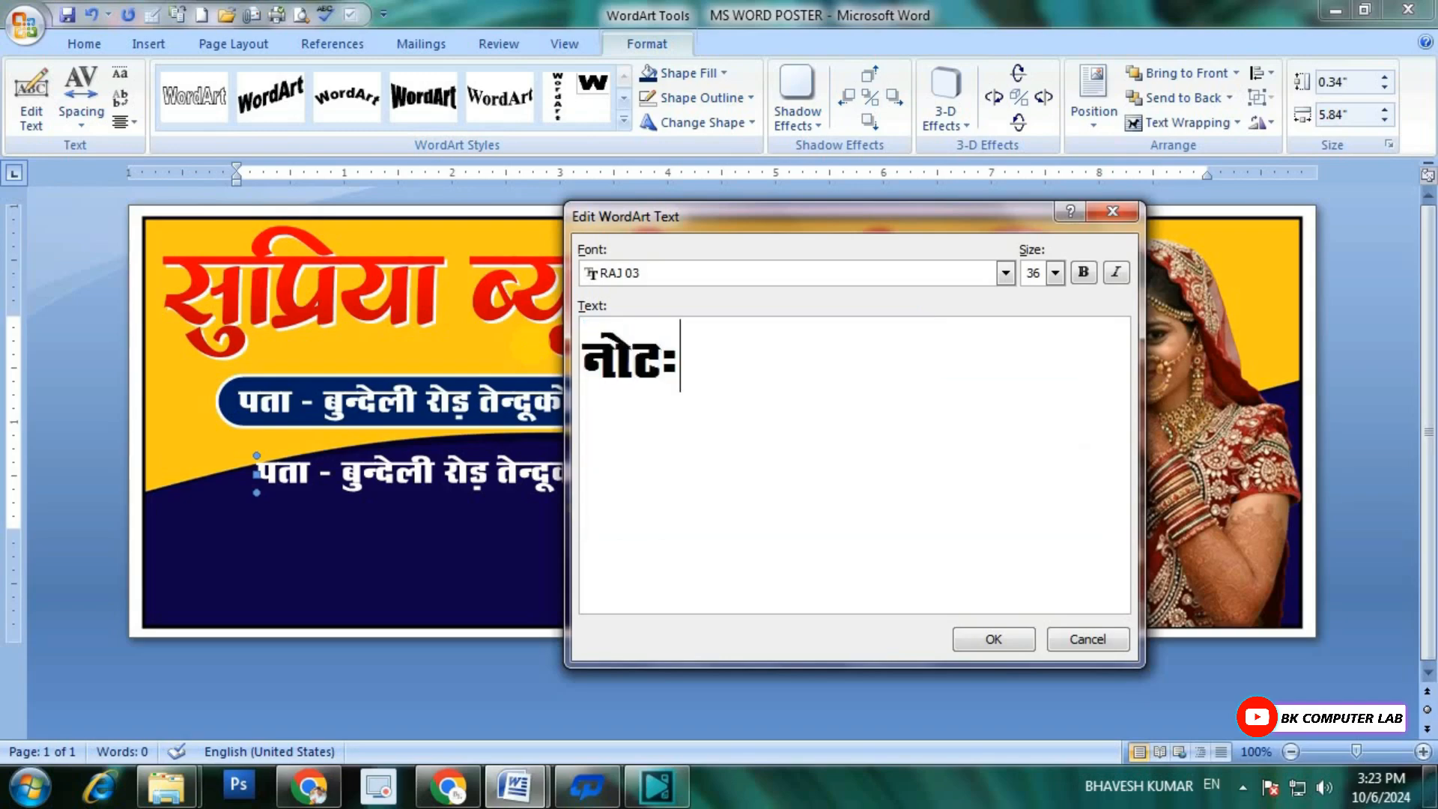
{"action": "type", "text": ":- हमारे यहा"}
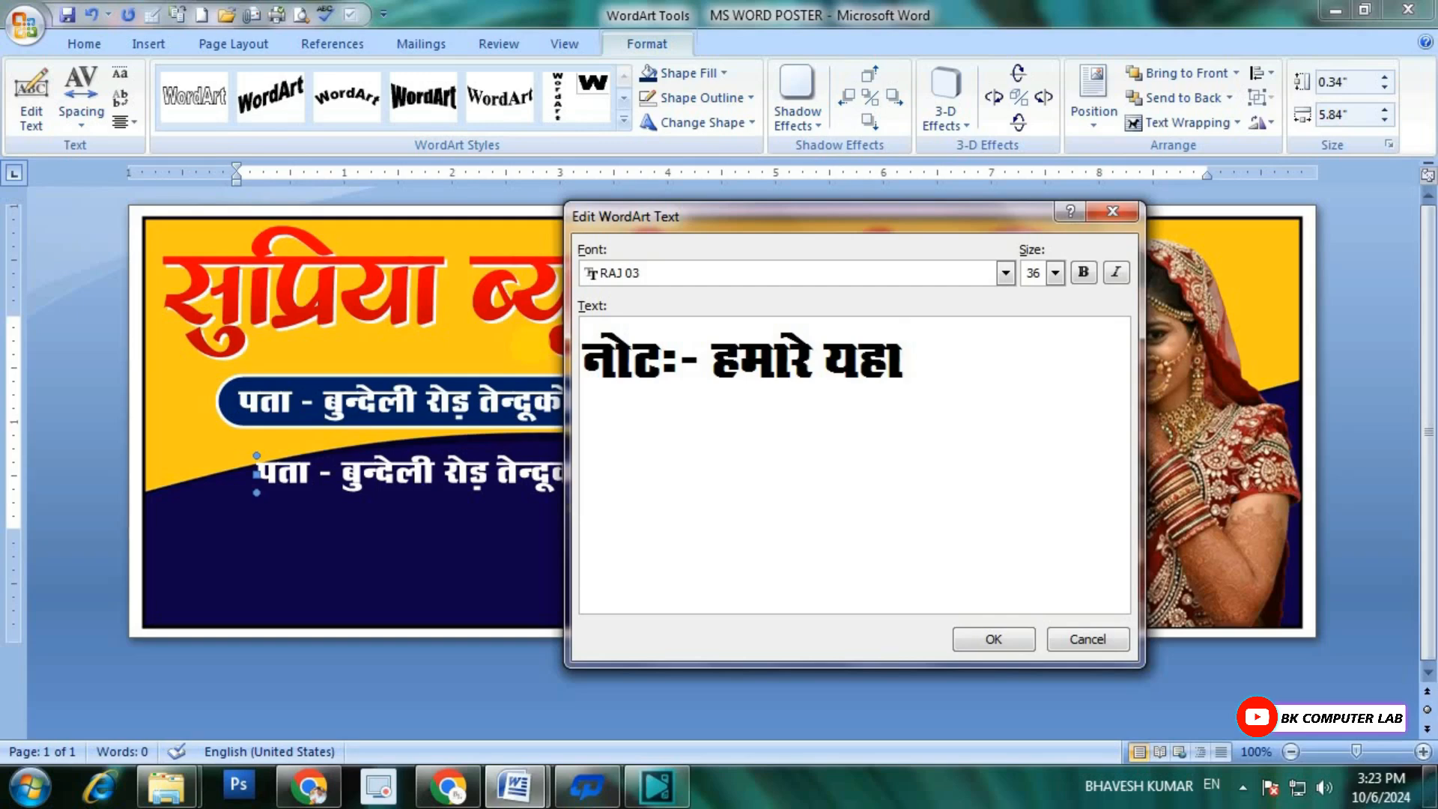
{"action": "type", "text": "ँ चूड़ी"}
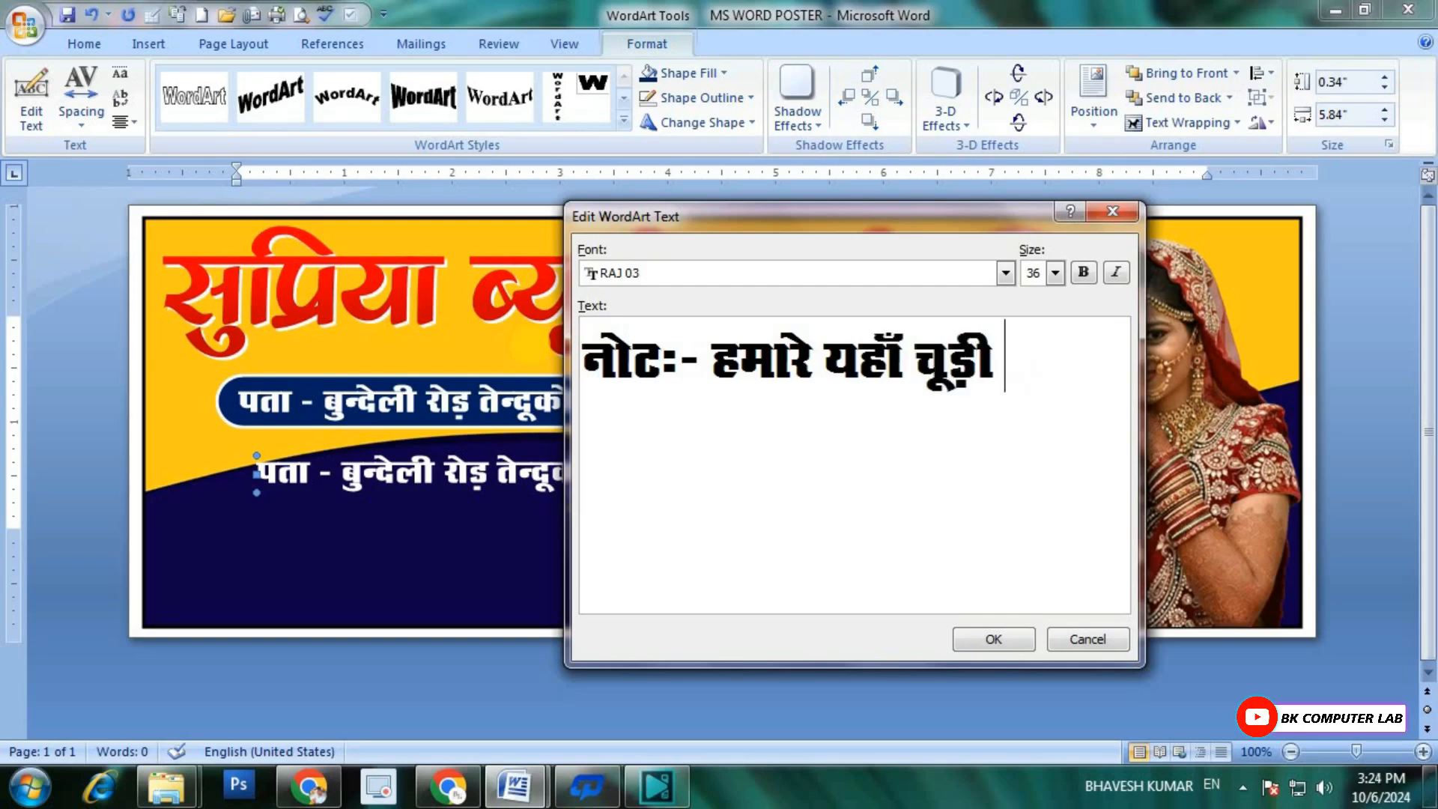
{"action": "type", "text": ", गले का हार"}
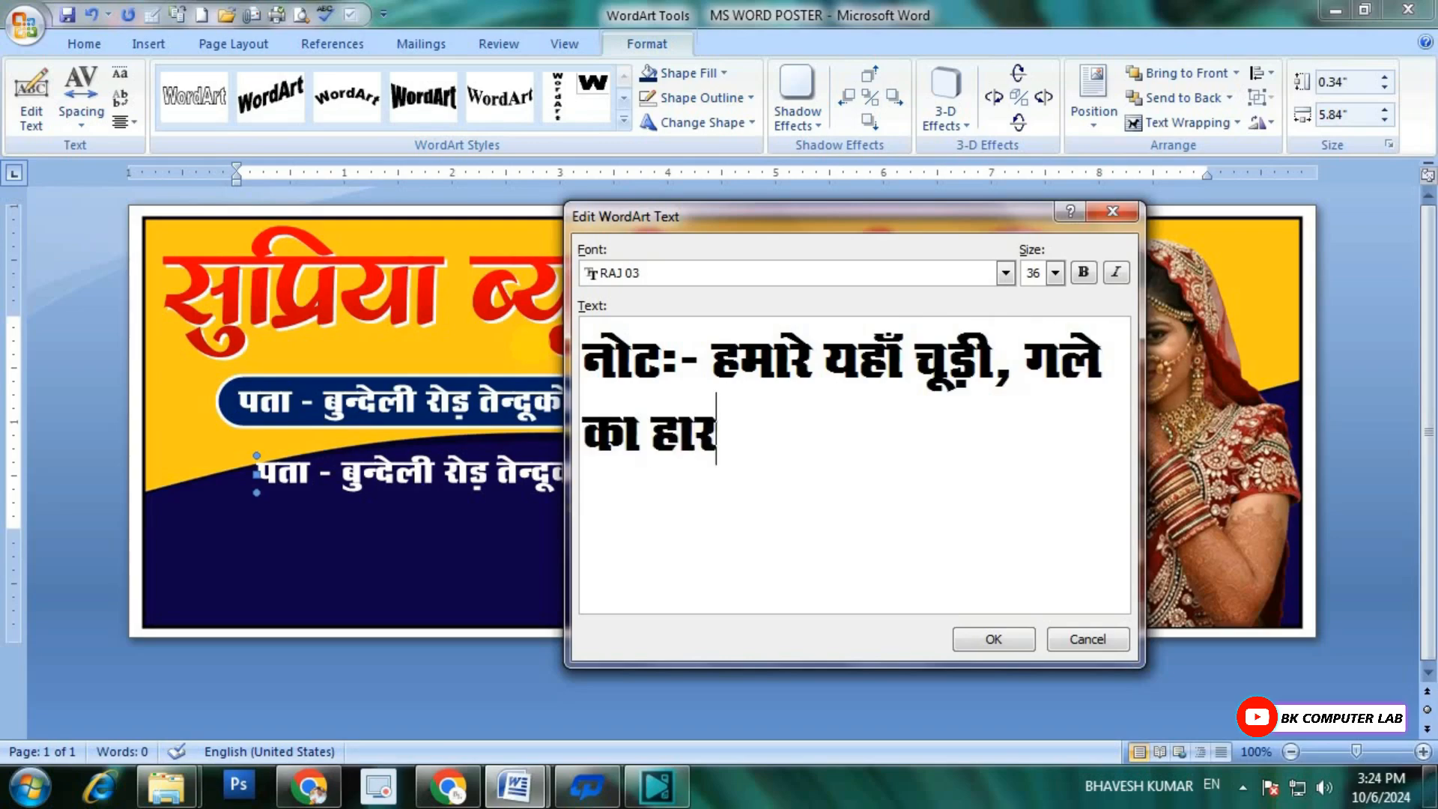
{"action": "type", "text": ", िलपिस्टक"}
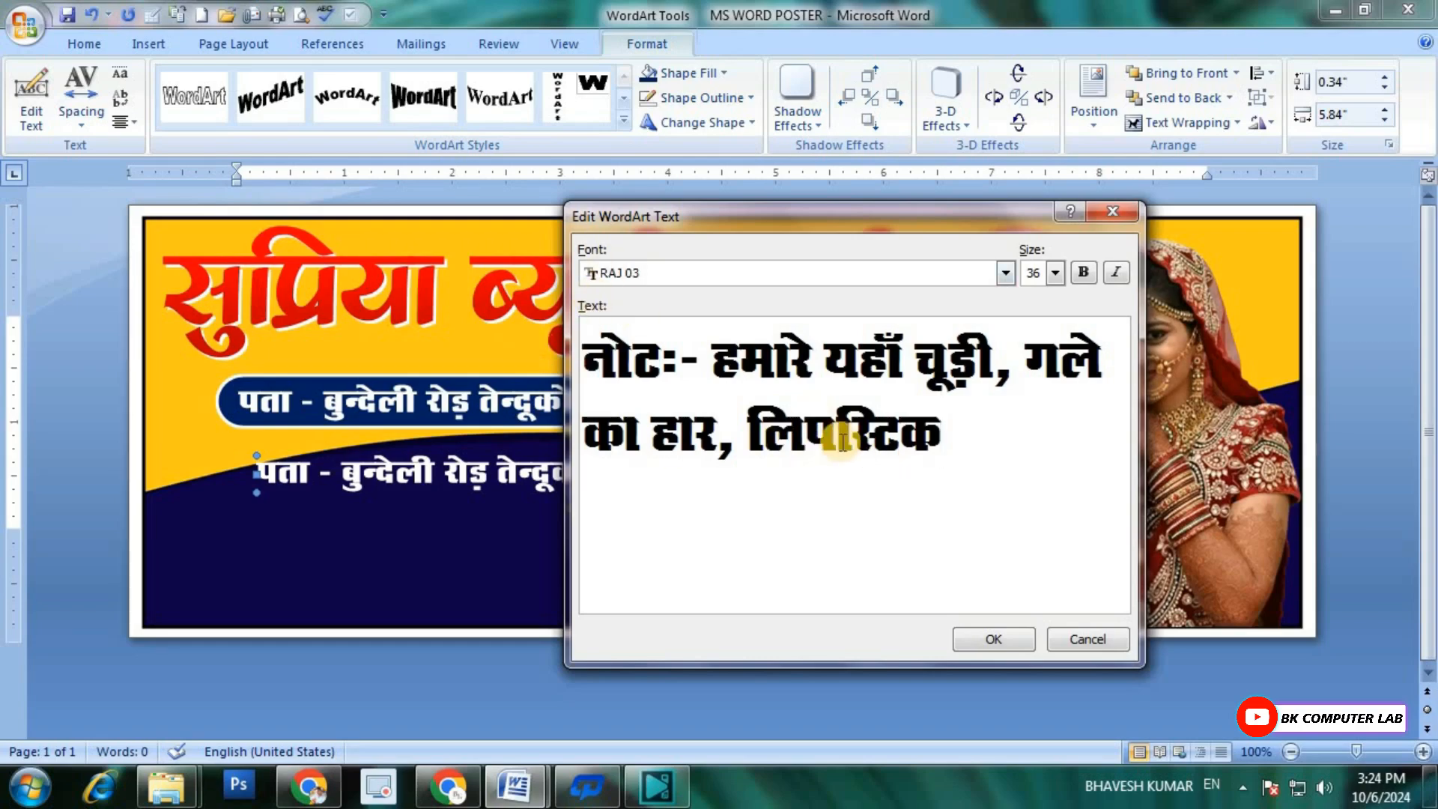
{"action": "left_click", "coordinate": [997, 639]}
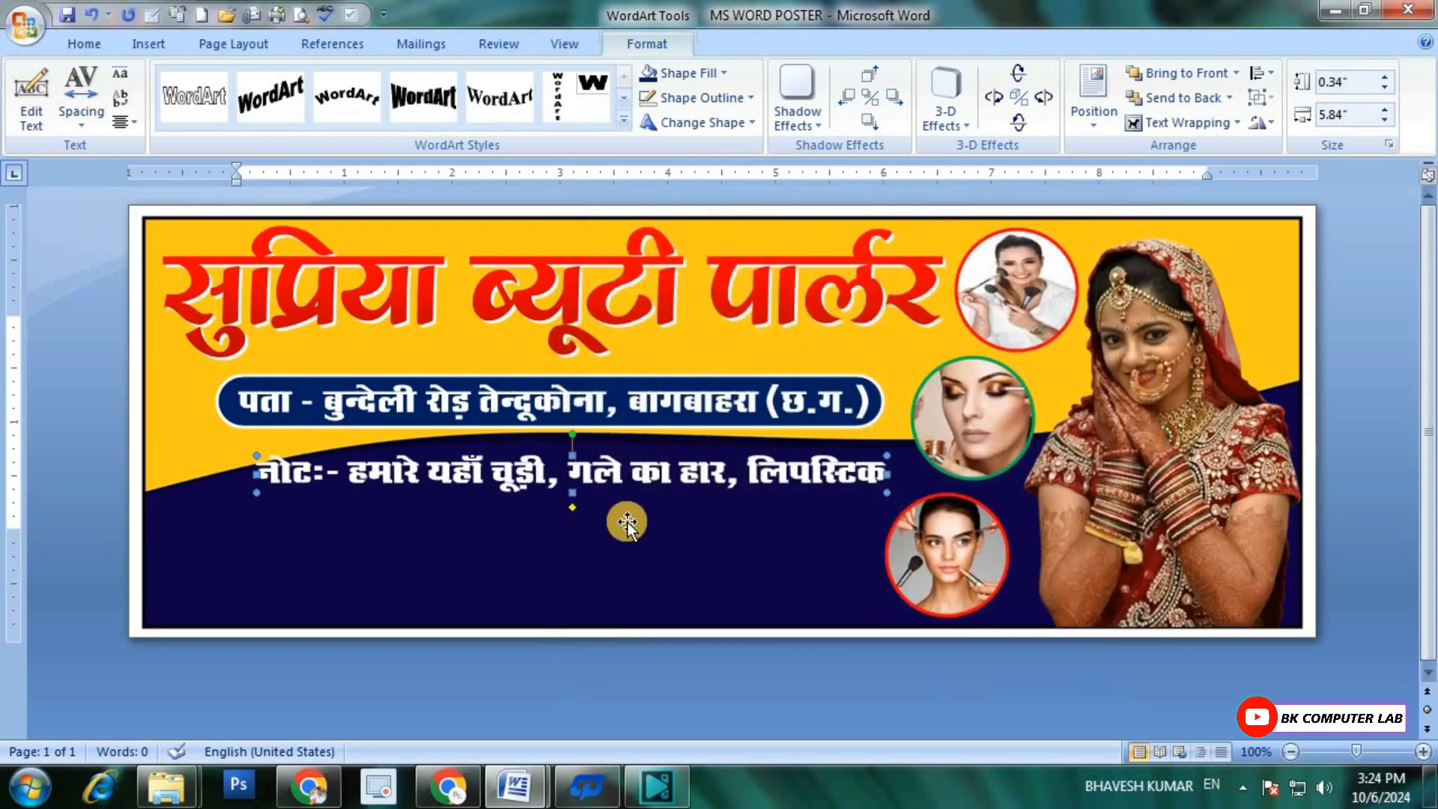
Step: Nudge the note WordArt down and slightly left so it is centered below the address bar
{"action": "key", "text": "ctrl+Right"}
{"action": "key", "text": "ctrl+Right"}
{"action": "key", "text": "ctrl+Right"}
{"action": "key", "text": "ctrl+Right"}
{"action": "key", "text": "ctrl+Right"}
{"action": "key", "text": "ctrl+Right"}
{"action": "key", "text": "ctrl+Right"}
{"action": "key", "text": "ctrl+Right"}
{"action": "key", "text": "ctrl+Right"}
{"action": "key", "text": "ctrl+Right"}
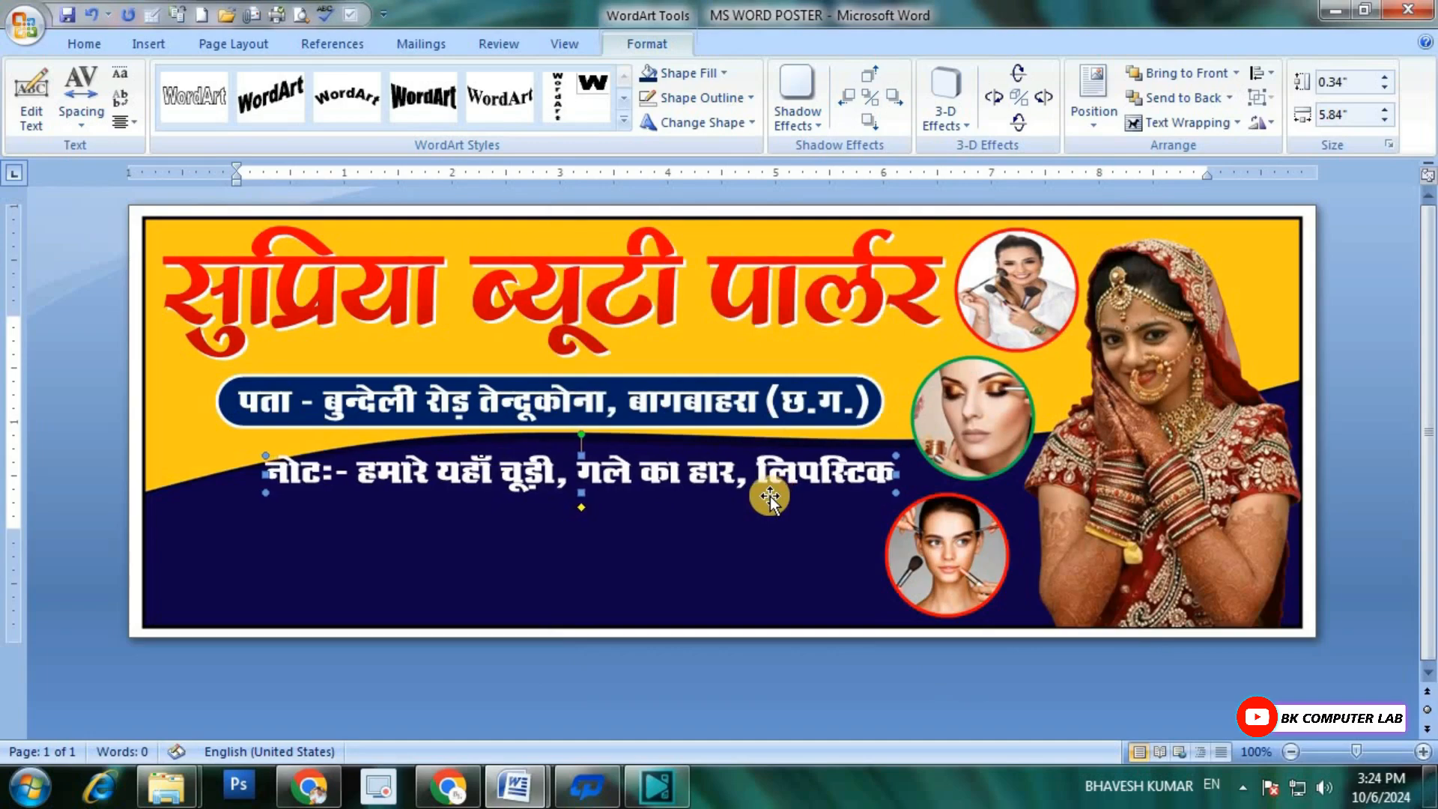
{"action": "key", "text": "ctrl+Down"}
{"action": "key", "text": "ctrl+Down"}
{"action": "key", "text": "ctrl+Down"}
{"action": "key", "text": "ctrl+Down"}
{"action": "key", "text": "ctrl+Down"}
{"action": "key", "text": "ctrl+Down"}
{"action": "key", "text": "ctrl+Down"}
{"action": "key", "text": "ctrl+Down"}
{"action": "key", "text": "ctrl+Down"}
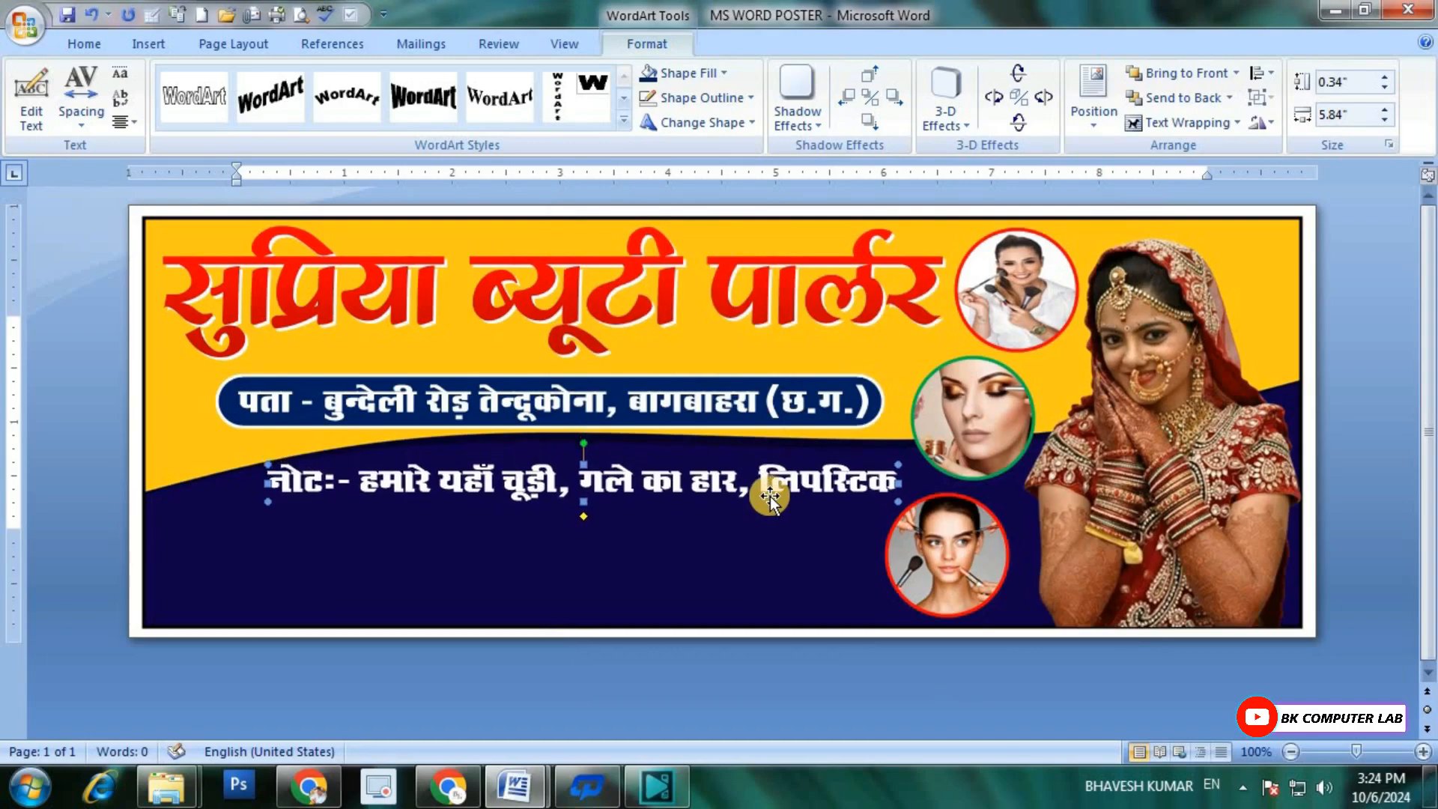
{"action": "key", "text": "ctrl+Left"}
{"action": "key", "text": "ctrl+Left"}
{"action": "key", "text": "ctrl+Left"}
{"action": "key", "text": "ctrl+Left"}
{"action": "key", "text": "ctrl+Left"}
{"action": "key", "text": "ctrl+Left"}
{"action": "key", "text": "ctrl+Left"}
{"action": "key", "text": "ctrl+Left"}
{"action": "key", "text": "ctrl+Left"}
{"action": "key", "text": "ctrl+Left"}
{"action": "key", "text": "ctrl+Left"}
{"action": "key", "text": "ctrl+Left"}
{"action": "key", "text": "ctrl+Left"}
{"action": "key", "text": "ctrl+Left"}
{"action": "key", "text": "ctrl+Left"}
{"action": "key", "text": "ctrl+Left"}
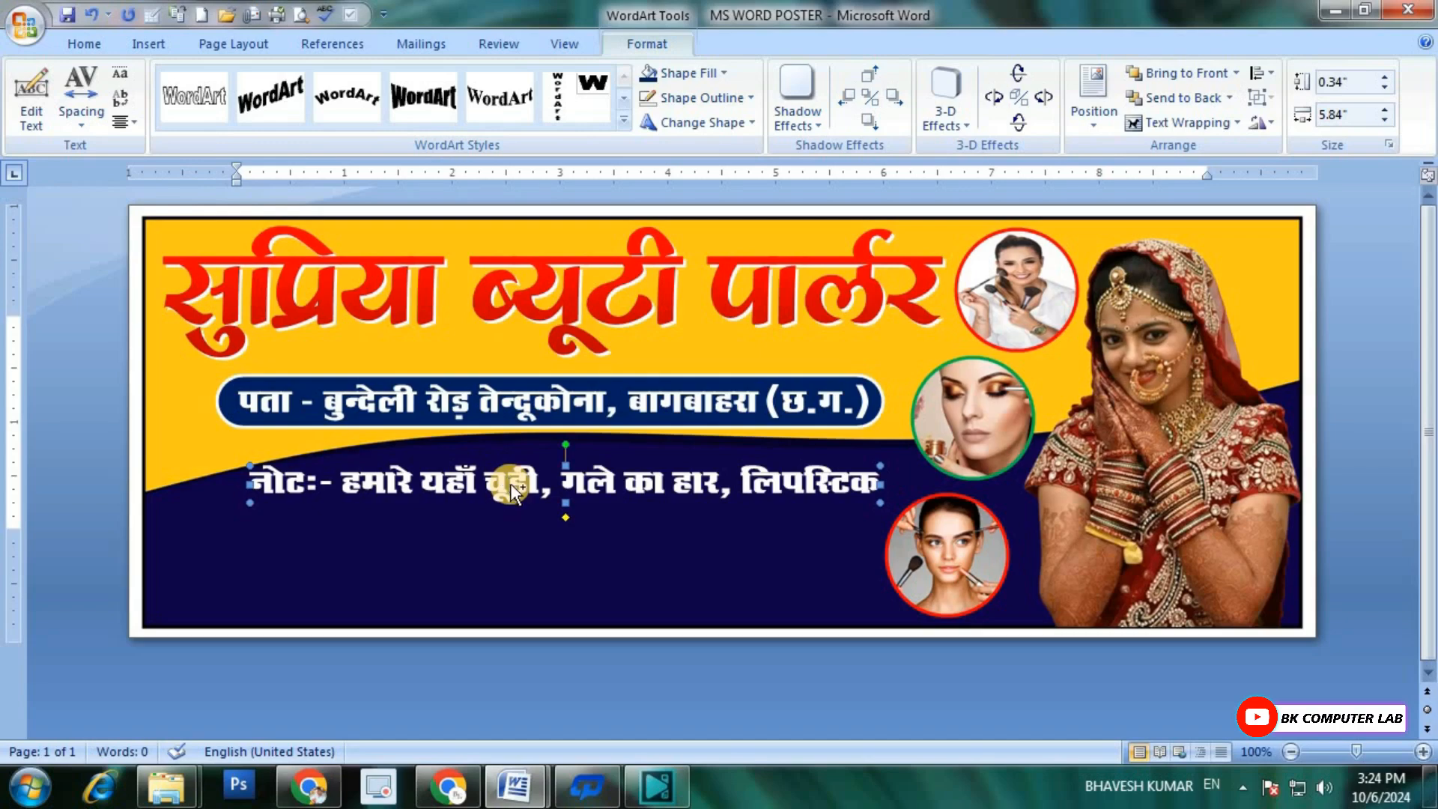
Step: Duplicate the note WordArt and change the copy's text to "सौंदर्य का सारा सामान मिलता है।"
{"action": "key", "text": "ctrl+v"}
{"action": "left_click", "coordinate": [31, 98]}
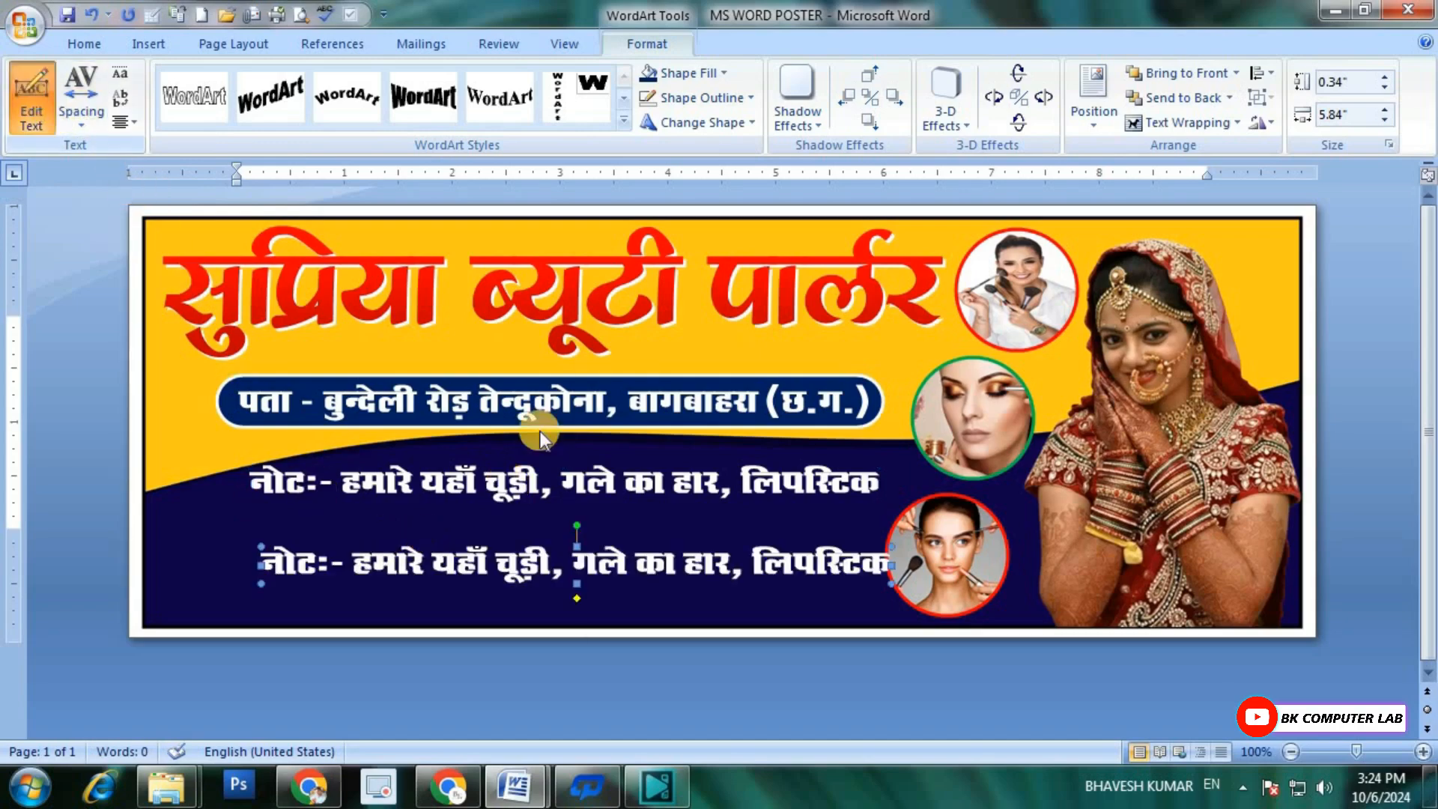
{"action": "key", "text": "BackSpace"}
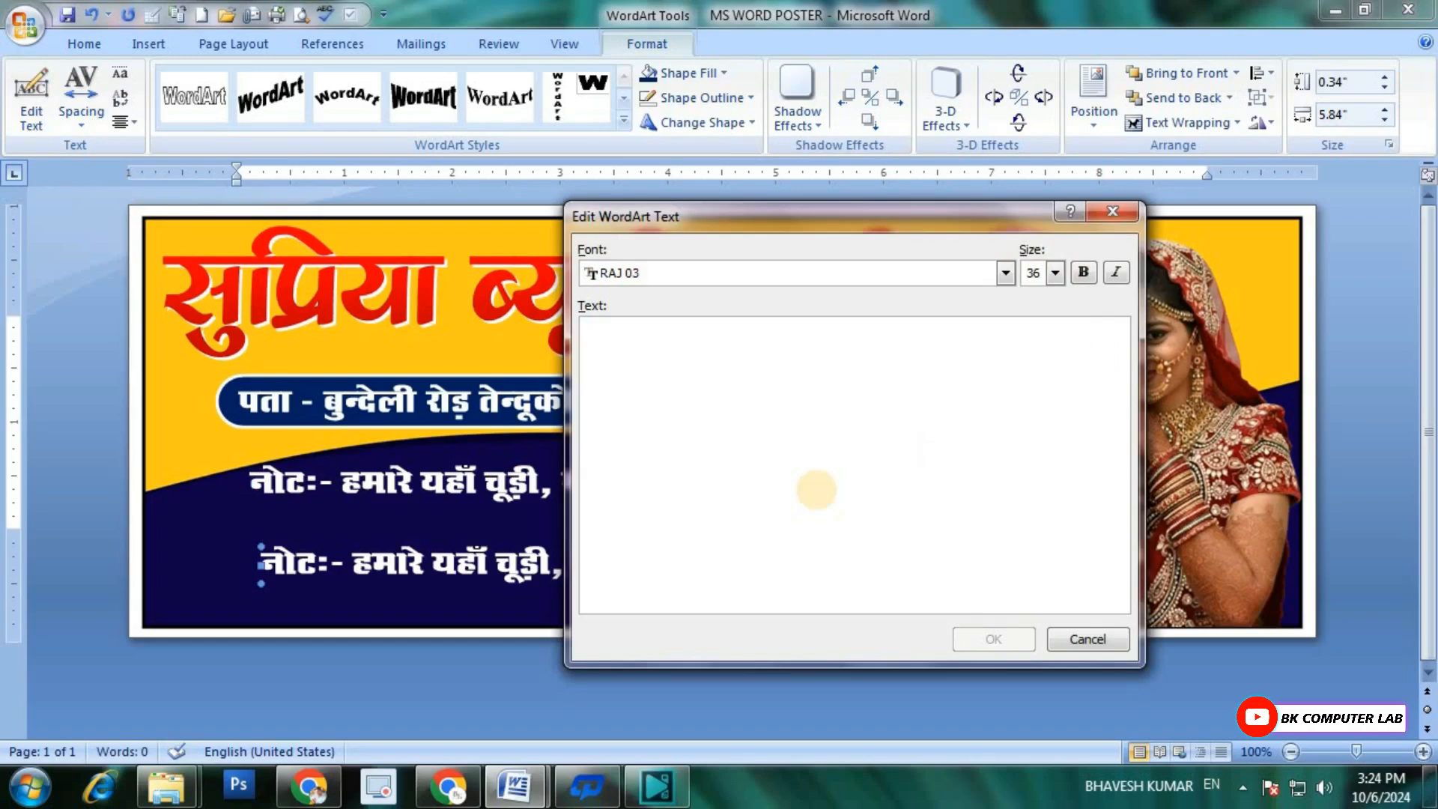
{"action": "type", "text": "lkSan;Z dk lk"}
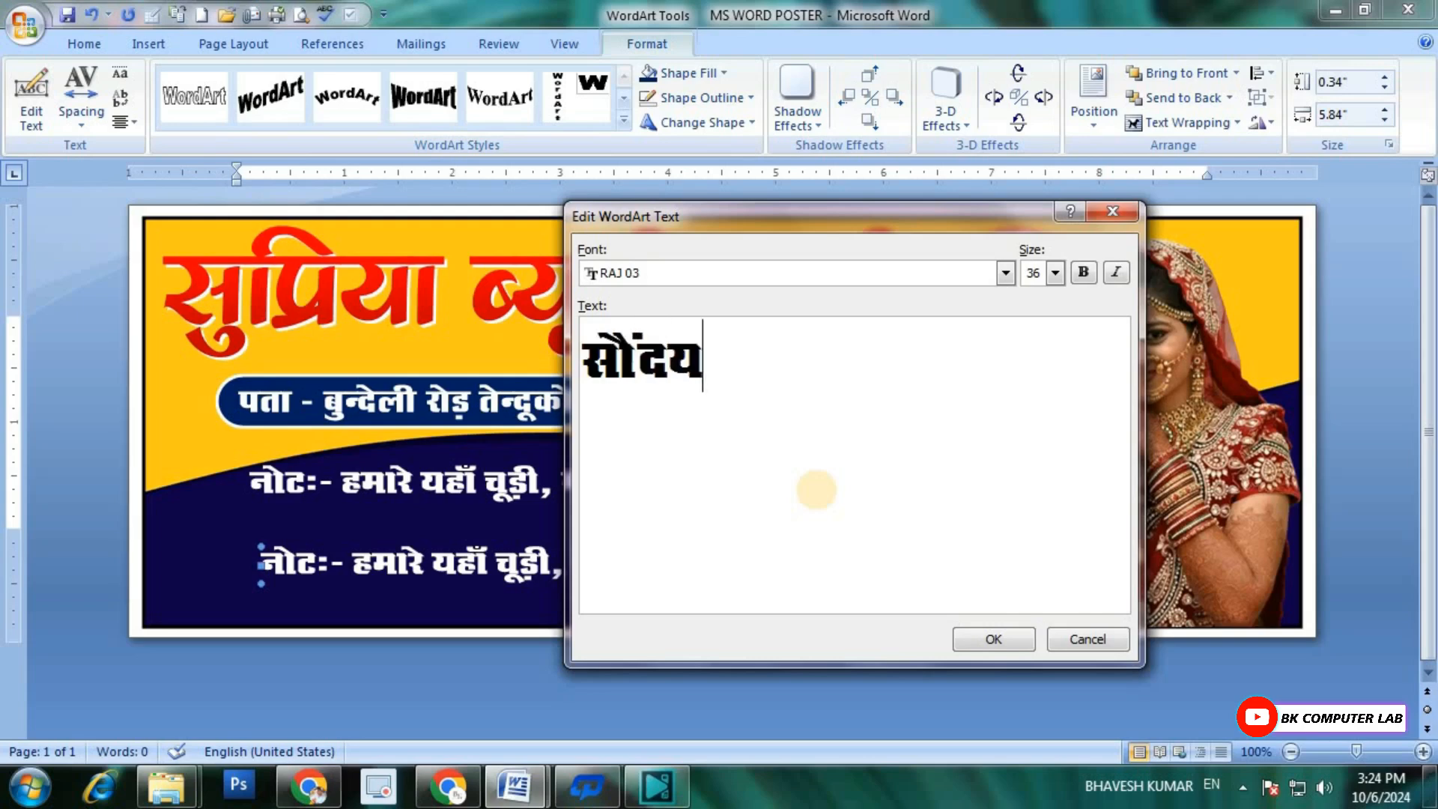
{"action": "type", "text": "jk lkeku fe"}
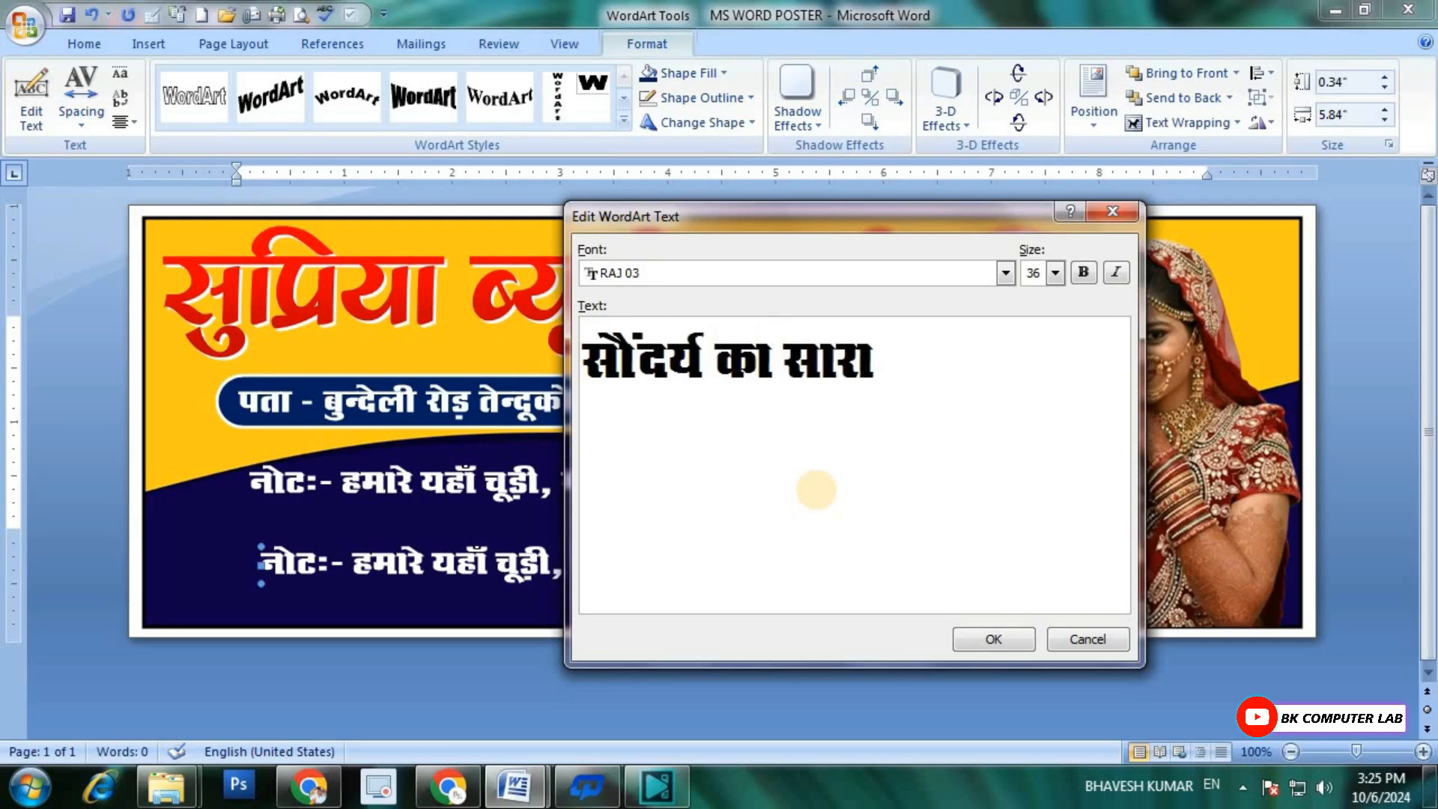
{"action": "type", "text": "ykrk gSA"}
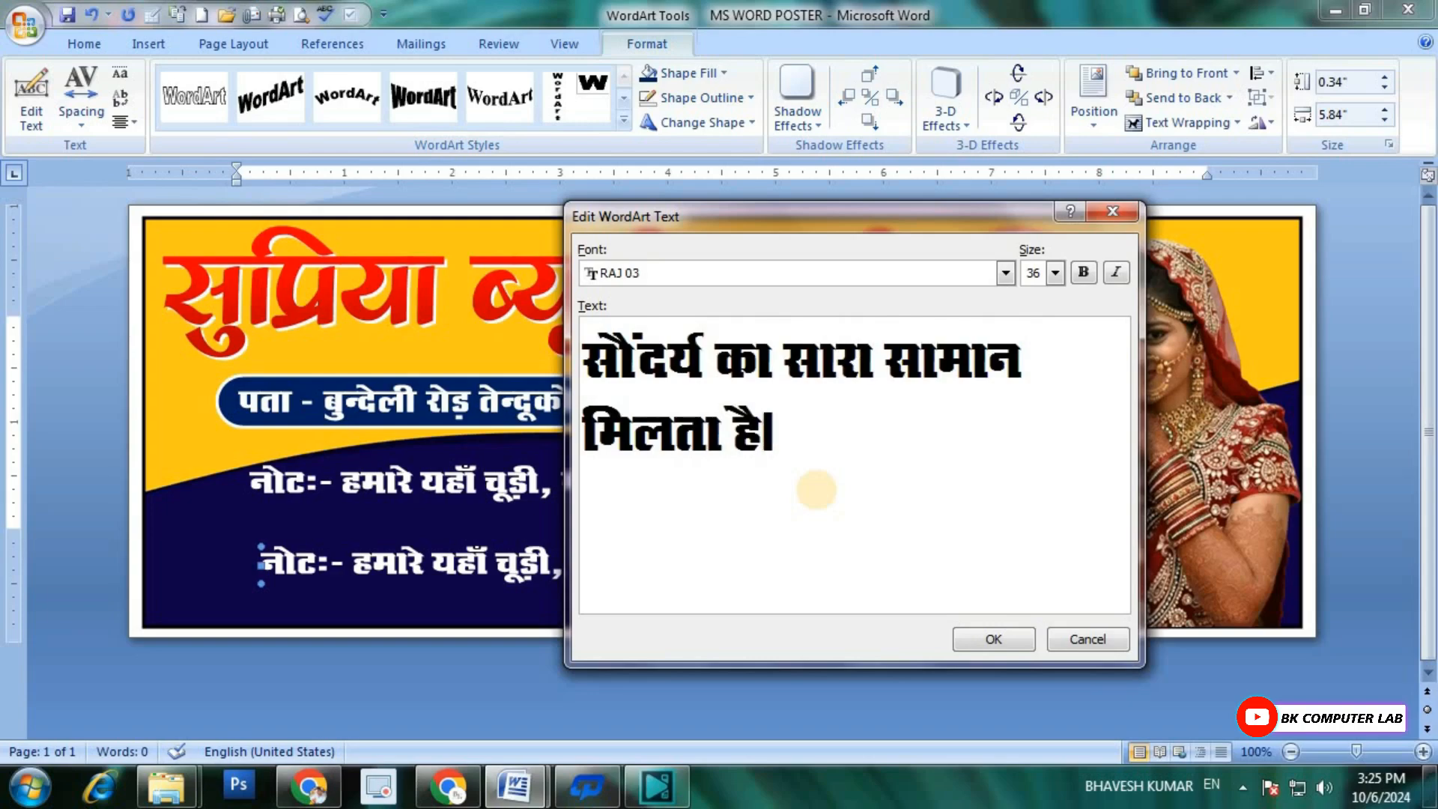
{"action": "left_click", "coordinate": [982, 639]}
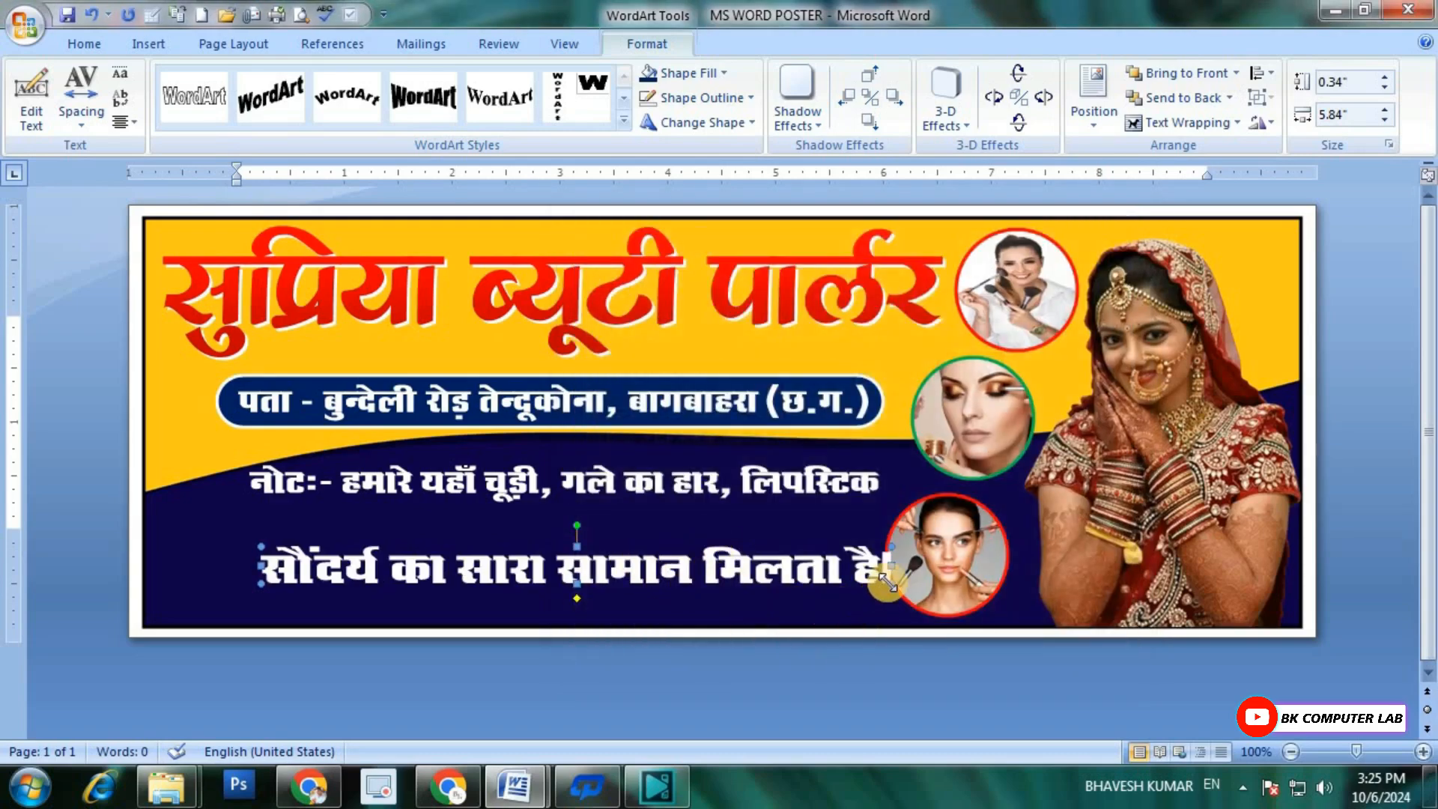
Step: Shrink the second note line to about 4.6 by 0.26 inches and place it just below the first note line
{"action": "left_click_drag", "start_coordinate": [890, 583], "coordinate": [731, 529]}
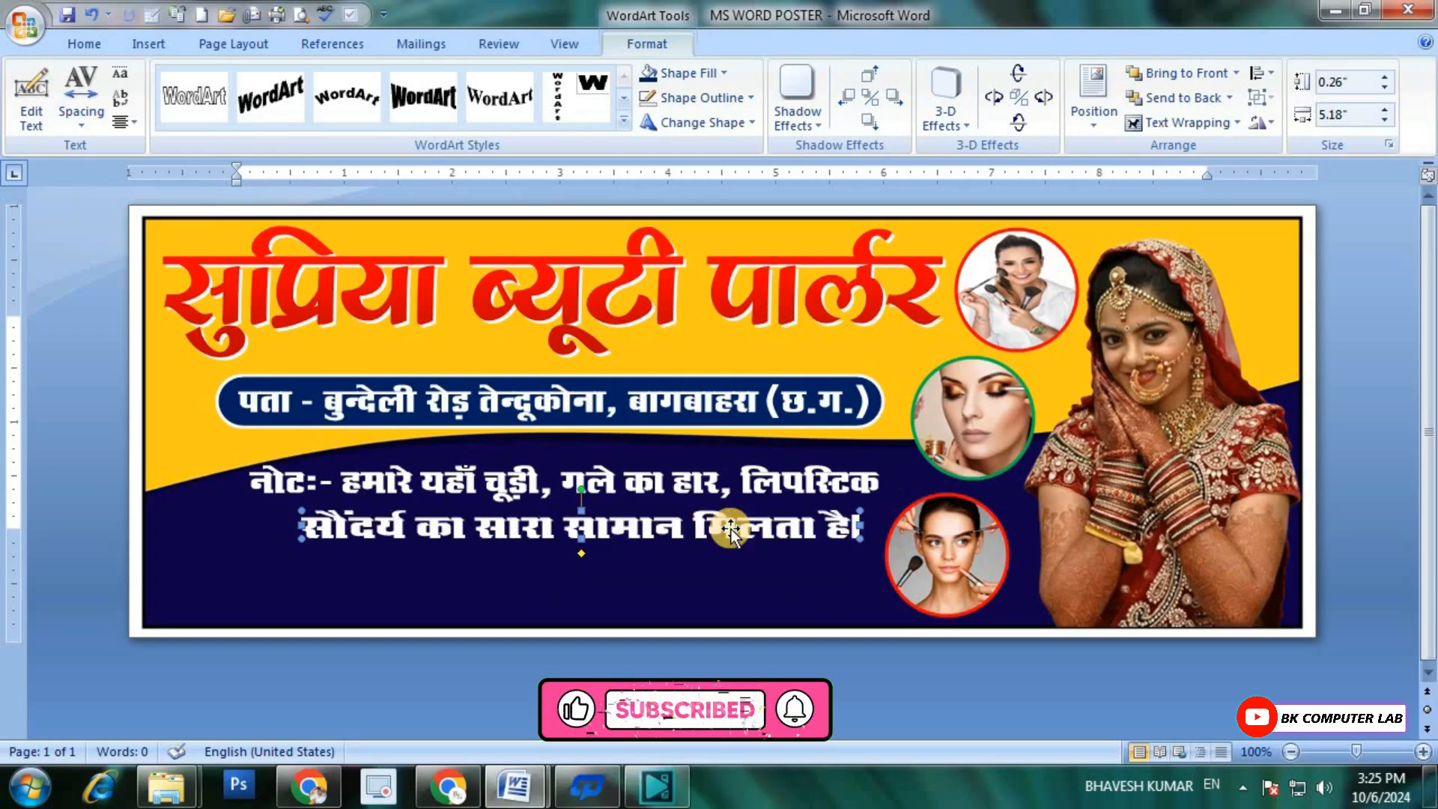
{"action": "key", "text": "Up"}
{"action": "key", "text": "Up"}
{"action": "key", "text": "Up"}
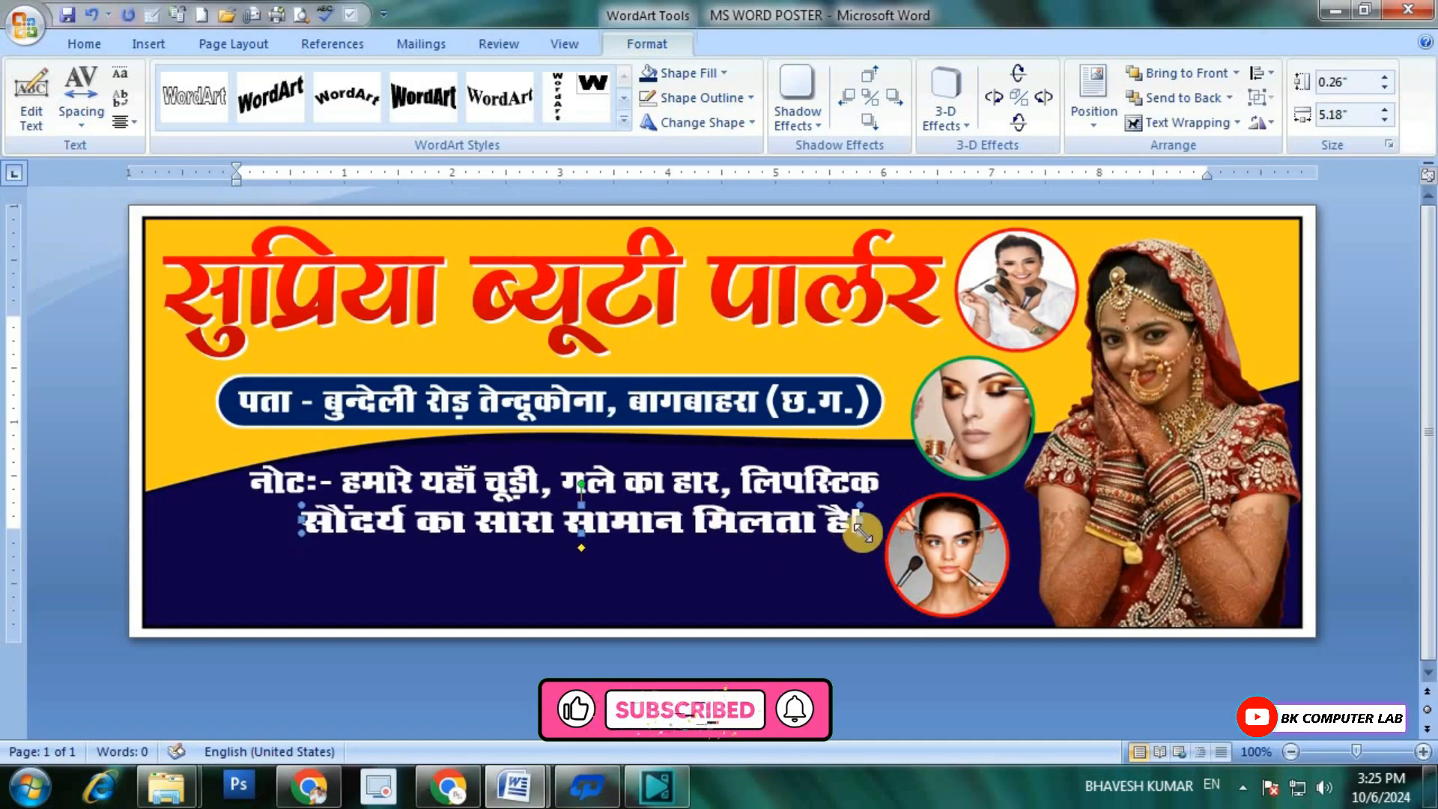
{"action": "left_click_drag", "start_coordinate": [831, 534], "coordinate": [797, 535]}
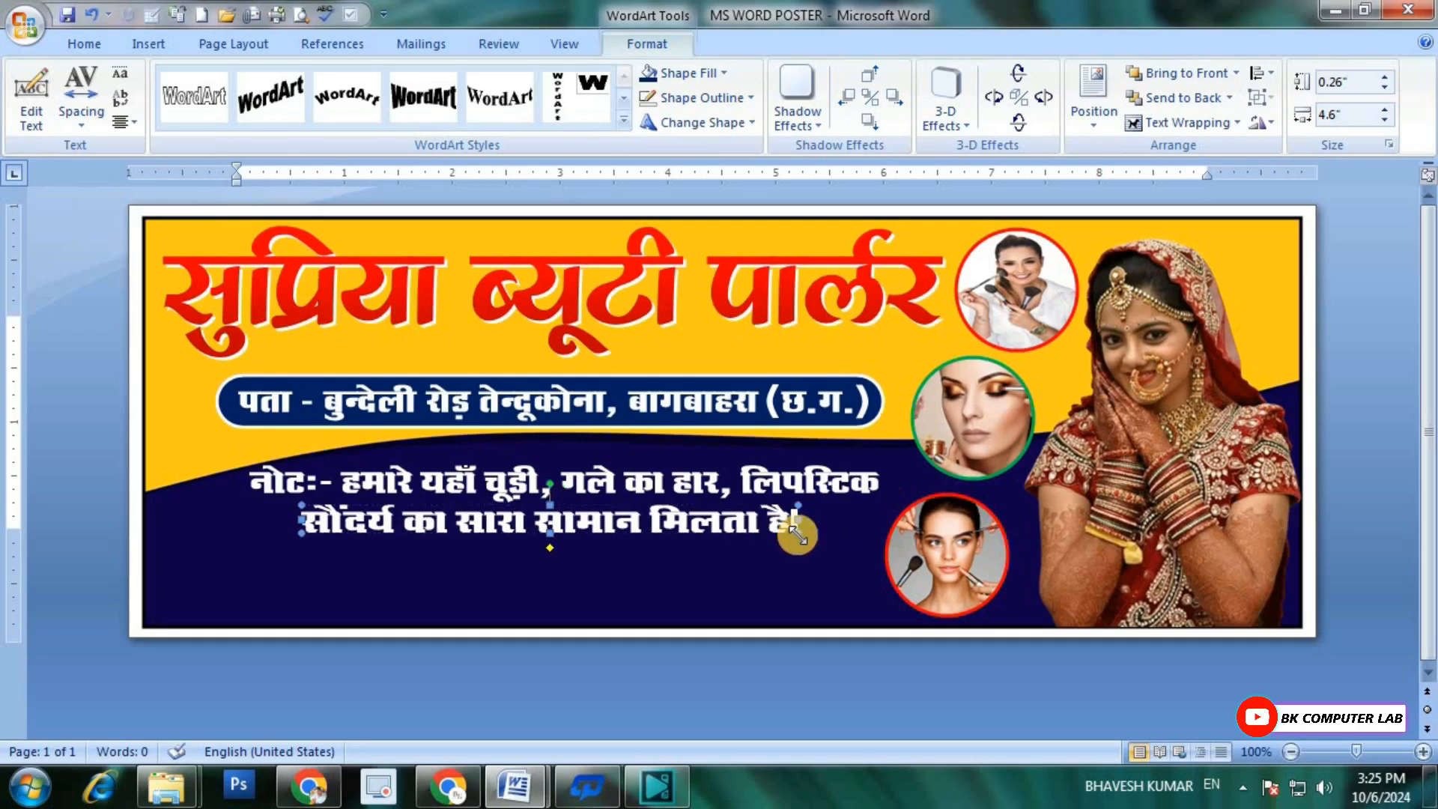
Step: Shift the second note line to the right beneath the first note line
{"action": "left_click", "coordinate": [700, 523]}
{"action": "left_click", "coordinate": [694, 523]}
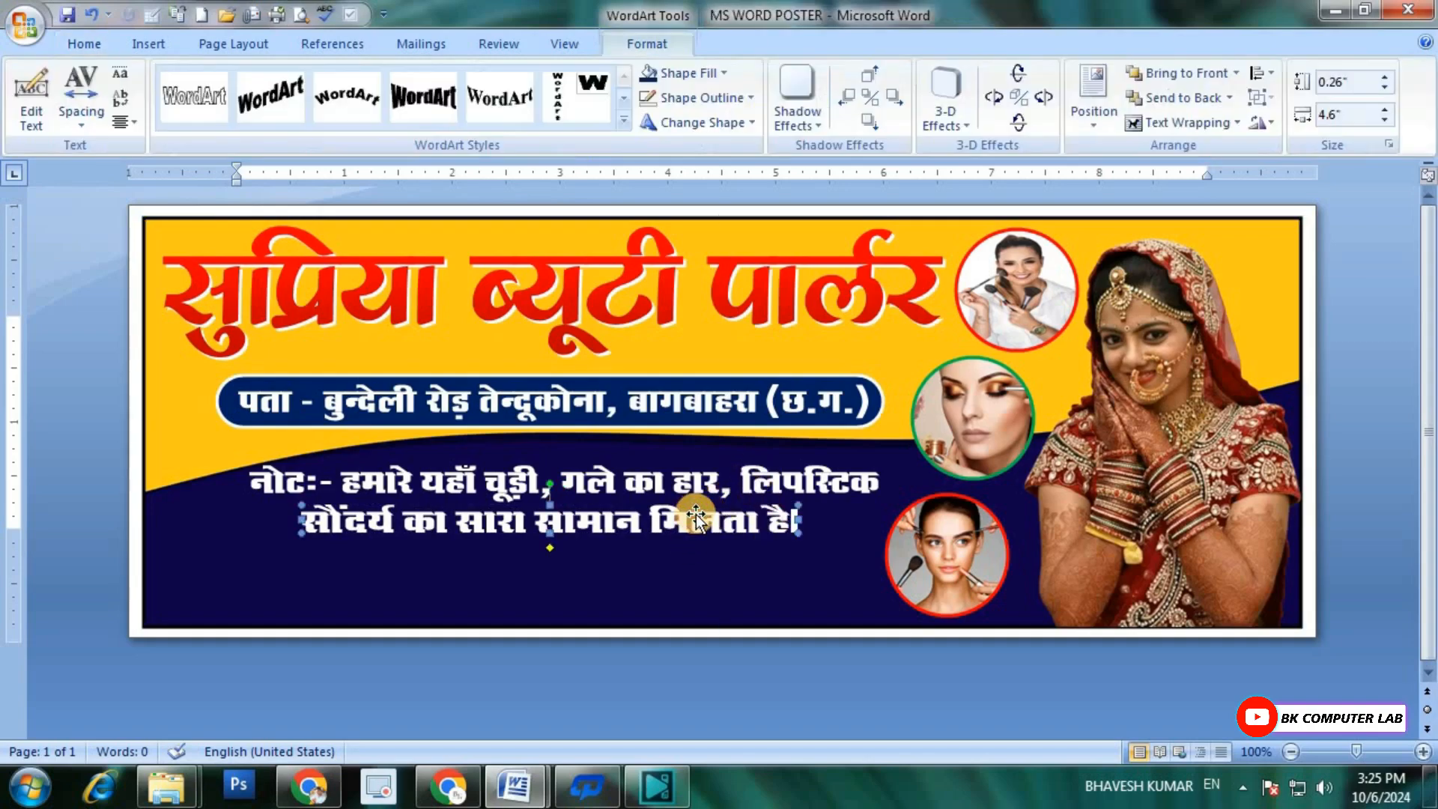
{"action": "key", "text": "ctrl+Right"}
{"action": "key", "text": "ctrl+Right"}
{"action": "key", "text": "ctrl+Right"}
{"action": "key", "text": "ctrl+Right"}
{"action": "key", "text": "ctrl+Right"}
{"action": "key", "text": "ctrl+Right"}
{"action": "key", "text": "ctrl+Right"}
{"action": "key", "text": "ctrl+Right"}
{"action": "key", "text": "ctrl+Right"}
{"action": "key", "text": "ctrl+Right"}
{"action": "key", "text": "ctrl+Right"}
{"action": "key", "text": "ctrl+Right"}
{"action": "key", "text": "ctrl+Right"}
{"action": "key", "text": "ctrl+Right"}
{"action": "key", "text": "ctrl+Right"}
{"action": "key", "text": "ctrl+Right"}
{"action": "key", "text": "ctrl+Right"}
{"action": "key", "text": "ctrl+Right"}
{"action": "key", "text": "ctrl+Right"}
{"action": "key", "text": "ctrl+Right"}
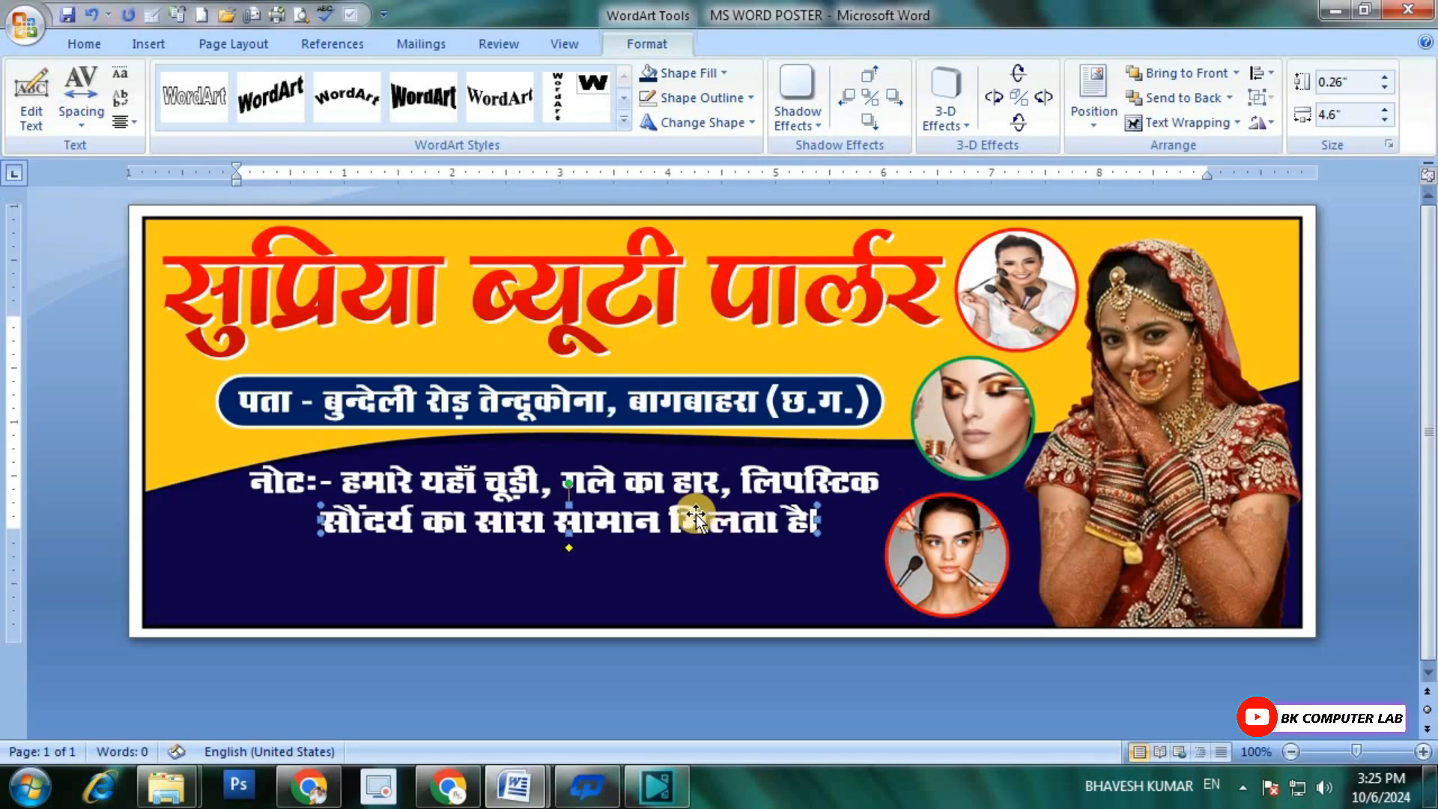
{"action": "key", "text": "ctrl+Right"}
{"action": "key", "text": "ctrl+Right"}
{"action": "key", "text": "ctrl+Right"}
{"action": "key", "text": "ctrl+Right"}
{"action": "key", "text": "ctrl+Right"}
{"action": "key", "text": "ctrl+Right"}
{"action": "key", "text": "ctrl+Right"}
{"action": "key", "text": "ctrl+Right"}
{"action": "key", "text": "ctrl+Right"}
{"action": "key", "text": "ctrl+Right"}
{"action": "key", "text": "ctrl+Right"}
{"action": "key", "text": "ctrl+Right"}
{"action": "key", "text": "ctrl+Right"}
{"action": "key", "text": "ctrl+Right"}
{"action": "key", "text": "ctrl+Right"}
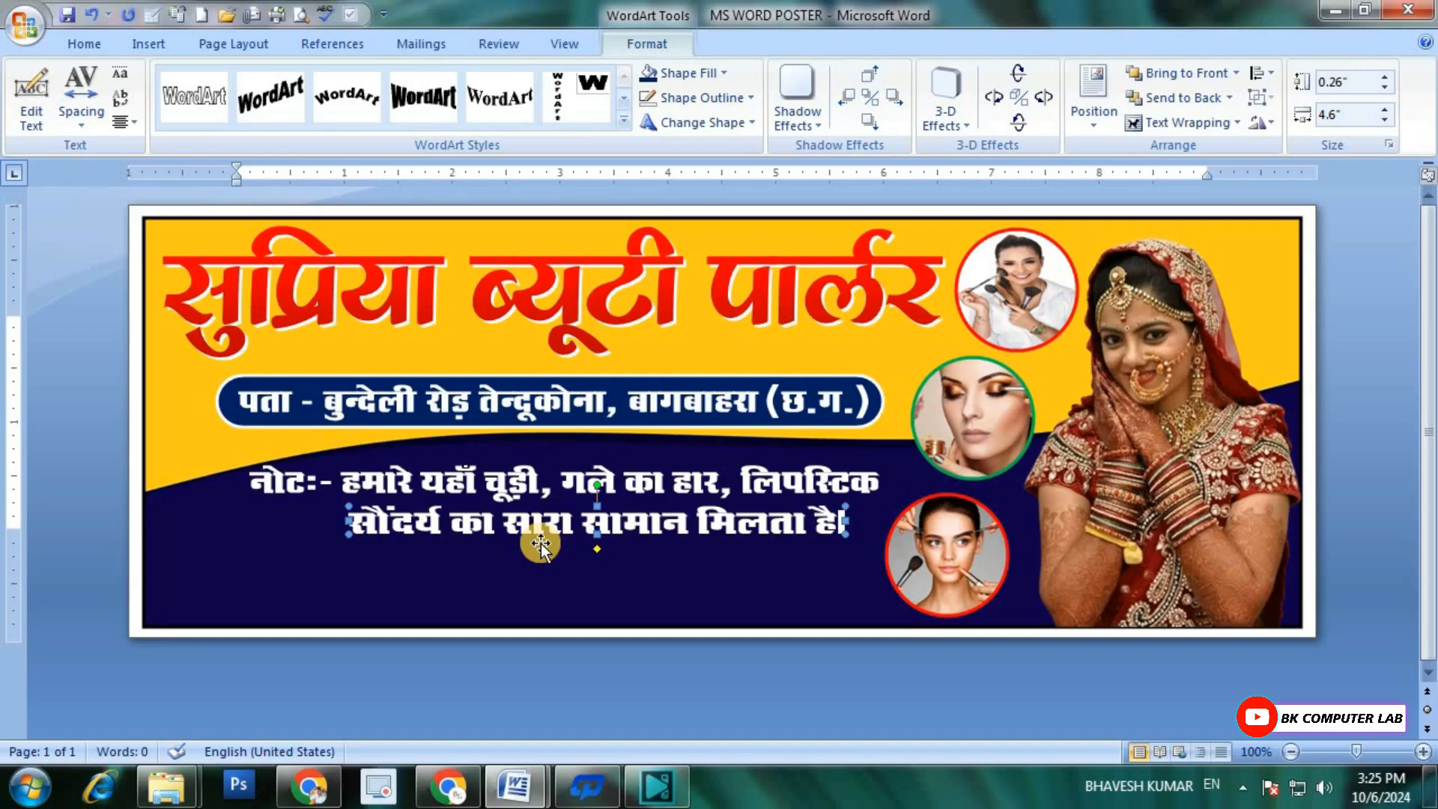
Step: Duplicate the second note line and change the copy's text to "शादी में दुल्हन को सजाया जाता है।"
{"action": "key", "text": "ctrl+d"}
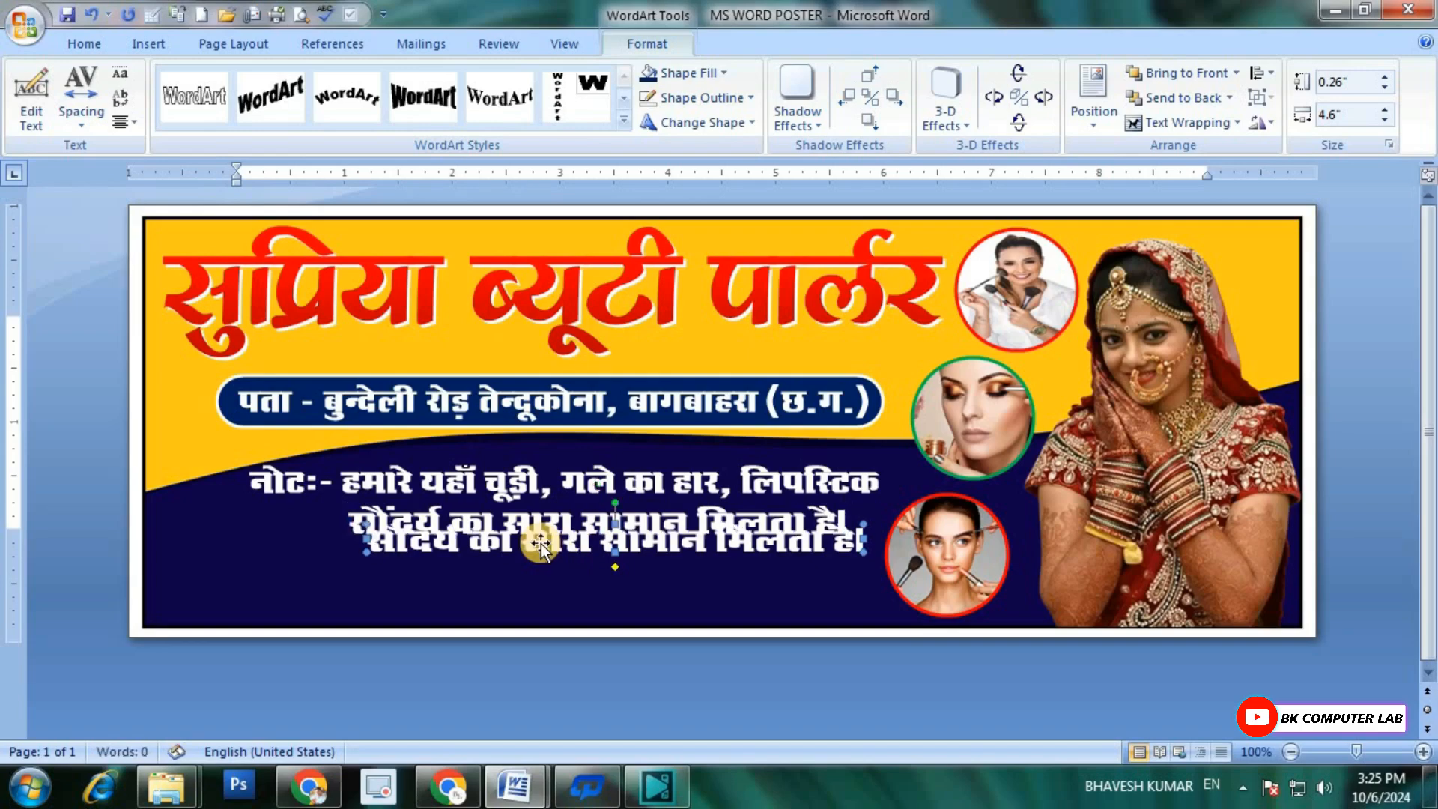
{"action": "left_click", "coordinate": [38, 93]}
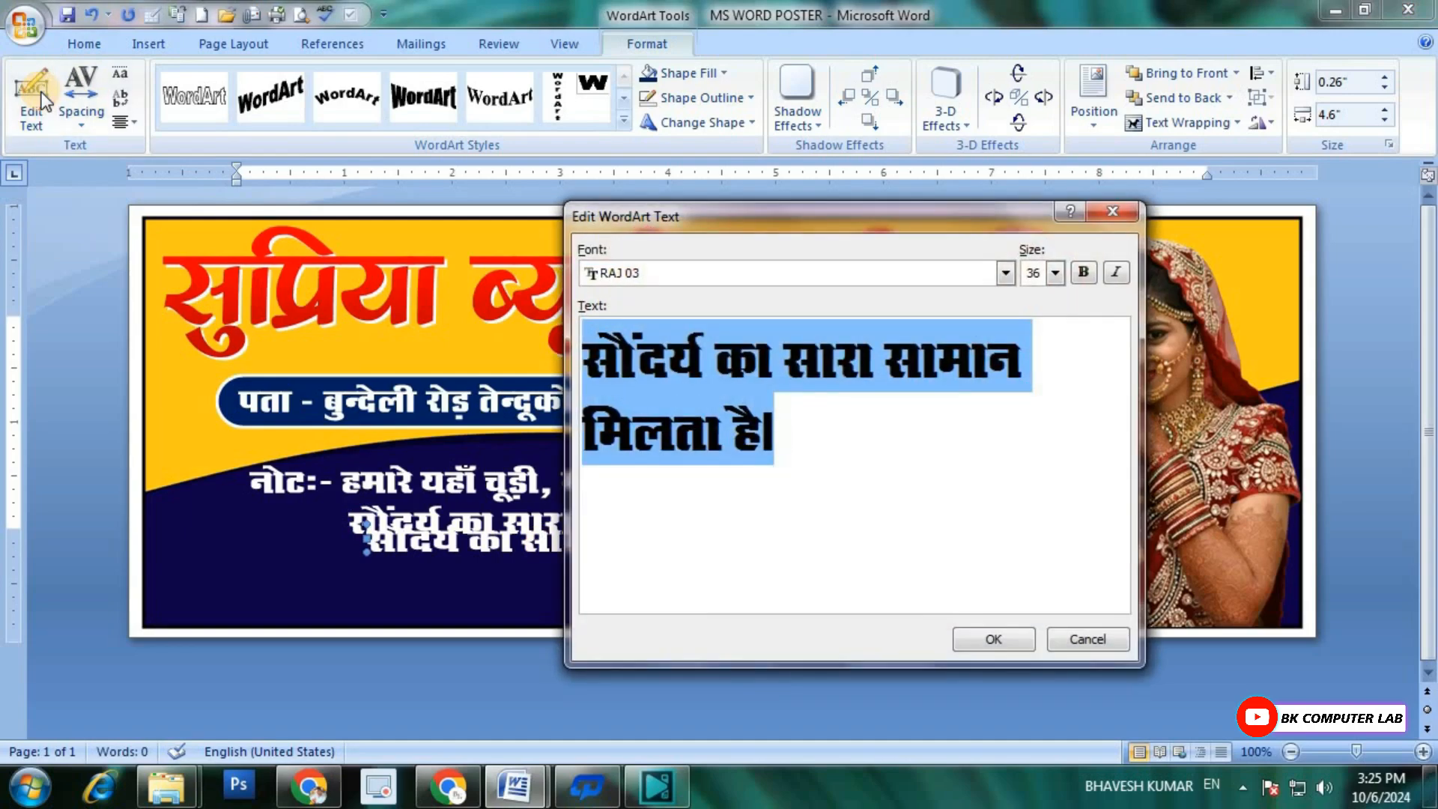
{"action": "type", "text": "शादी म"}
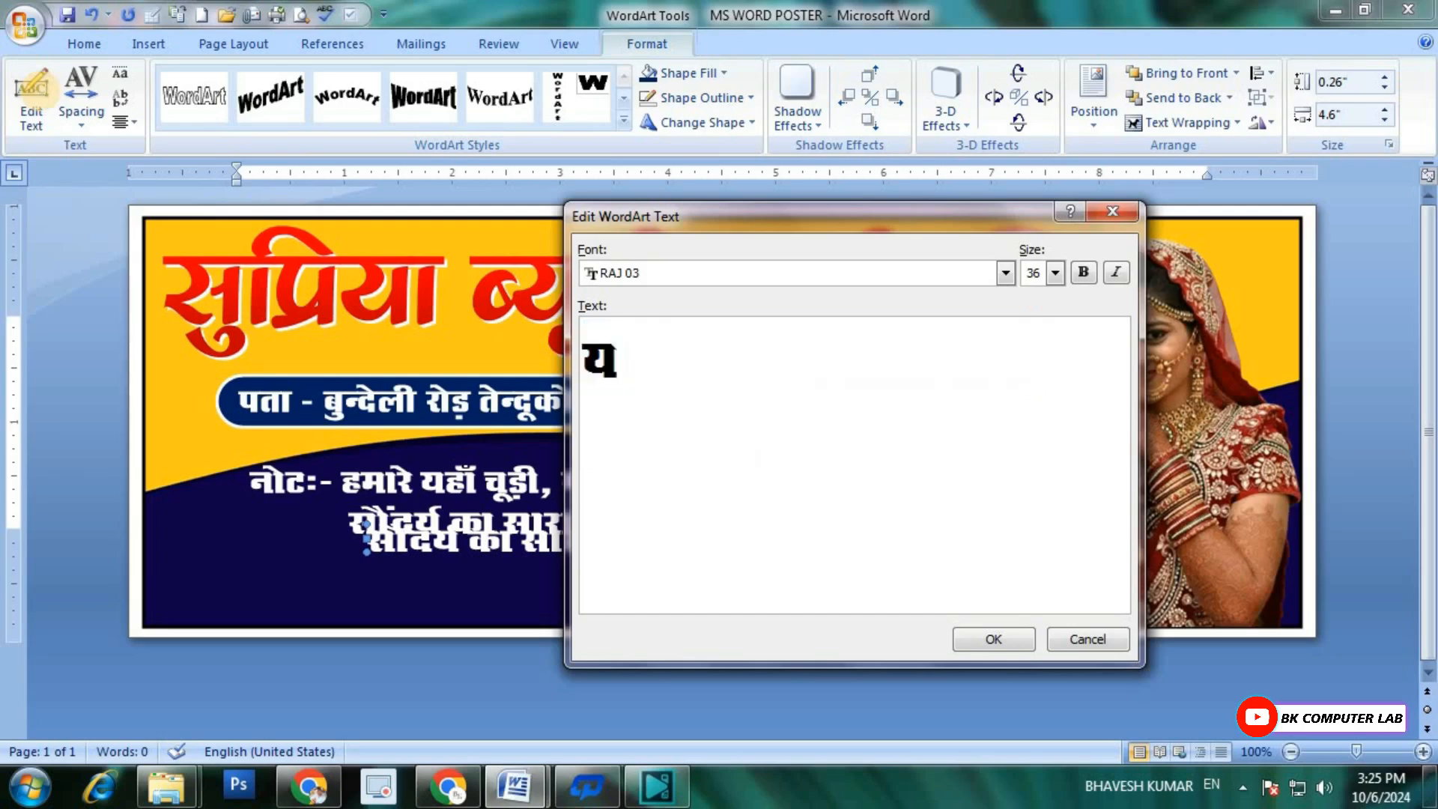
{"action": "type", "text": "ें दुल्हन को स"}
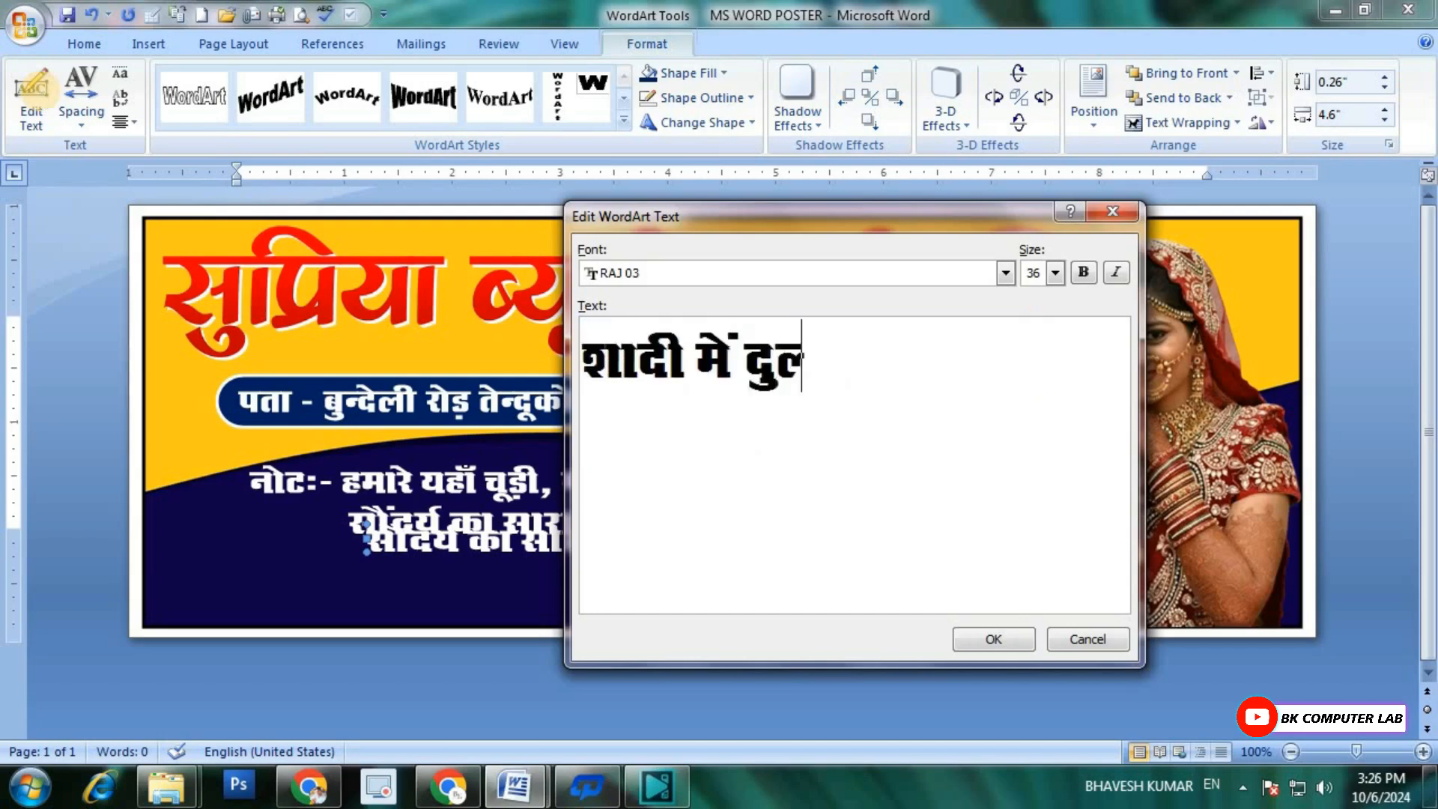
{"action": "type", "text": "जाया जाता है।"}
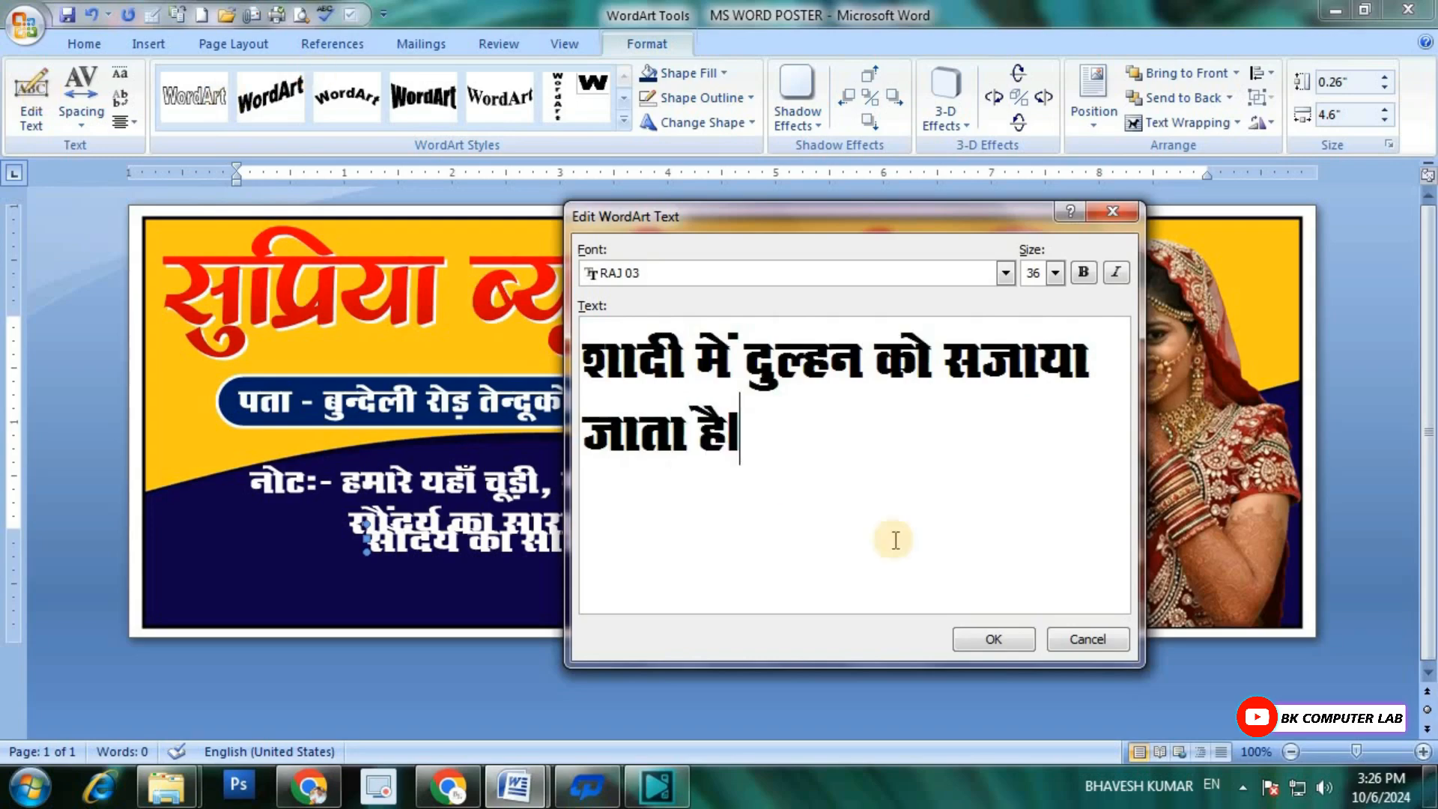
{"action": "left_click", "coordinate": [983, 638]}
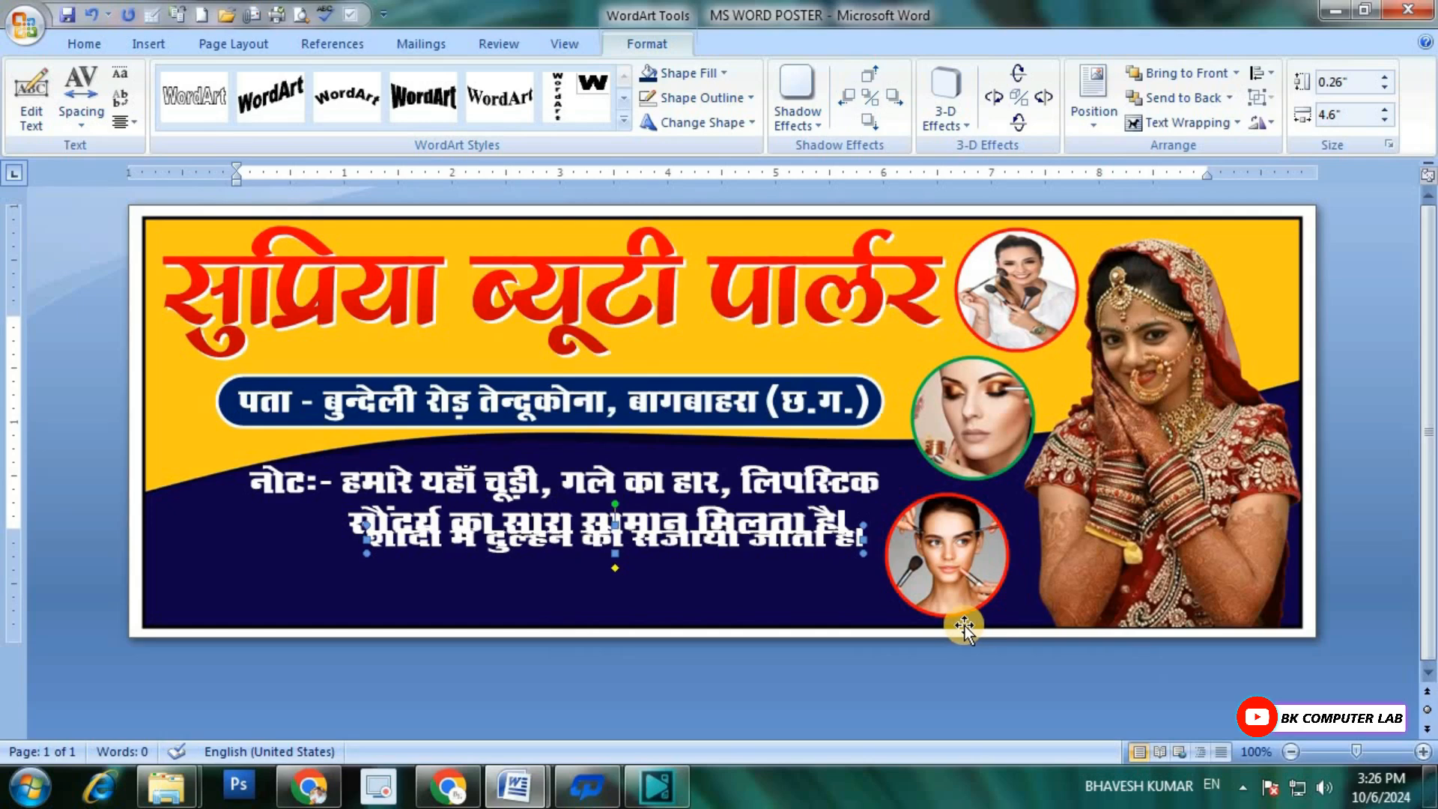
Step: Move the duplicated line down so it sits clear below the second note line
{"action": "key", "text": "Down"}
{"action": "key", "text": "Down"}
{"action": "key", "text": "Down"}
{"action": "key", "text": "Down"}
{"action": "key", "text": "Down"}
{"action": "key", "text": "Down"}
{"action": "key", "text": "Down"}
{"action": "key", "text": "Down"}
{"action": "key", "text": "Down"}
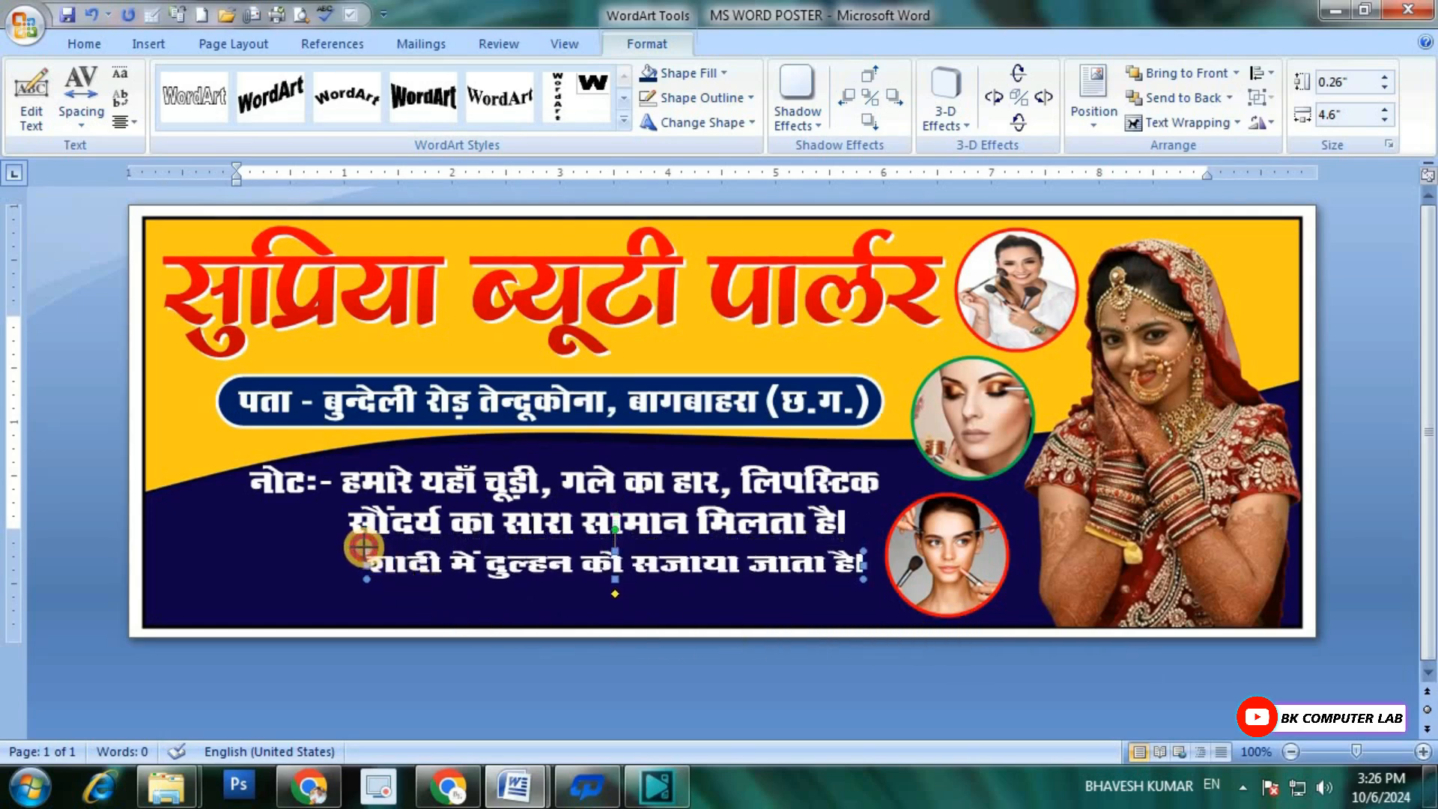
Step: Enlarge the third line to about 5.06 by 0.37 inches and position it just beneath the second note line
{"action": "left_click_drag", "start_coordinate": [363, 546], "coordinate": [337, 539]}
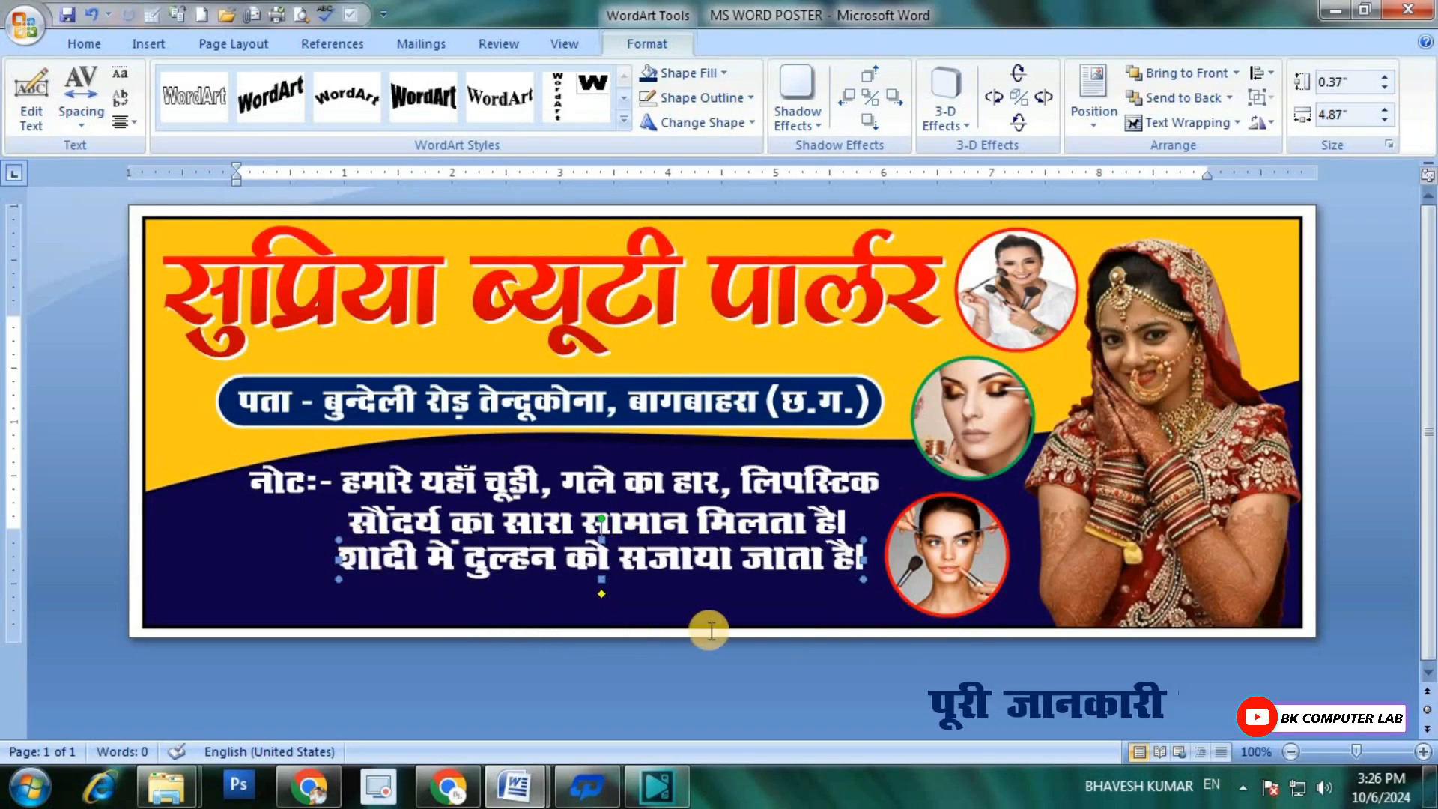
{"action": "key", "text": "Down"}
{"action": "key", "text": "Down"}
{"action": "key", "text": "Down"}
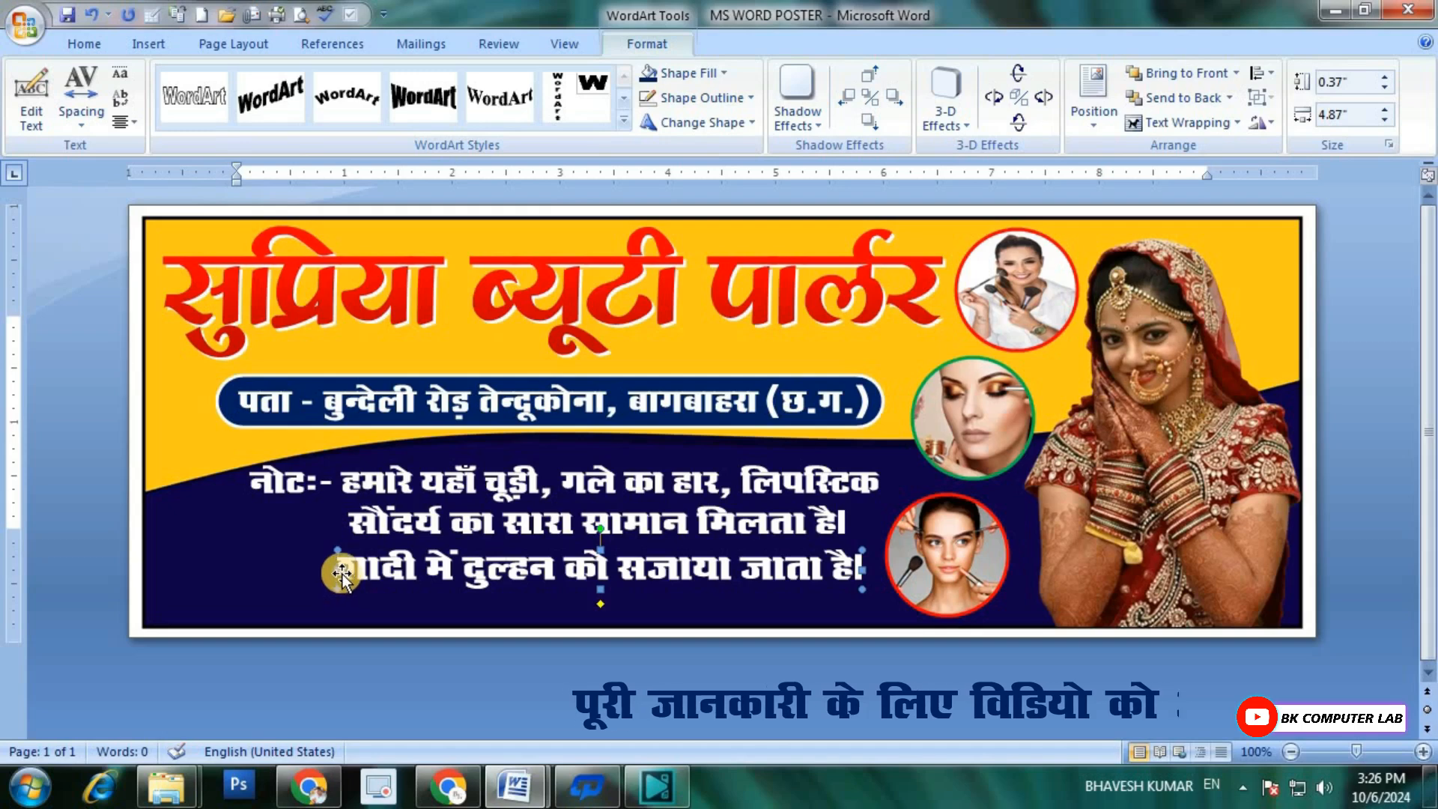
{"action": "left_click_drag", "start_coordinate": [337, 570], "coordinate": [314, 570]}
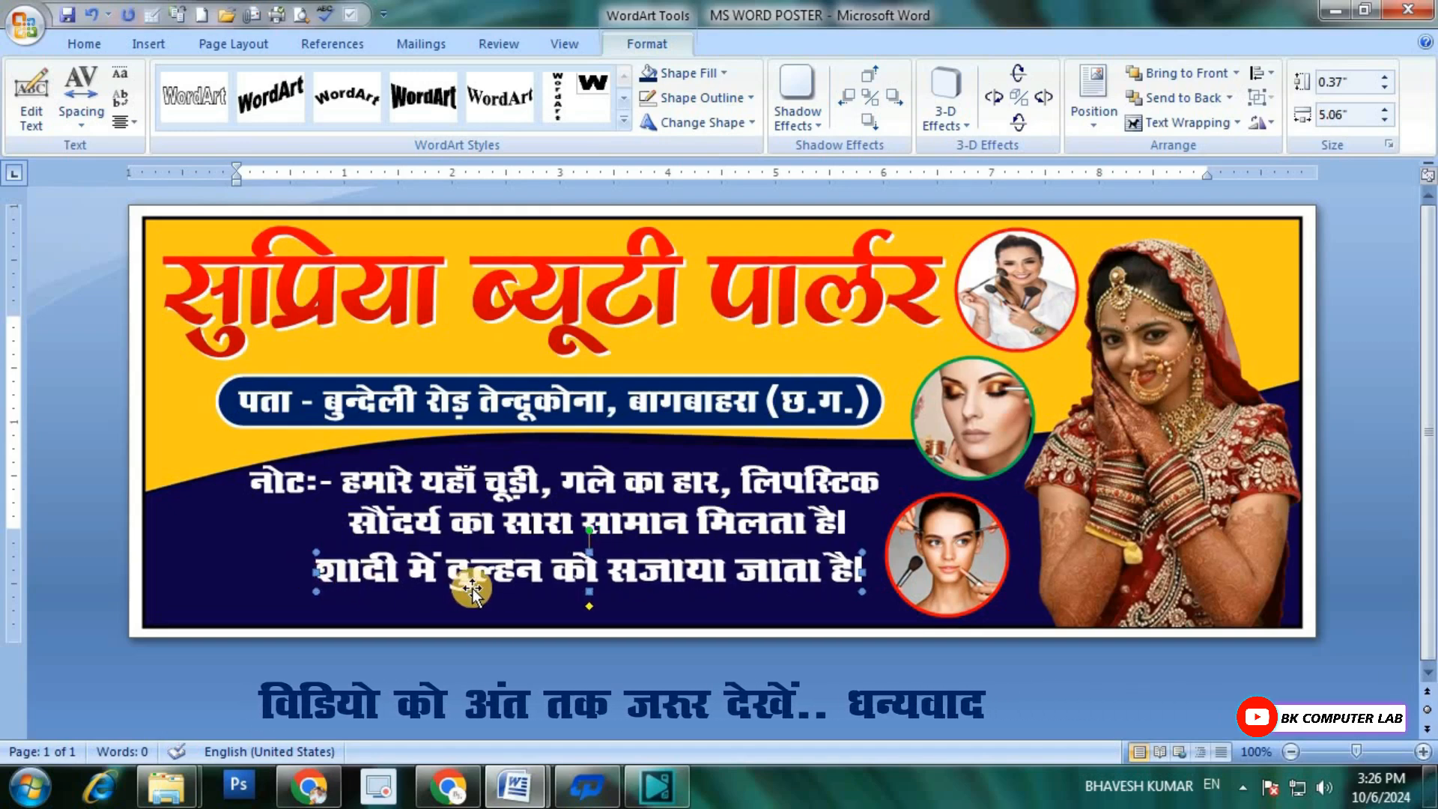
{"action": "left_click_drag", "start_coordinate": [474, 591], "coordinate": [471, 586]}
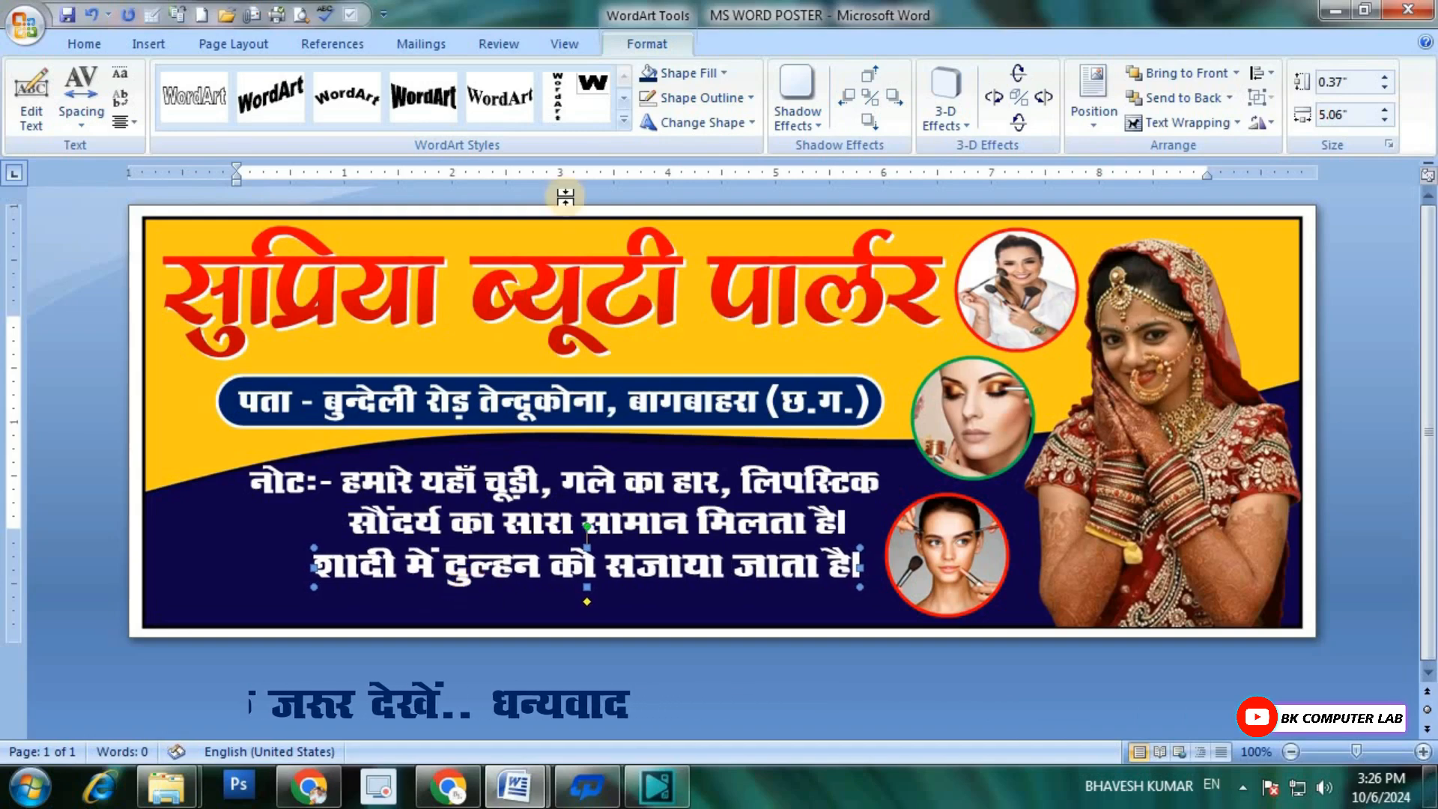
Step: Fill the third line's WordArt with the standard yellow colour
{"action": "left_click", "coordinate": [696, 74]}
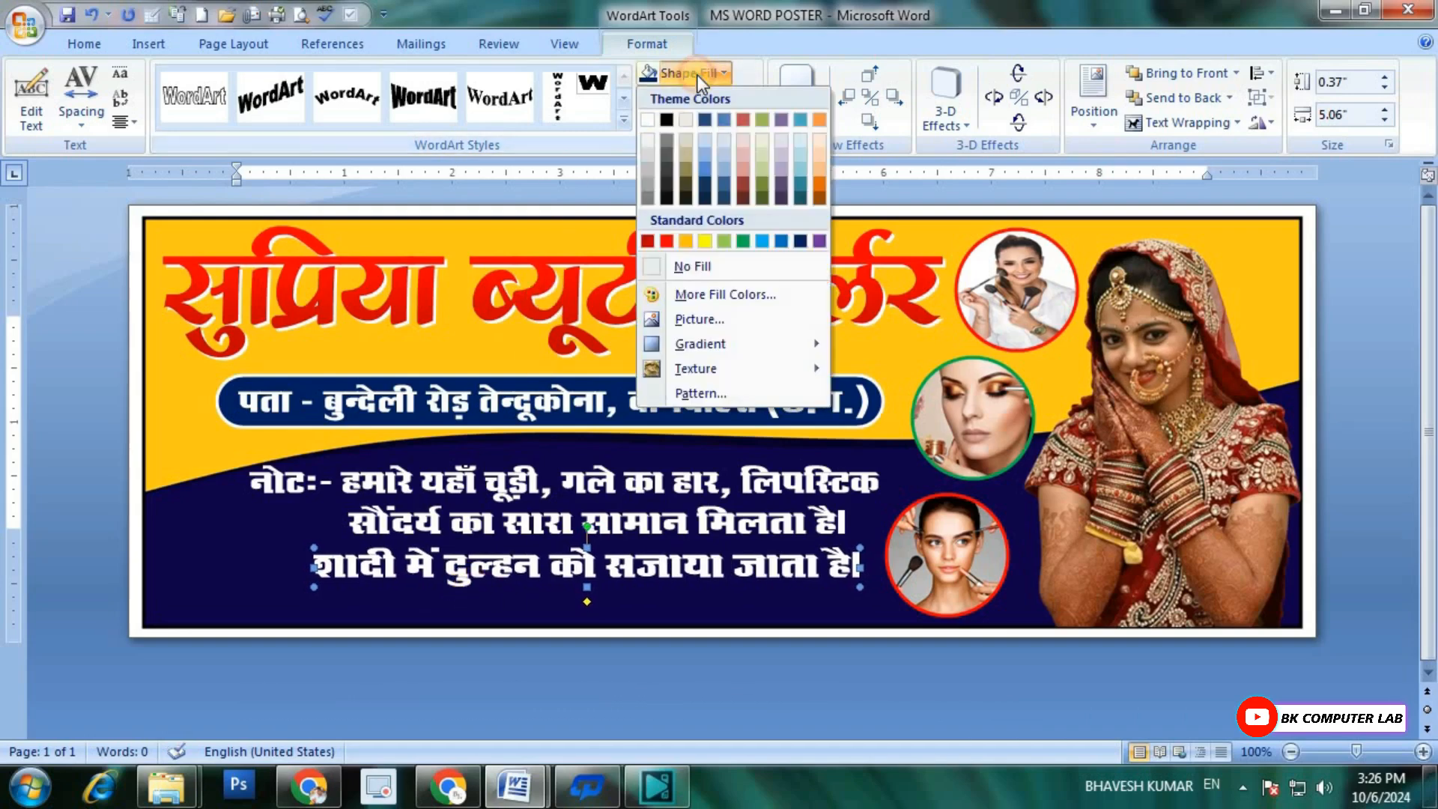
{"action": "left_click", "coordinate": [704, 241]}
{"action": "left_click", "coordinate": [650, 602]}
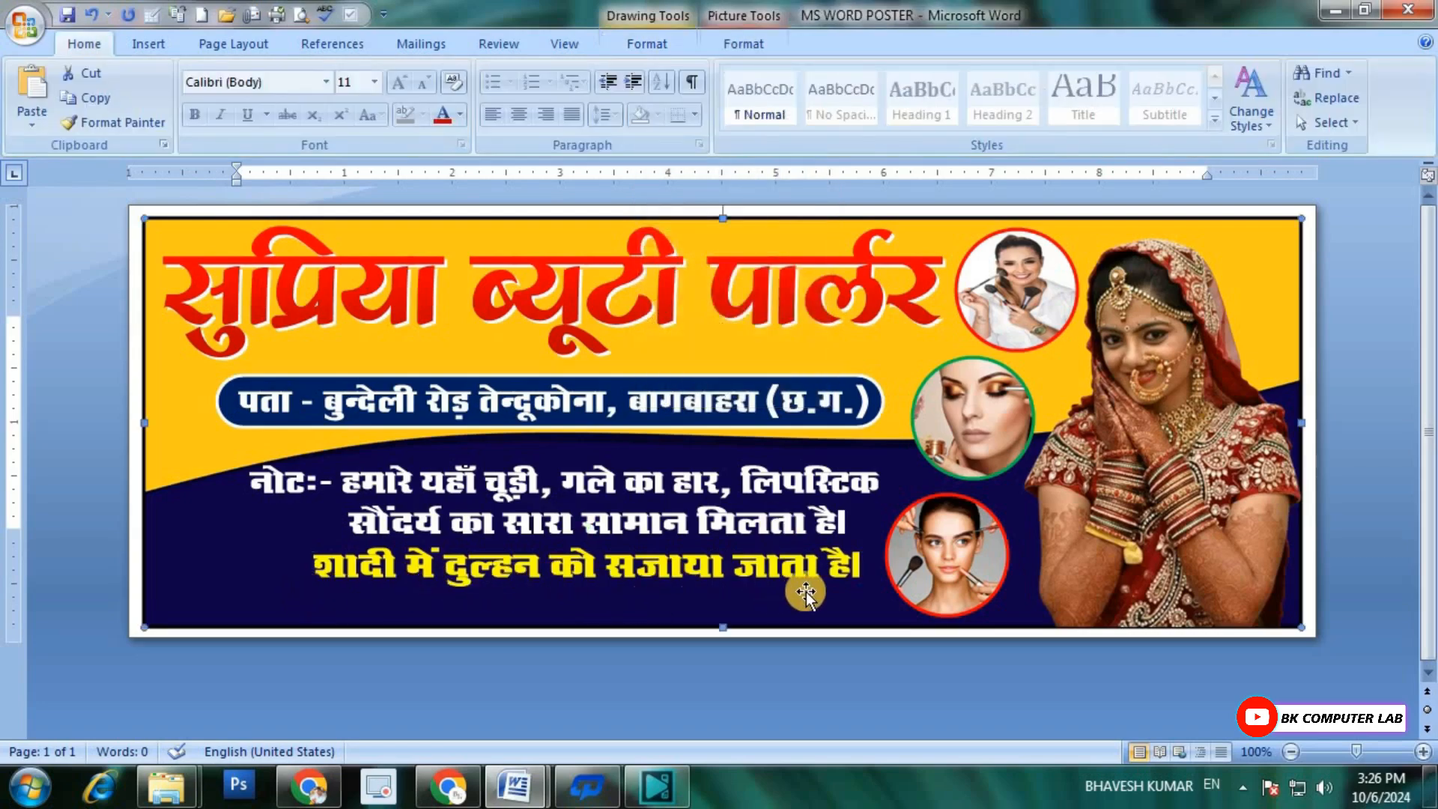
{"action": "key", "text": "ctrl+Up"}
{"action": "key", "text": "ctrl+Up"}
{"action": "key", "text": "ctrl+Up"}
{"action": "key", "text": "ctrl+Up"}
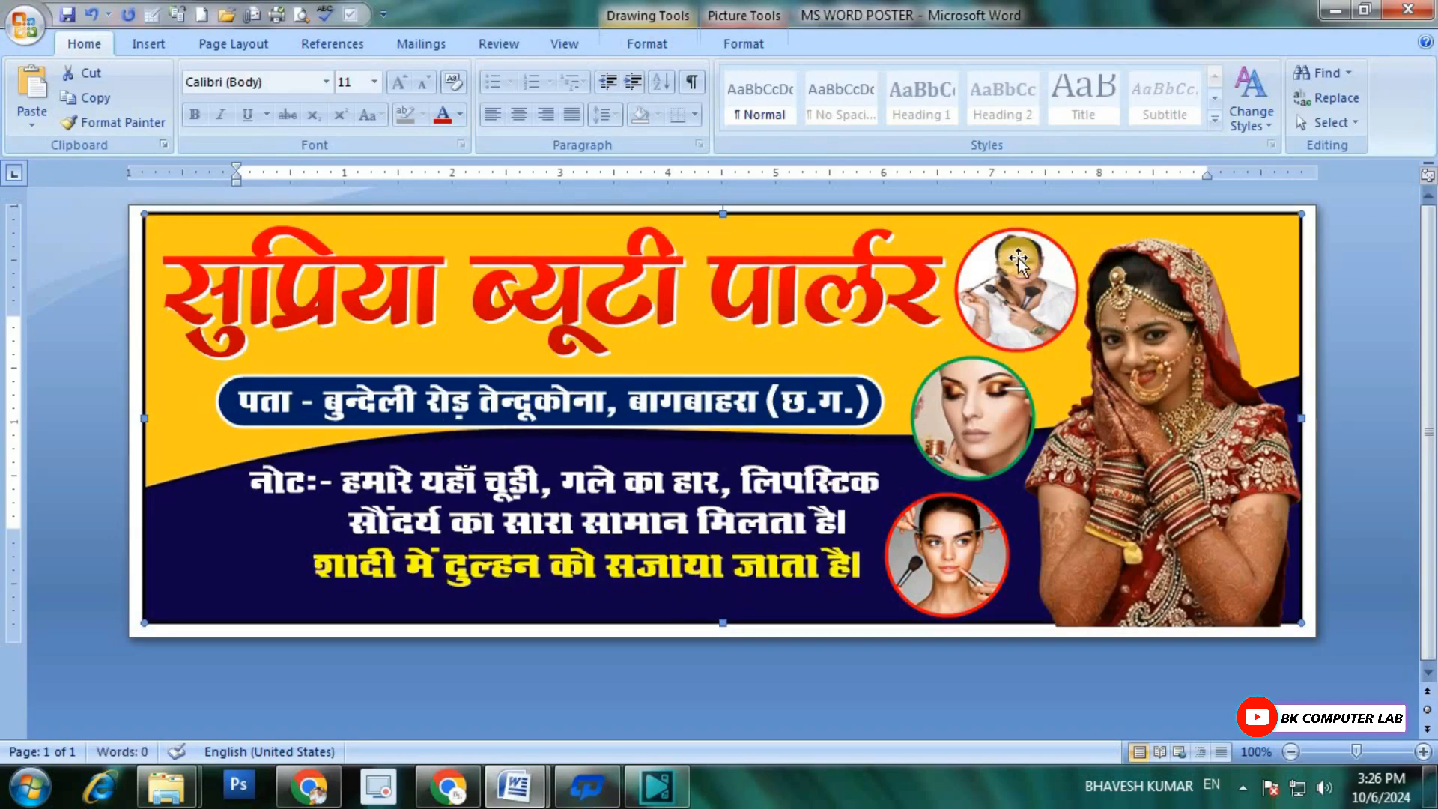
{"action": "key", "text": "ctrl+Down"}
{"action": "key", "text": "ctrl+Down"}
{"action": "key", "text": "ctrl+Down"}
{"action": "key", "text": "ctrl+Down"}
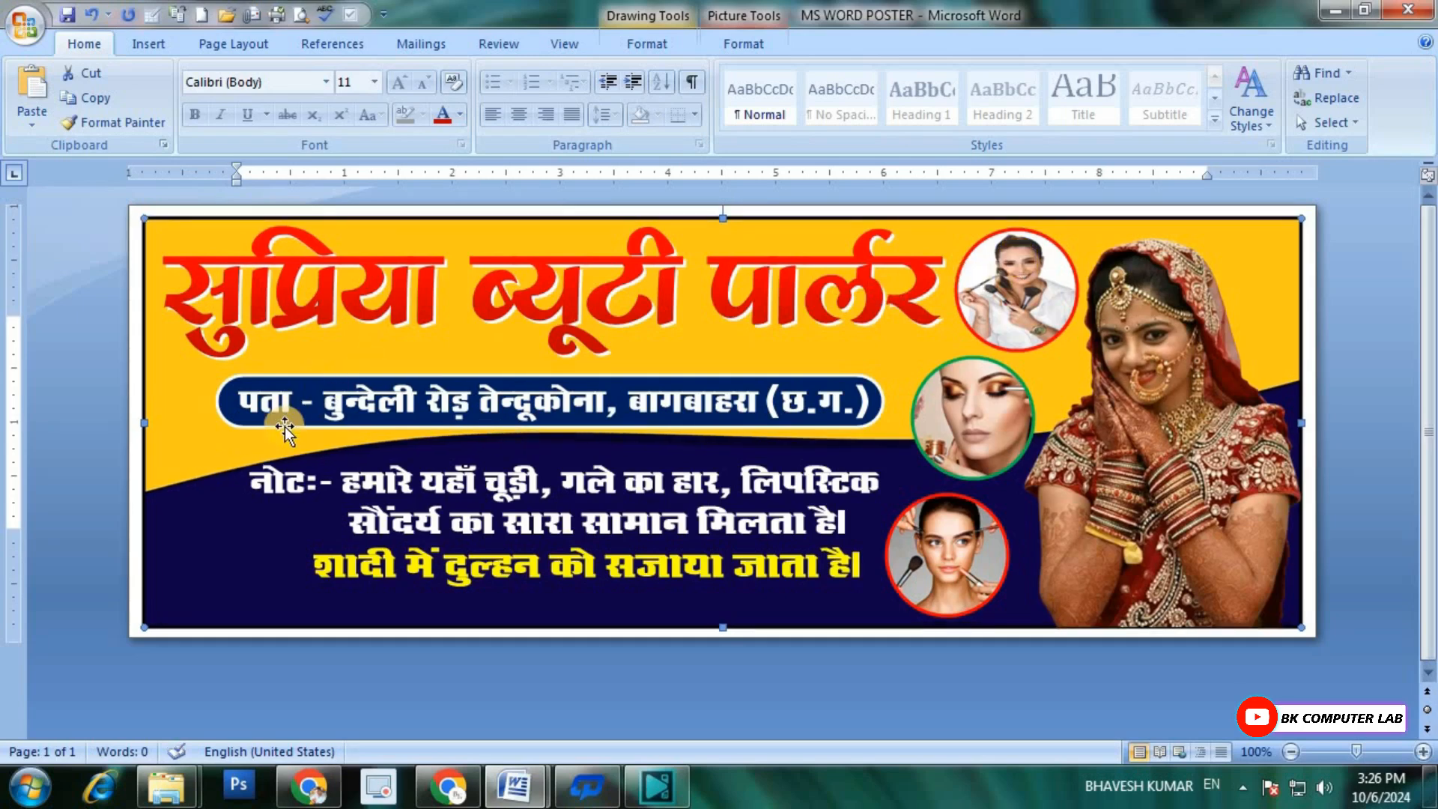
Step: Save the banner document
{"action": "key", "text": "ctrl+s"}
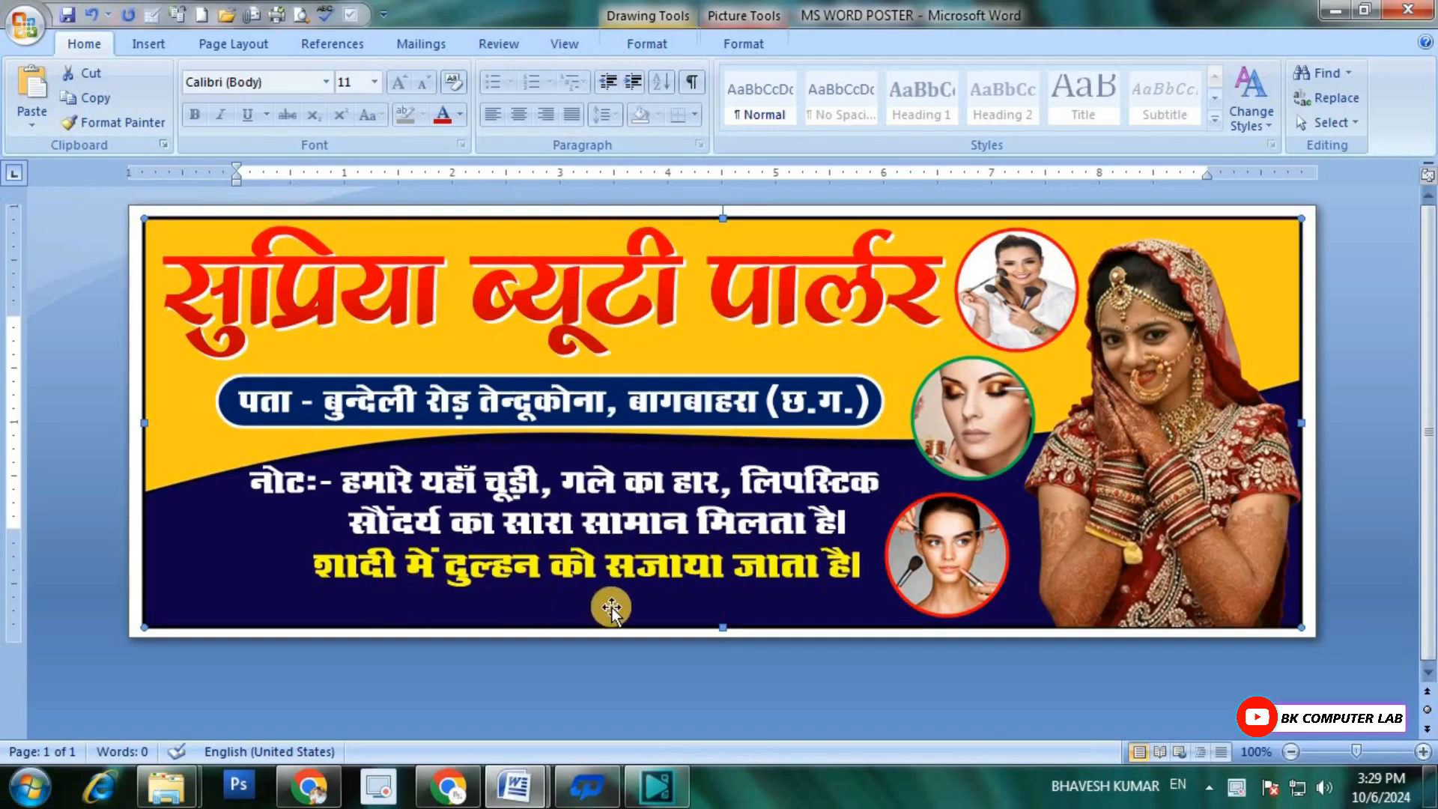
Step: Draw a rounded rectangle about 4.88 by 0.33 inches below the yellow third line
{"action": "left_click", "coordinate": [153, 46]}
{"action": "left_click", "coordinate": [341, 113]}
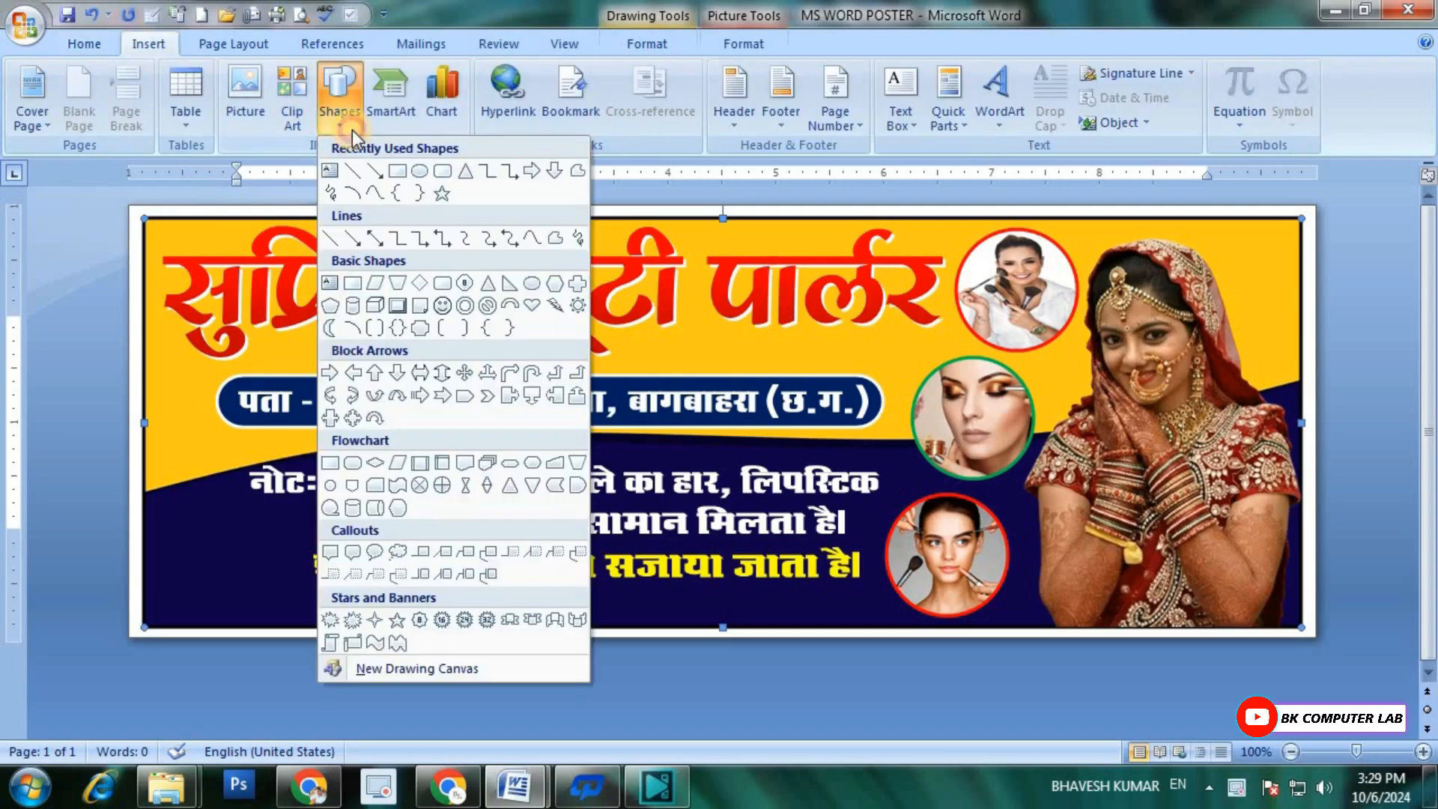
{"action": "left_click", "coordinate": [419, 177]}
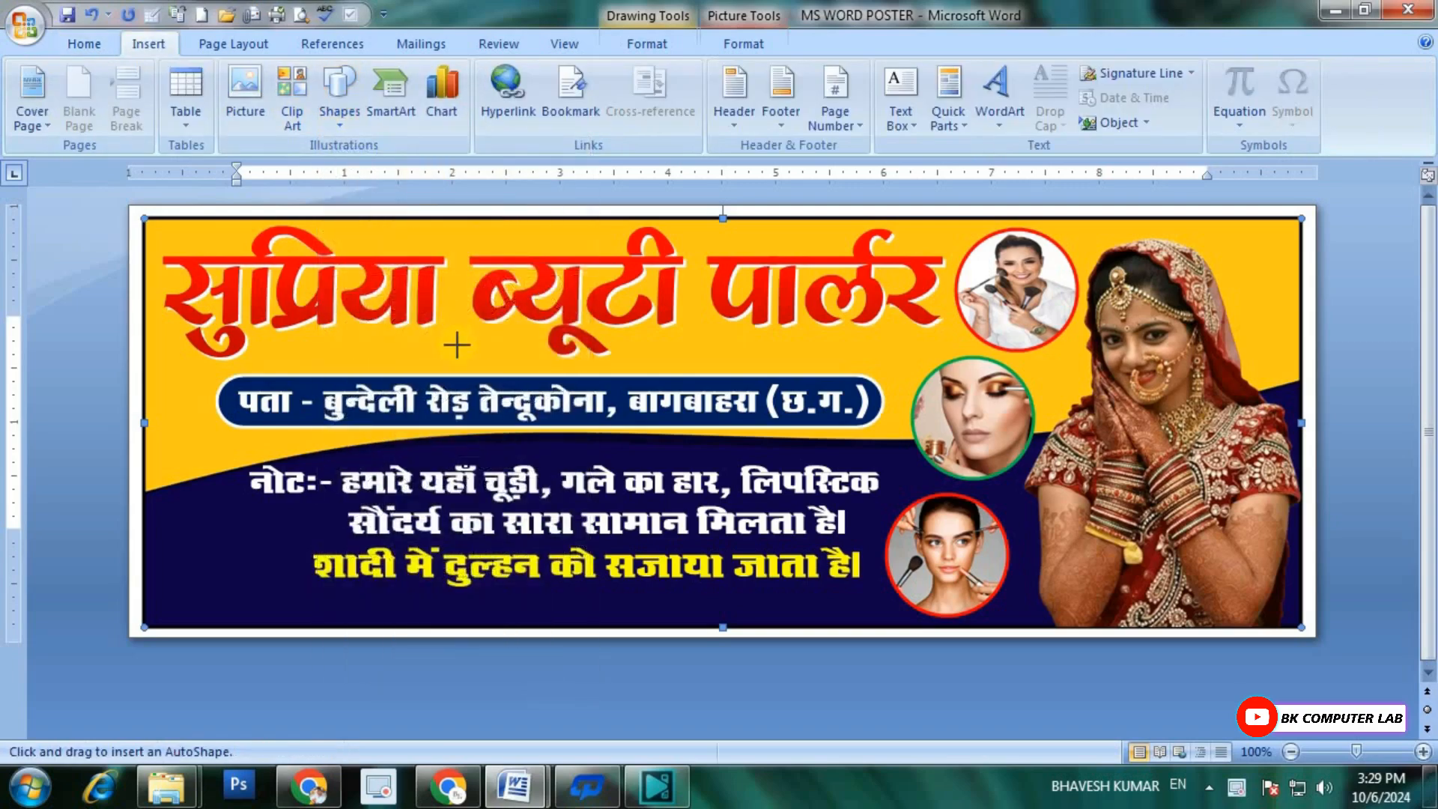
{"action": "left_click", "coordinate": [339, 105]}
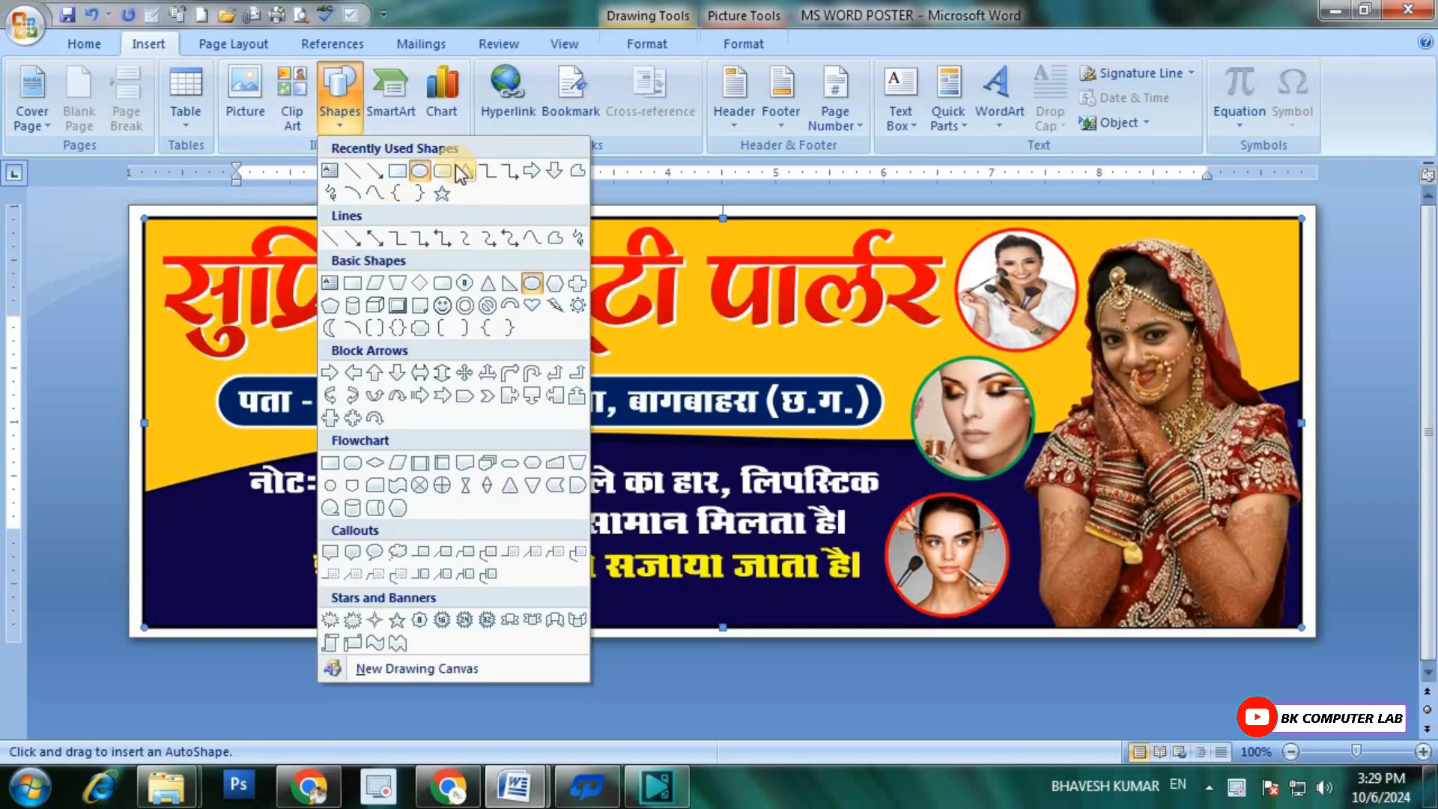
{"action": "left_click", "coordinate": [445, 171]}
{"action": "left_click_drag", "start_coordinate": [320, 598], "coordinate": [845, 632]}
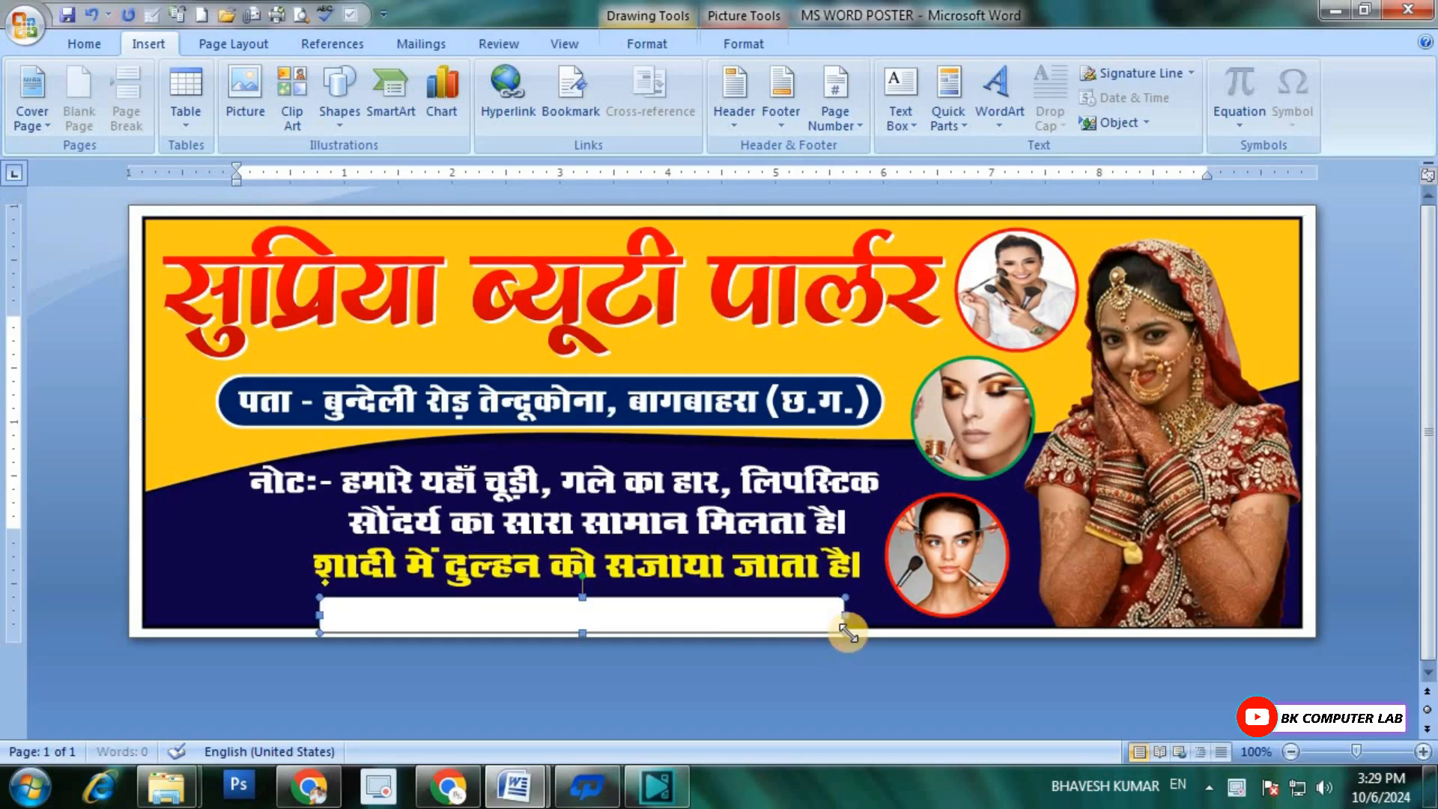
Step: Nudge the rounded rectangle up inside the banner's lower edge and round its ends fully
{"action": "key", "text": "ctrl+Up"}
{"action": "key", "text": "ctrl+Up"}
{"action": "key", "text": "ctrl+Up"}
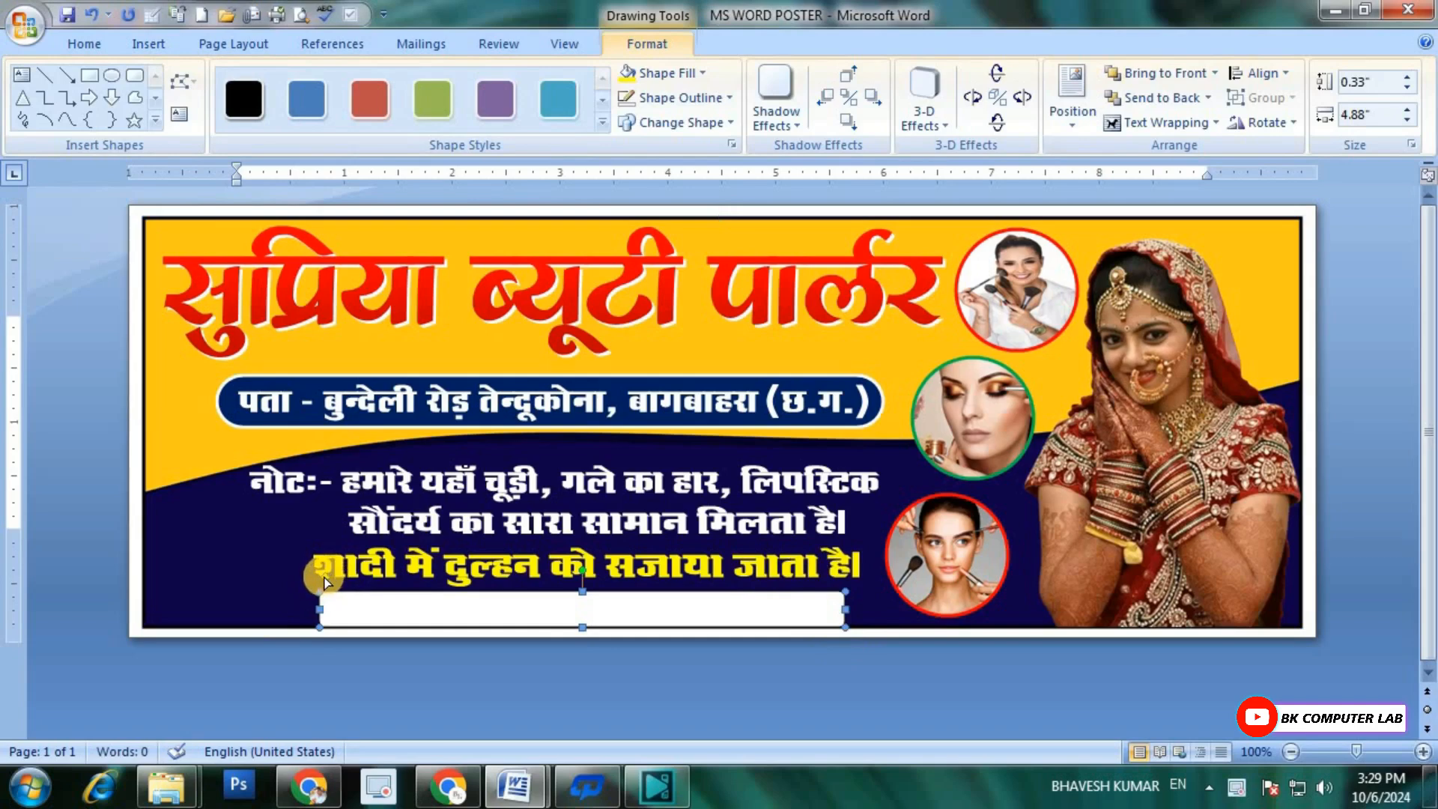
{"action": "left_click_drag", "start_coordinate": [323, 577], "coordinate": [409, 588]}
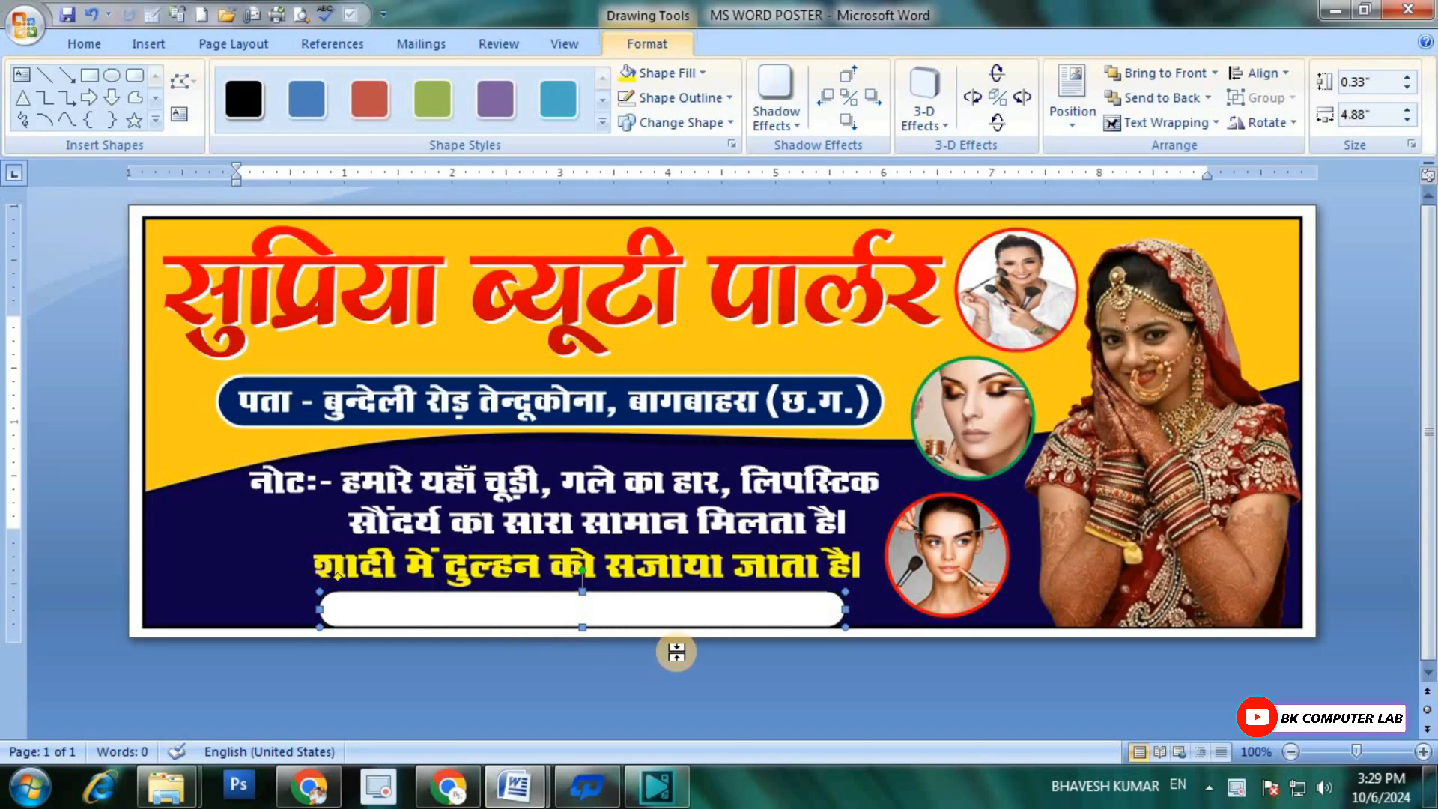
Step: Move the first and second note lines slightly up towards the address bar
{"action": "left_click", "coordinate": [438, 482]}
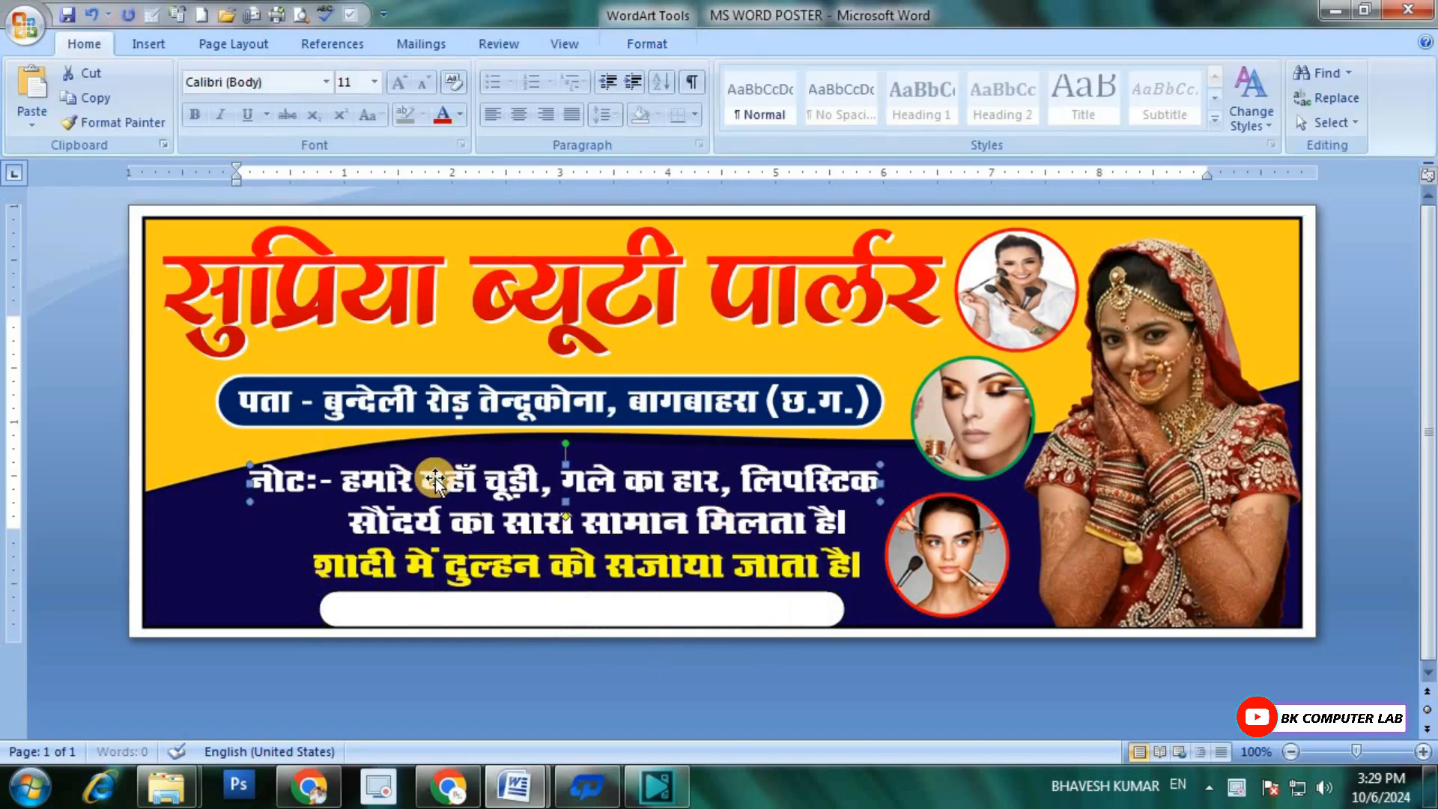
{"action": "left_click_drag", "start_coordinate": [439, 482], "coordinate": [439, 474]}
{"action": "left_click", "coordinate": [524, 523]}
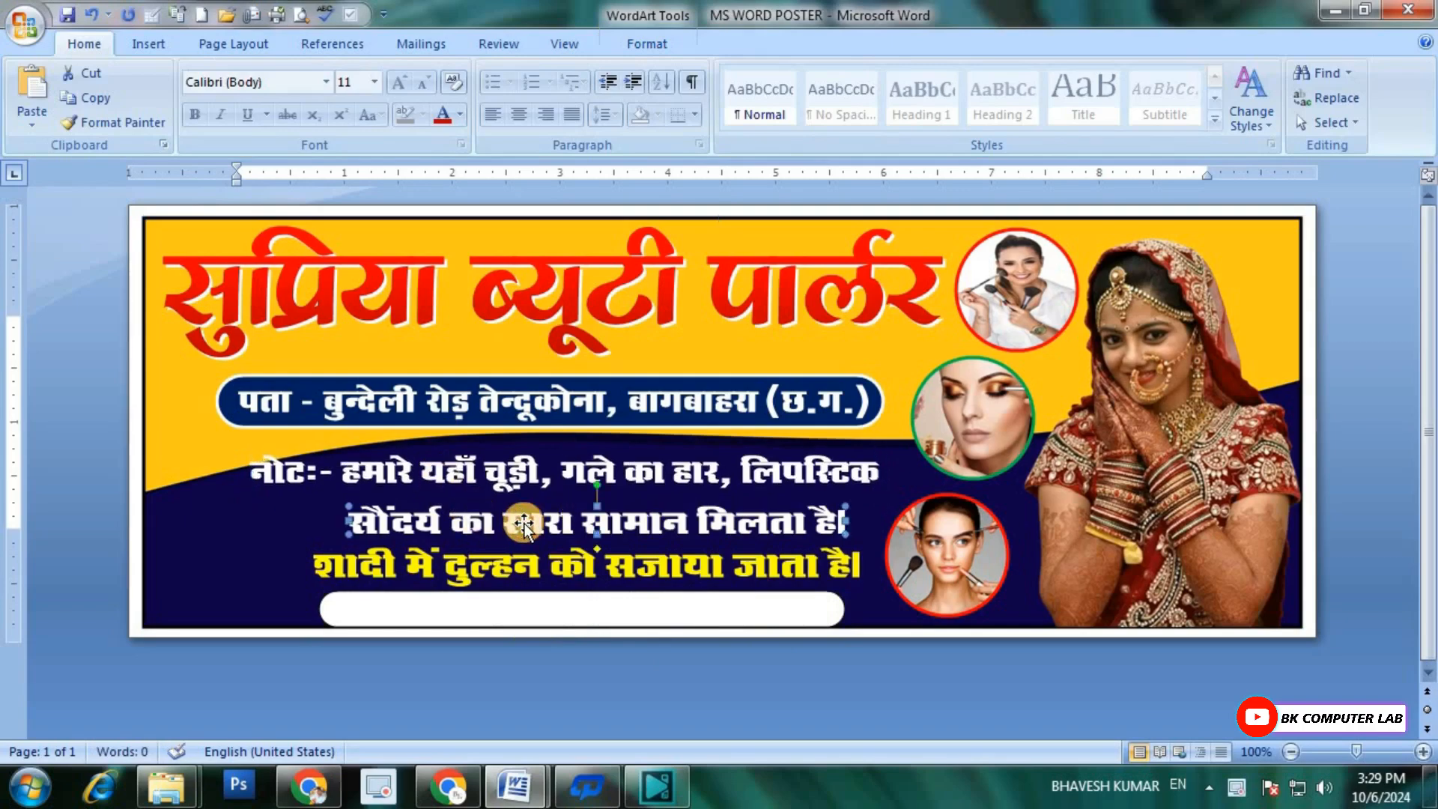
{"action": "key", "text": "ctrl+Up"}
{"action": "key", "text": "ctrl+Up"}
{"action": "key", "text": "ctrl+Up"}
{"action": "key", "text": "ctrl+Up"}
{"action": "key", "text": "ctrl+Up"}
{"action": "key", "text": "ctrl+Up"}
{"action": "key", "text": "ctrl+Up"}
{"action": "key", "text": "ctrl+Up"}
{"action": "key", "text": "ctrl+Up"}
{"action": "key", "text": "ctrl+Up"}
{"action": "key", "text": "ctrl+Up"}
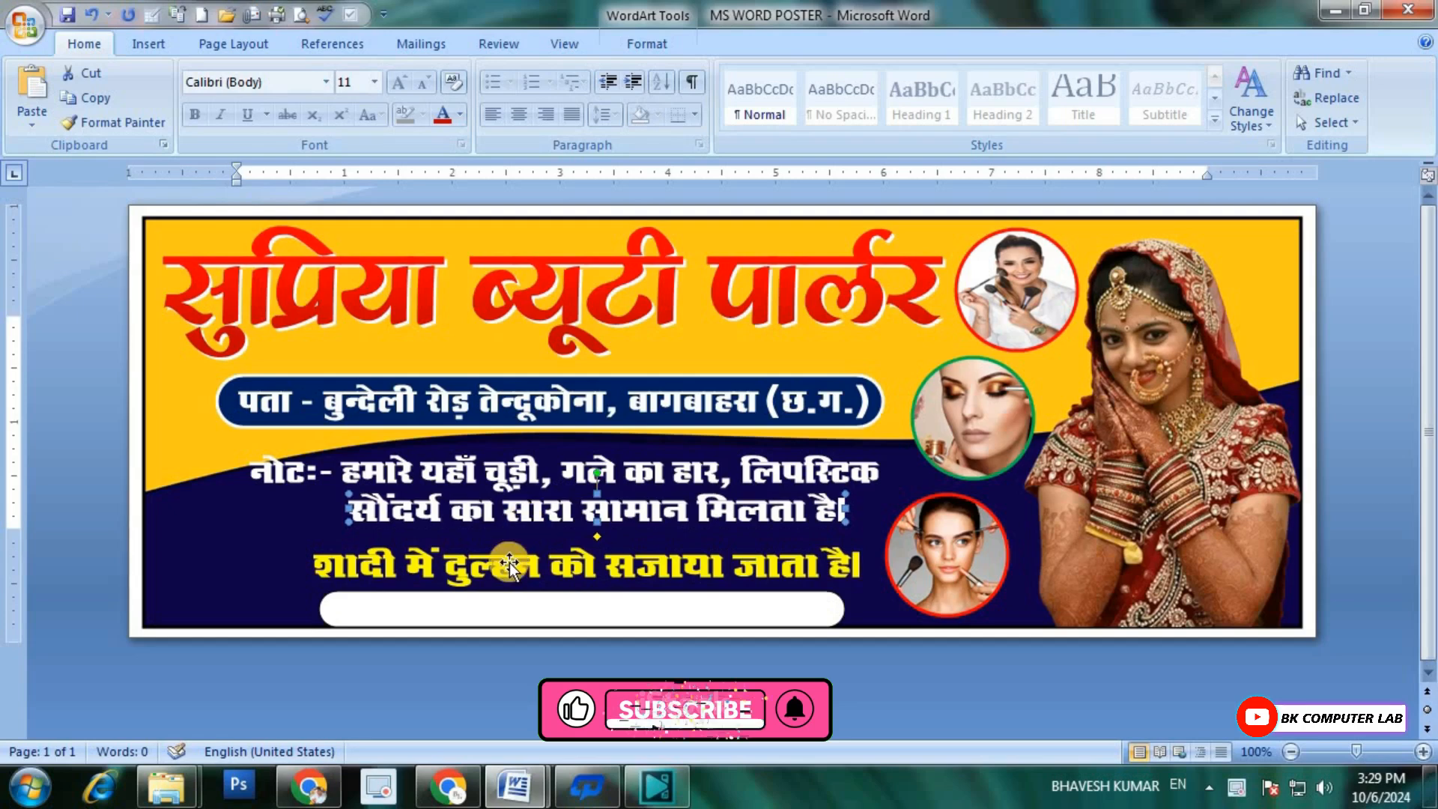
Step: Nudge the yellow third line up closer to the second note line
{"action": "left_click", "coordinate": [507, 567]}
{"action": "key", "text": "ctrl+Up"}
{"action": "key", "text": "ctrl+Up"}
{"action": "key", "text": "ctrl+Up"}
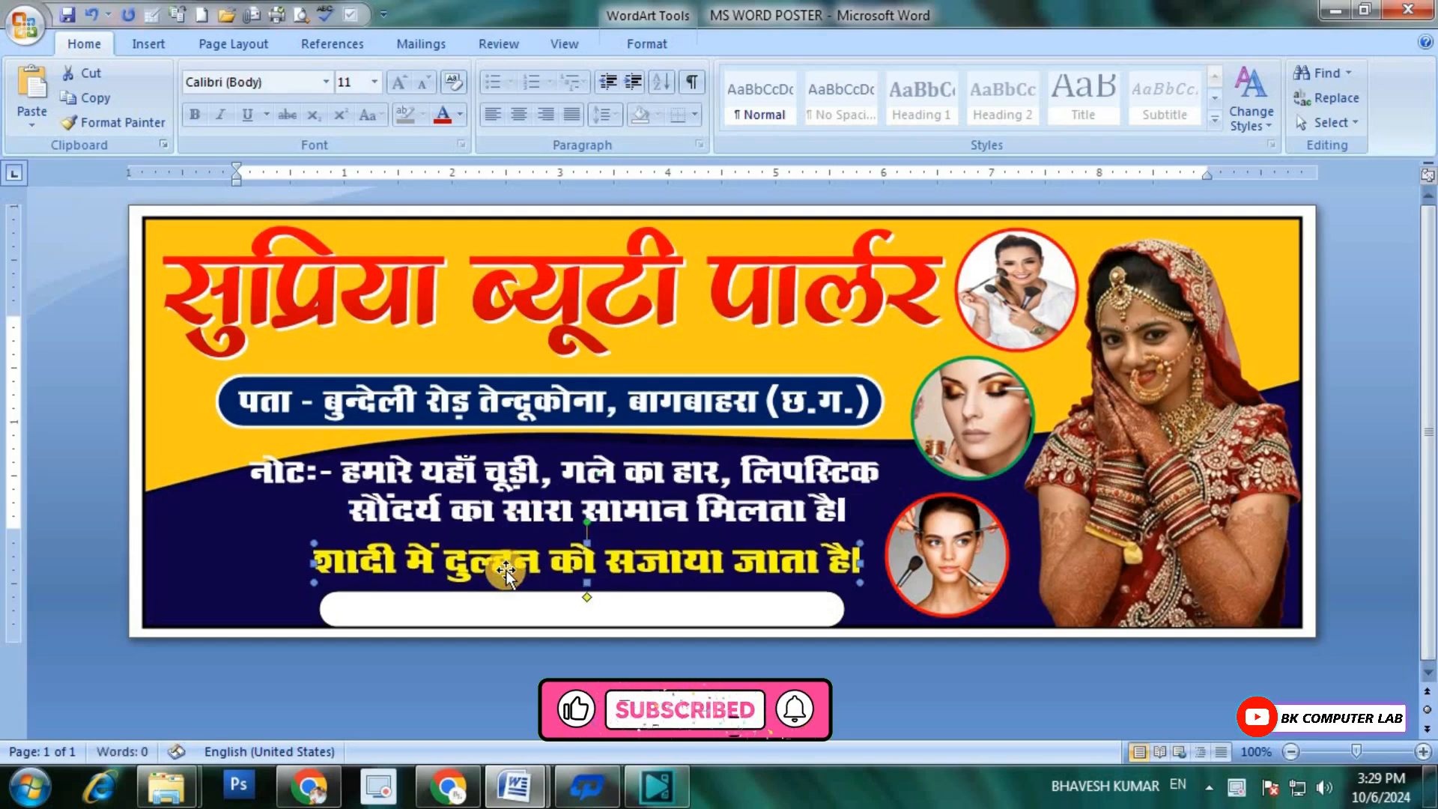
{"action": "key", "text": "ctrl+Up"}
{"action": "key", "text": "ctrl+Up"}
{"action": "key", "text": "ctrl+Up"}
{"action": "key", "text": "ctrl+Up"}
{"action": "key", "text": "ctrl+Up"}
{"action": "key", "text": "ctrl+Up"}
{"action": "key", "text": "ctrl+Up"}
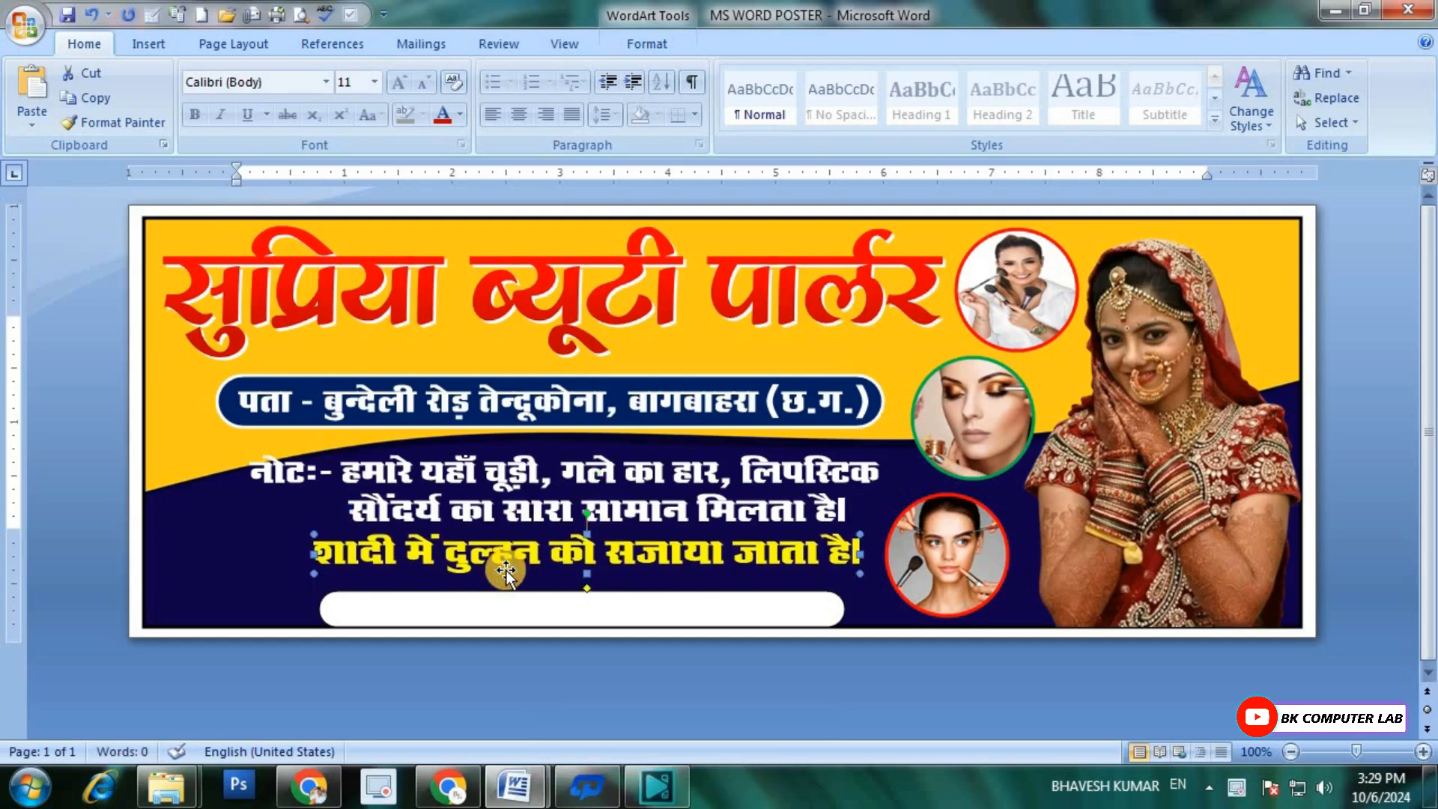
Step: Increase the white rounded bar's height to about 0.42 inches and adjust its position just inside the banner's lower edge
{"action": "left_click", "coordinate": [534, 615]}
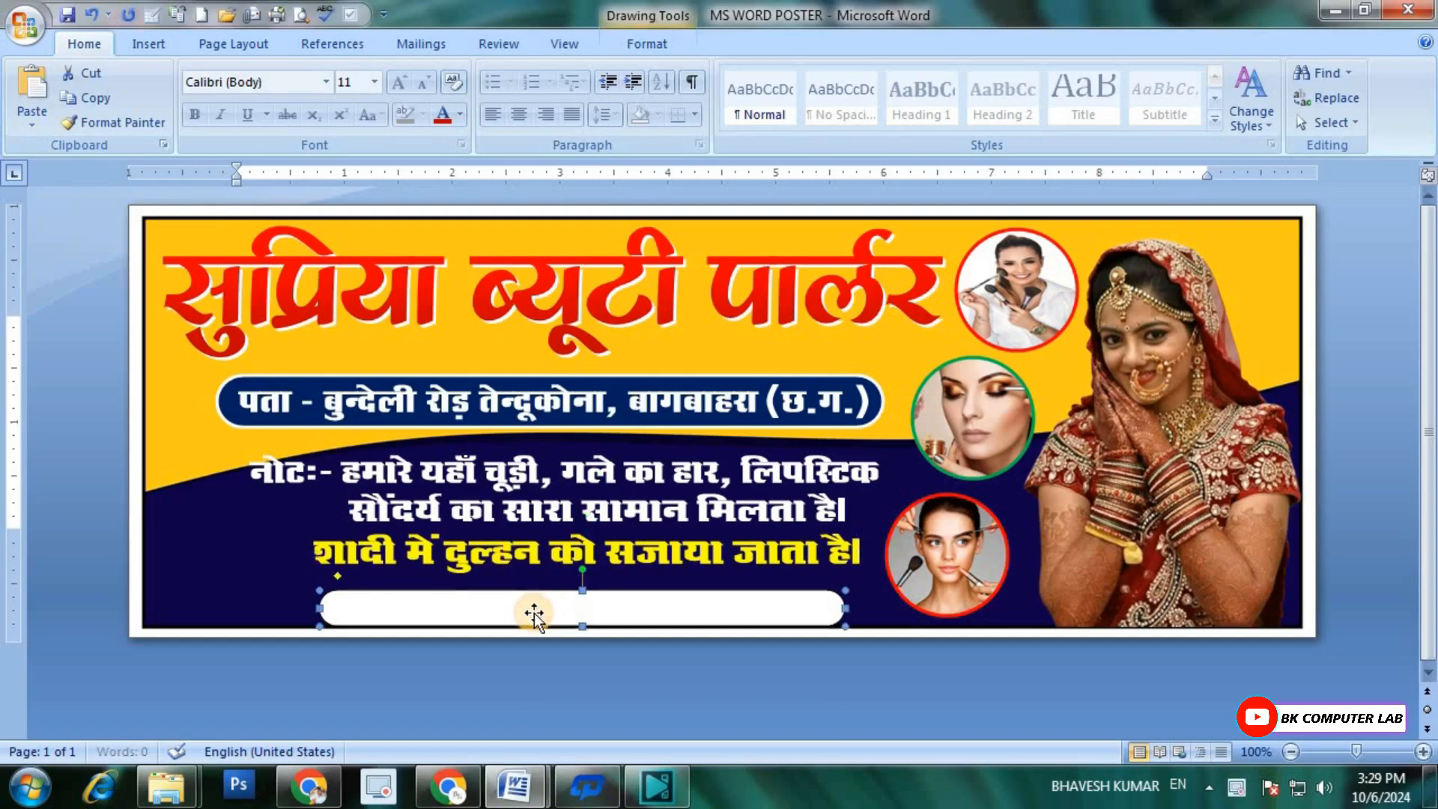
{"action": "key", "text": "ctrl+Up"}
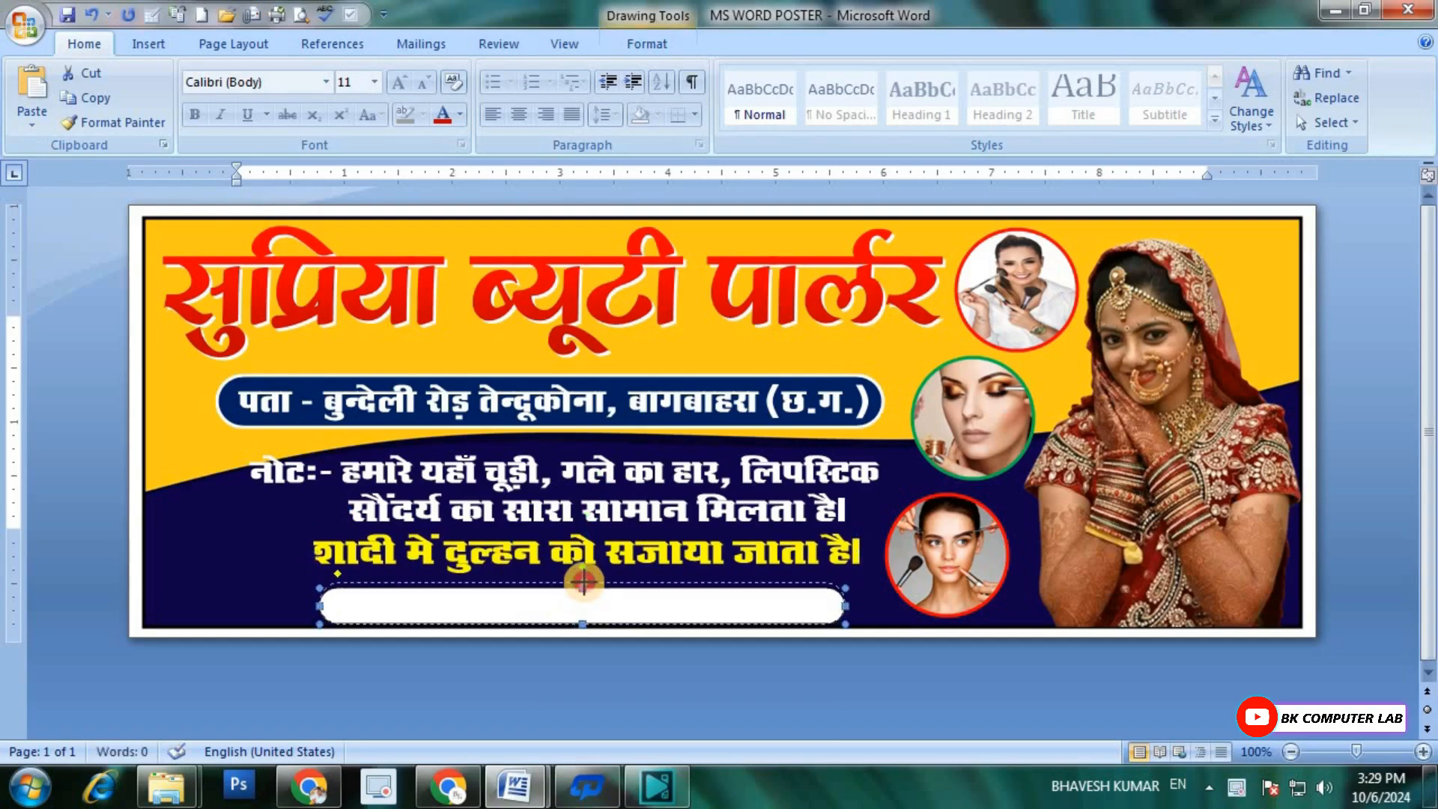
{"action": "left_click_drag", "start_coordinate": [583, 582], "coordinate": [583, 579]}
{"action": "key", "text": "ctrl+Down"}
{"action": "key", "text": "ctrl+Down"}
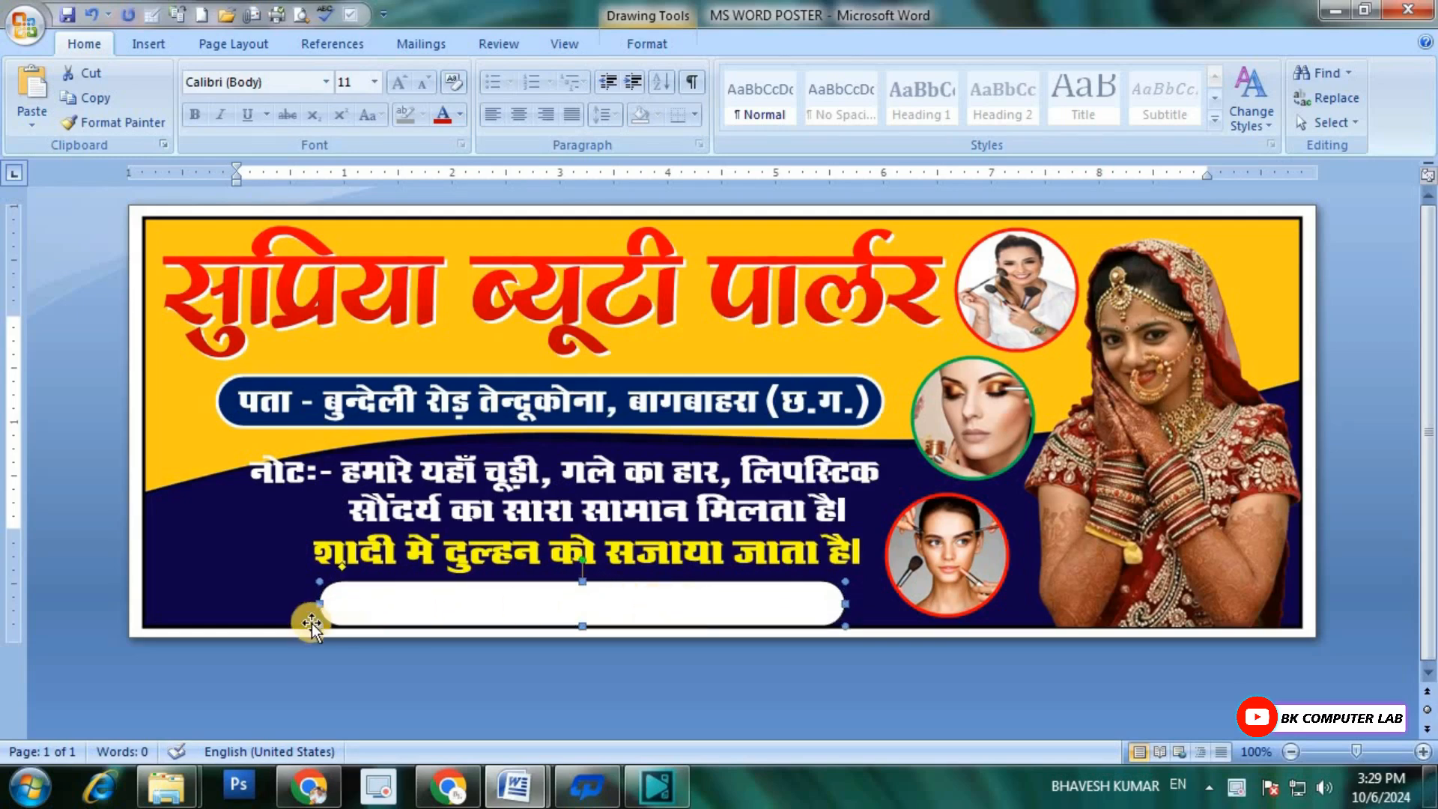
Step: Fill the rounded bar below the note lines with the standard yellow colour
{"action": "left_click", "coordinate": [270, 588]}
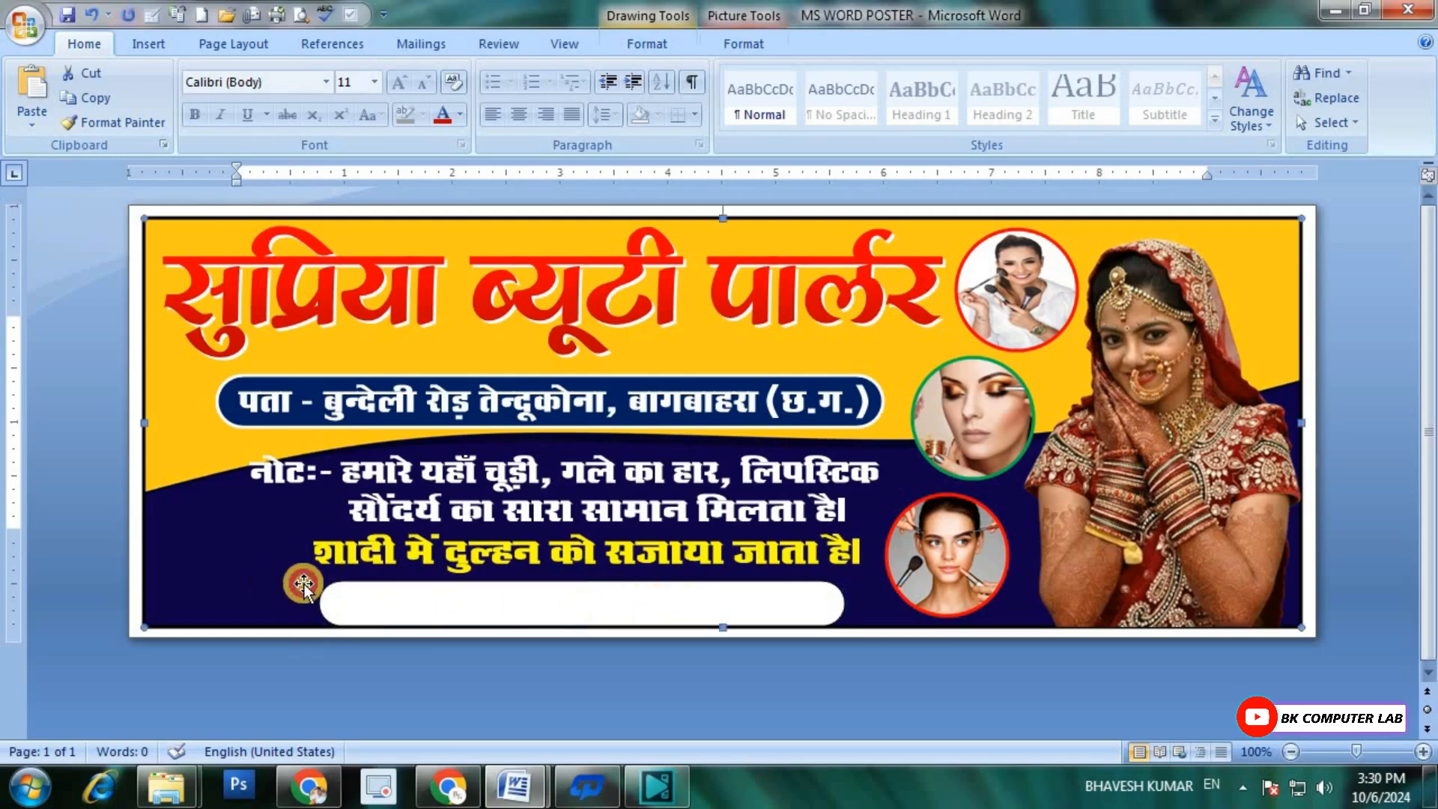
{"action": "left_click", "coordinate": [542, 615]}
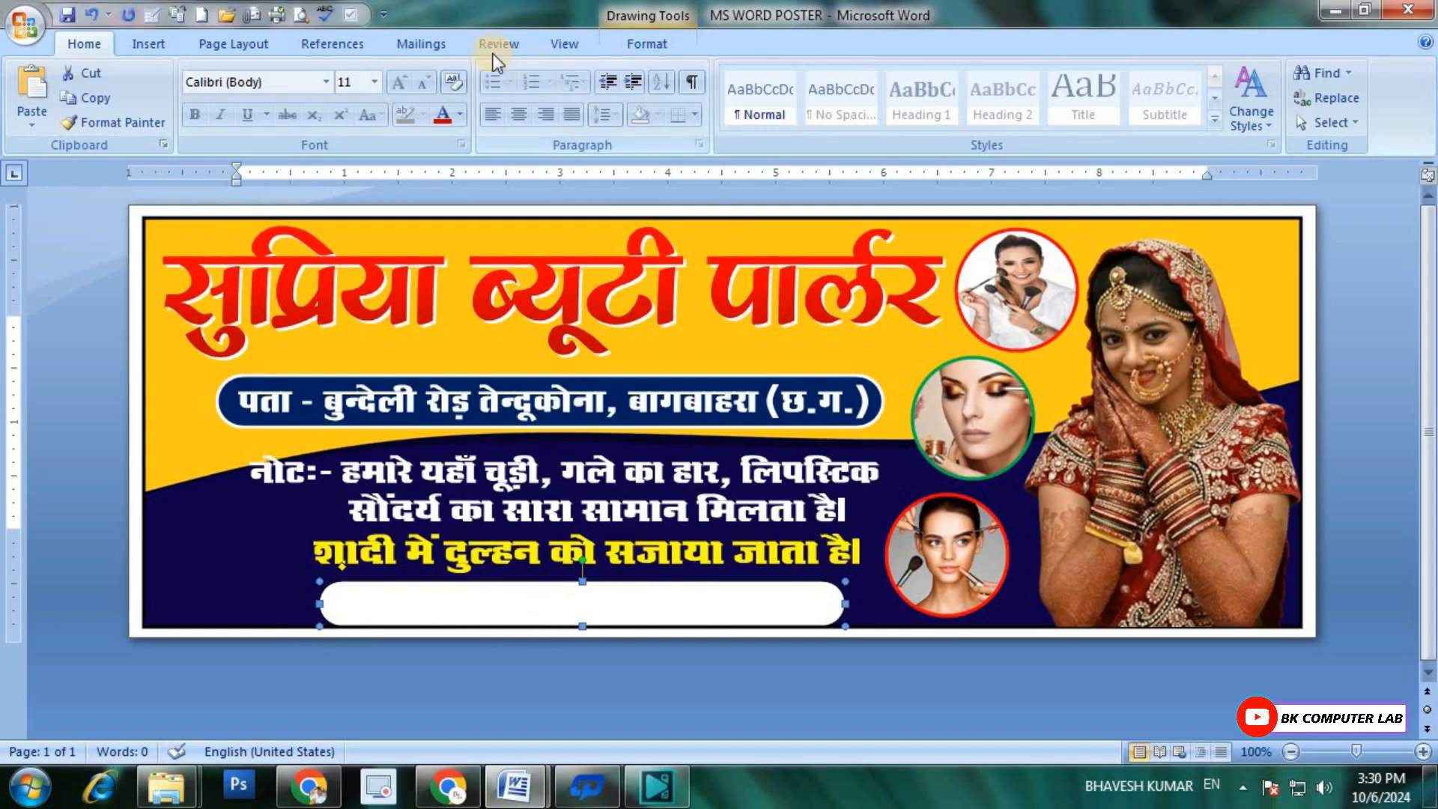
{"action": "left_click", "coordinate": [644, 43]}
{"action": "left_click", "coordinate": [680, 72]}
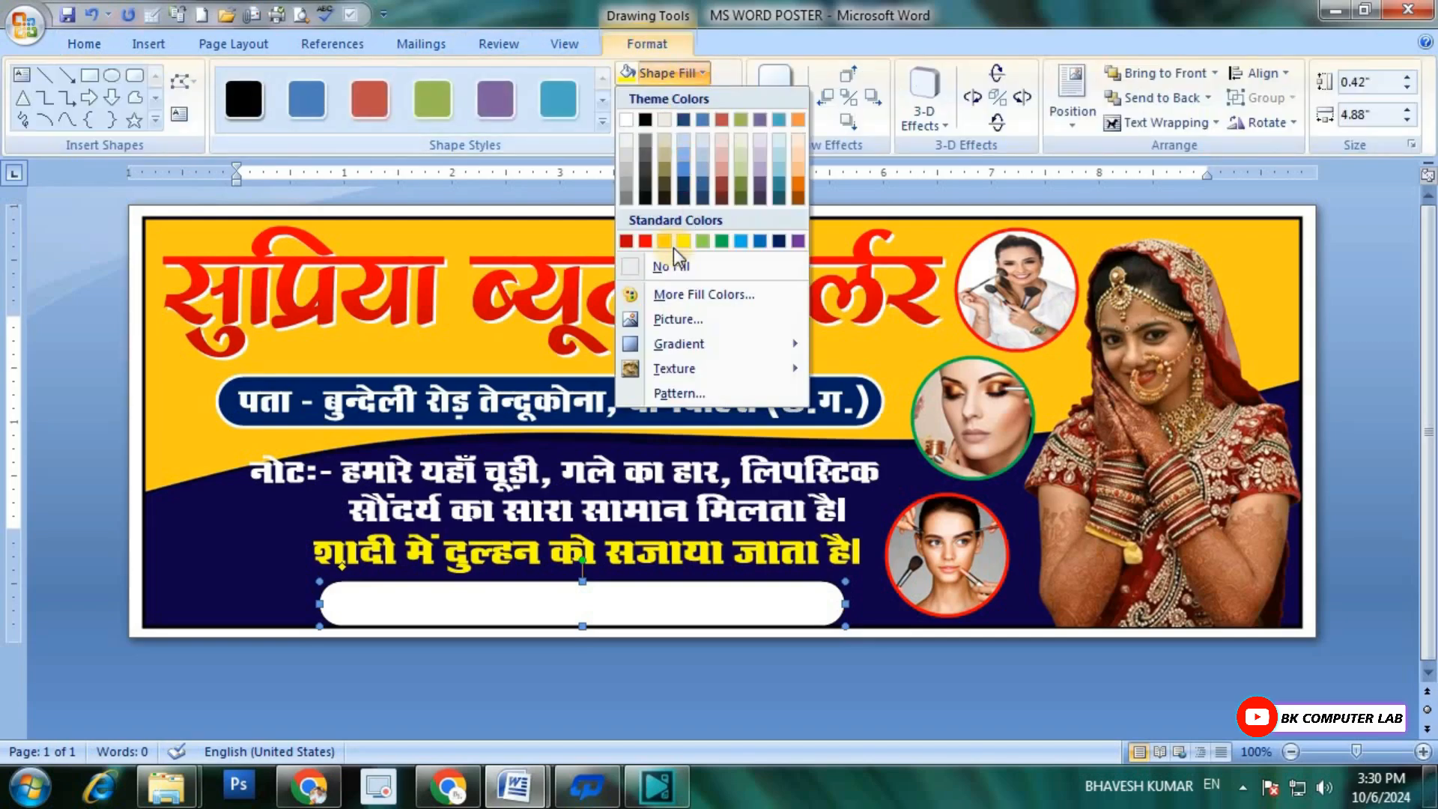
{"action": "left_click", "coordinate": [684, 241]}
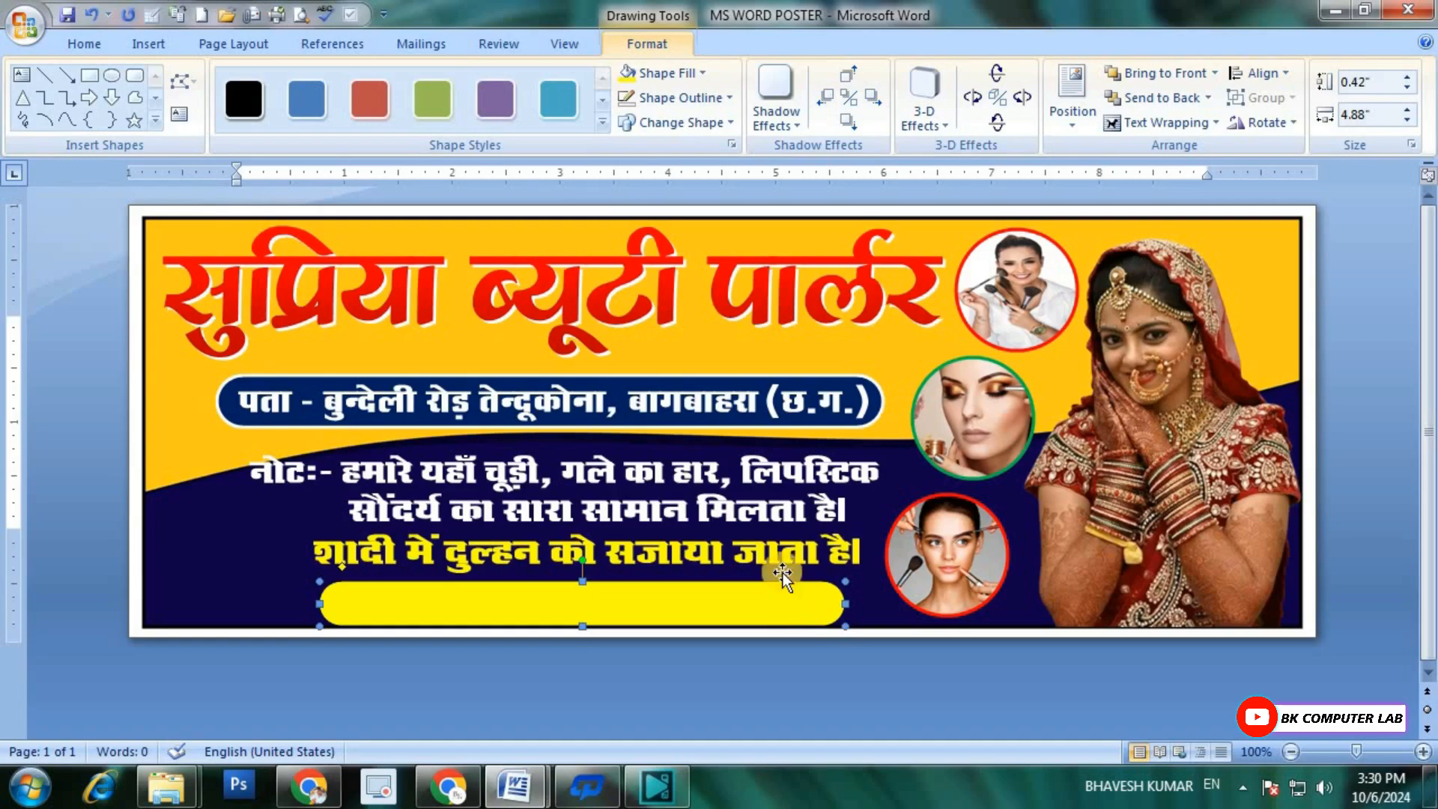
Step: Insert a new WordArt for the yellow bottom bar and set its font to RAJ 42
{"action": "left_click", "coordinate": [148, 43]}
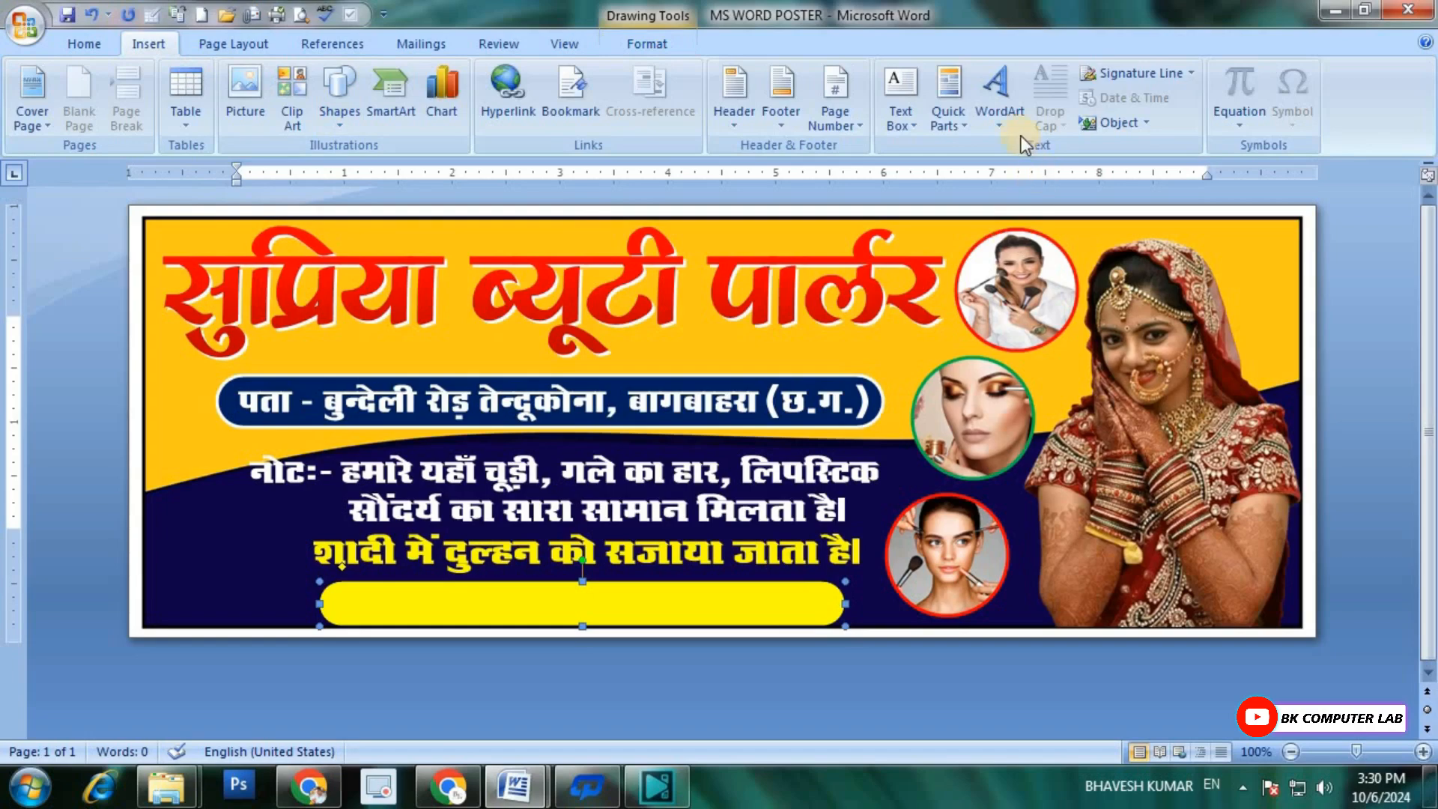
{"action": "left_click", "coordinate": [999, 112]}
{"action": "left_click", "coordinate": [1075, 292]}
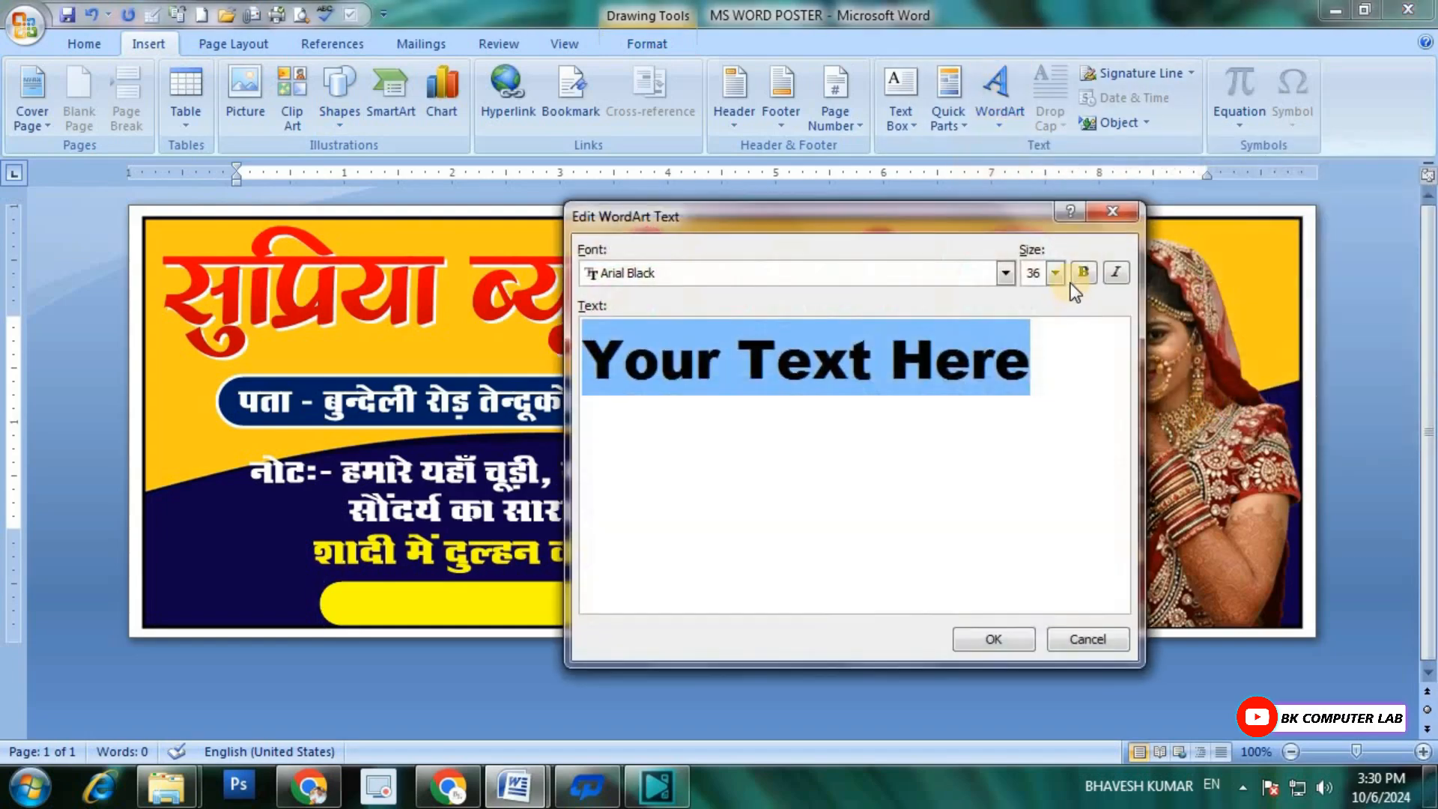
{"action": "left_click", "coordinate": [1006, 273]}
{"action": "left_click_drag", "start_coordinate": [1013, 317], "coordinate": [1008, 370]}
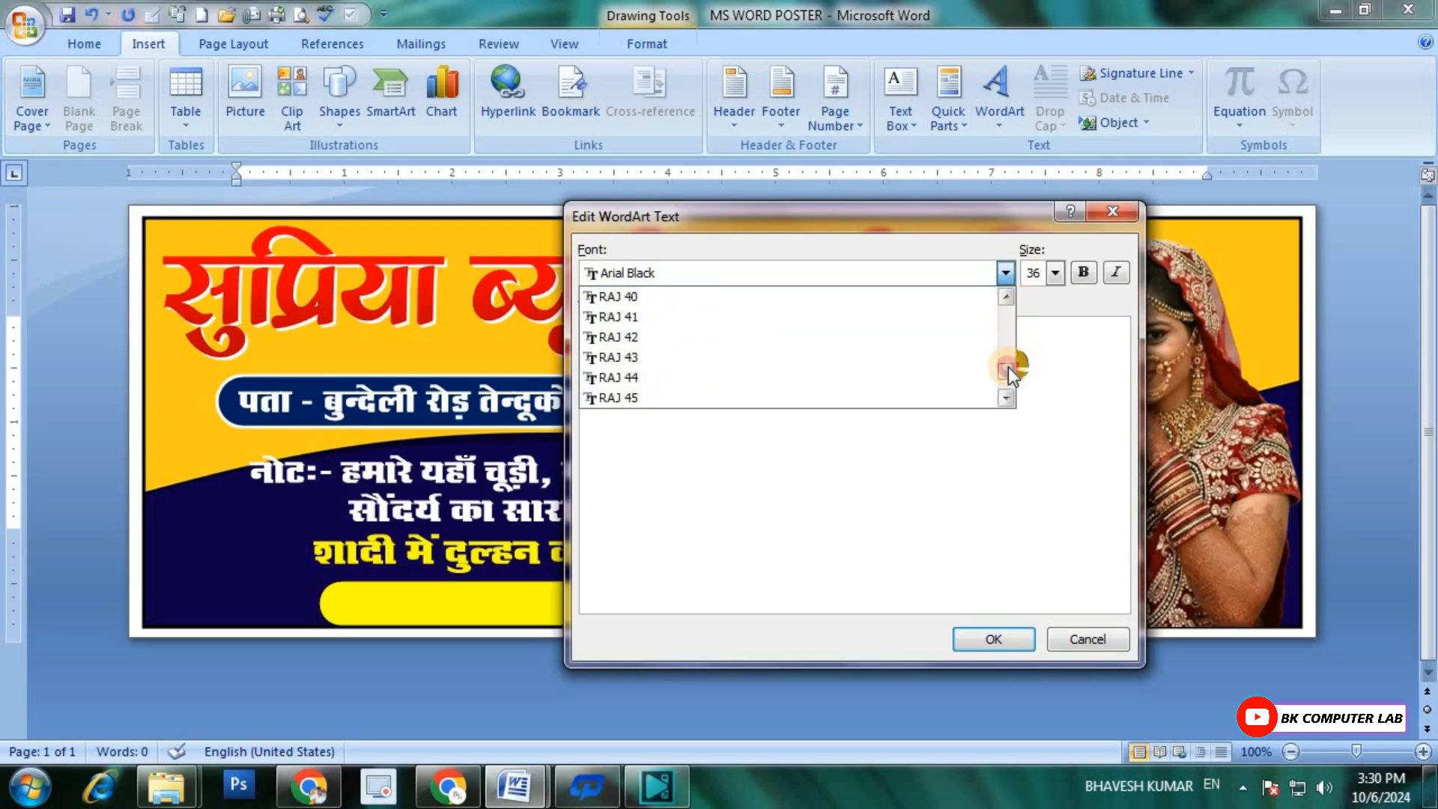
{"action": "left_click", "coordinate": [632, 341]}
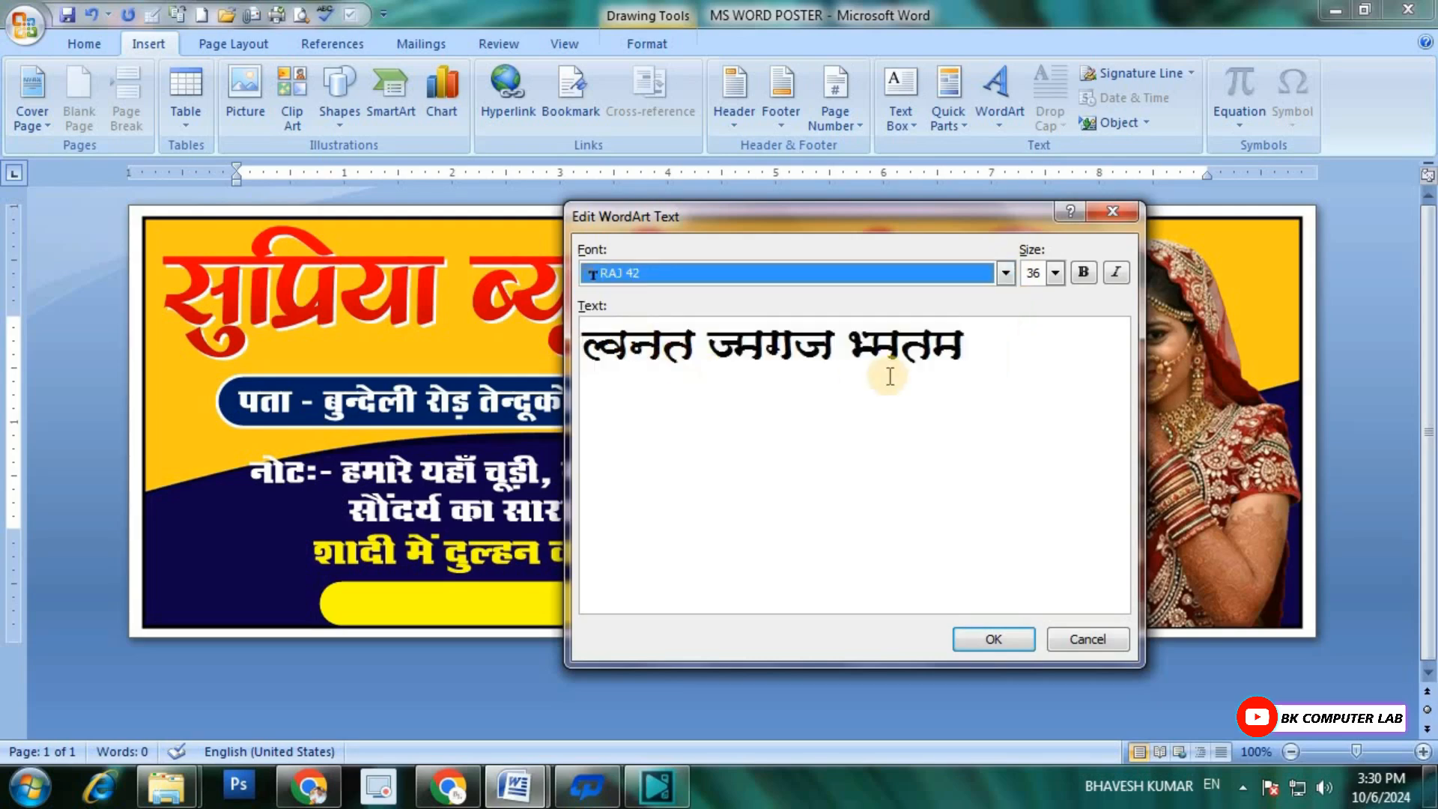
Step: Replace the WordArt placeholder with "प्रो.", the proprietor's full name and the label "मों.", and insert it
{"action": "left_click_drag", "start_coordinate": [972, 346], "coordinate": [559, 327]}
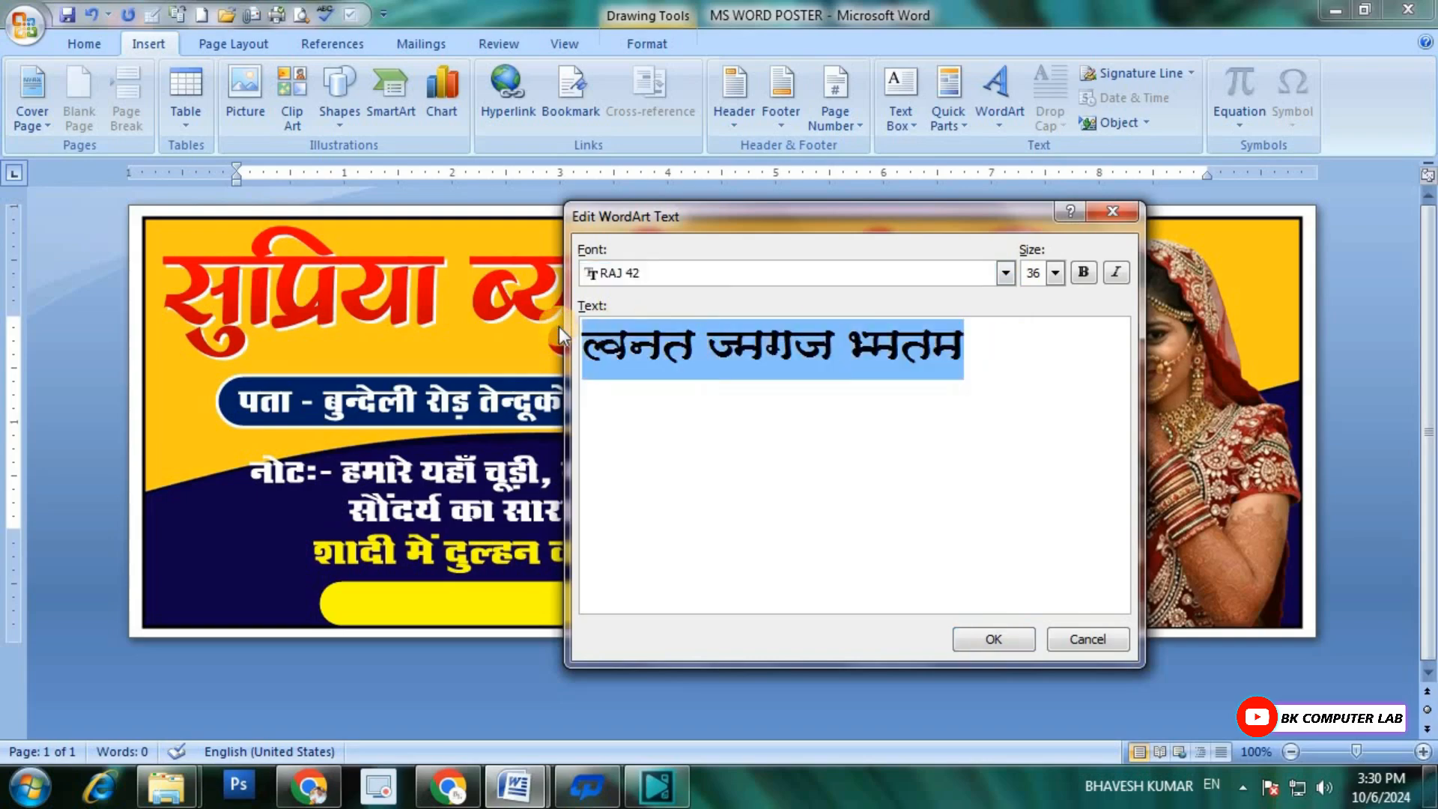
{"action": "type", "text": "iz"}
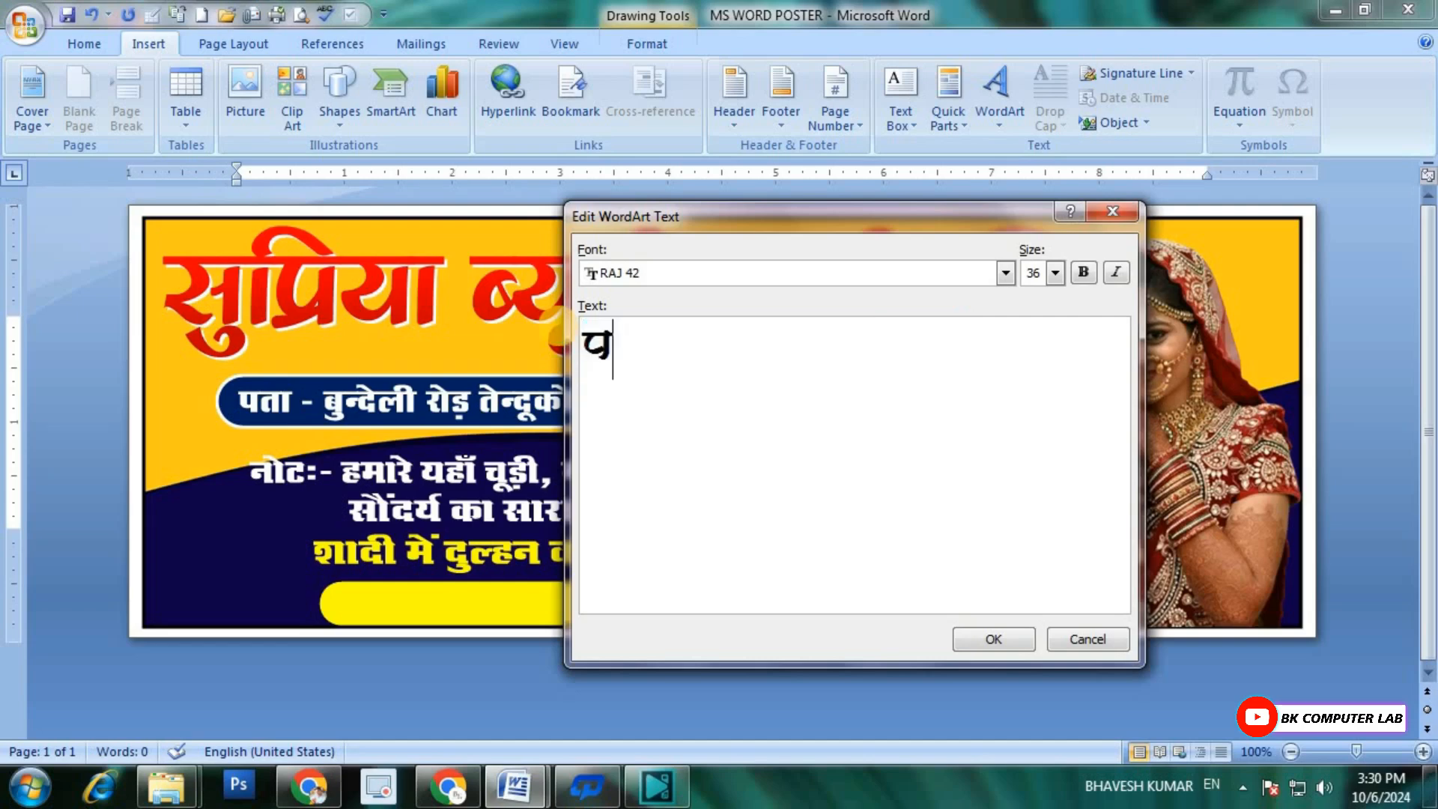
{"action": "type", "text": "ks- "}
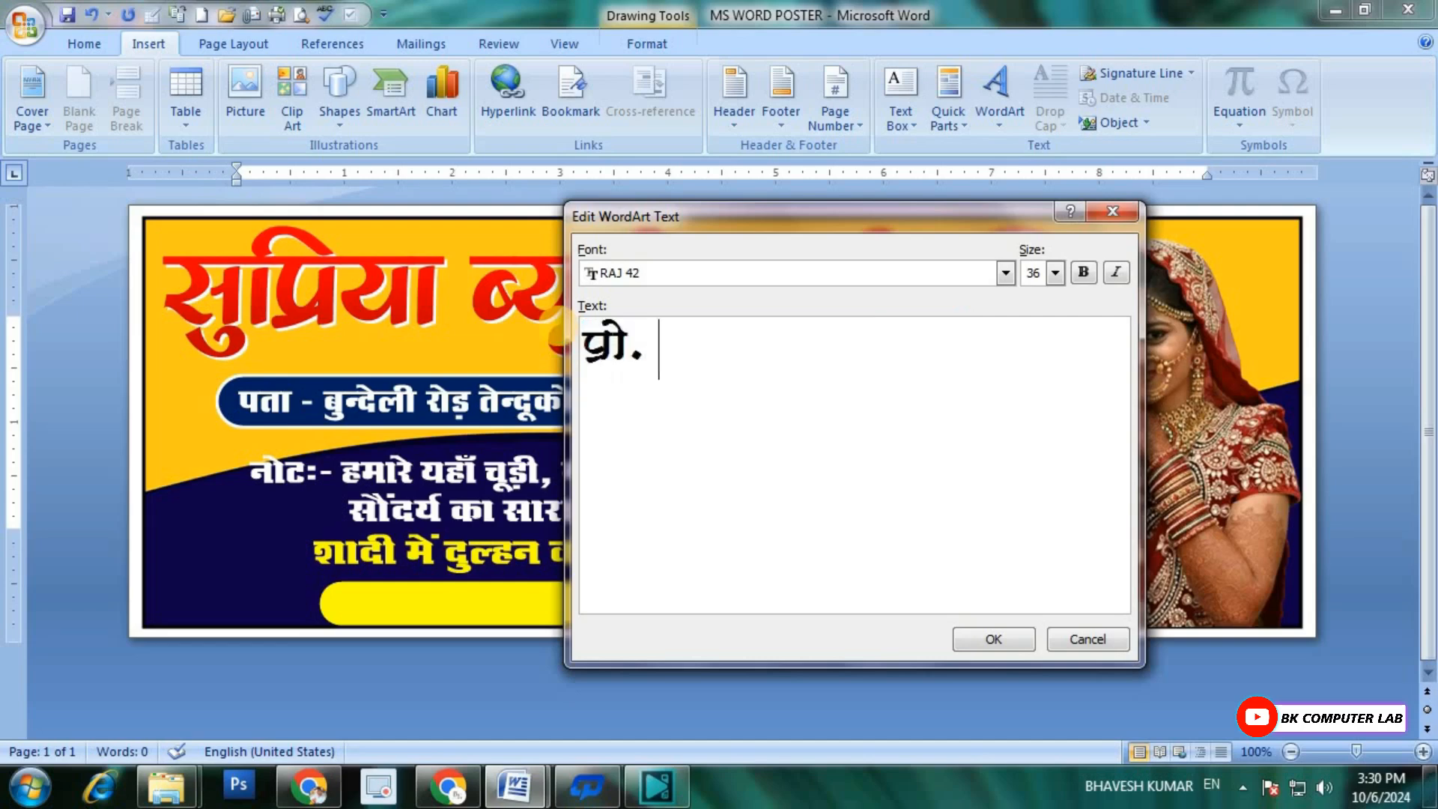
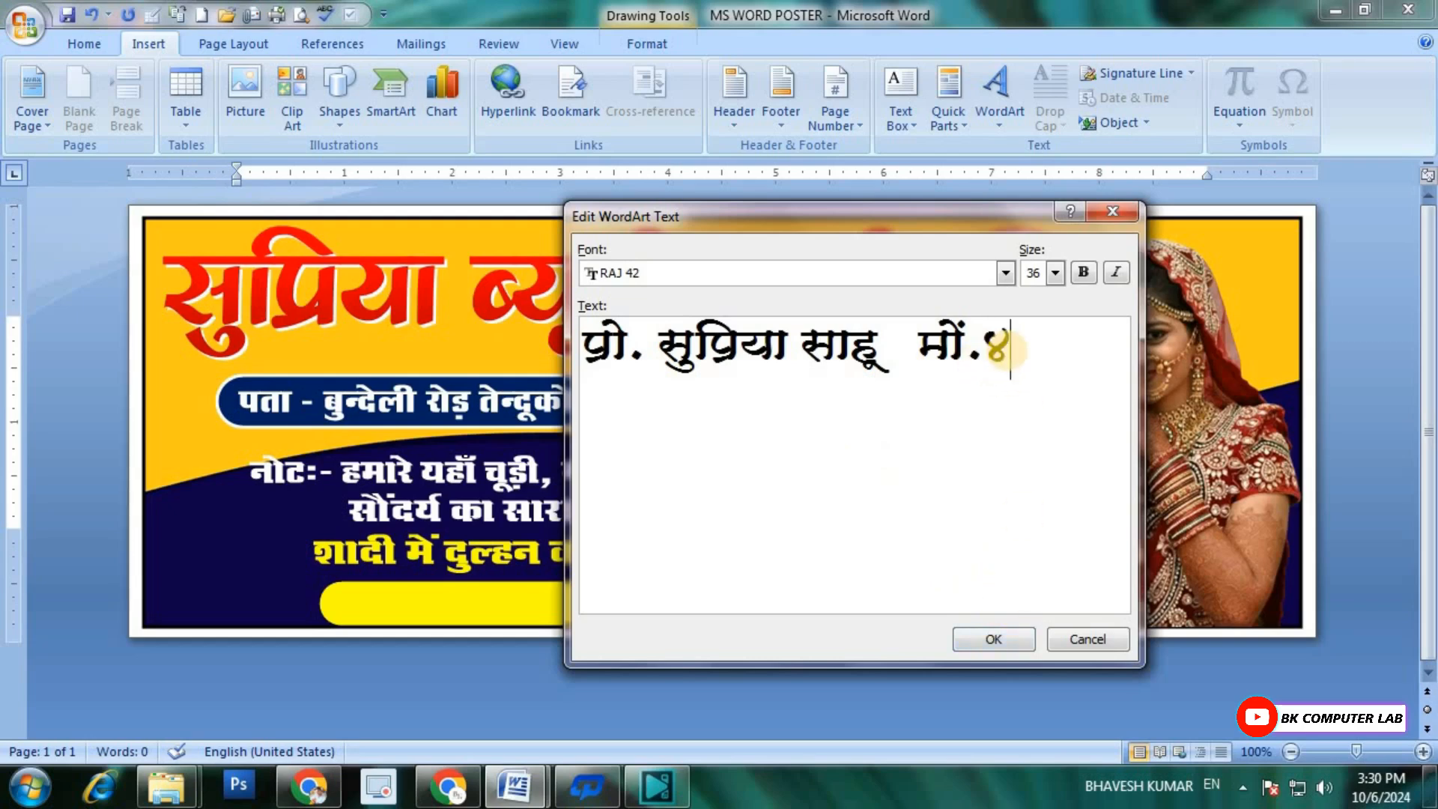
{"action": "left_click", "coordinate": [996, 639]}
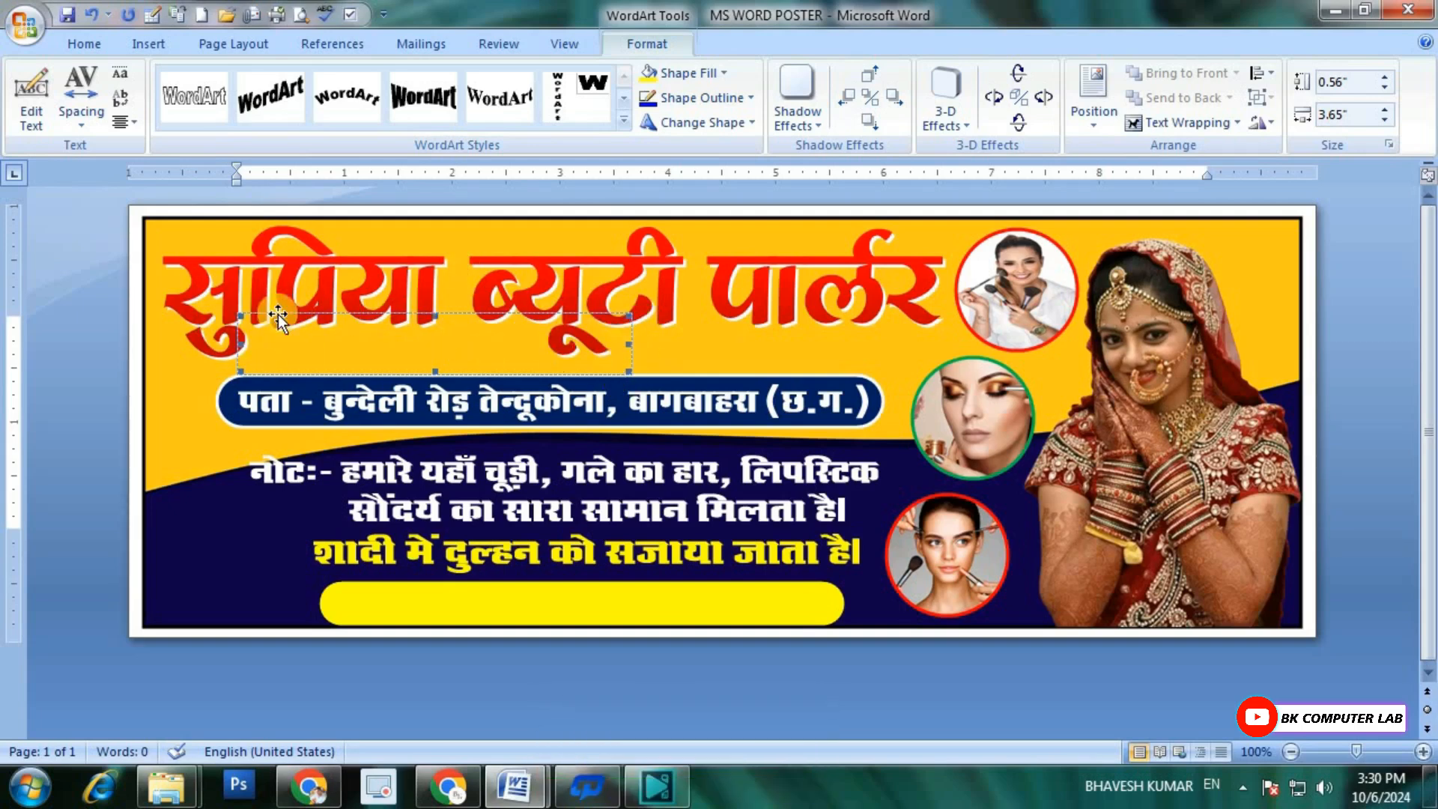
Step: Set the proprietor WordArt's wrapping to In Front of Text and move it onto the yellow bar
{"action": "left_click", "coordinate": [1158, 126]}
{"action": "left_click", "coordinate": [1179, 253]}
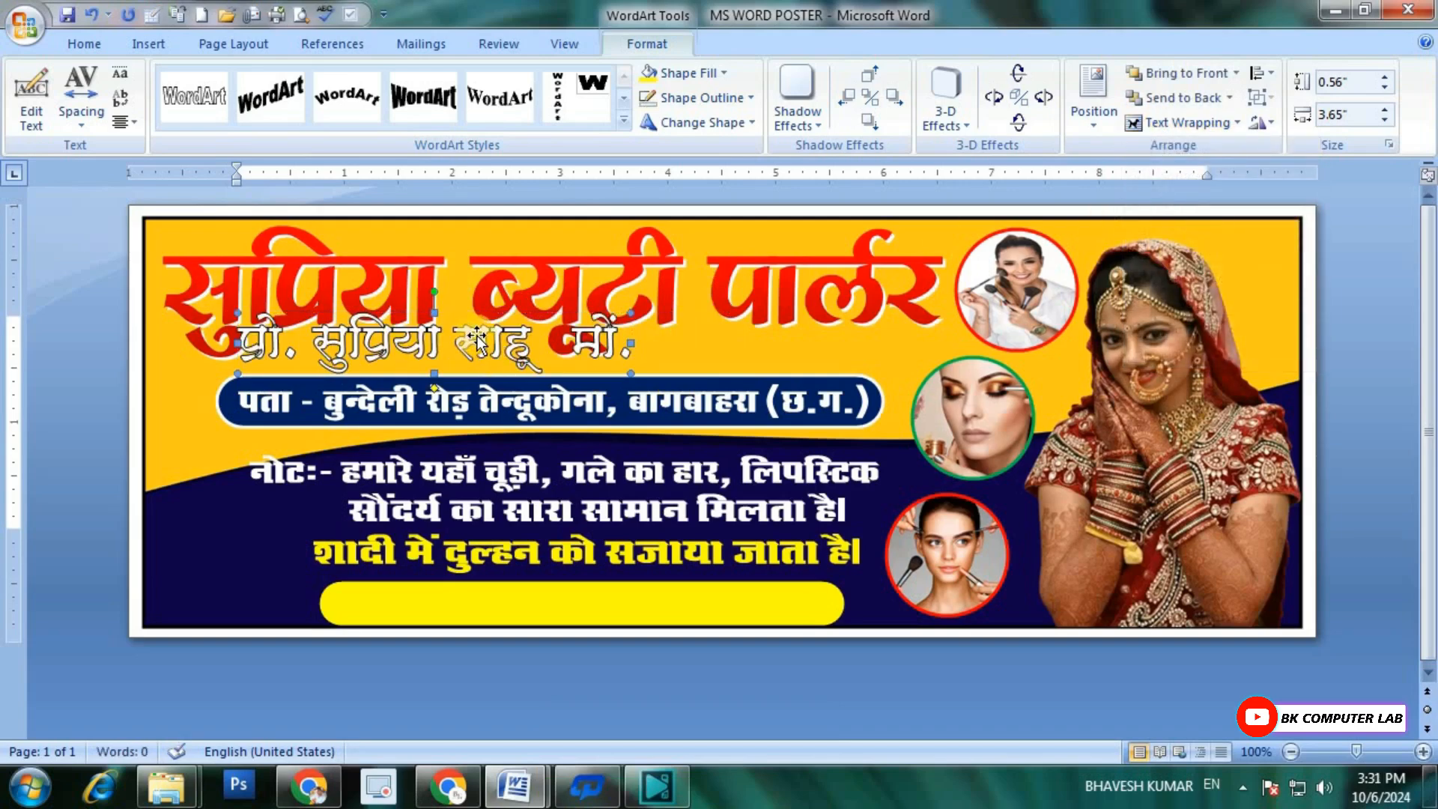
{"action": "left_click_drag", "start_coordinate": [477, 339], "coordinate": [589, 613]}
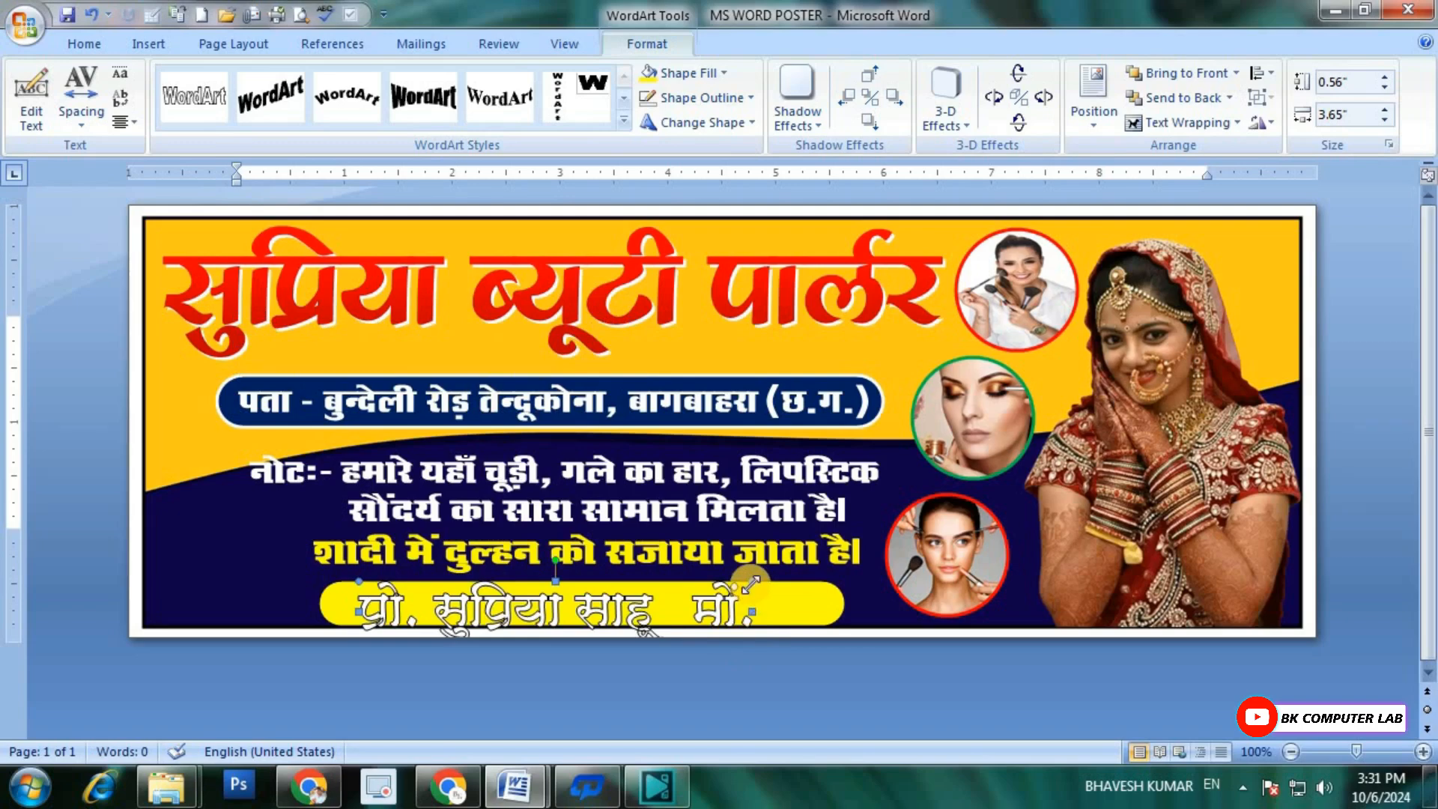
Step: Shrink the proprietor line to about 0.44 by 3.18 inches and nudge it up and left within the yellow bar
{"action": "left_click_drag", "start_coordinate": [752, 582], "coordinate": [702, 590]}
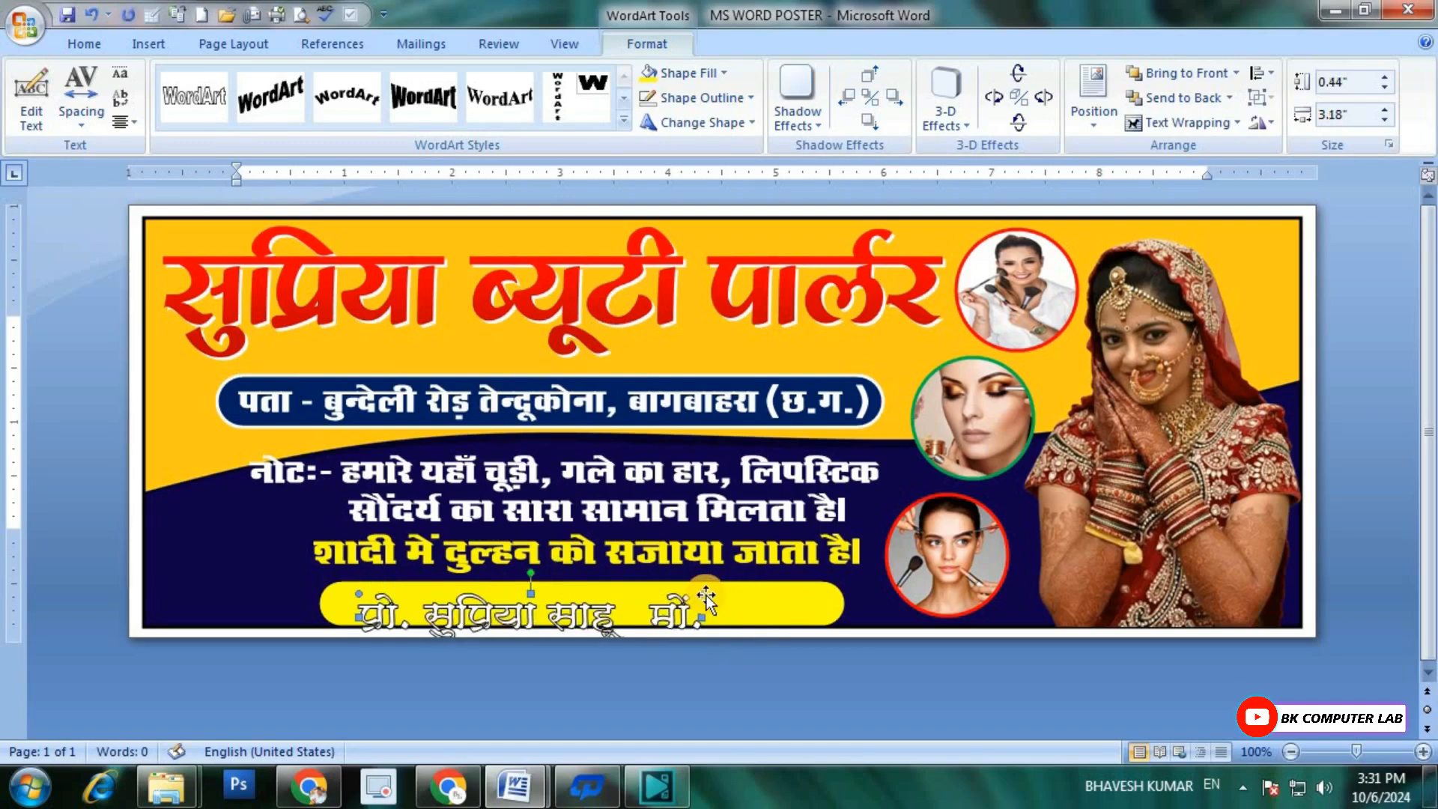
{"action": "key", "text": "ctrl+Up"}
{"action": "key", "text": "ctrl+Up"}
{"action": "key", "text": "ctrl+Up"}
{"action": "key", "text": "ctrl+Up"}
{"action": "key", "text": "ctrl+Up"}
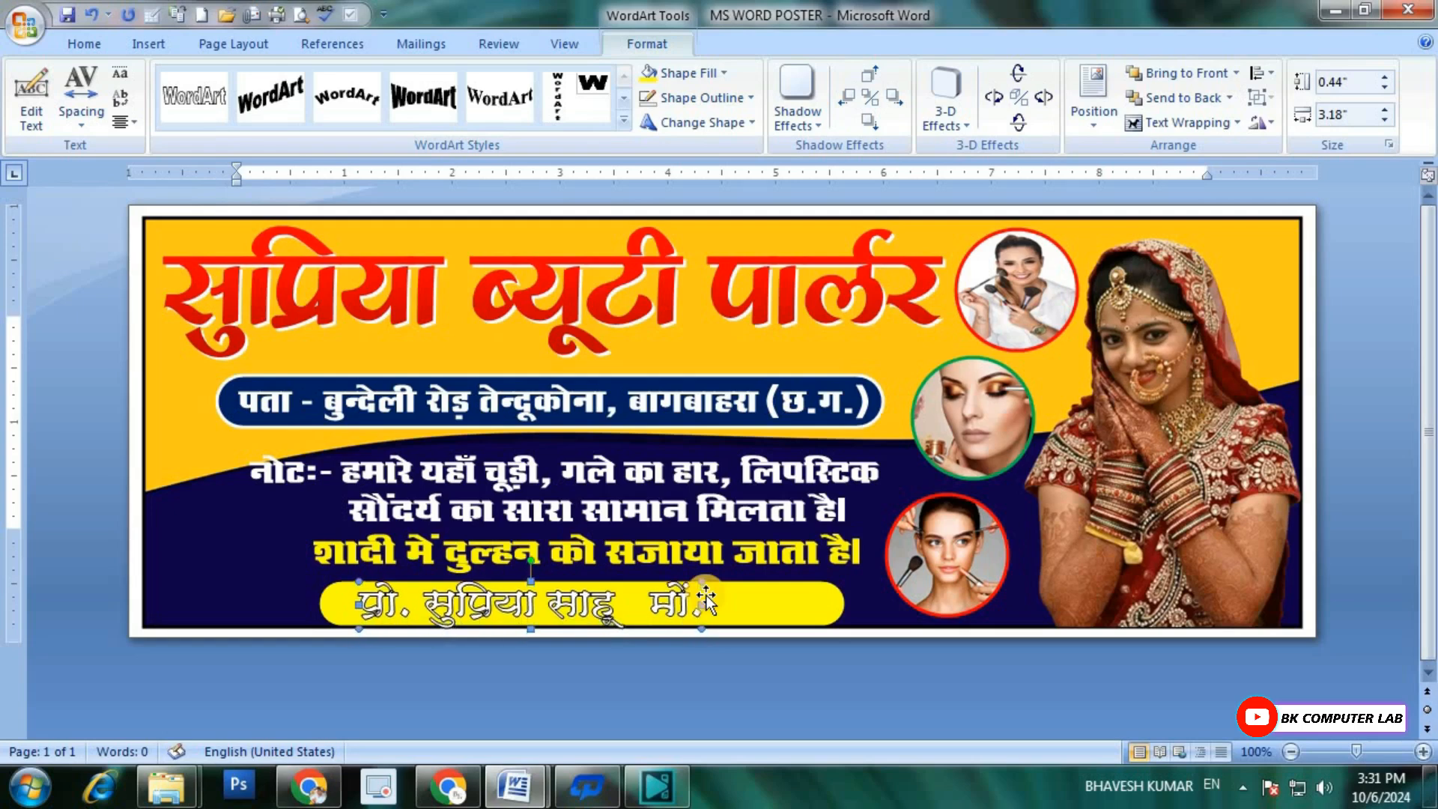
{"action": "key", "text": "ctrl+Left"}
{"action": "key", "text": "ctrl+Left"}
{"action": "key", "text": "ctrl+Left"}
{"action": "key", "text": "ctrl+Left"}
{"action": "key", "text": "ctrl+Left"}
{"action": "key", "text": "ctrl+Left"}
{"action": "key", "text": "ctrl+Left"}
{"action": "key", "text": "ctrl+Left"}
{"action": "key", "text": "ctrl+Left"}
{"action": "key", "text": "ctrl+Left"}
{"action": "key", "text": "ctrl+Left"}
{"action": "key", "text": "ctrl+Left"}
{"action": "key", "text": "ctrl+Left"}
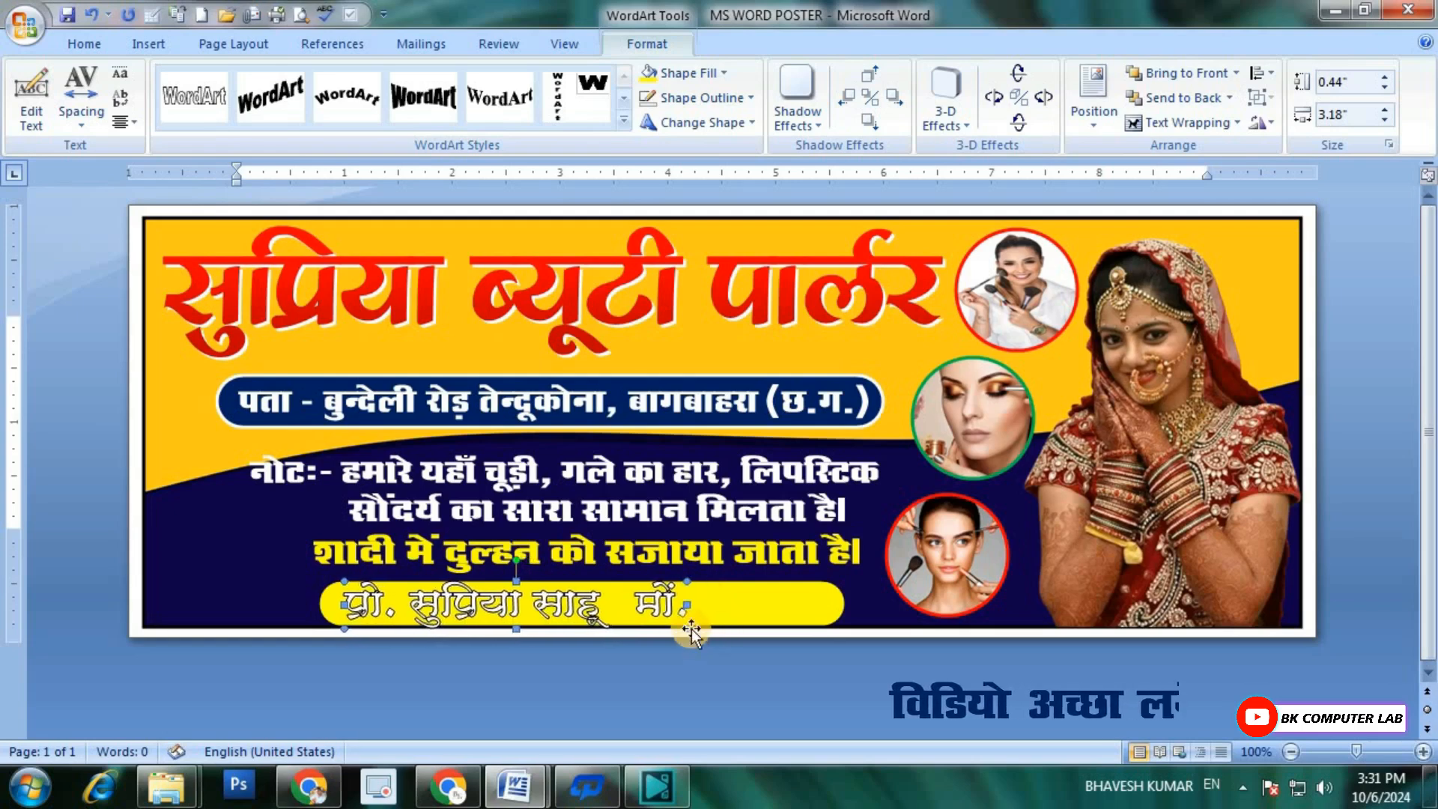
Step: Reduce the proprietor line to about 0.32 by 2.8 inches and nudge it towards the yellow bar's left end
{"action": "left_click_drag", "start_coordinate": [688, 629], "coordinate": [647, 620]}
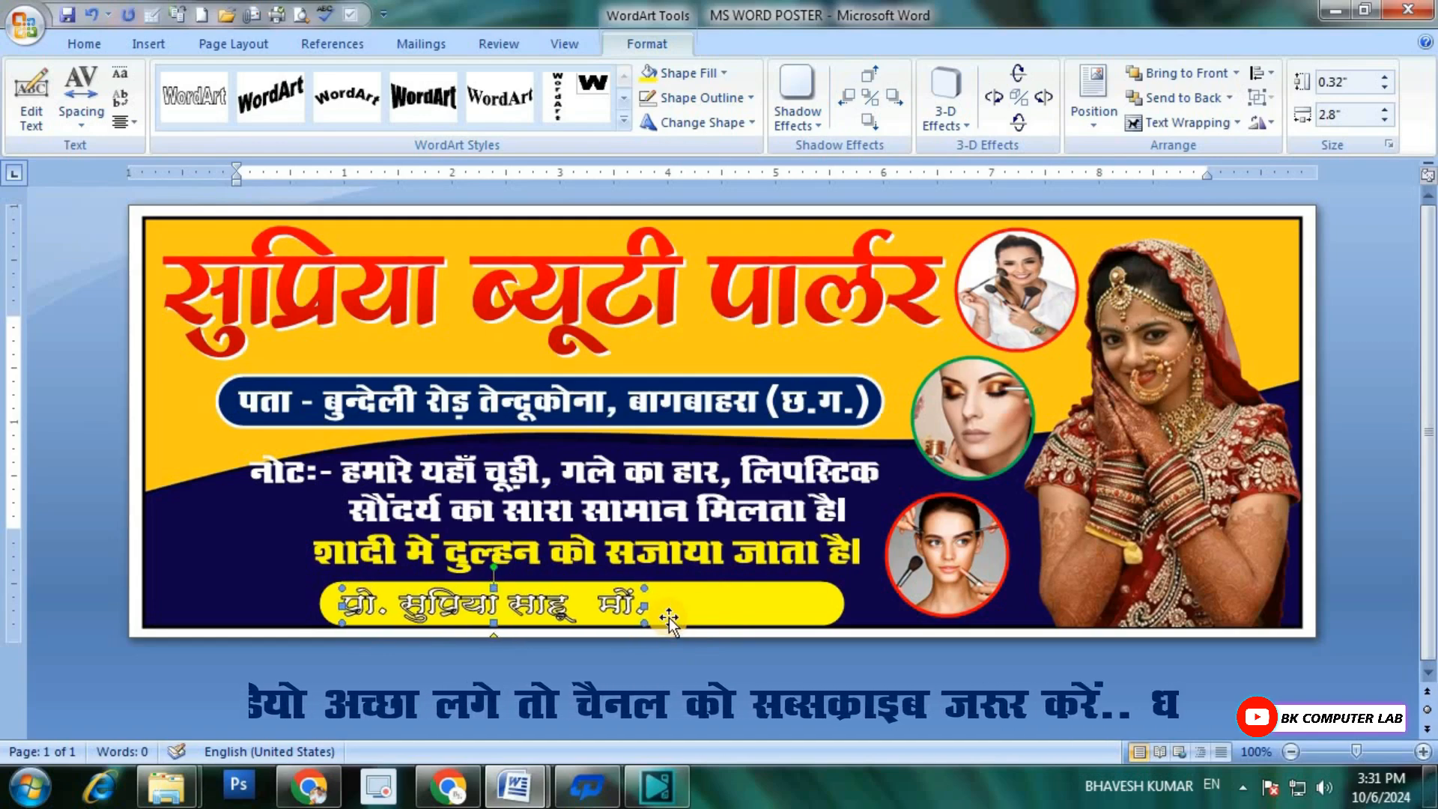
{"action": "key", "text": "Left"}
{"action": "key", "text": "ctrl+Left"}
{"action": "key", "text": "ctrl+Up"}
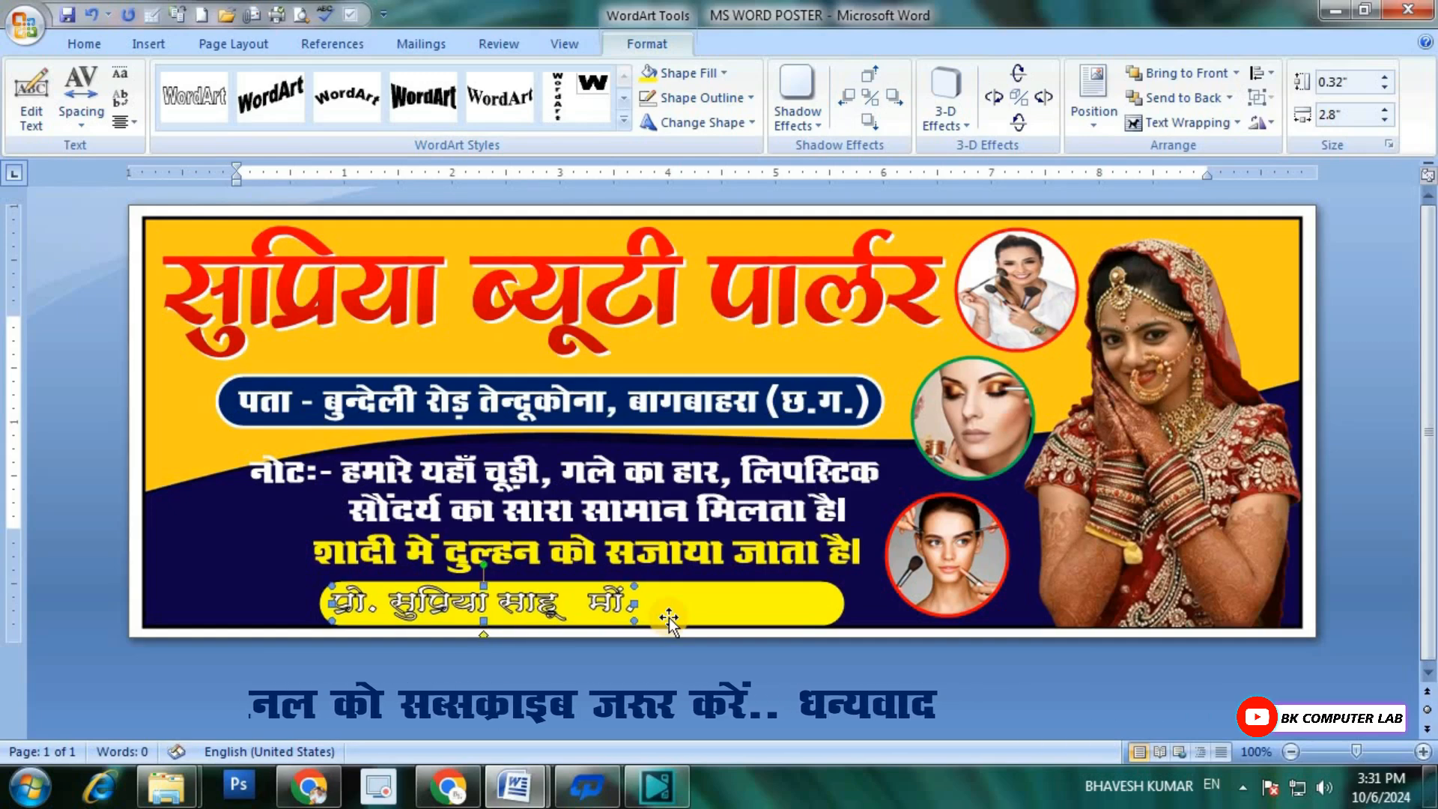
Step: Remove the outline from the proprietor line and fill its text with black
{"action": "left_click", "coordinate": [739, 98]}
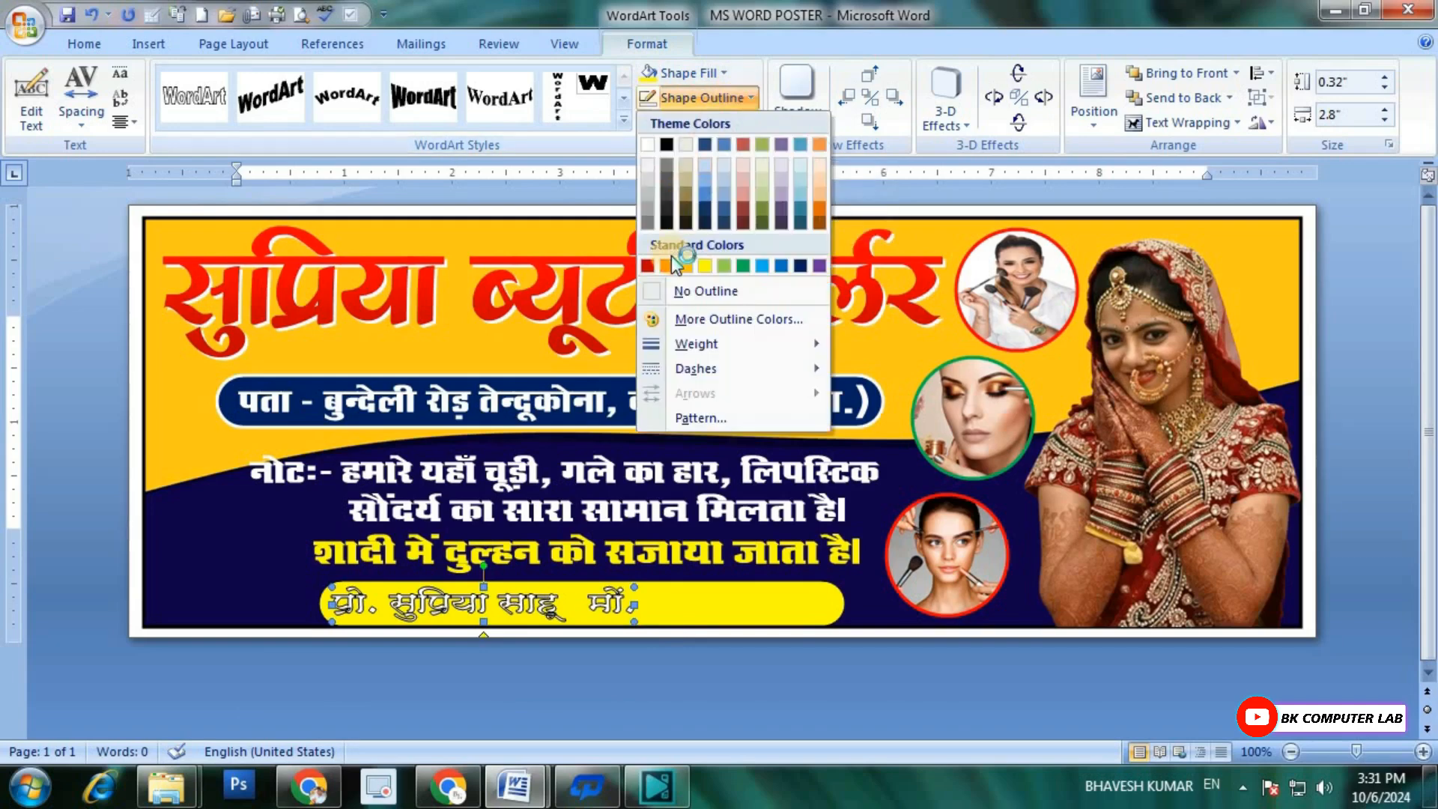
{"action": "left_click", "coordinate": [698, 290]}
{"action": "left_click", "coordinate": [680, 74]}
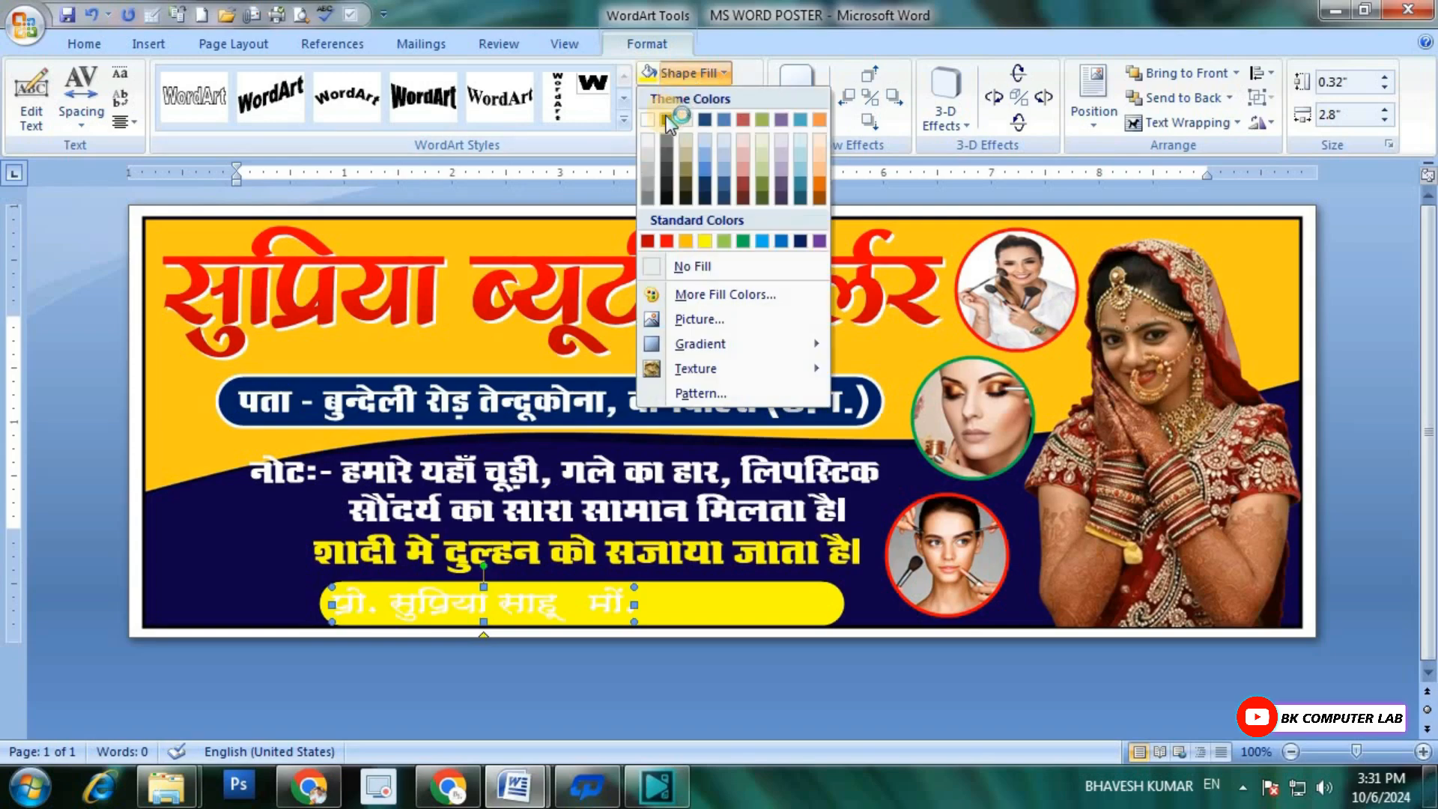
{"action": "left_click", "coordinate": [666, 120]}
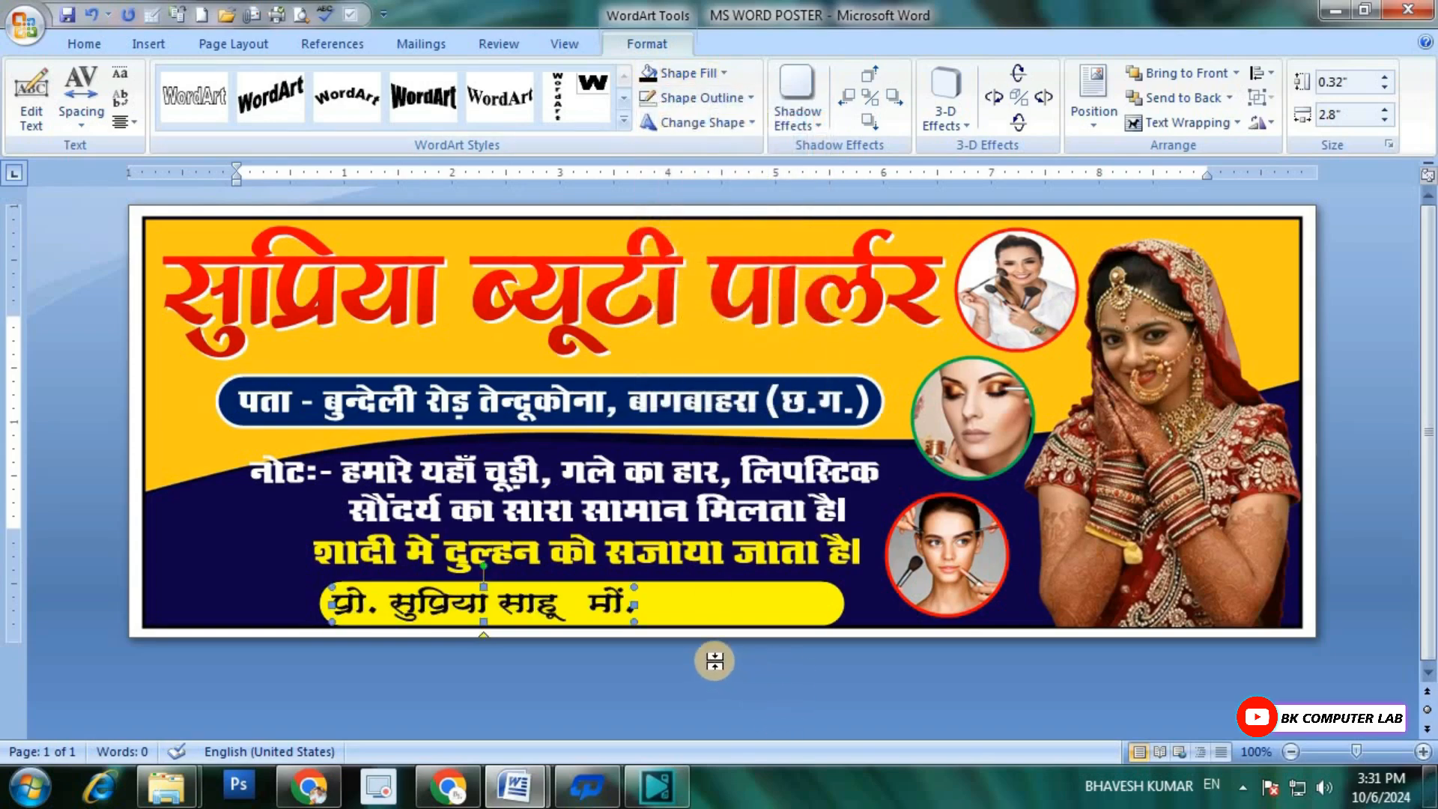
{"action": "left_click", "coordinate": [633, 622]}
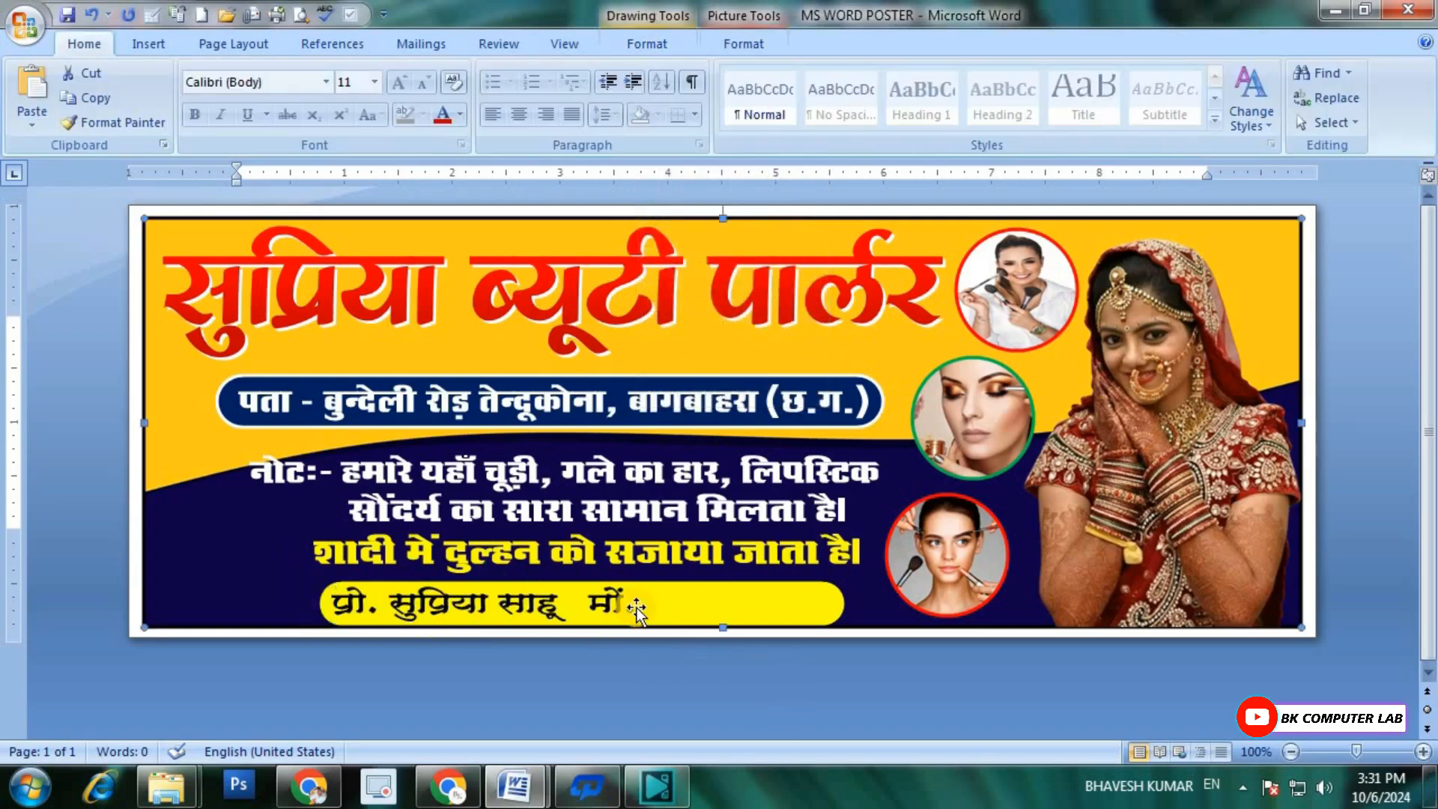
Step: Insert a plain Arial Black WordArt at size 36 containing the masked mobile number
{"action": "left_click", "coordinate": [147, 47]}
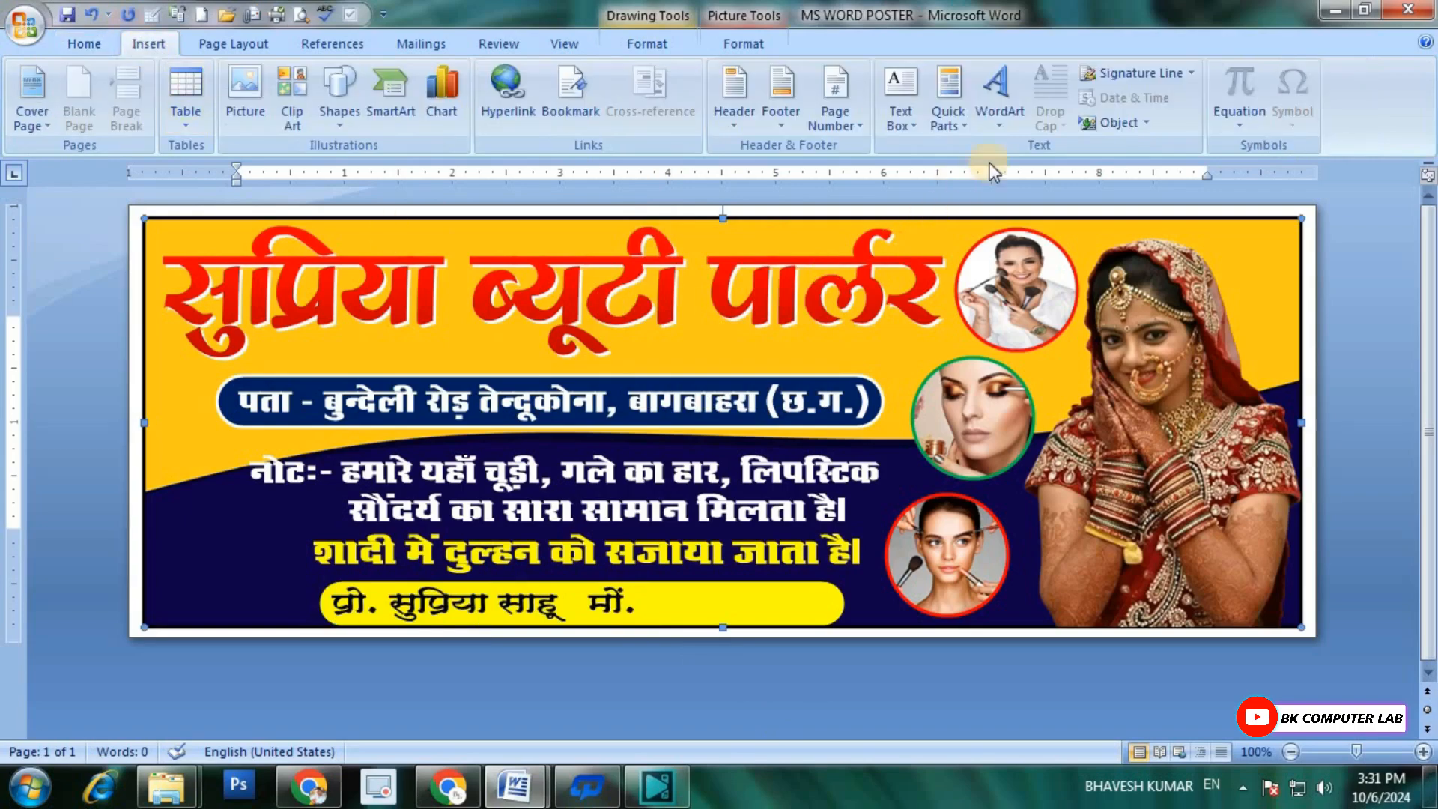
{"action": "left_click", "coordinate": [1002, 113]}
{"action": "left_click", "coordinate": [966, 167]}
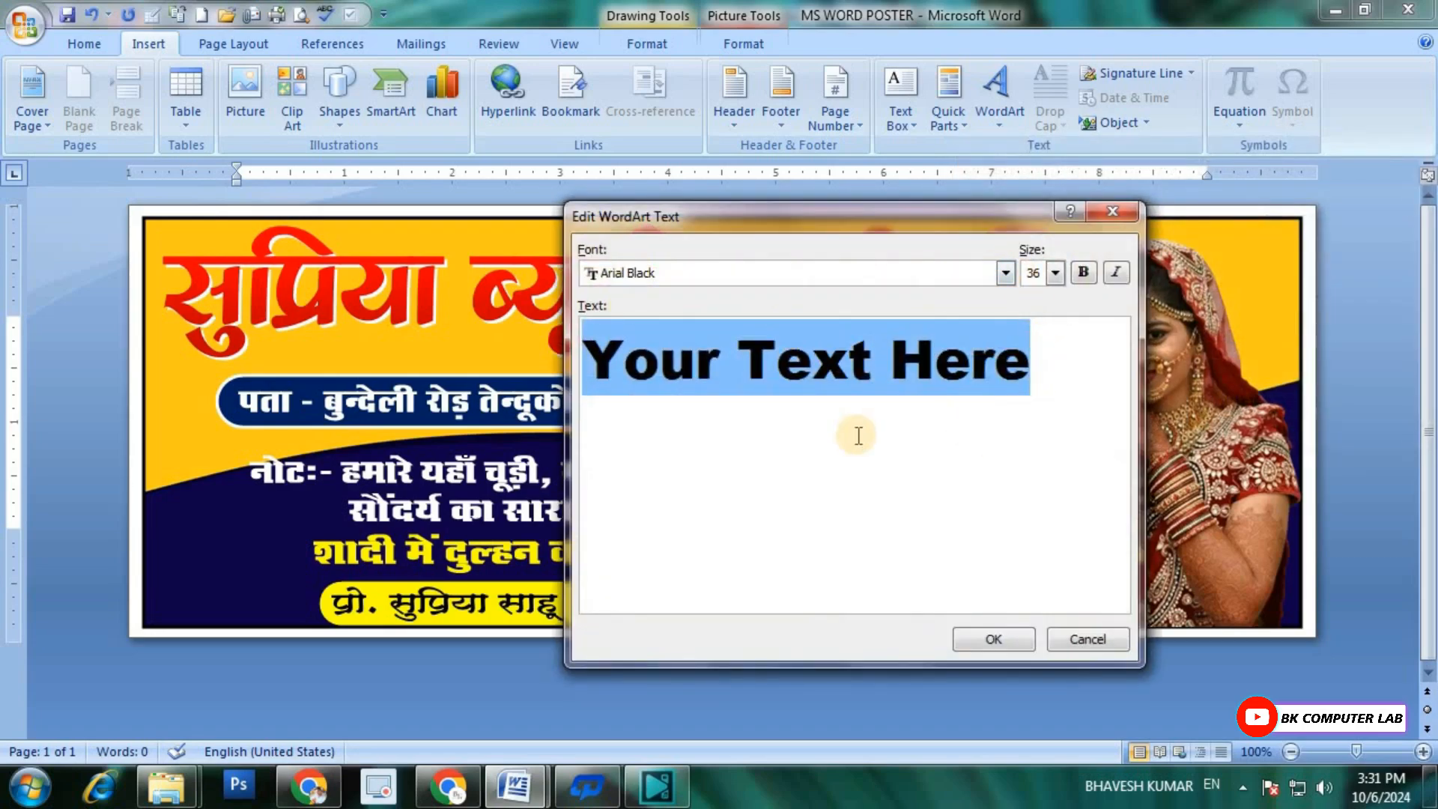
{"action": "type", "text": "98"}
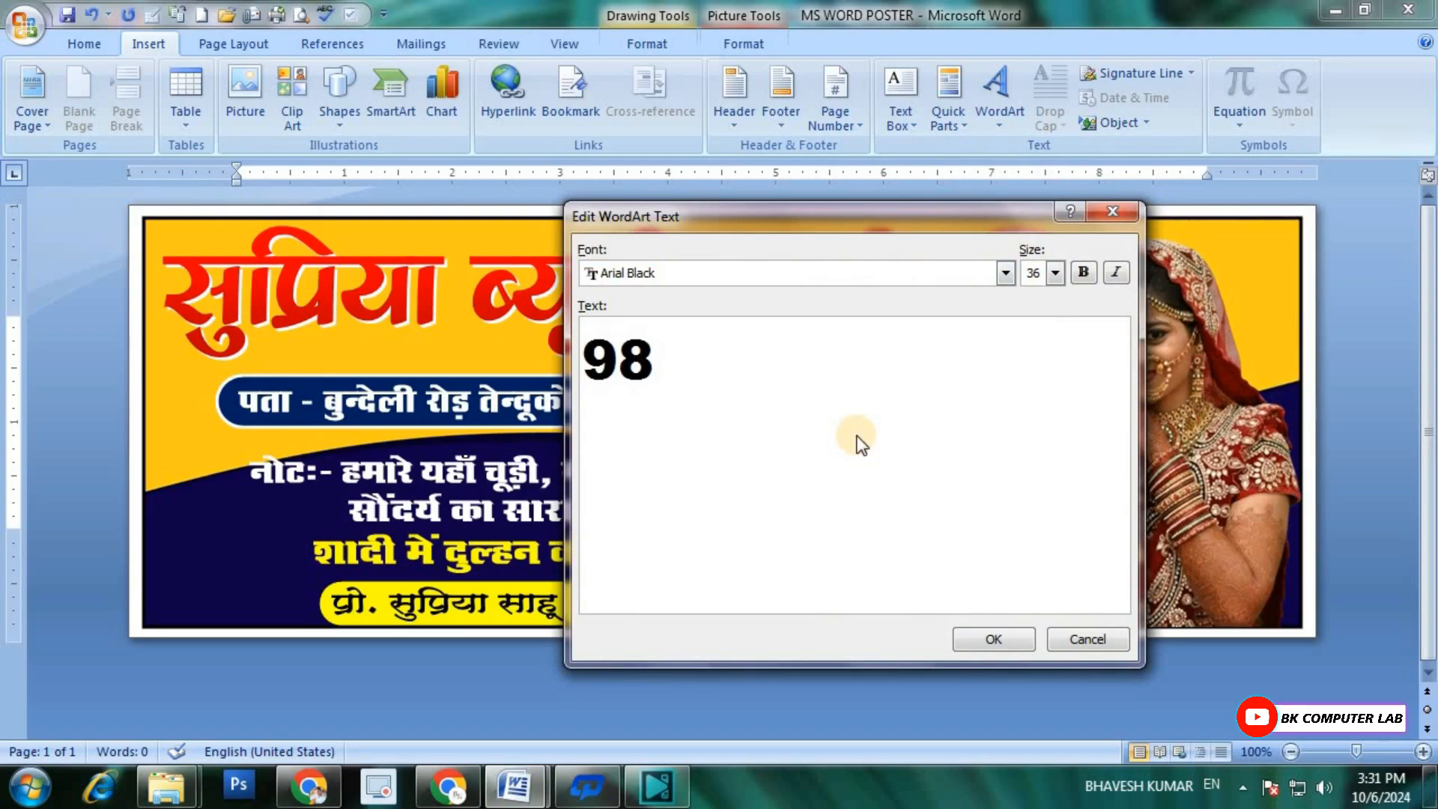
{"action": "type", "text": "XXXXXX"}
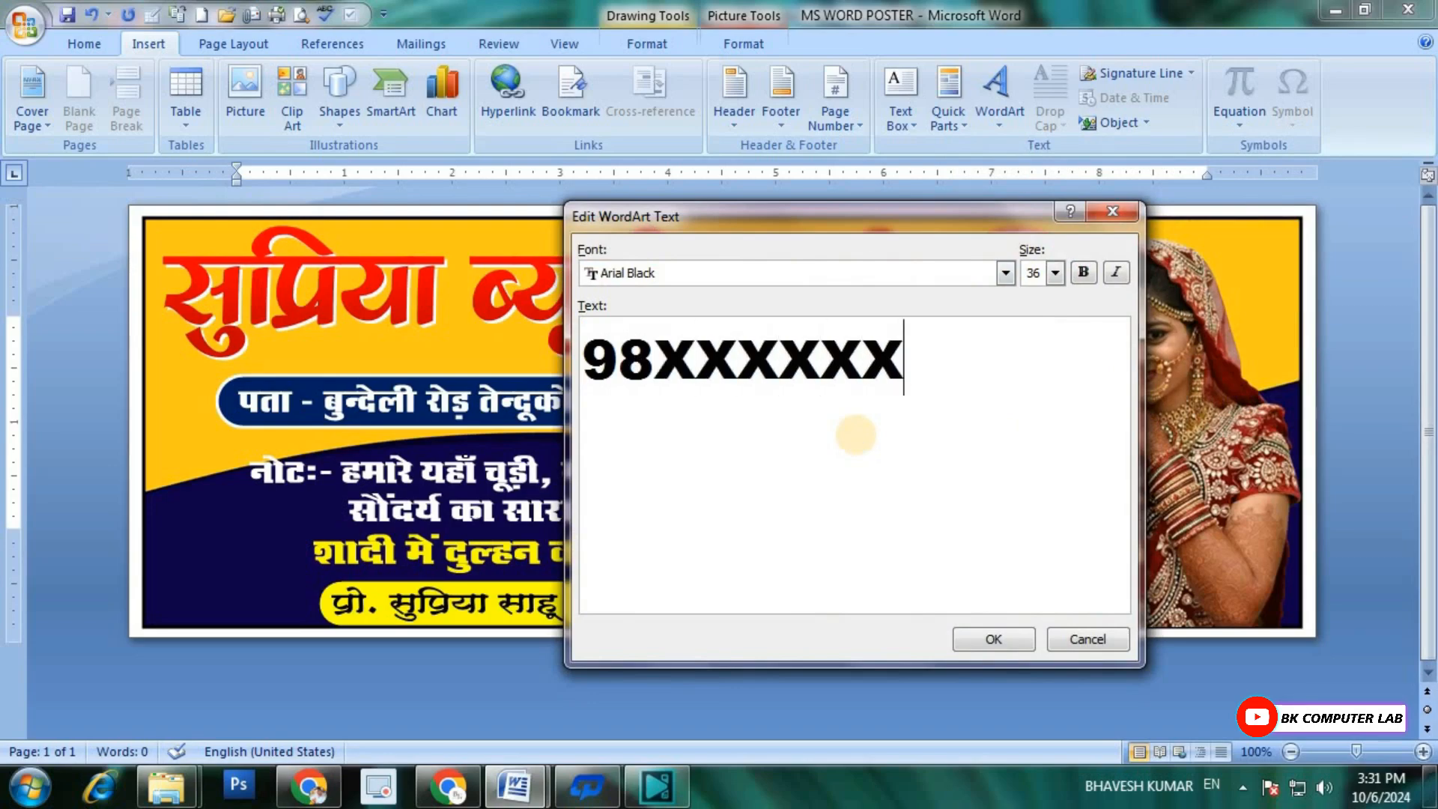
{"action": "type", "text": "52"}
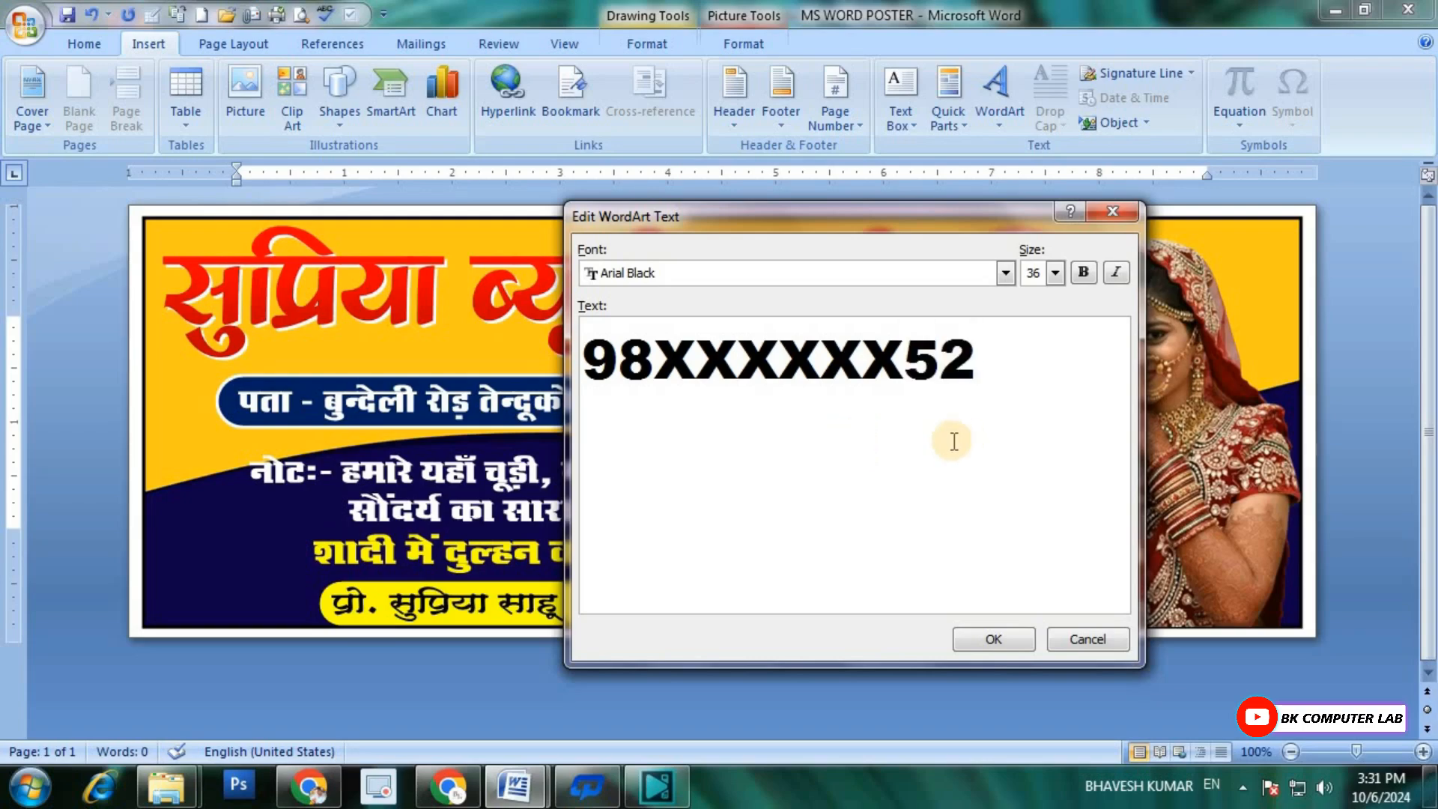
{"action": "left_click", "coordinate": [995, 638]}
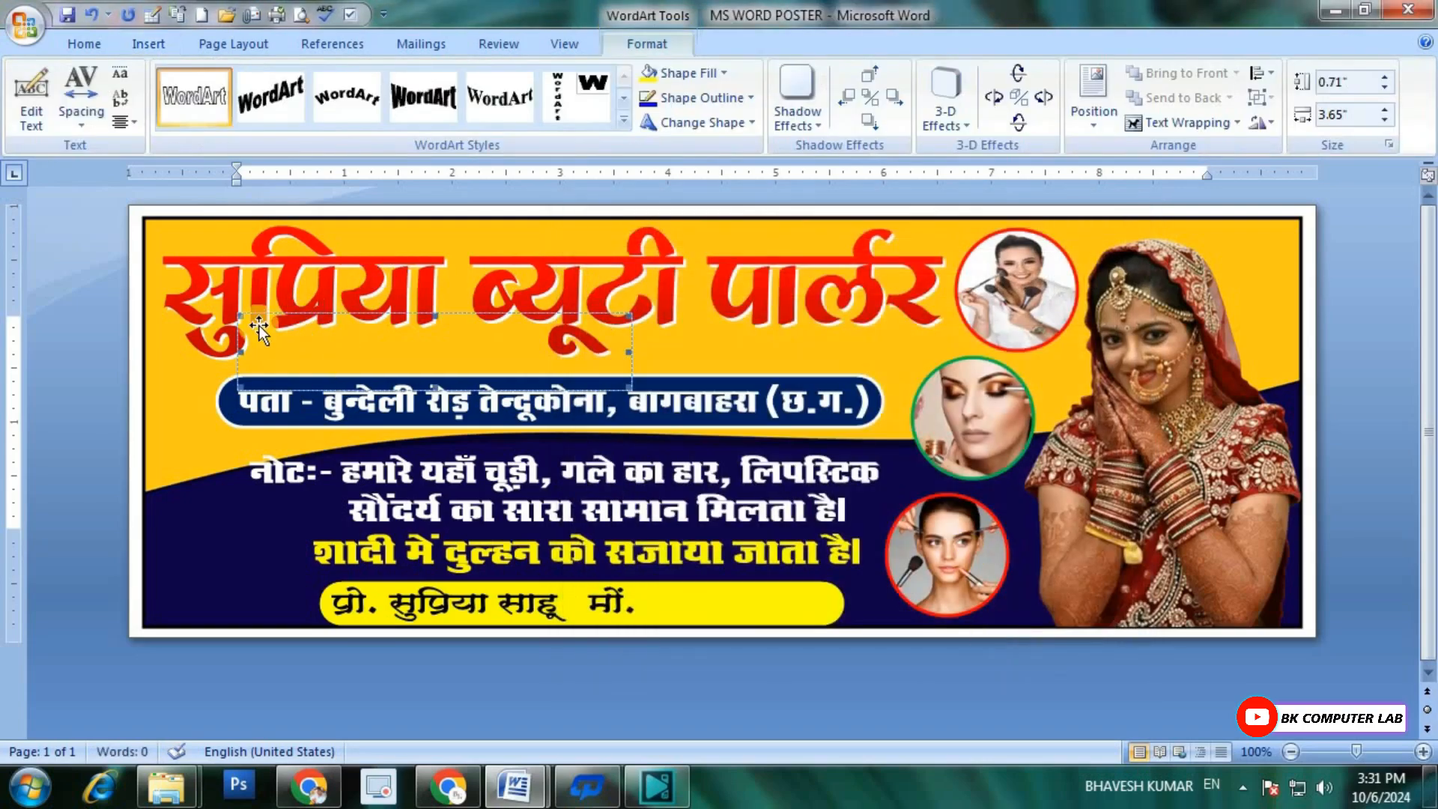
Step: Set the mobile number WordArt In Front of Text, shrink it to about 0.33 by 1.92 inches and place it near the yellow bar
{"action": "left_click", "coordinate": [1182, 122]}
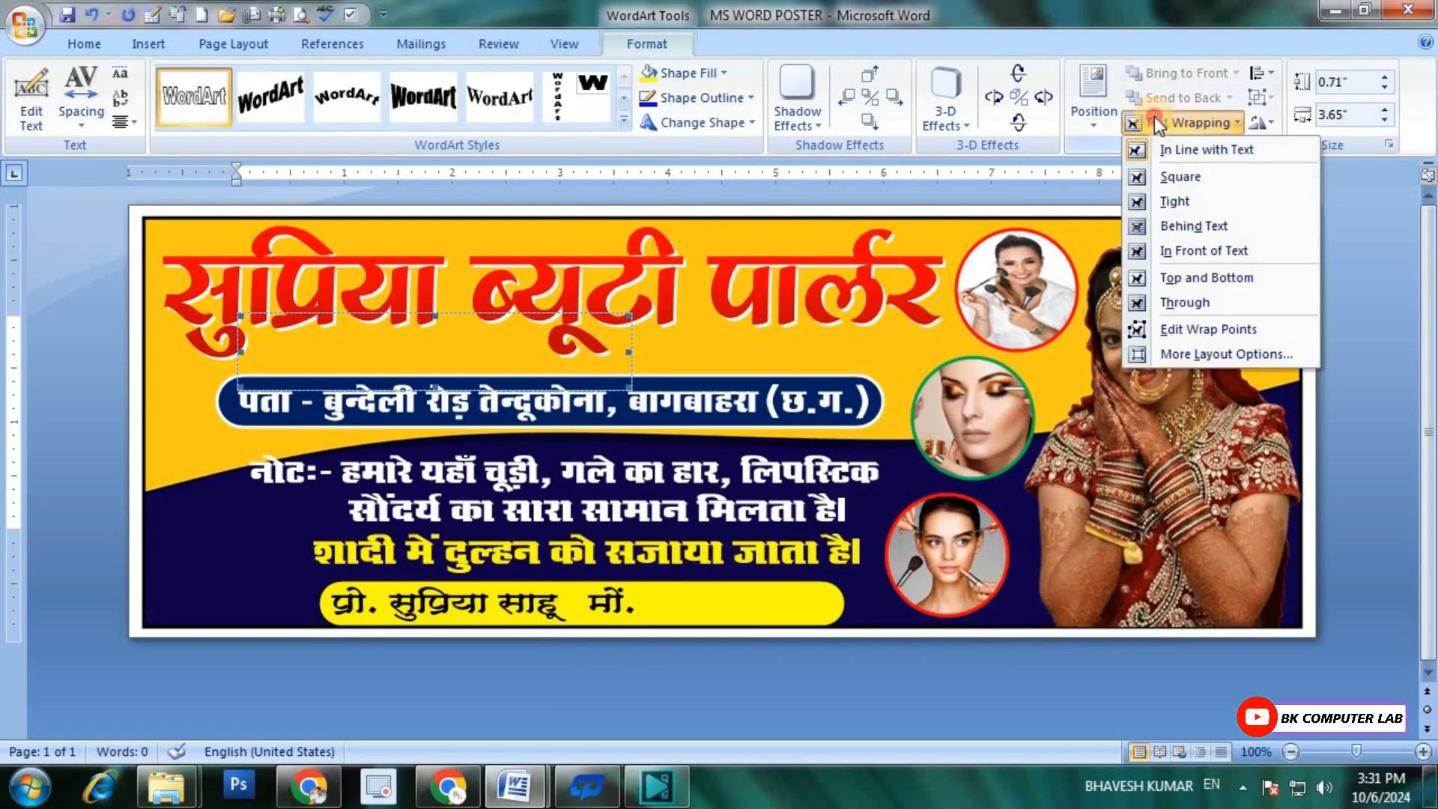
{"action": "left_click", "coordinate": [1179, 251]}
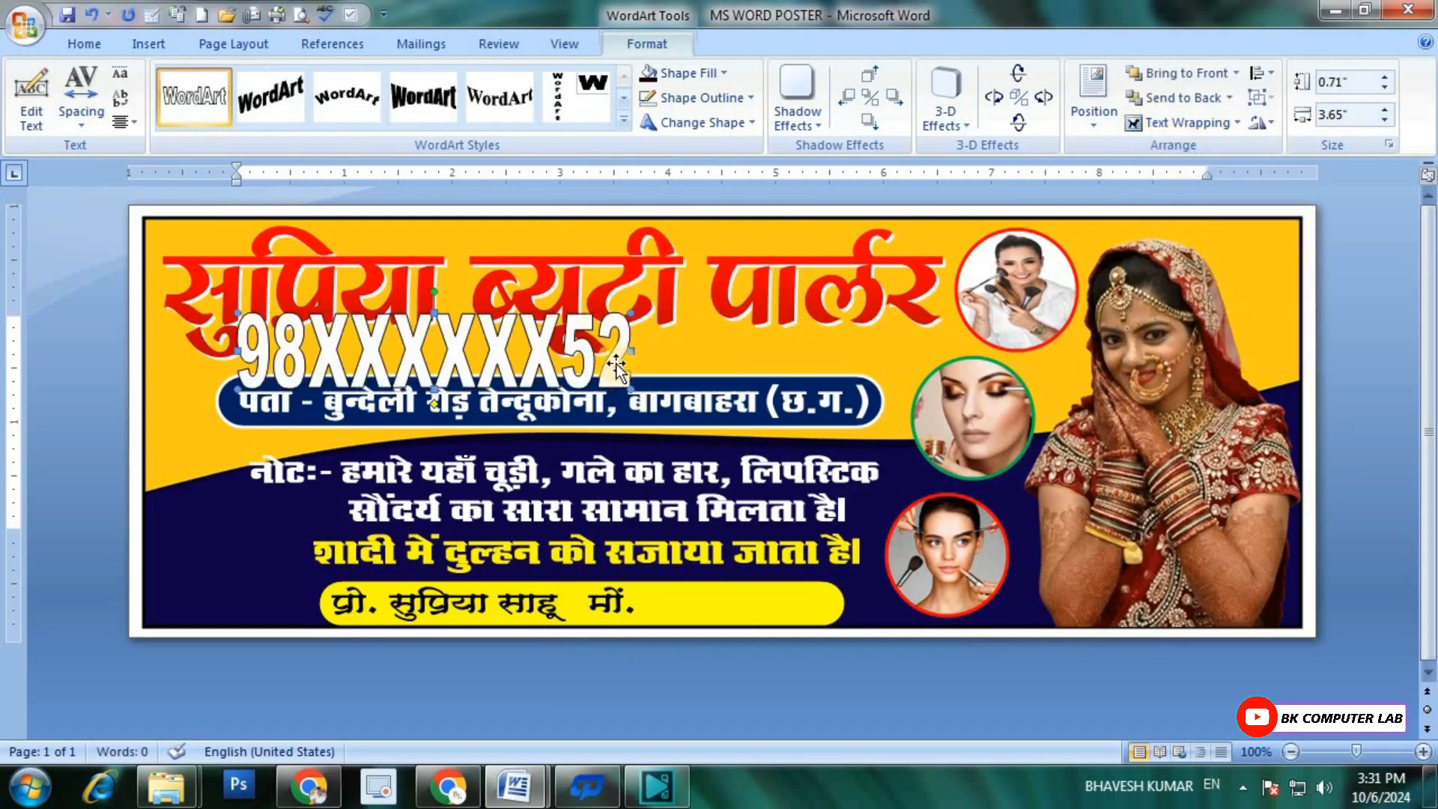
{"action": "left_click_drag", "start_coordinate": [616, 362], "coordinate": [697, 597]}
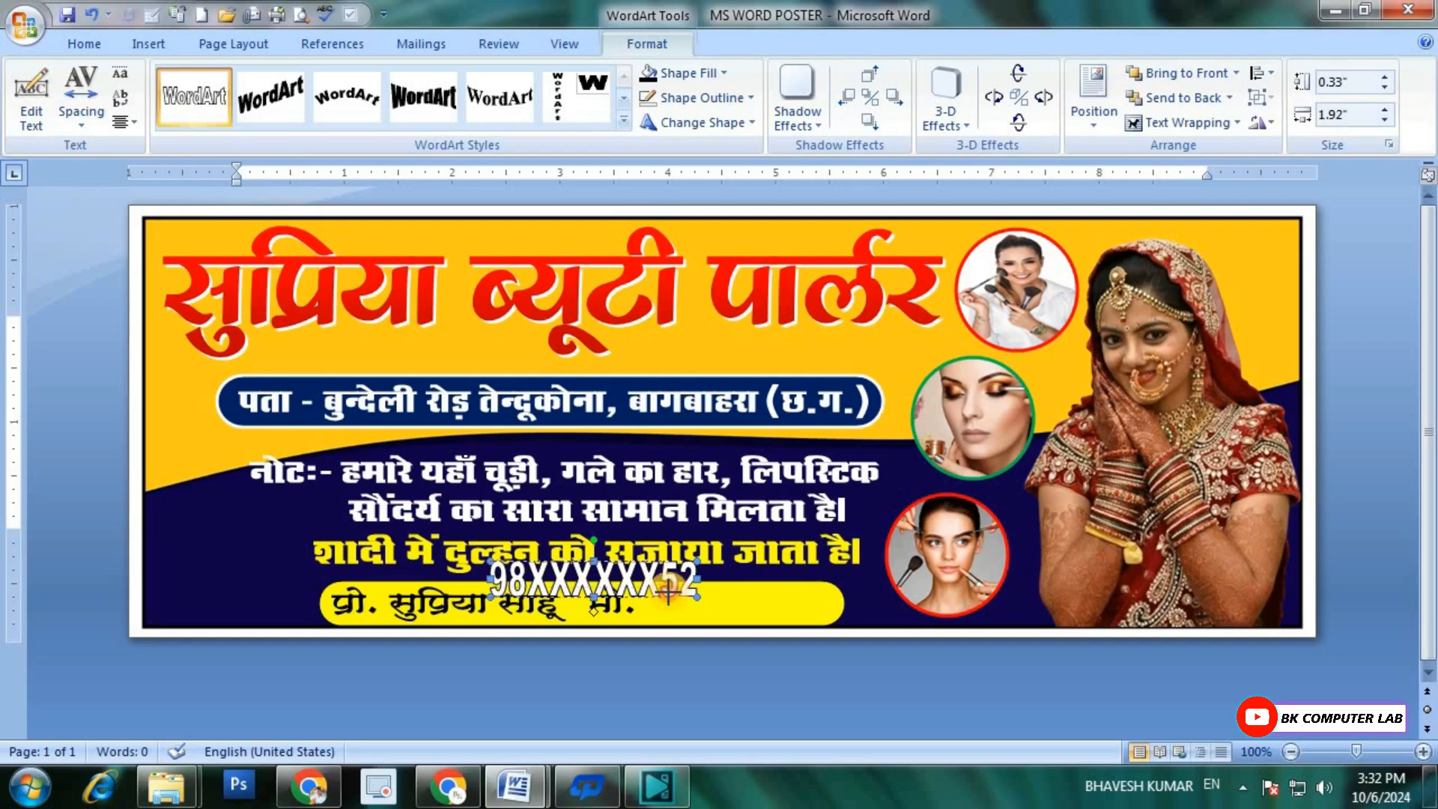
Step: Resize the mobile number to about 0.22 by 1.55 inches and align it right after the "मों." label in the yellow bar
{"action": "left_click_drag", "start_coordinate": [668, 592], "coordinate": [669, 596]}
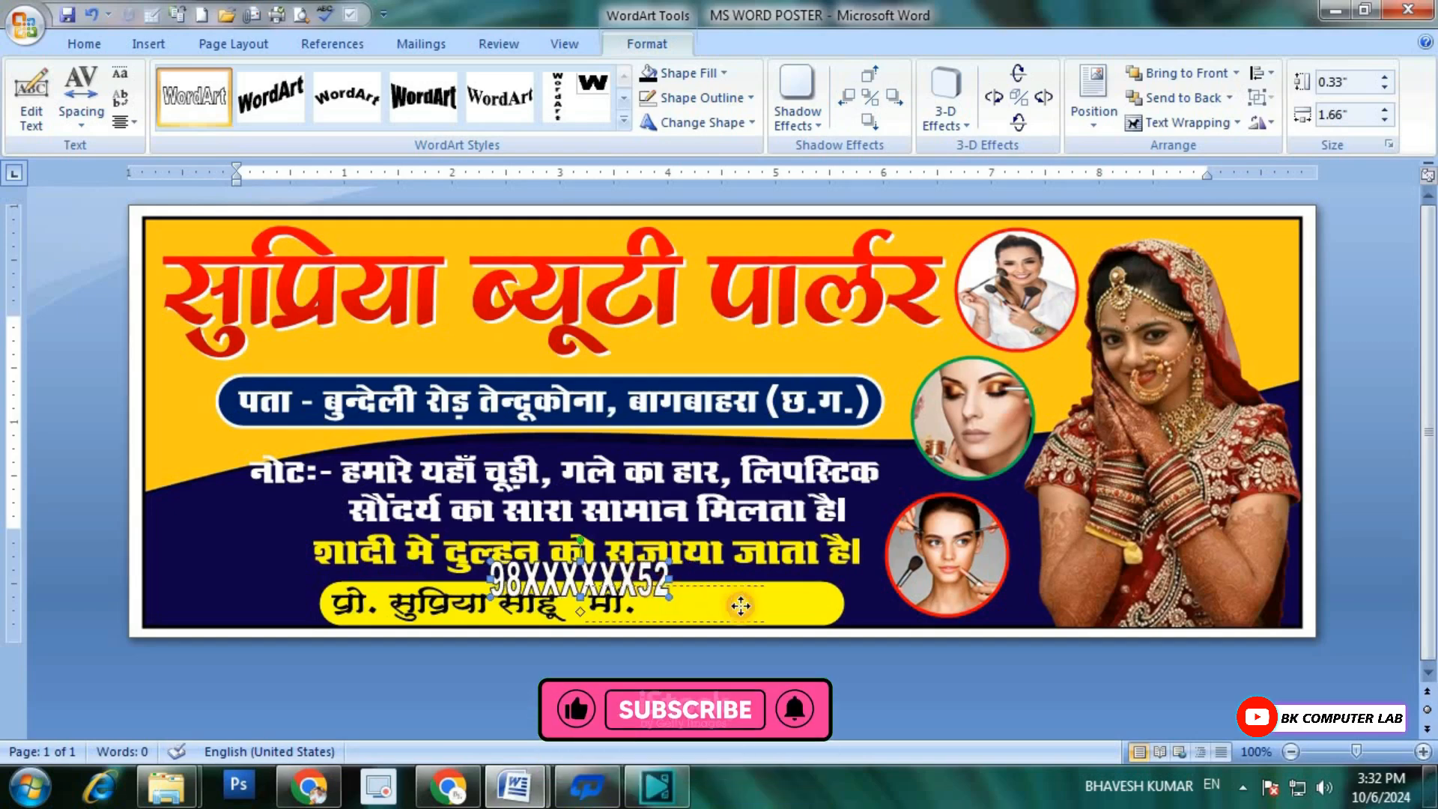
{"action": "left_click_drag", "start_coordinate": [783, 603], "coordinate": [817, 620]}
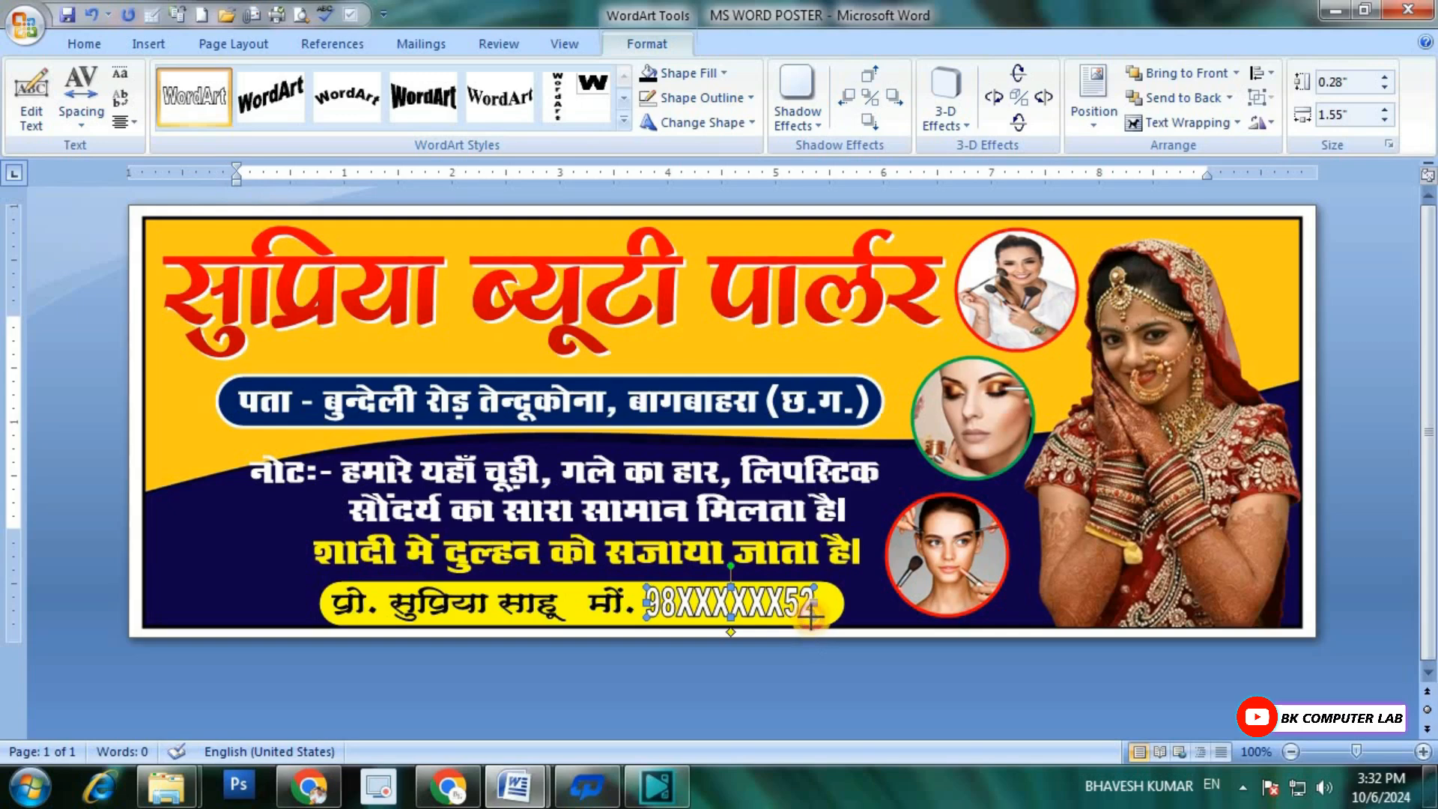
{"action": "left_click_drag", "start_coordinate": [811, 616], "coordinate": [824, 619]}
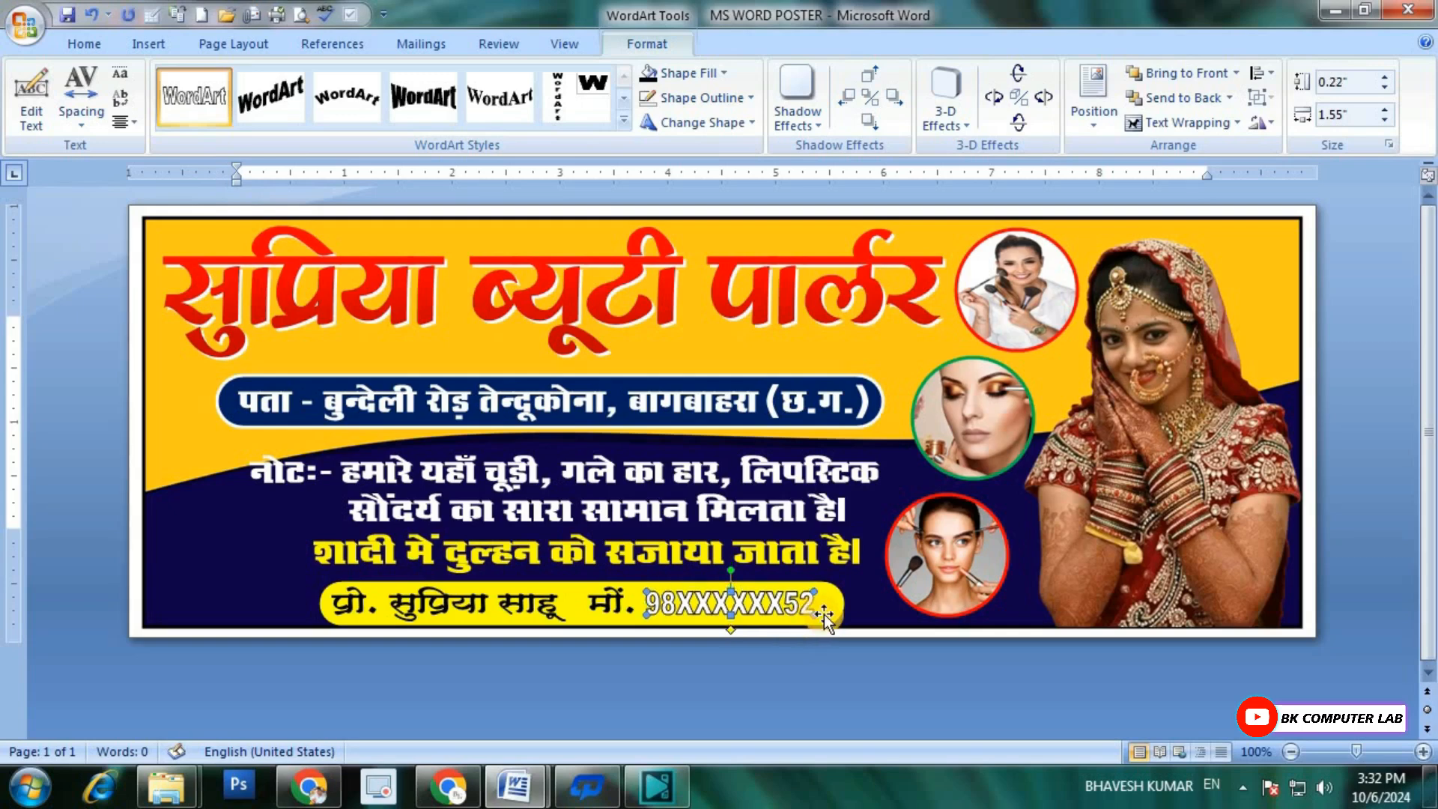
{"action": "key", "text": "ctrl+Up"}
{"action": "key", "text": "ctrl+Left"}
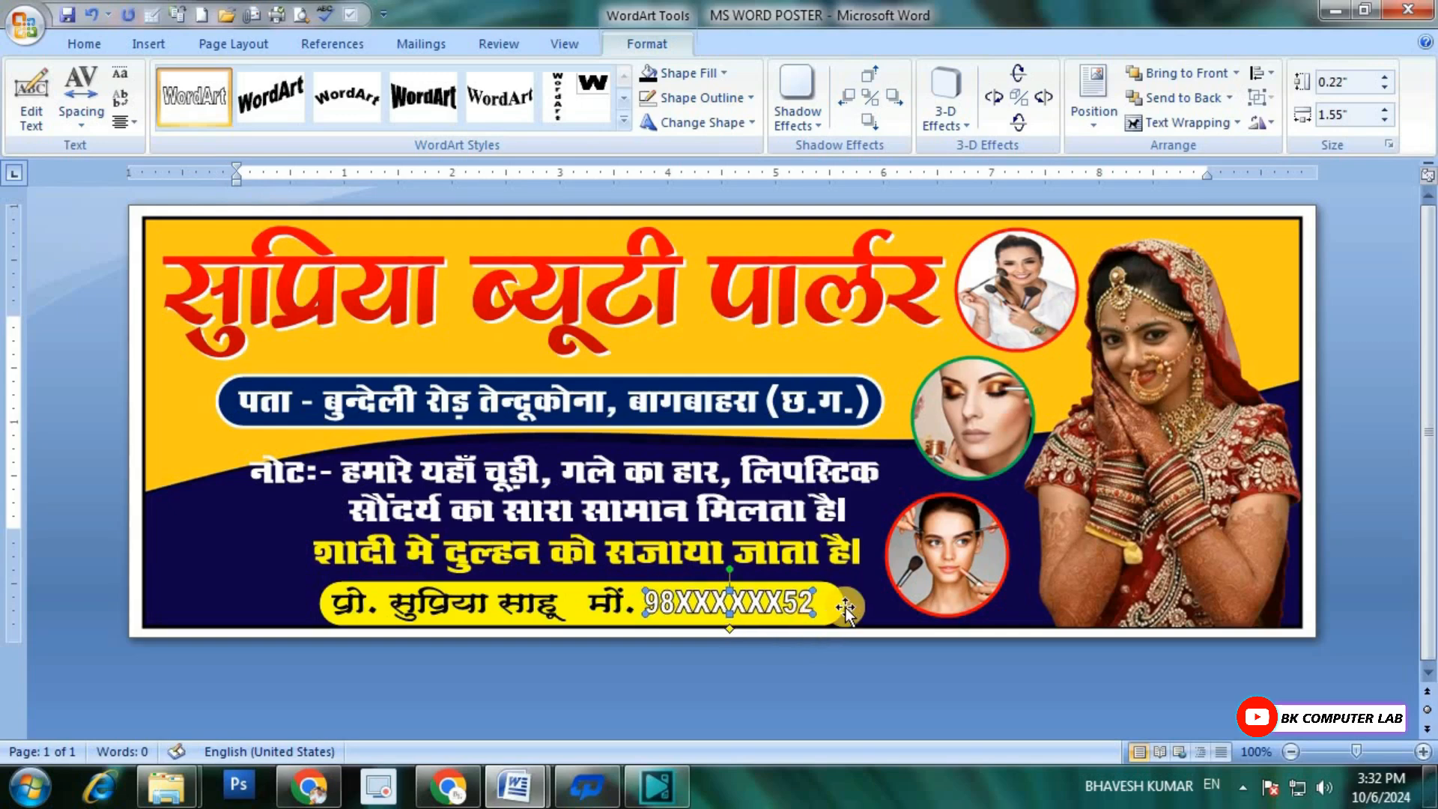
Step: Remove the outline from the mobile number WordArt and fill its text with black
{"action": "left_click", "coordinate": [704, 98]}
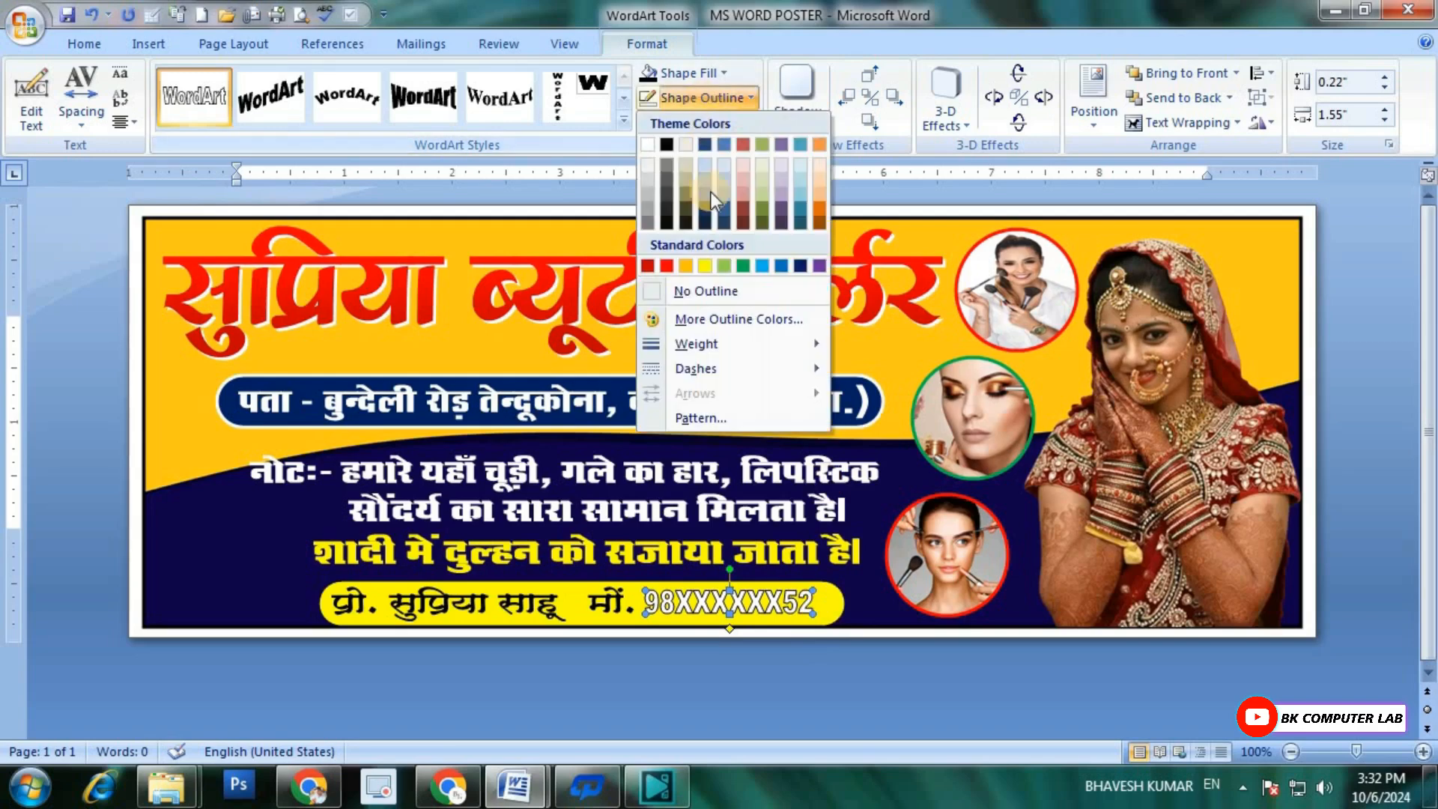
{"action": "left_click", "coordinate": [707, 290]}
{"action": "left_click", "coordinate": [667, 75]}
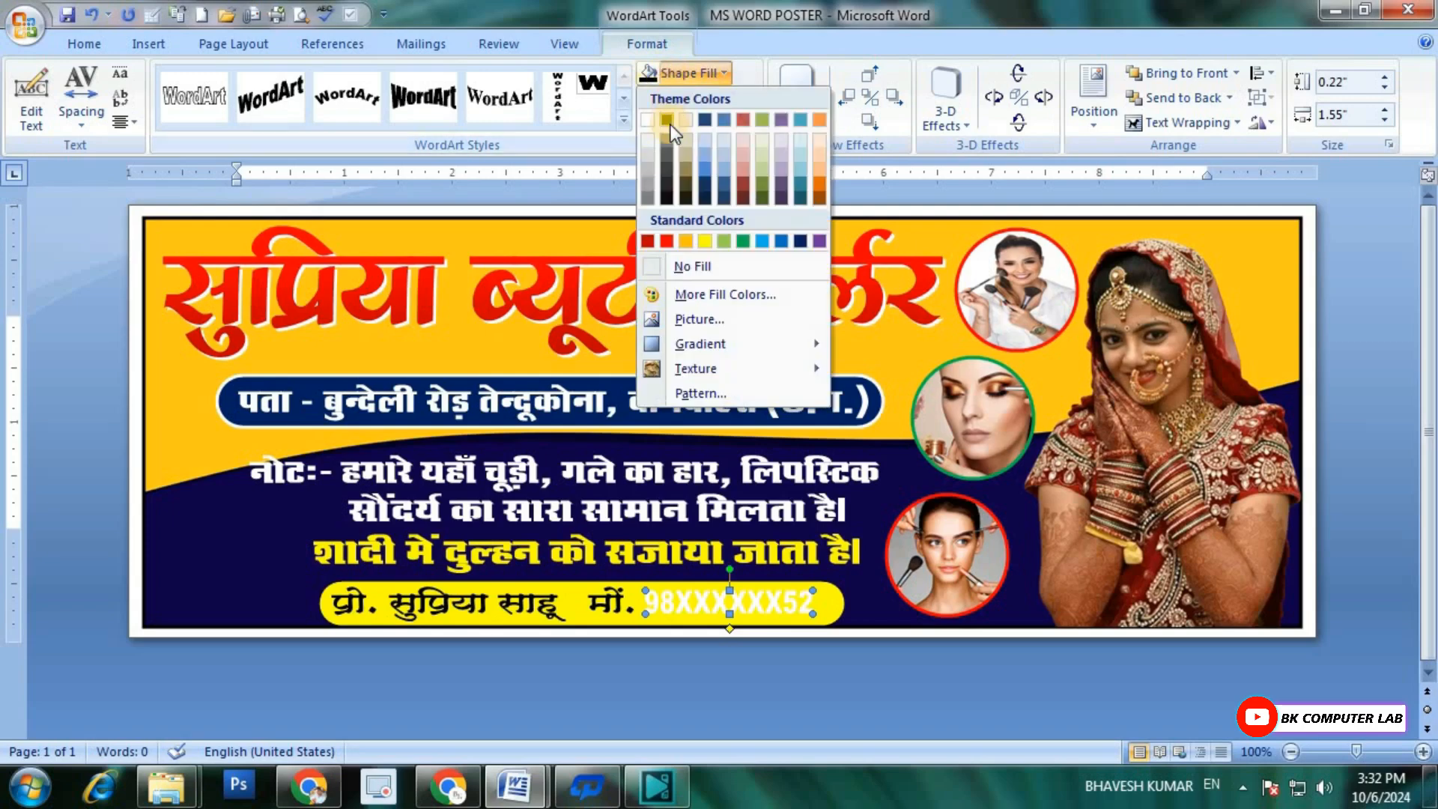
{"action": "left_click", "coordinate": [672, 124]}
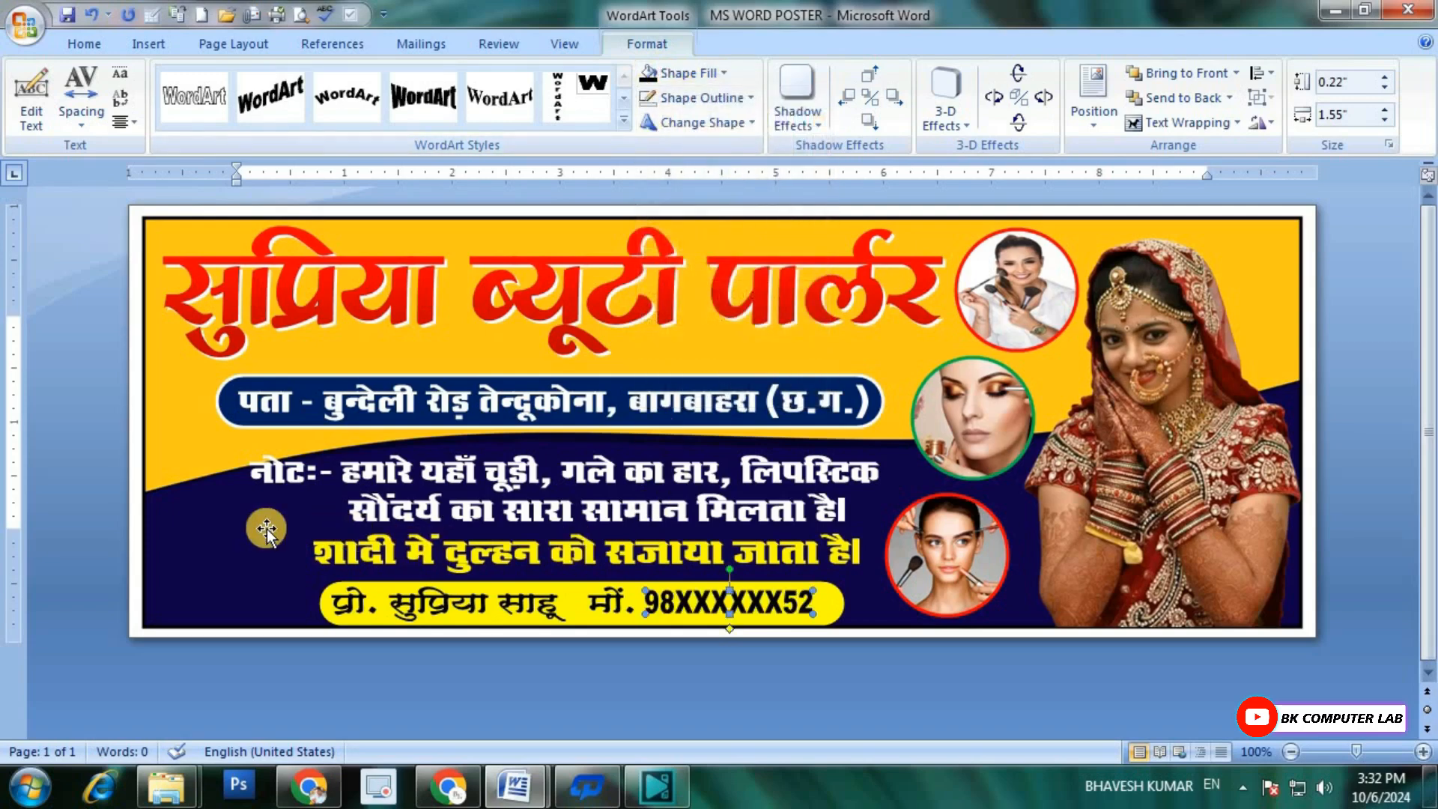
{"action": "left_click", "coordinate": [707, 532]}
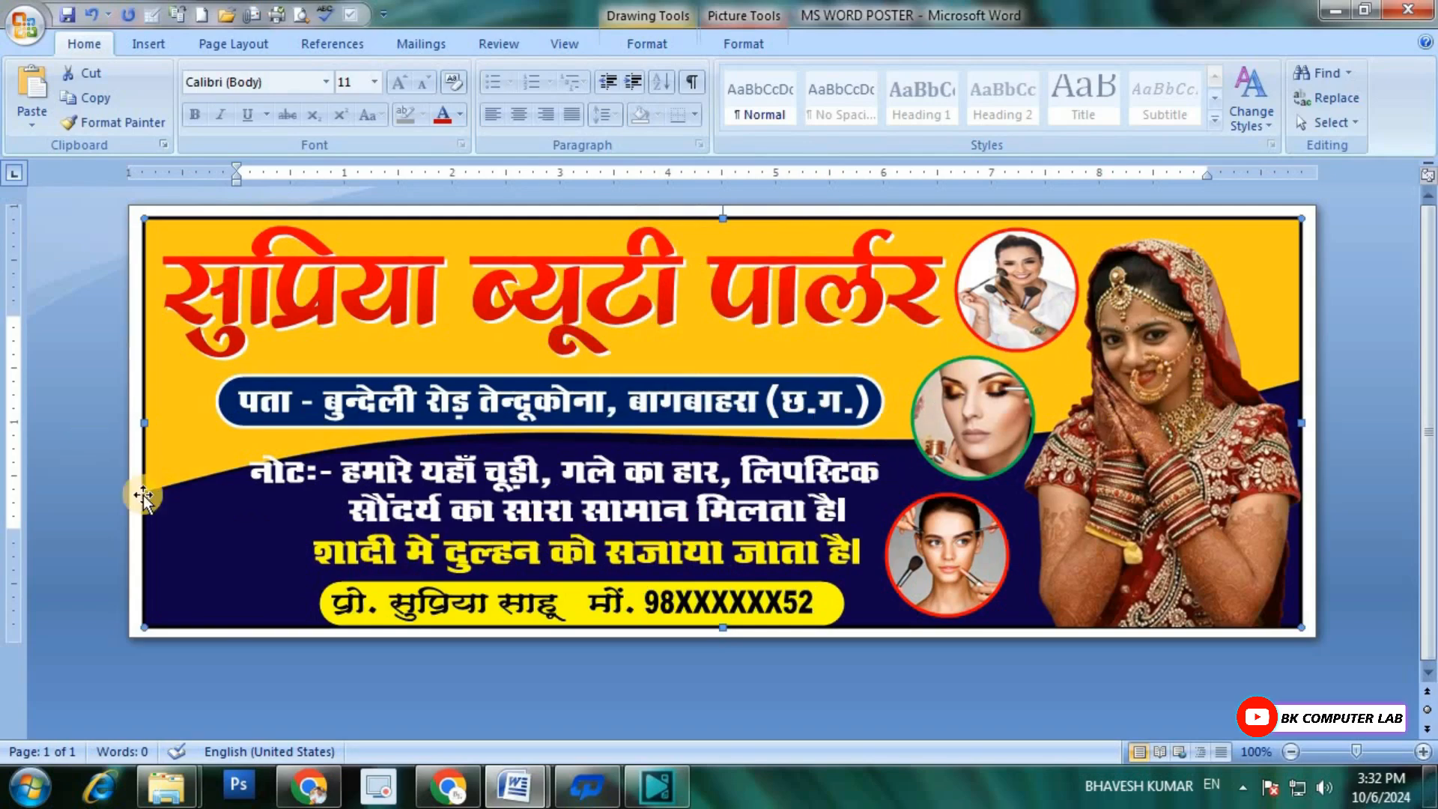
Step: Insert the makeup products picture from the MS WORD BANNER folder and set its text wrapping to In Front of Text
{"action": "left_click", "coordinate": [156, 45]}
{"action": "left_click", "coordinate": [244, 98]}
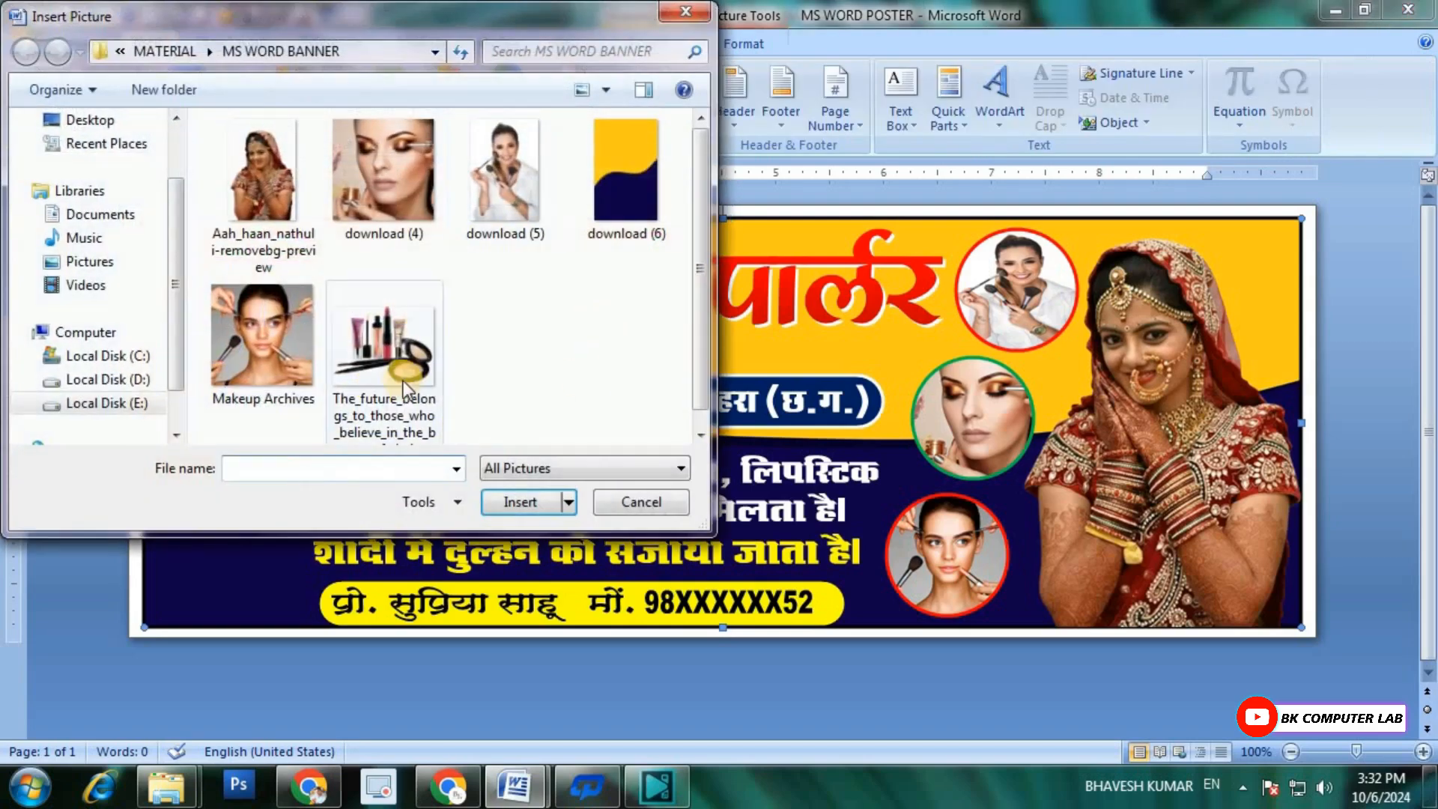
{"action": "double_click", "coordinate": [388, 354]}
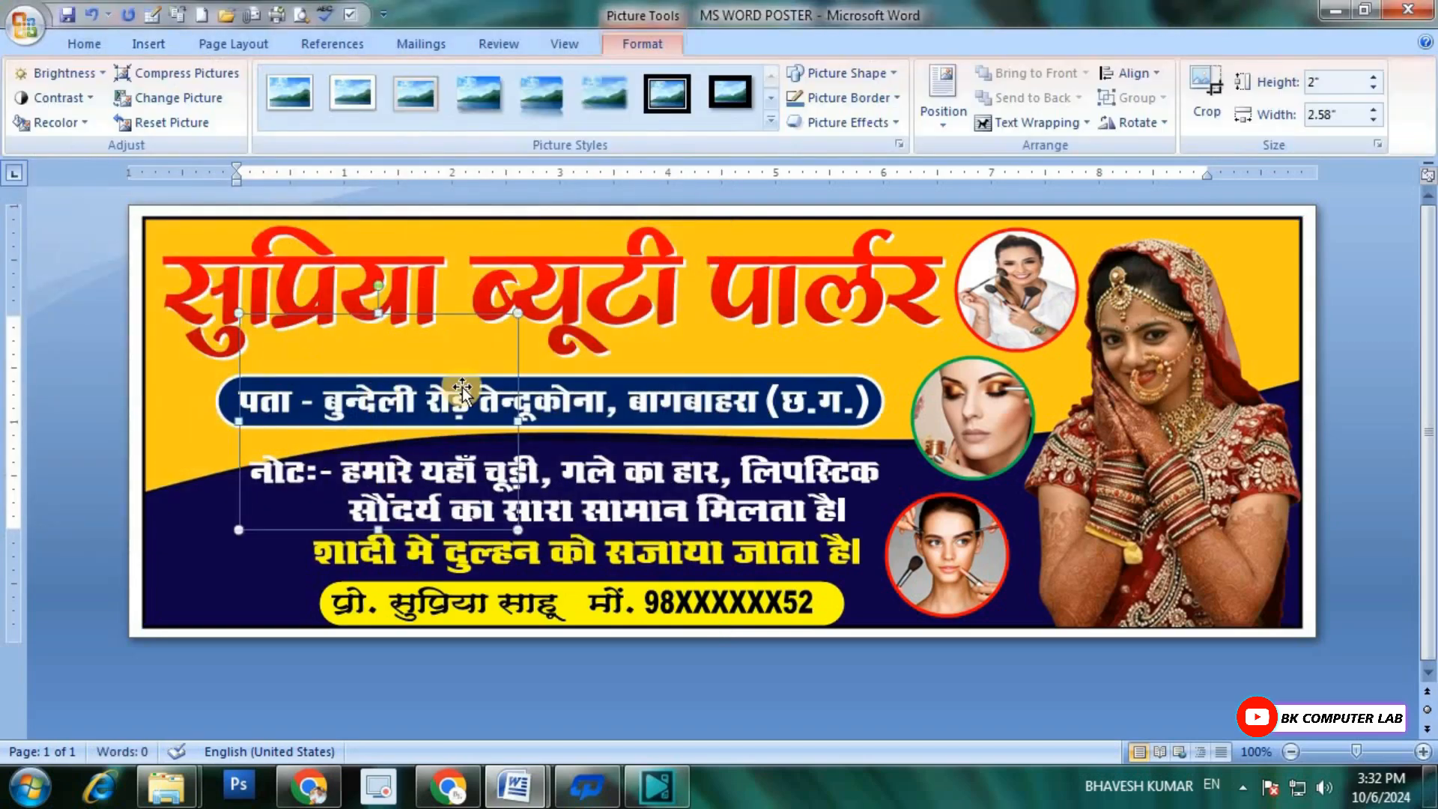
{"action": "left_click", "coordinate": [1048, 123]}
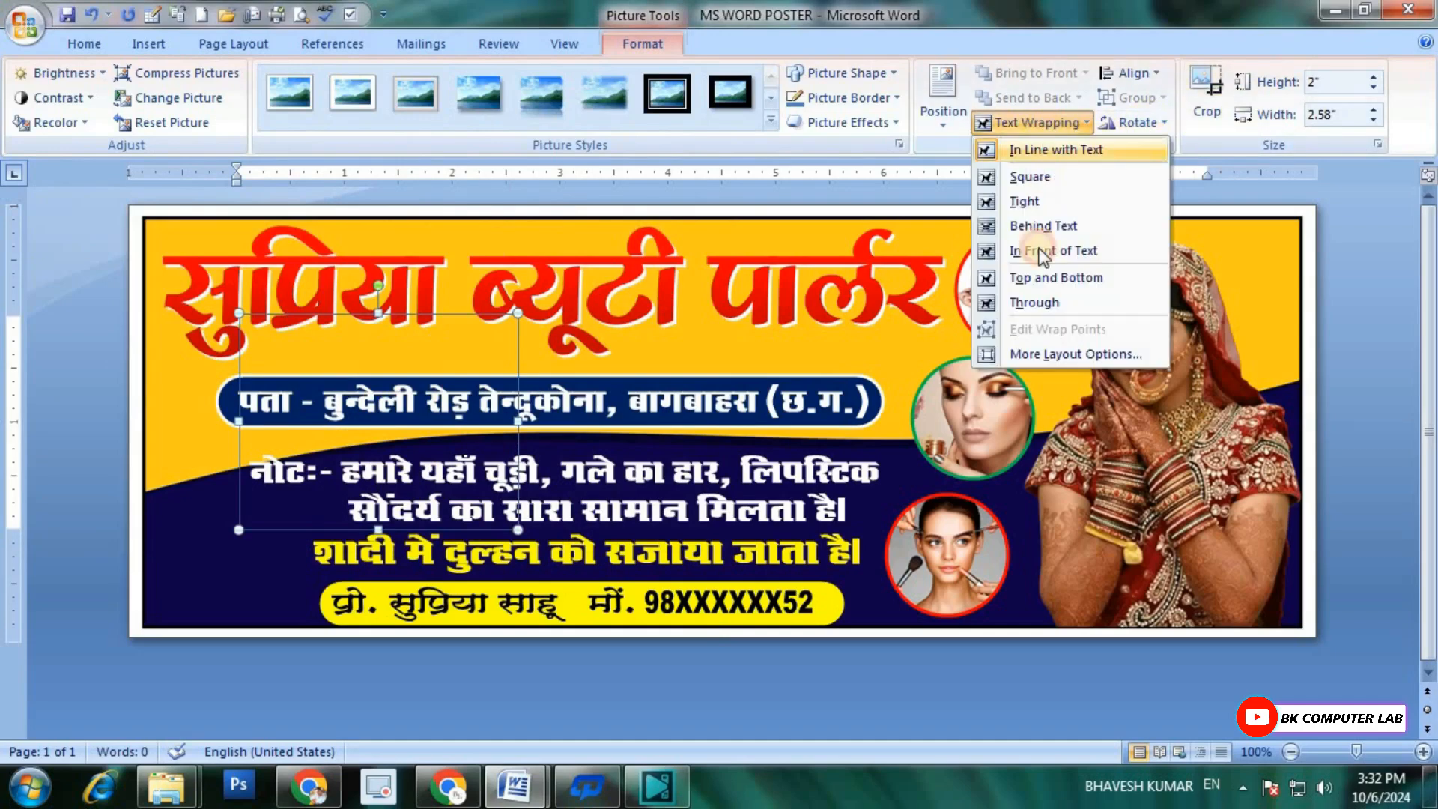
{"action": "left_click", "coordinate": [1041, 251]}
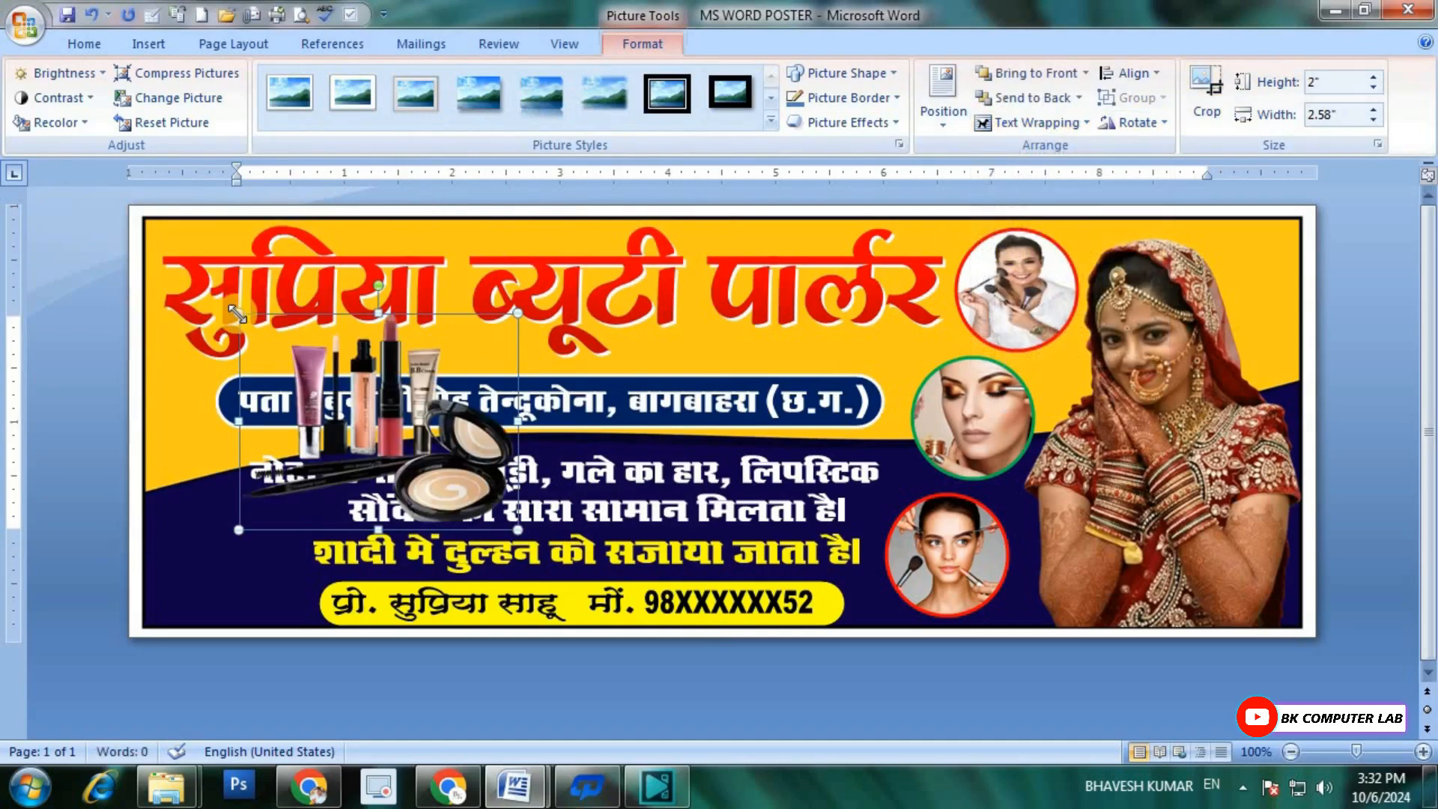
Step: Shrink the makeup products picture to about 1.22 by 1.58 inches and place it in the banner's lower-left corner
{"action": "left_click_drag", "start_coordinate": [238, 313], "coordinate": [346, 396]}
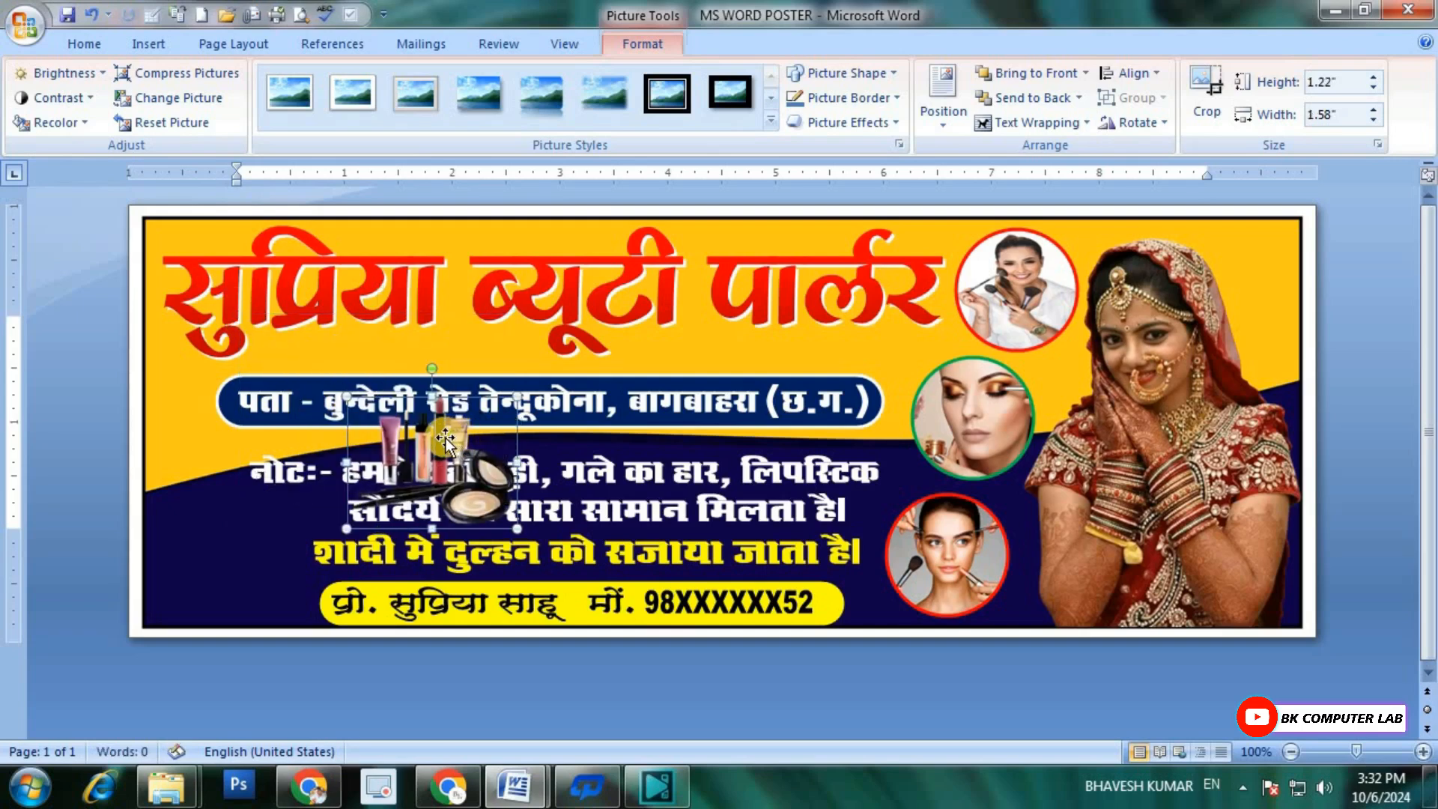
{"action": "left_click_drag", "start_coordinate": [446, 439], "coordinate": [251, 555]}
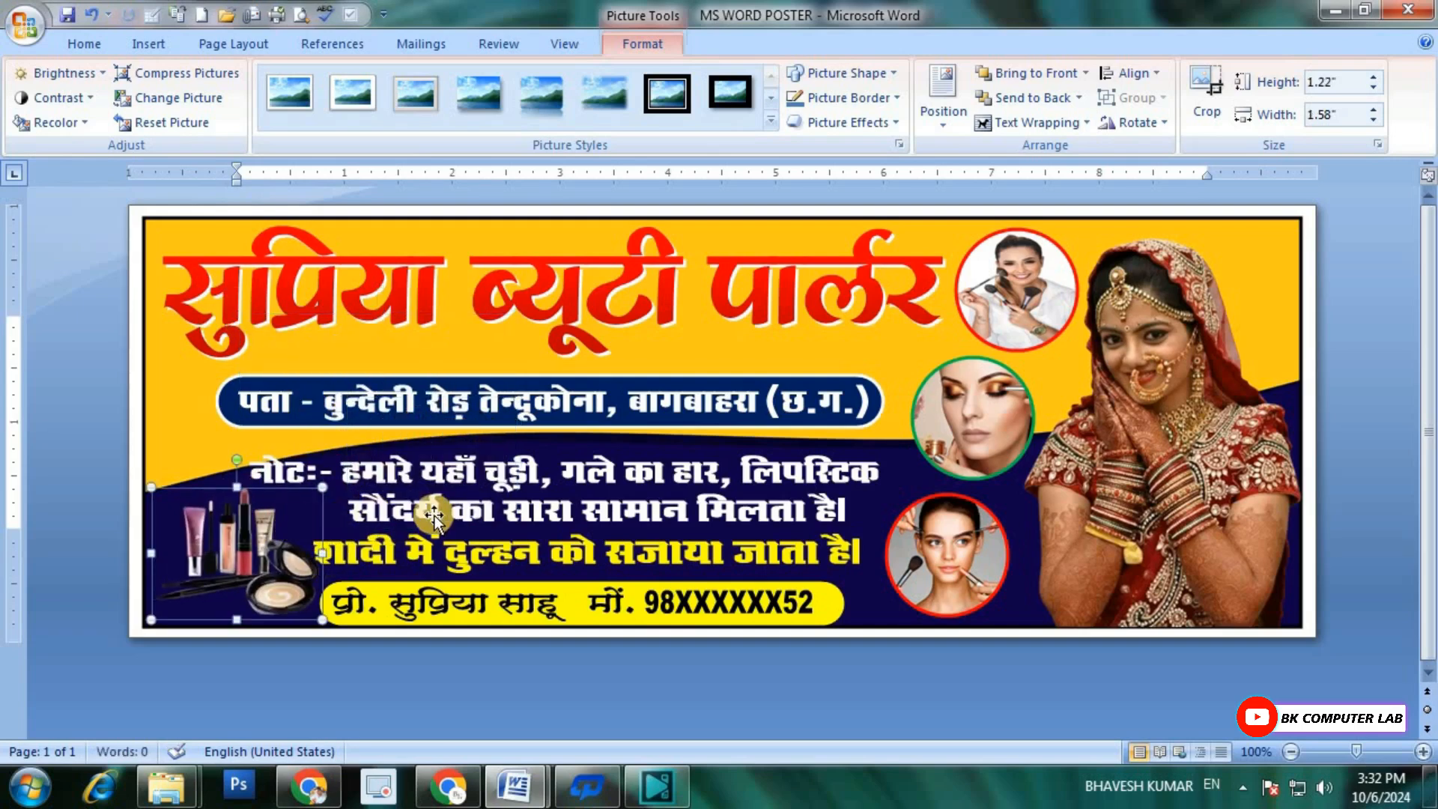
{"action": "key", "text": "Left"}
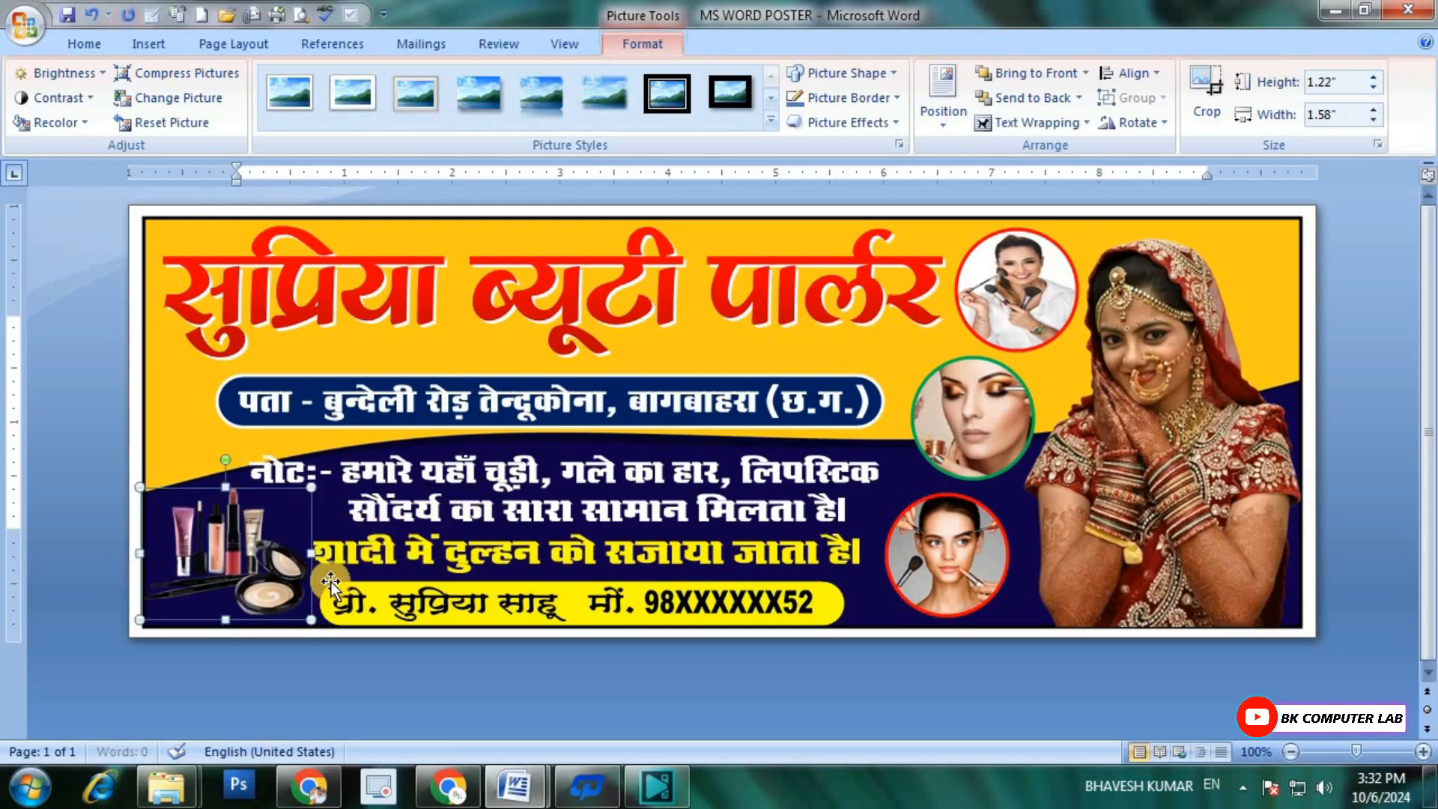
Step: Reduce the makeup products picture to about 1.07 by 1.39 inches and nudge it down and right, just beside the yellow bar
{"action": "left_click_drag", "start_coordinate": [310, 620], "coordinate": [290, 604]}
{"action": "key", "text": "Down"}
{"action": "key", "text": "Down"}
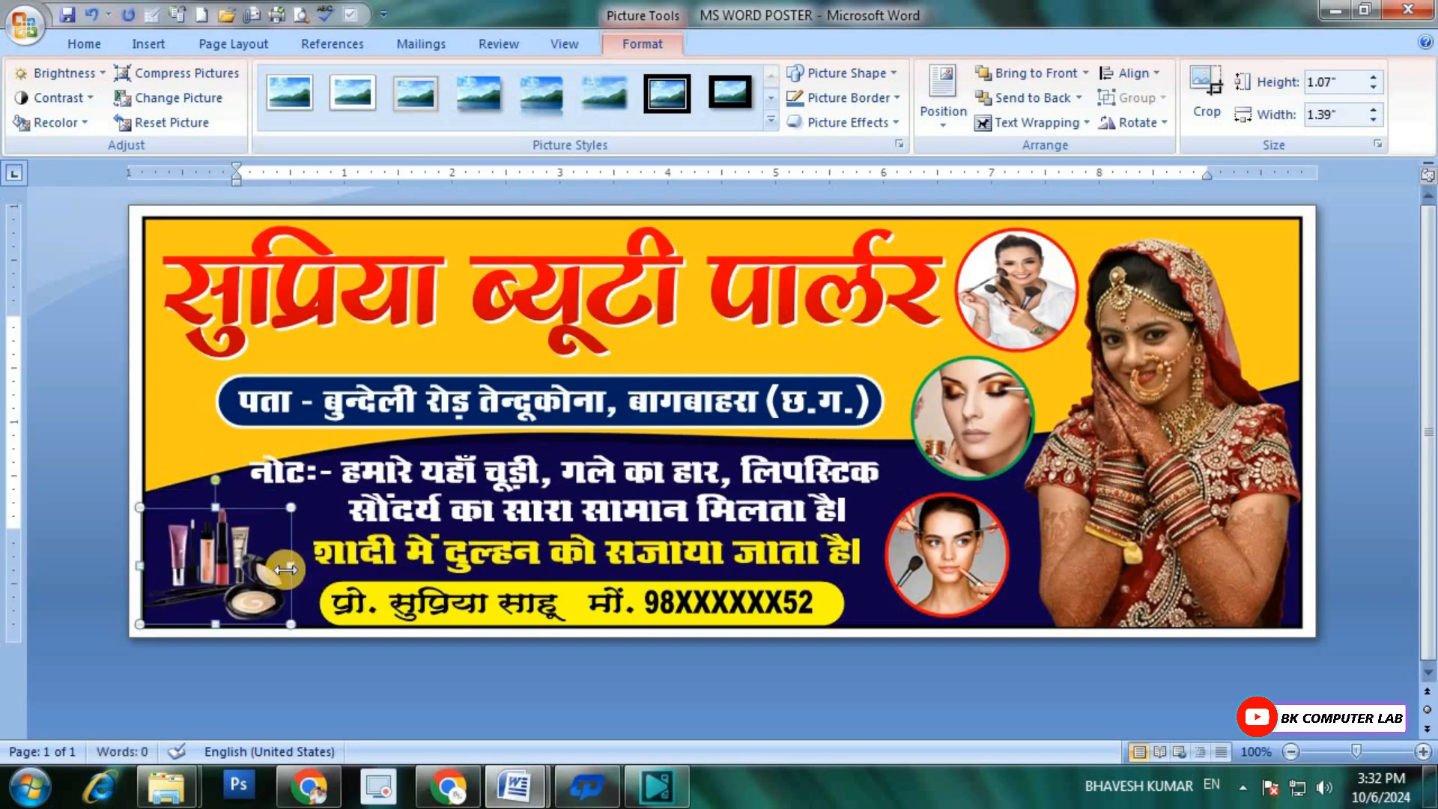
{"action": "key", "text": "Right"}
{"action": "key", "text": "Right"}
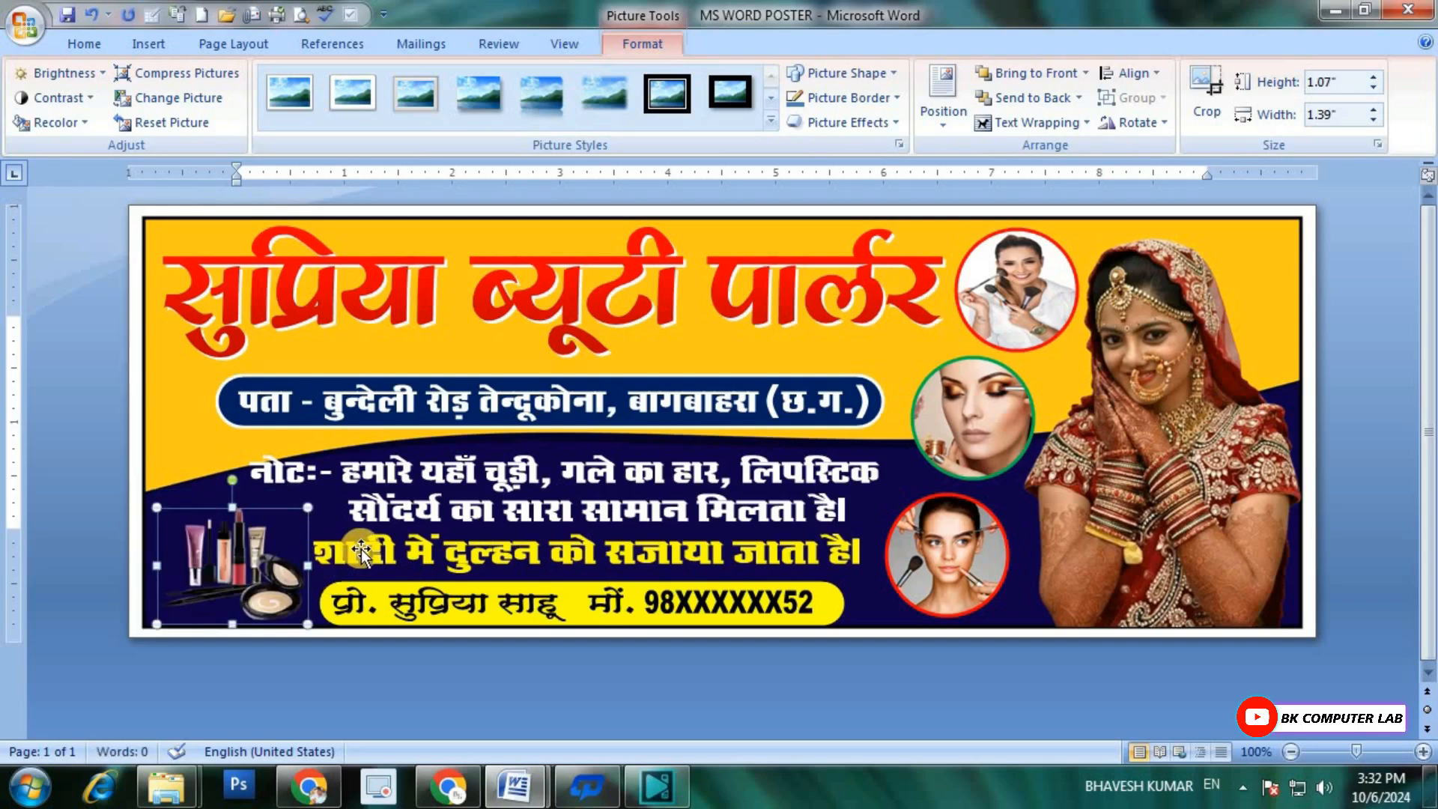
{"action": "left_click", "coordinate": [592, 581]}
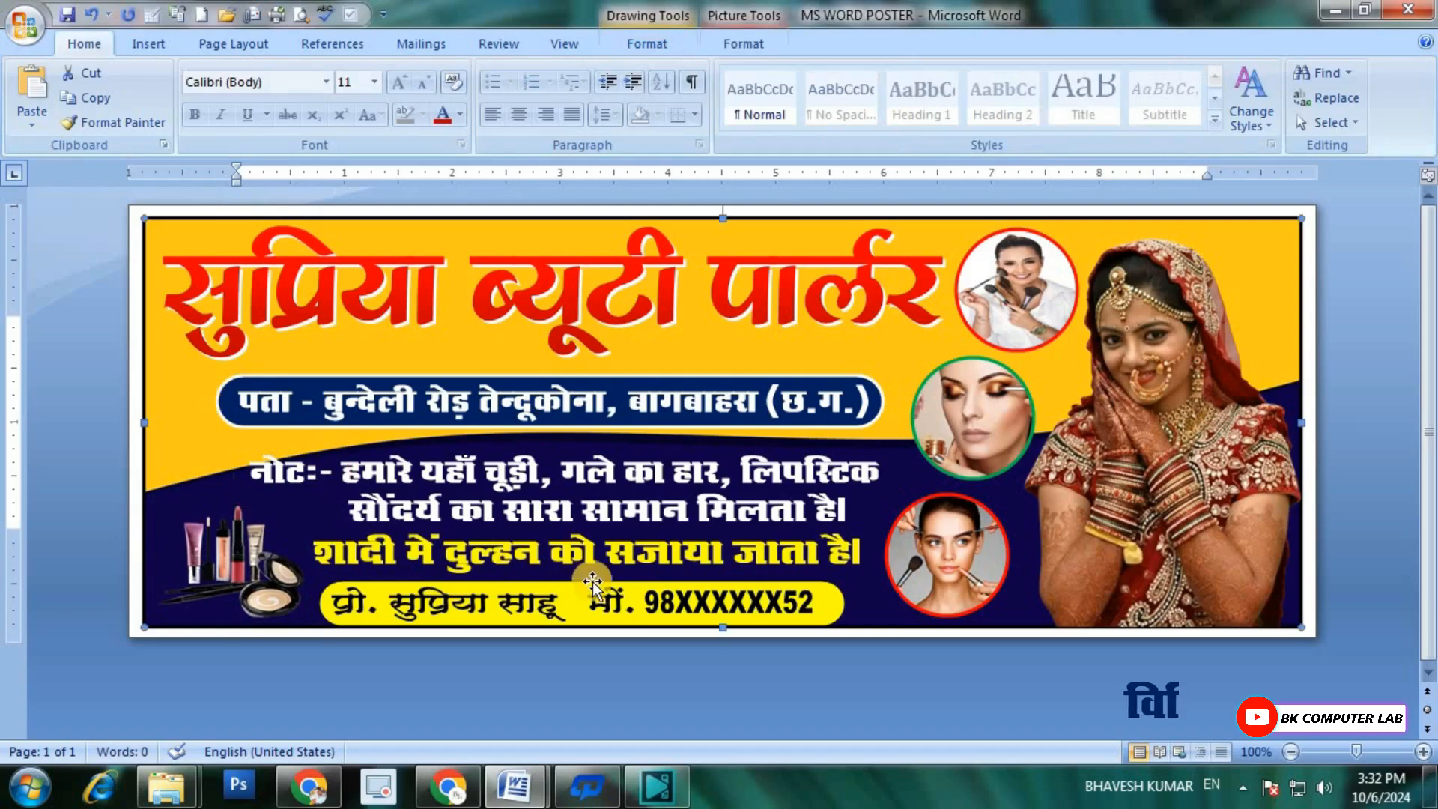